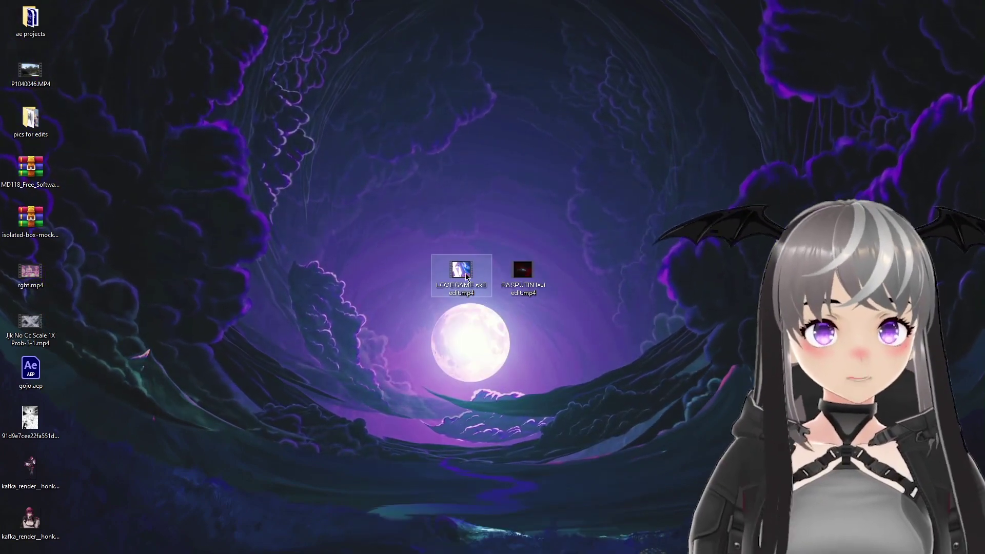
# - Play LOVEGAME sk8 edit.mp4 in full screen from the beginning with the sound muted
pyautogui.doubleClick(464, 272)
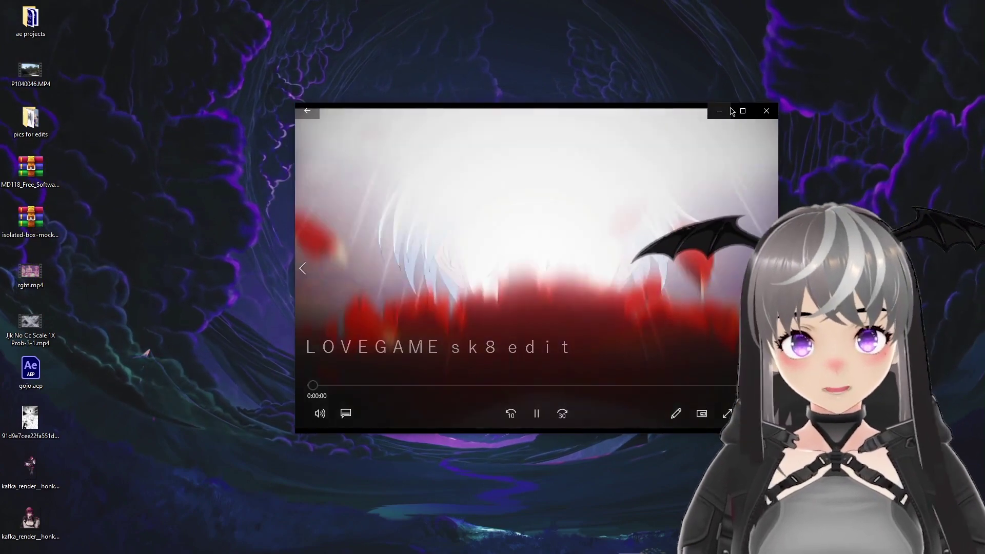
pyautogui.doubleClick(580, 226)
pyautogui.moveTo(37, 497); pyautogui.dragTo(20, 506)
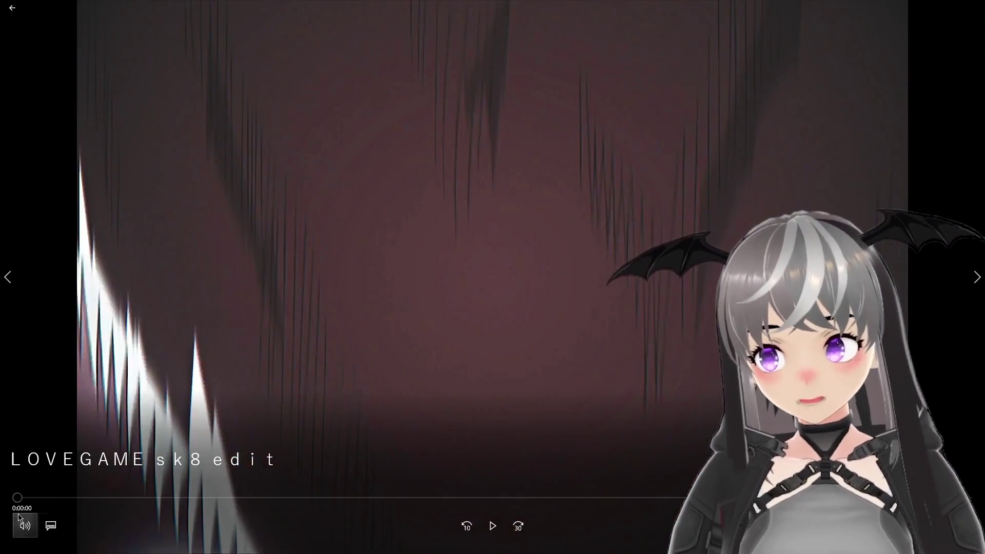
pyautogui.click(24, 524)
pyautogui.click(299, 368)
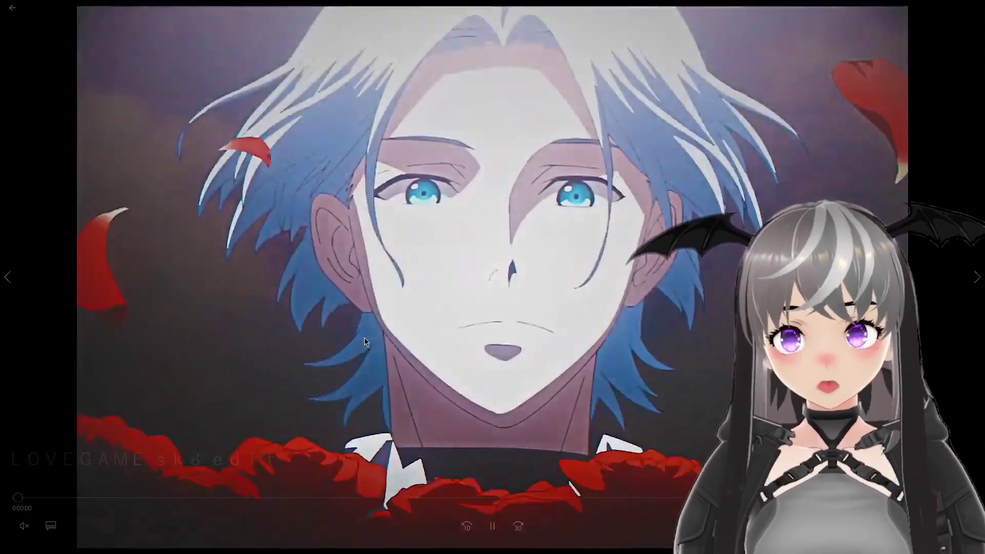
# - Play through the opening shots with pauses and examine the transition following the masked character's close-up at 0:02
pyautogui.click(357, 324)
pyautogui.click(298, 252)
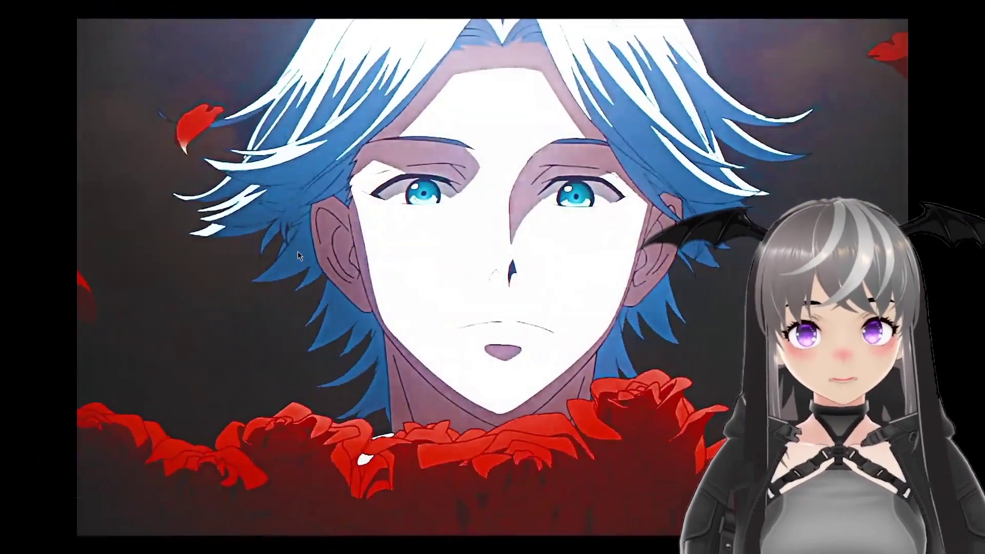
pyautogui.click(360, 186)
pyautogui.click(361, 189)
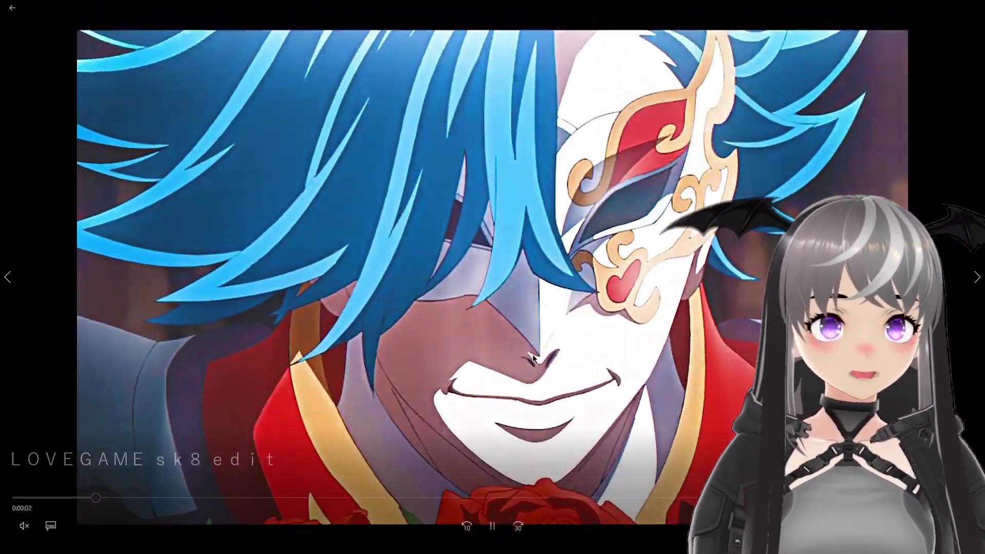
pyautogui.click(532, 355)
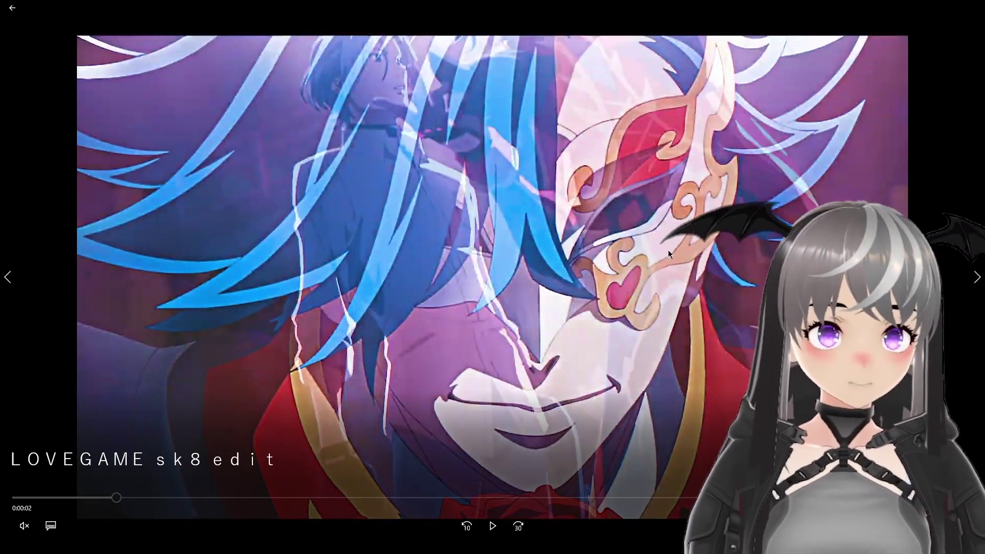
pyautogui.click(667, 251)
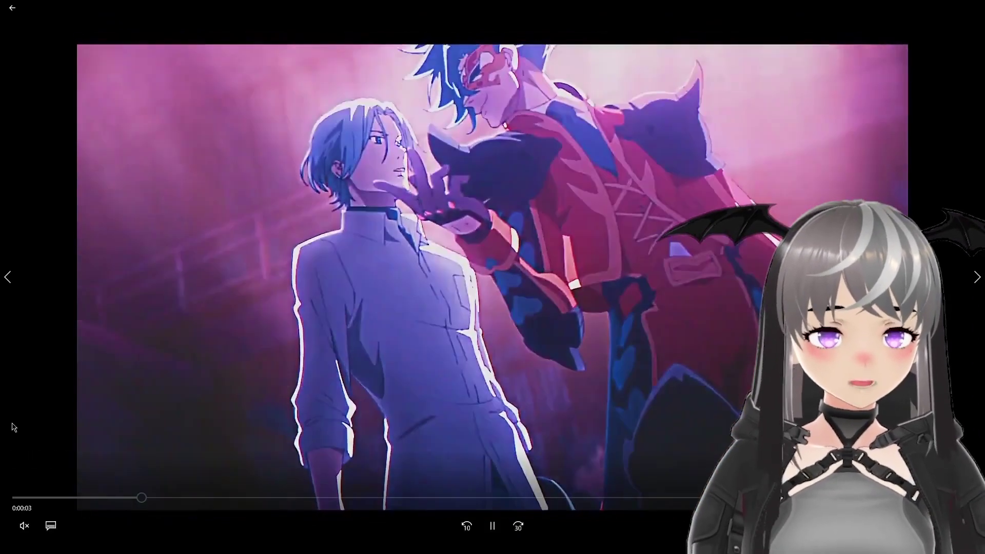
# - Rewind to about 0:01, restore the sound and replay the edit up to the two-character shot at 0:03
pyautogui.click(57, 497)
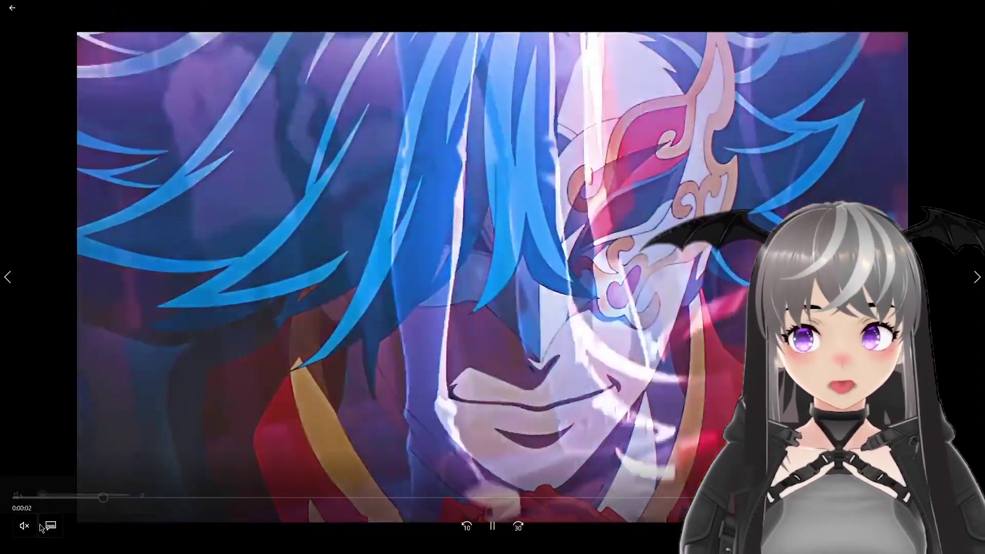
pyautogui.click(26, 526)
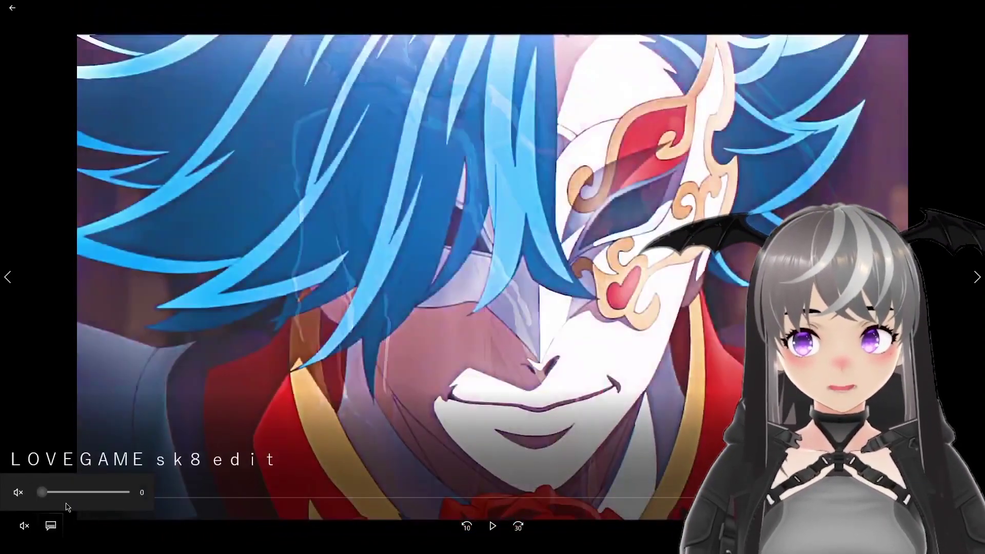
pyautogui.click(129, 413)
pyautogui.click(203, 386)
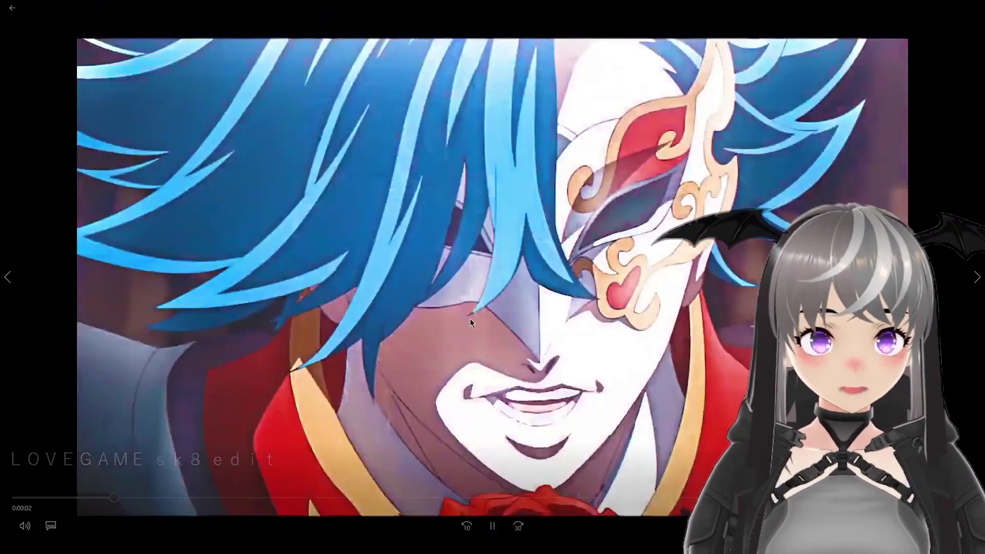
pyautogui.click(512, 300)
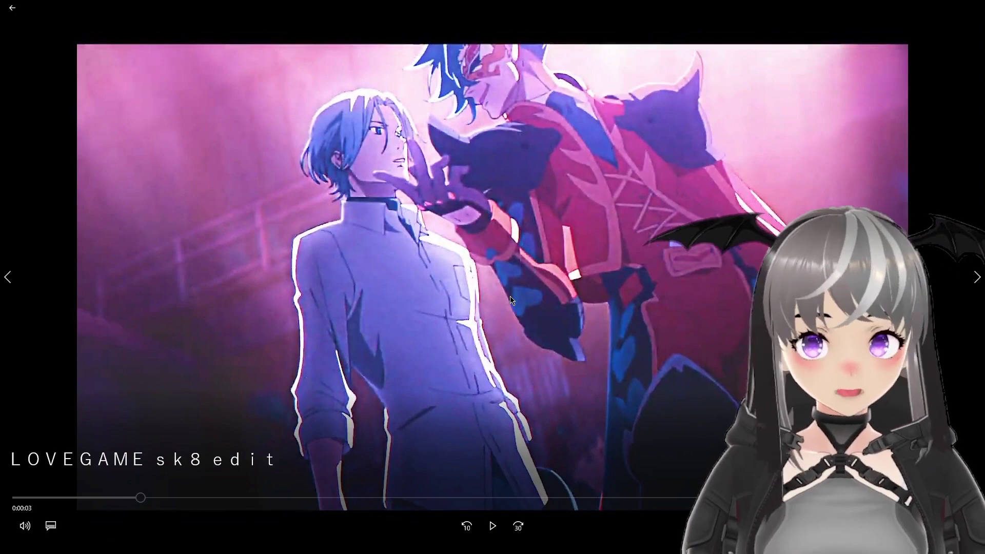
# - Continue playback to the pale-haired character's face close-up at 0:05 and examine its shake and motion blur
pyautogui.click(512, 300)
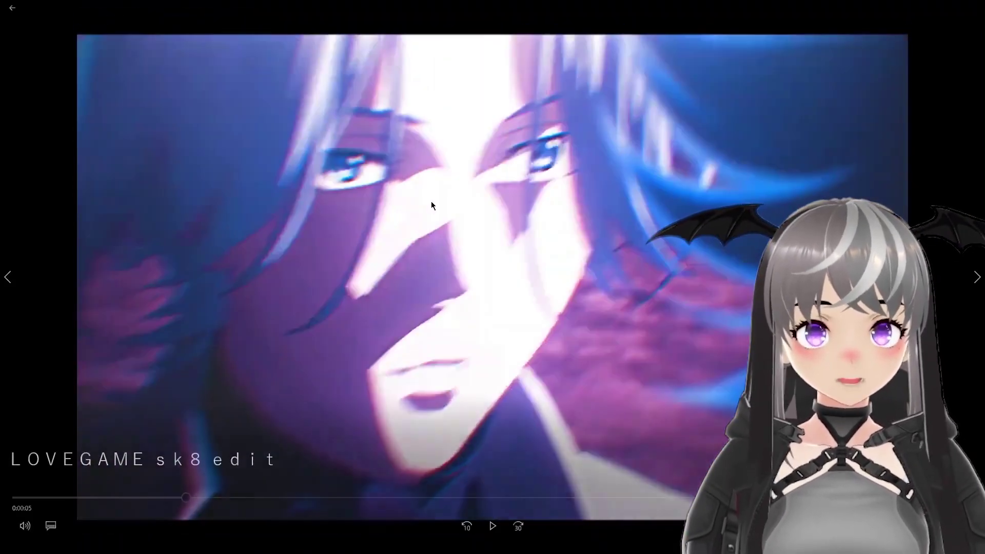
pyautogui.click(431, 203)
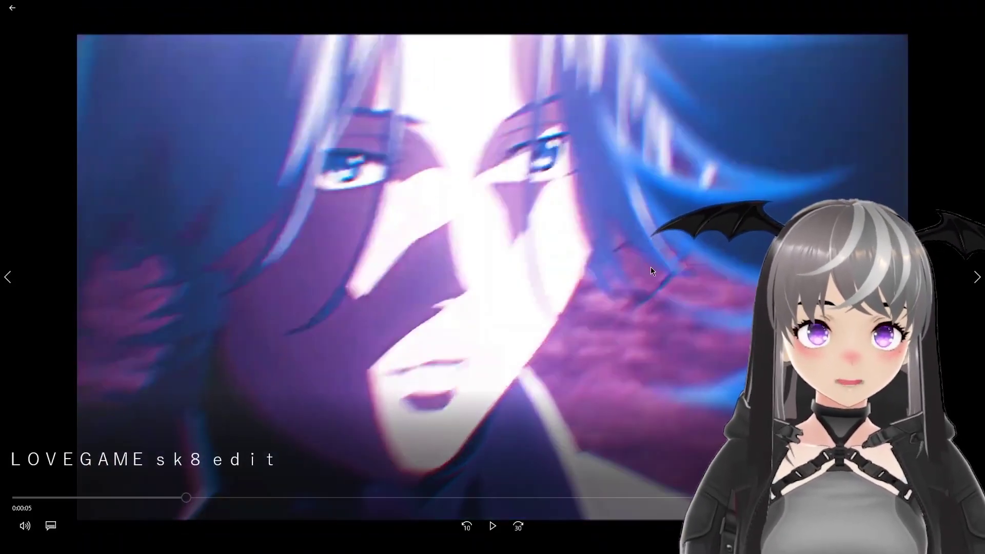
pyautogui.click(652, 316)
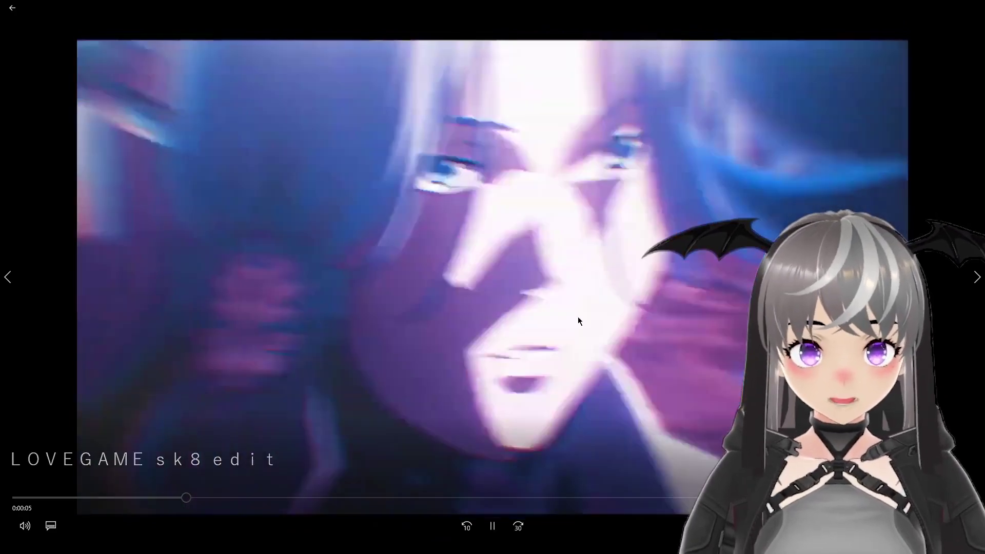
pyautogui.click(564, 287)
# - Rewind to about 0:01 and replay through the shaking face close-up to the transition at 0:05
pyautogui.moveTo(204, 496); pyautogui.dragTo(59, 480)
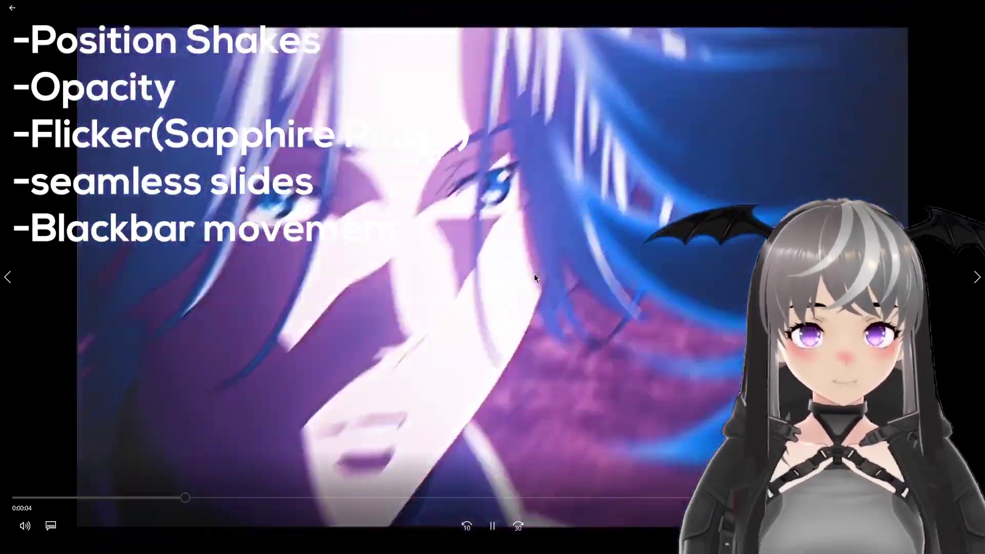
pyautogui.click(534, 274)
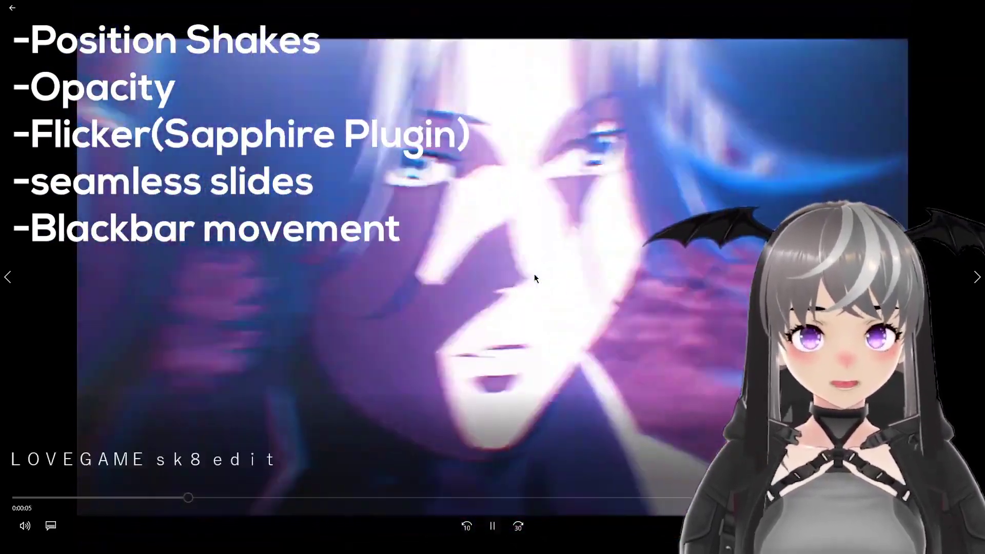
pyautogui.click(533, 274)
pyautogui.click(624, 239)
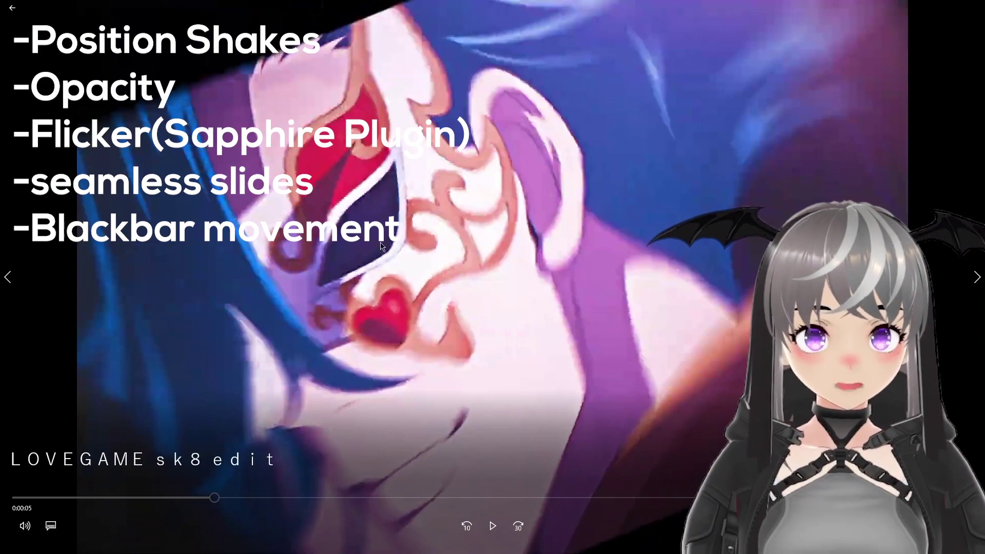
# - Play the tilted close-ups from 0:05 to 0:06 in short bursts to examine the slides and black bar movement
pyautogui.click(378, 292)
pyautogui.click(378, 293)
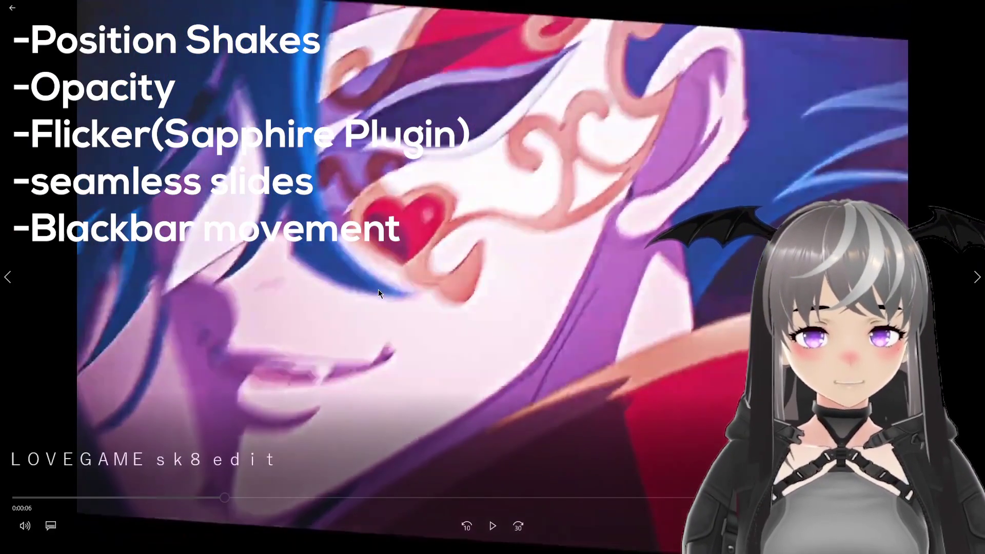
pyautogui.click(378, 292)
pyautogui.click(307, 46)
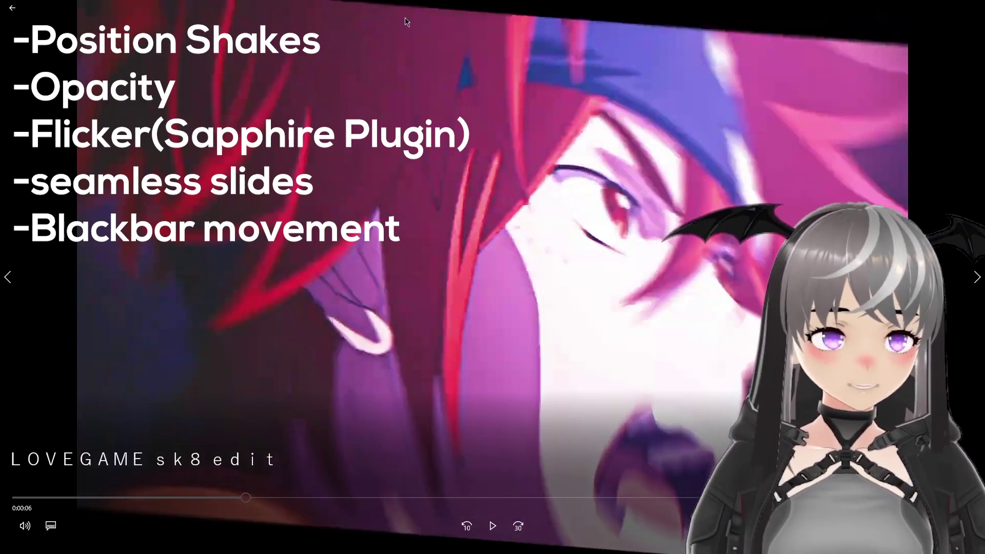
# - Play on in short stretches from 0:06 and pause on the red-haired character's shot with the "LET'S" text at 0:09
pyautogui.click(639, 246)
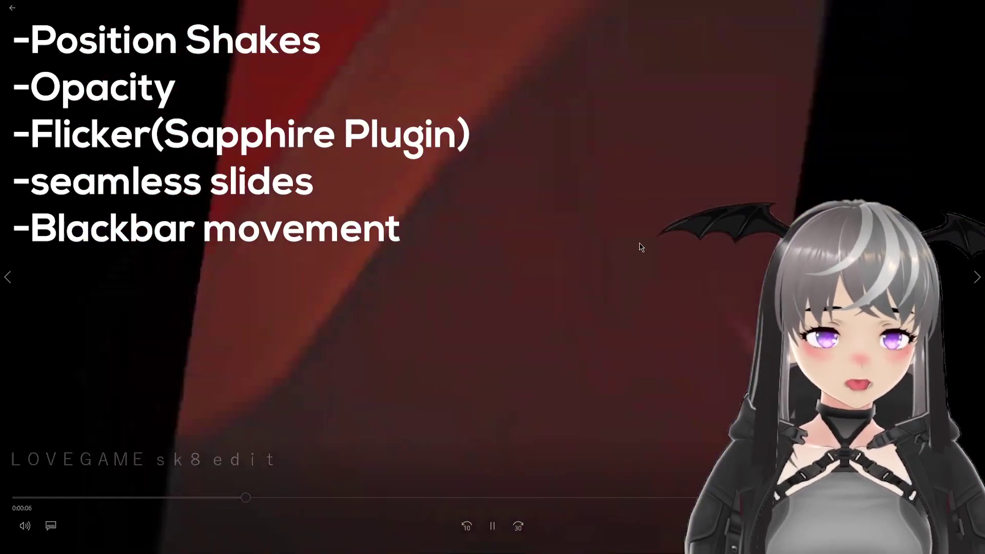
pyautogui.click(634, 250)
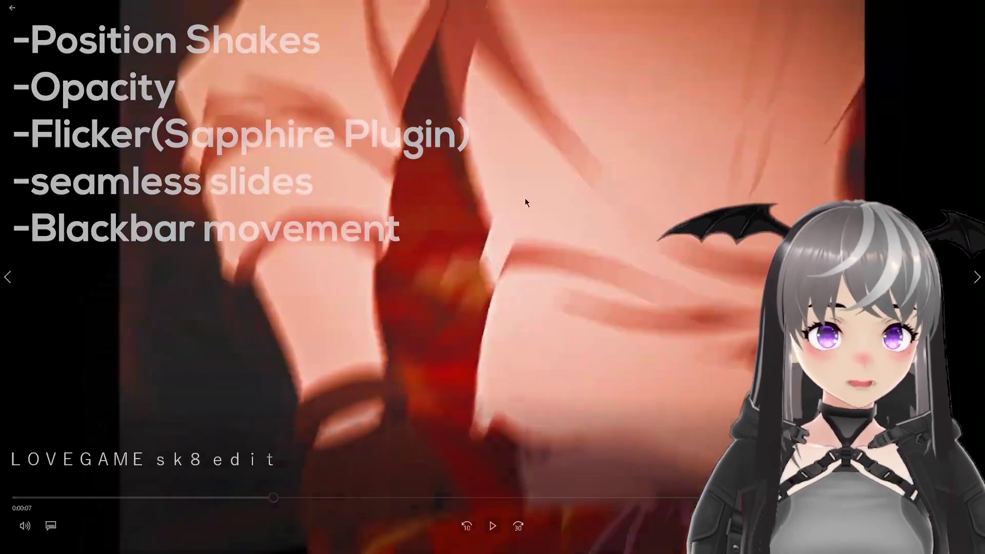
pyautogui.click(444, 211)
pyautogui.click(586, 277)
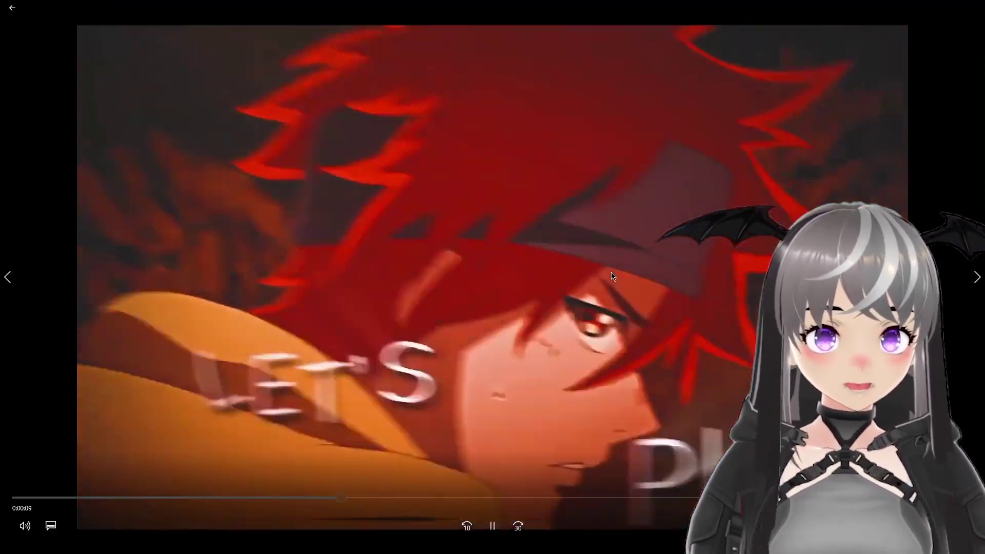
pyautogui.click(471, 316)
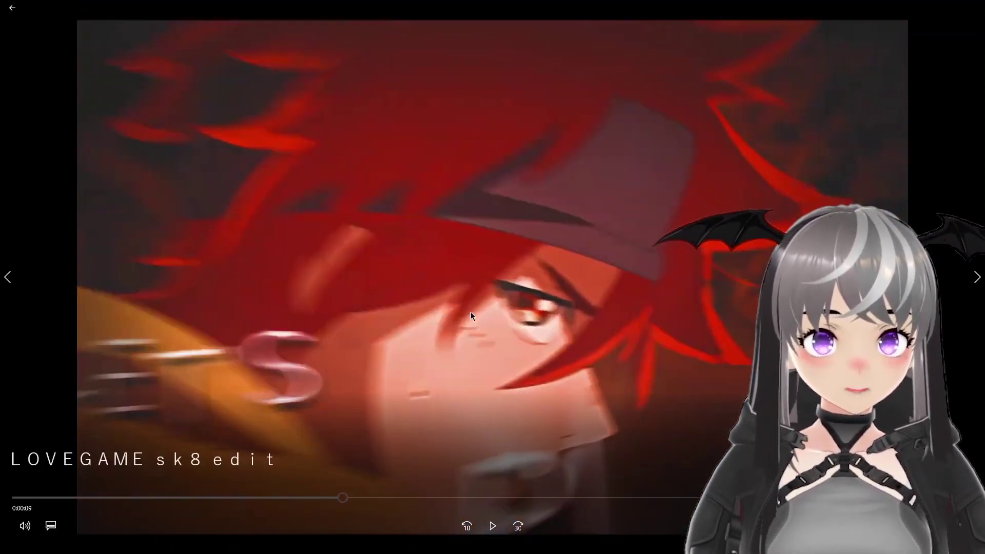
# - Rewind to about 0:03 and replay the shakes and colour changes up to the "LOVEGAME" title at 0:10
pyautogui.moveTo(310, 506); pyautogui.dragTo(141, 472)
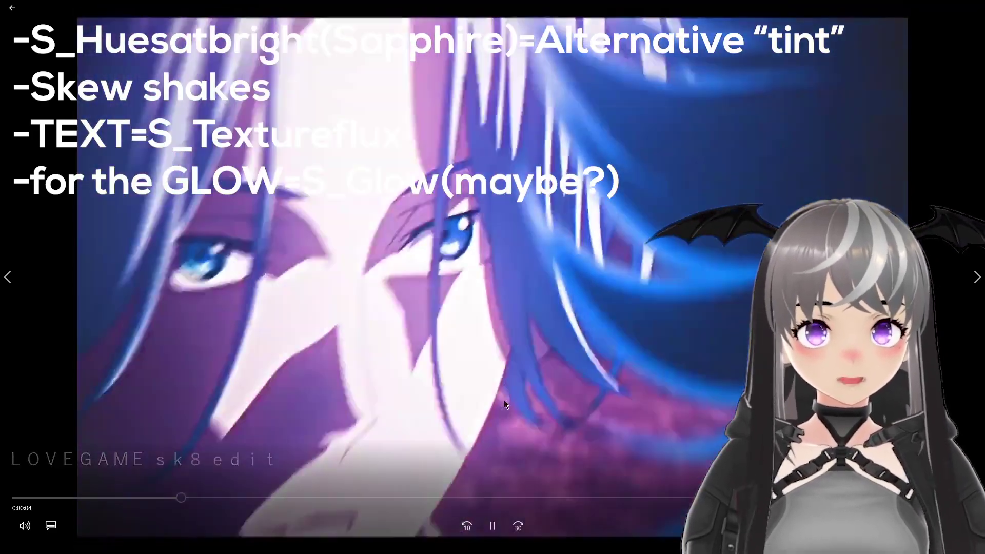
pyautogui.click(505, 402)
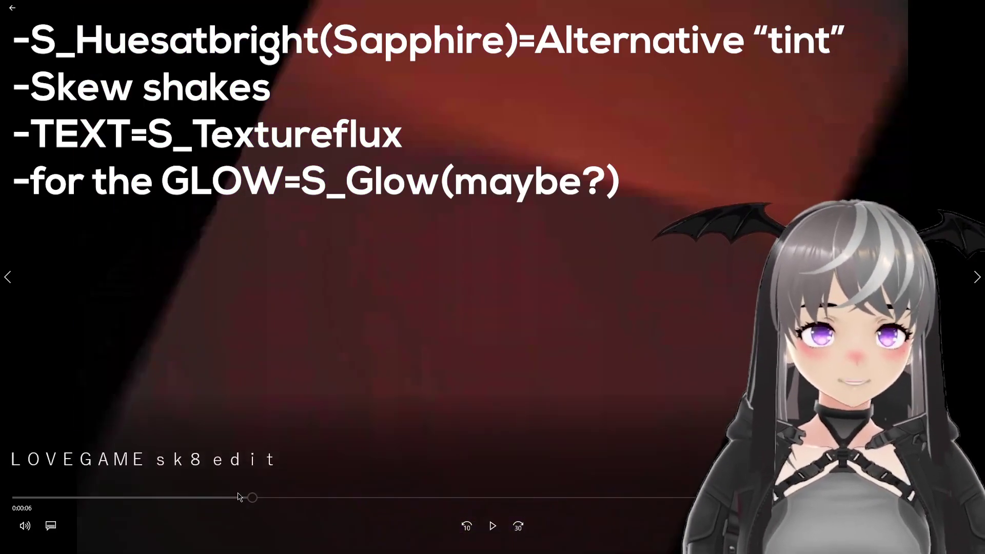
pyautogui.click(233, 497)
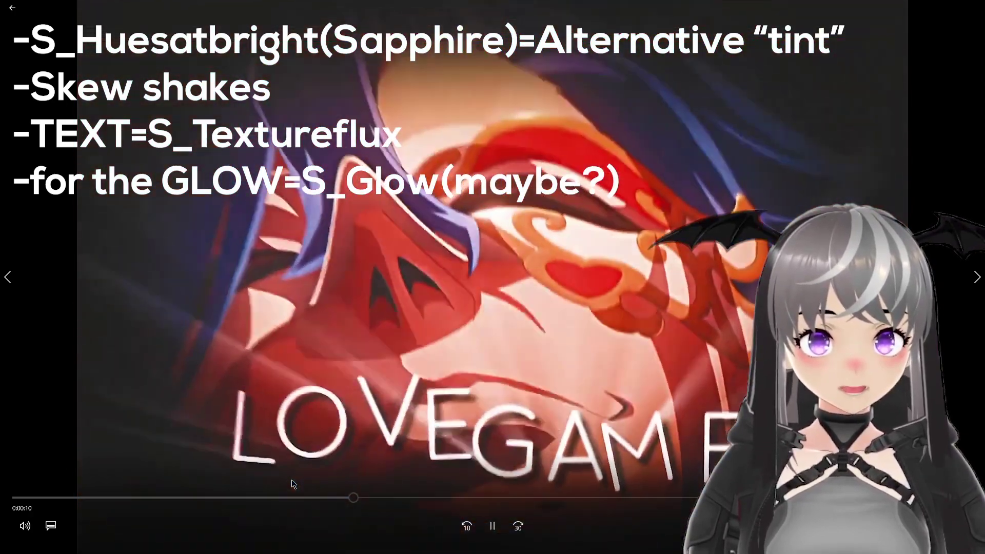
pyautogui.click(472, 339)
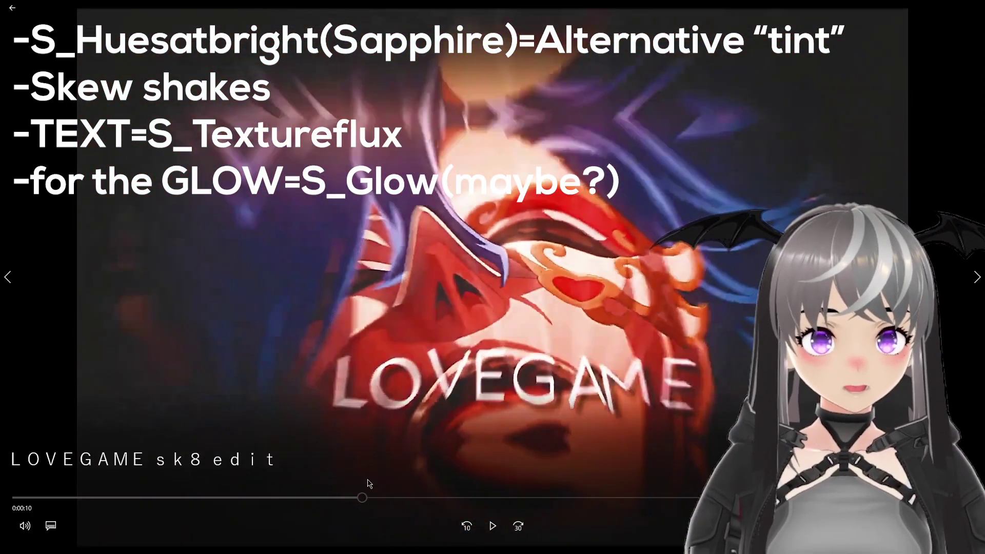
# - Go back to the "LOVEGAME" title at 0:10 to examine its text effect and play on to 0:15
pyautogui.moveTo(349, 497)
pyautogui.mouseDown()
pyautogui.moveTo(368, 493)
pyautogui.moveTo(358, 495)
pyautogui.mouseUp()
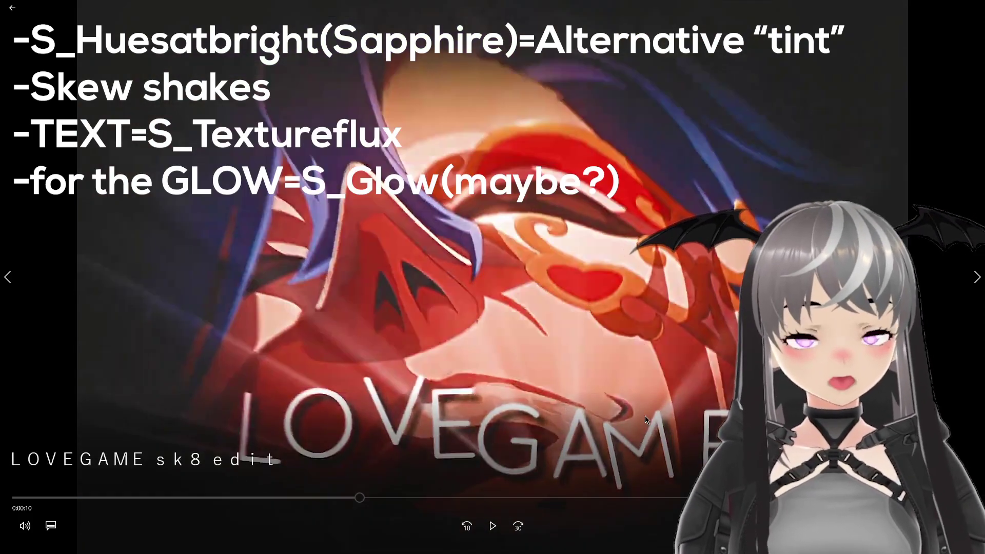
pyautogui.press('space')
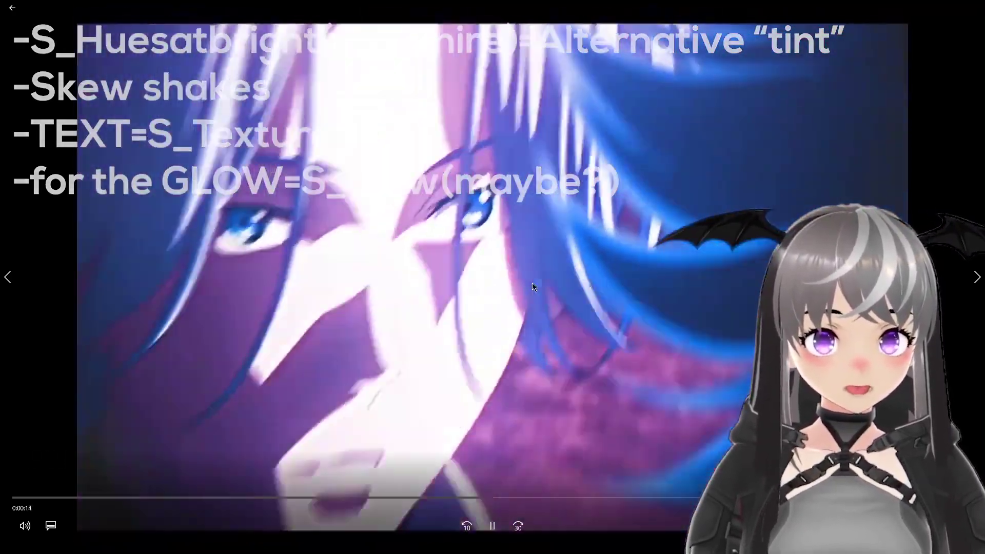
pyautogui.press('space')
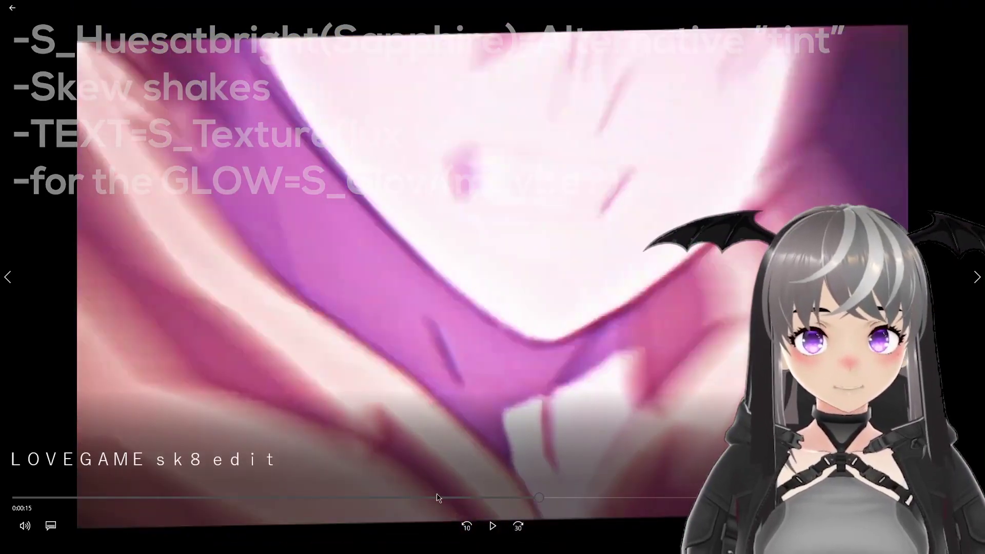
# - Rewind the edit to near its start and replay it up to the masked character's close-up at 0:02
pyautogui.moveTo(435, 498); pyautogui.dragTo(43, 457)
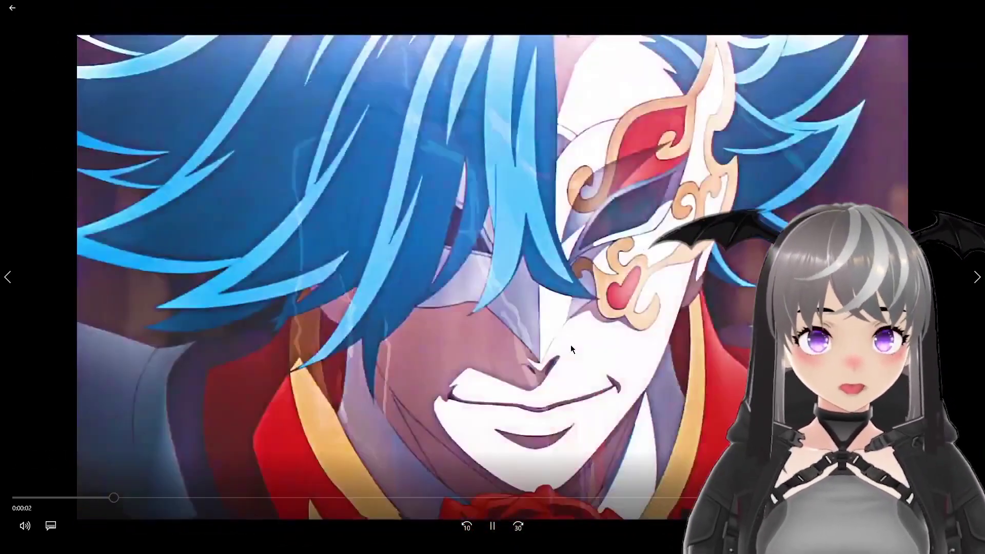
pyautogui.press('space')
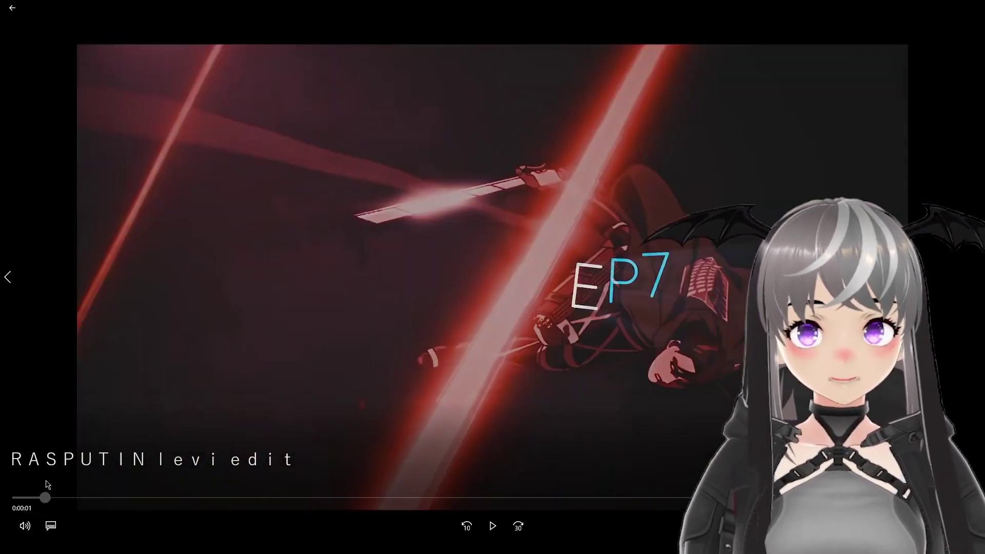
# - Examine the RASPUTIN levi edit, replaying the shots from about 0:01 and those around 0:10 with the lyric text
pyautogui.moveTo(46, 481)
pyautogui.mouseDown()
pyautogui.moveTo(43, 492)
pyautogui.moveTo(56, 488)
pyautogui.moveTo(22, 491)
pyautogui.moveTo(55, 497)
pyautogui.mouseUp()
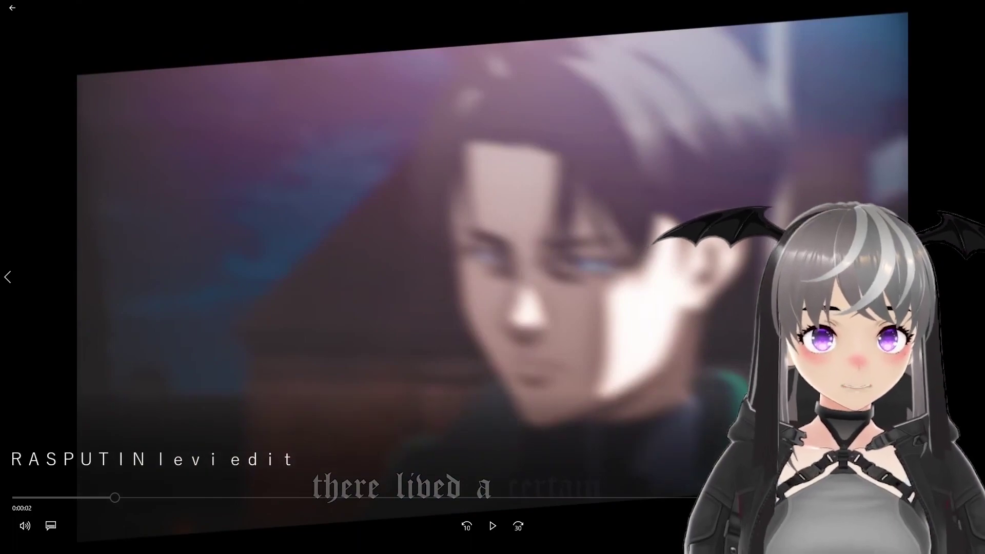
pyautogui.click(746, 326)
pyautogui.click(747, 328)
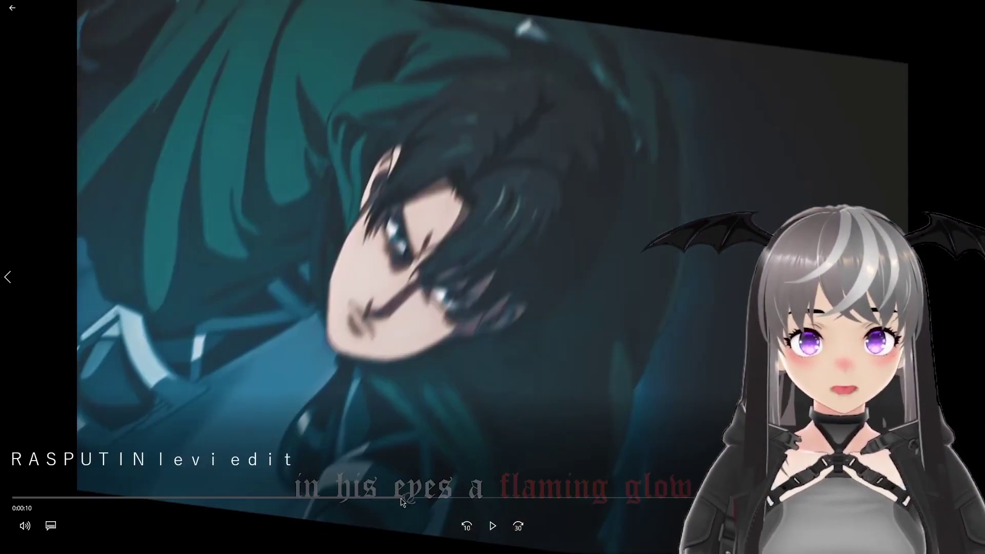
pyautogui.moveTo(403, 502); pyautogui.dragTo(387, 496)
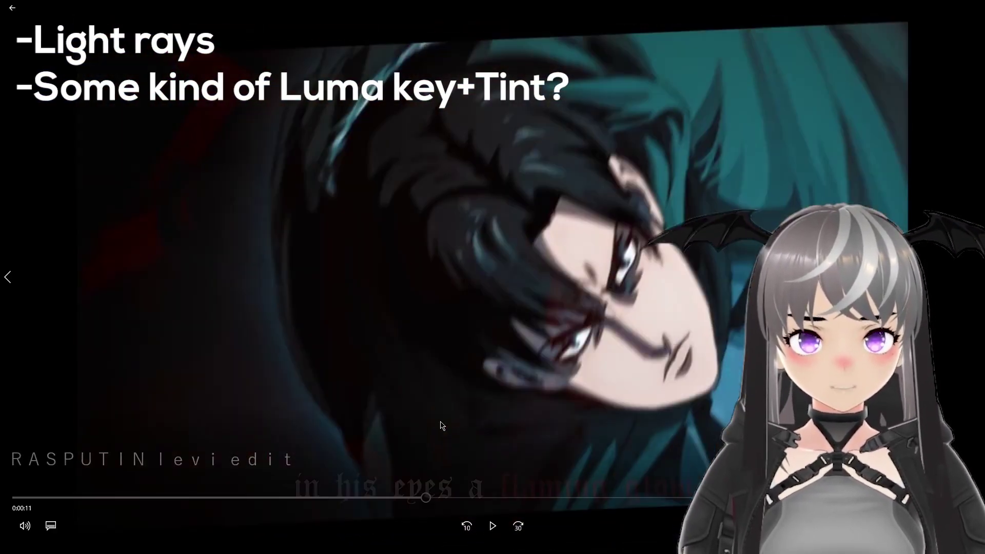
# - Replay the RASPUTIN levi edit between about 0:09 and 0:12 to examine its light rays, colour tint and shot transitions
pyautogui.moveTo(421, 498); pyautogui.dragTo(393, 494)
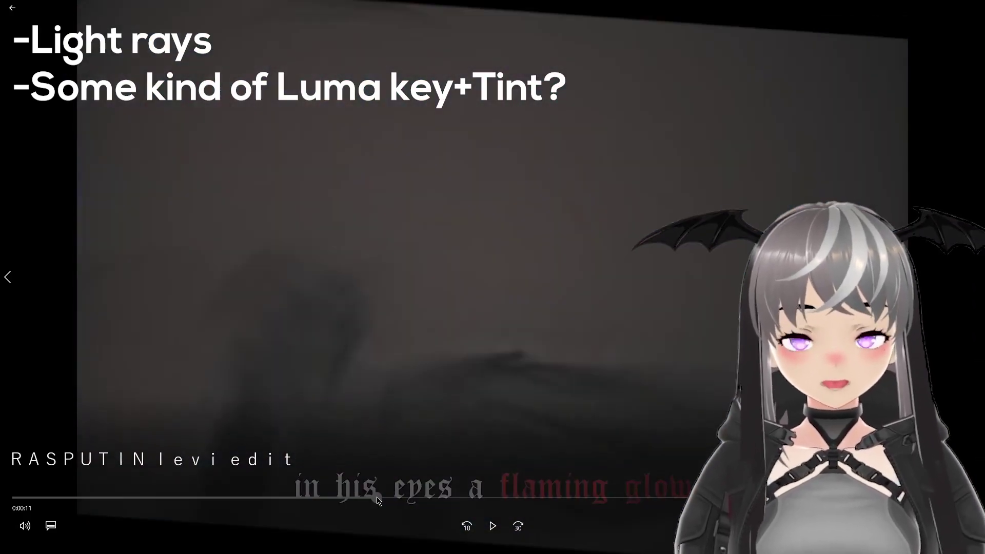
pyautogui.press('space')
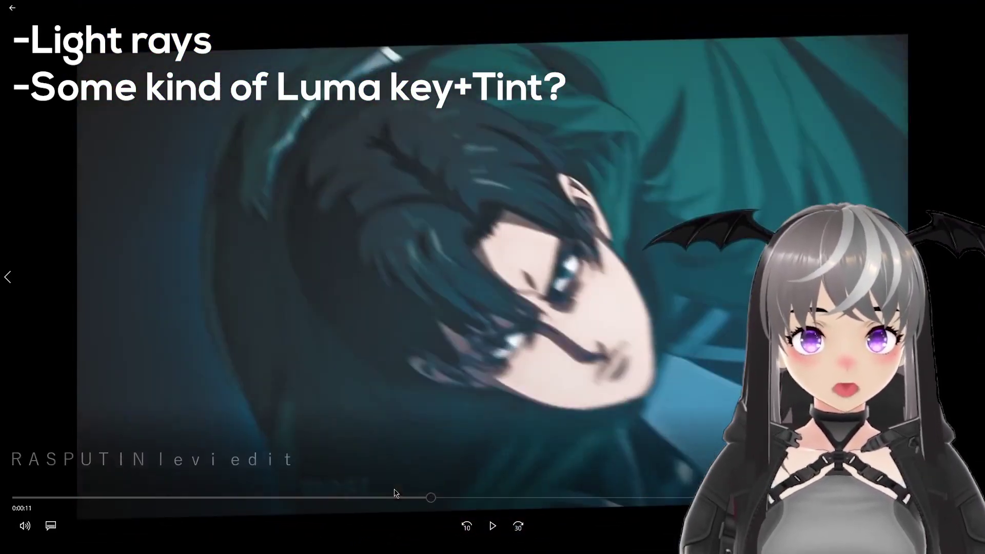
pyautogui.moveTo(432, 497); pyautogui.dragTo(421, 493)
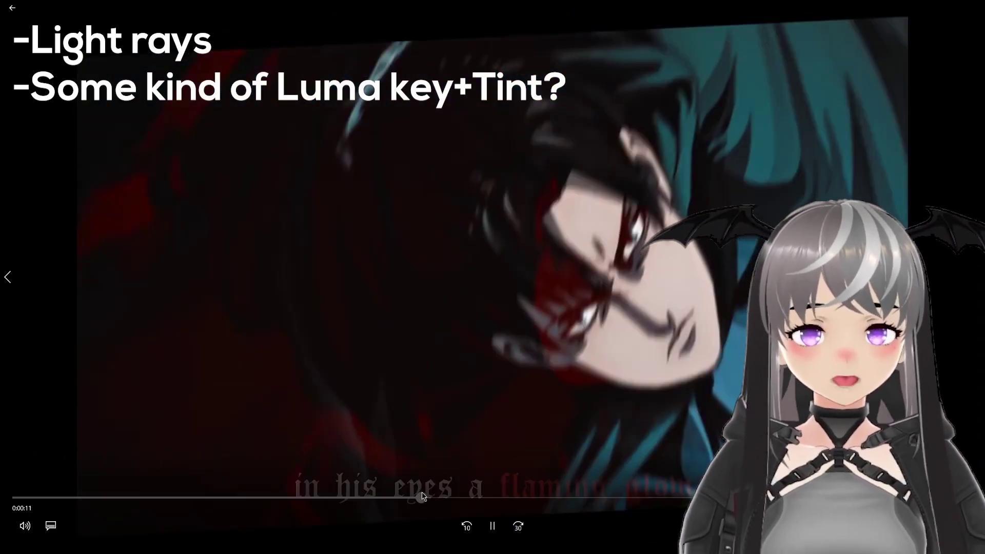
pyautogui.press('space')
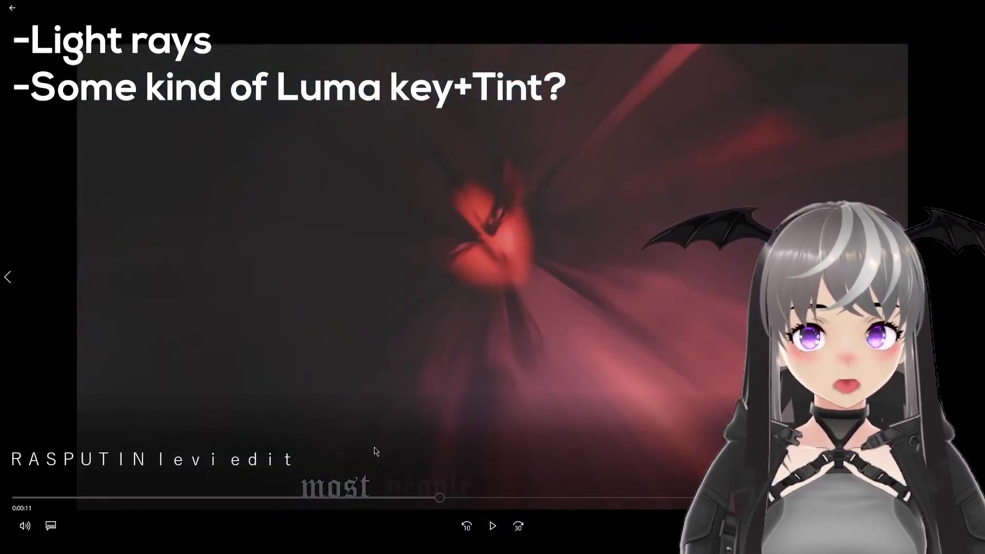
pyautogui.moveTo(396, 496); pyautogui.dragTo(377, 497)
pyautogui.press('space')
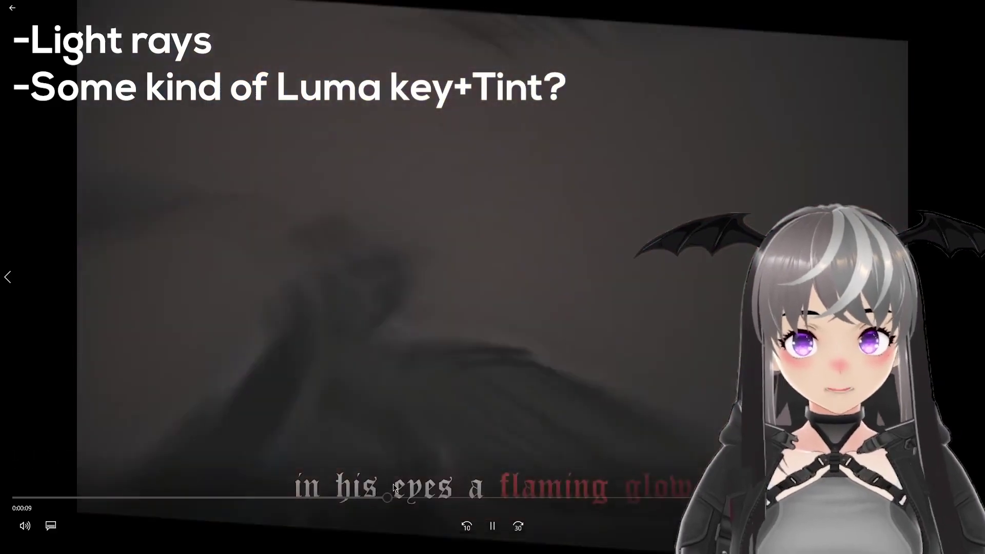
pyautogui.press('space')
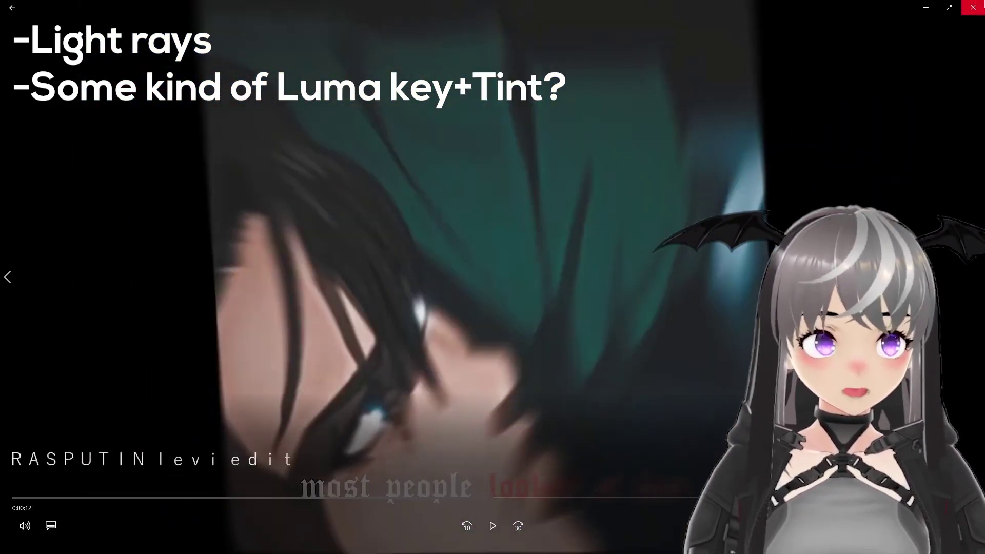
# - Close the RASPUTIN levi edit, switch to After Effects and preview the Comp 1 timeline
pyautogui.click(973, 7)
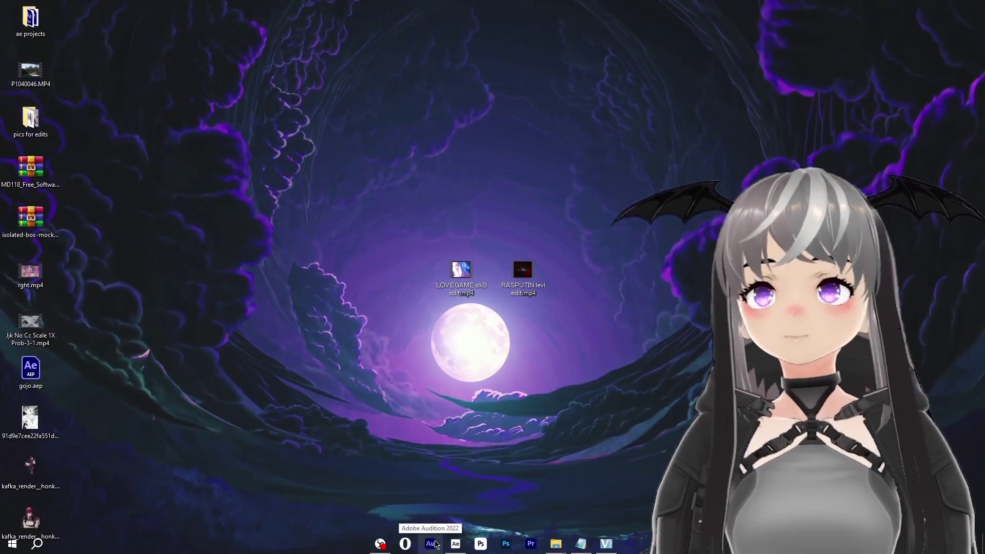
pyautogui.click(456, 544)
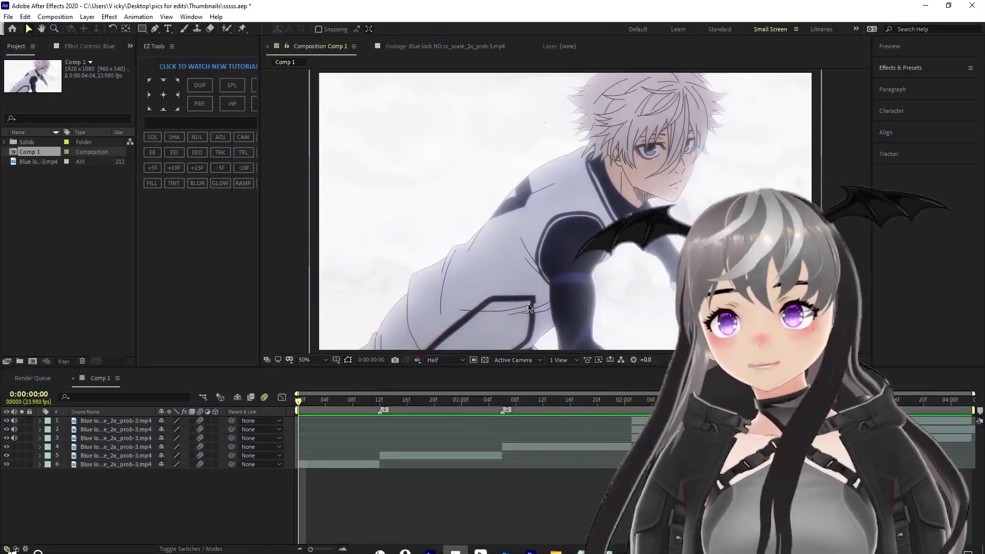
pyautogui.press('space')
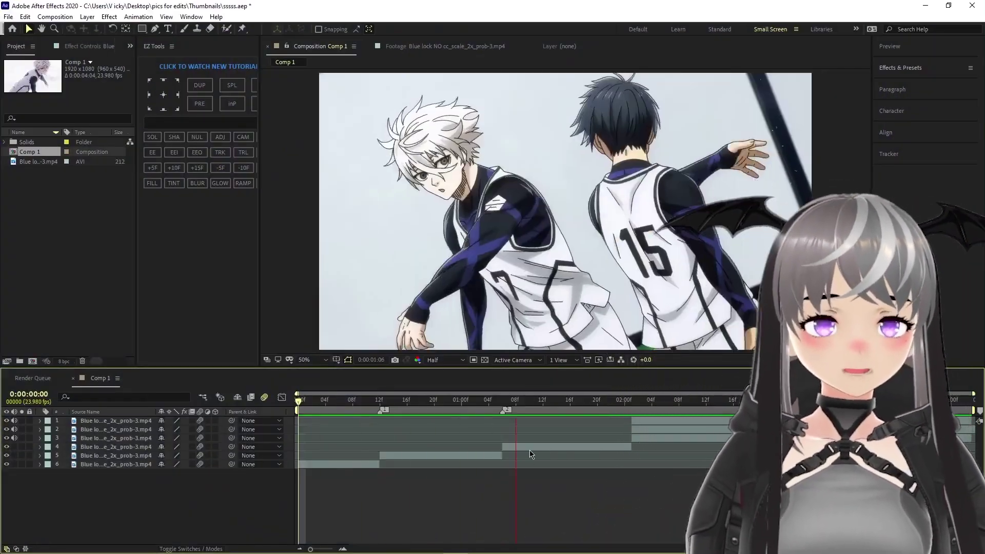
pyautogui.press('space')
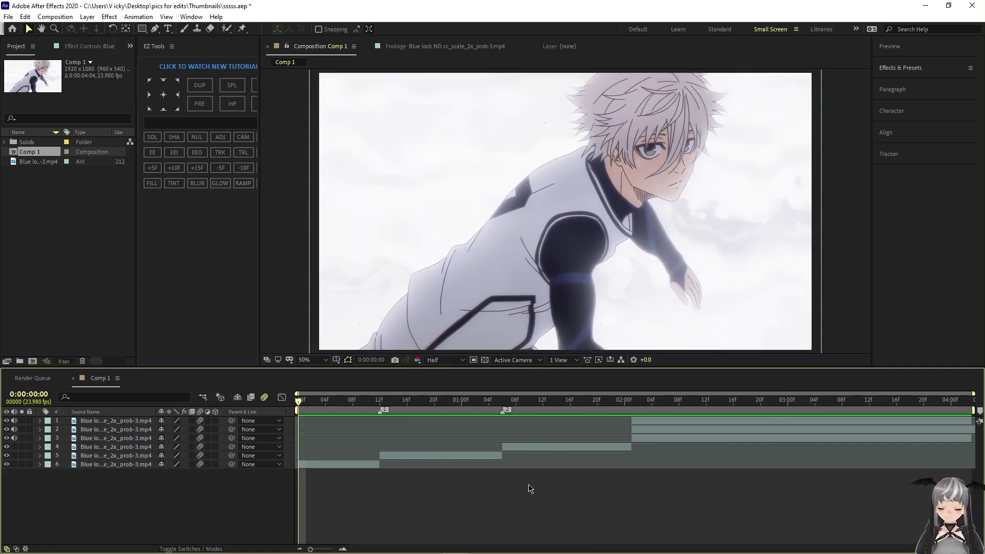
# - Toggle motion blur off and back on for all six clip layers
pyautogui.moveTo(210, 511); pyautogui.dragTo(173, 416)
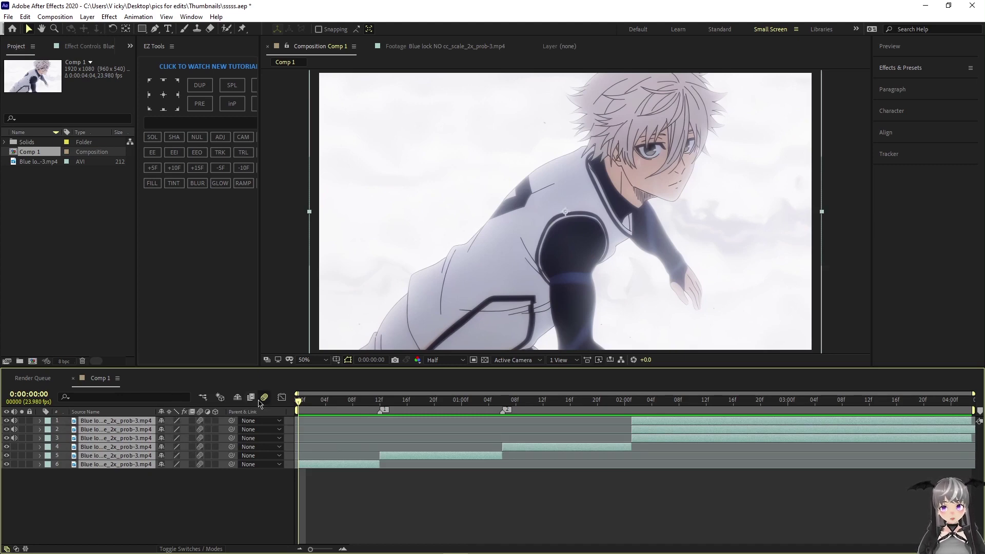
pyautogui.click(200, 421)
pyautogui.click(201, 421)
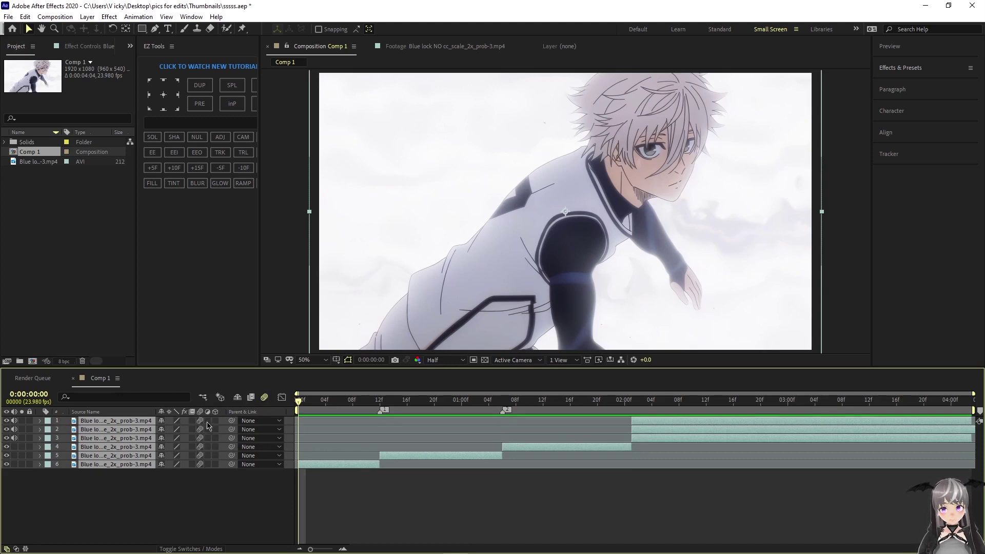
pyautogui.click(206, 521)
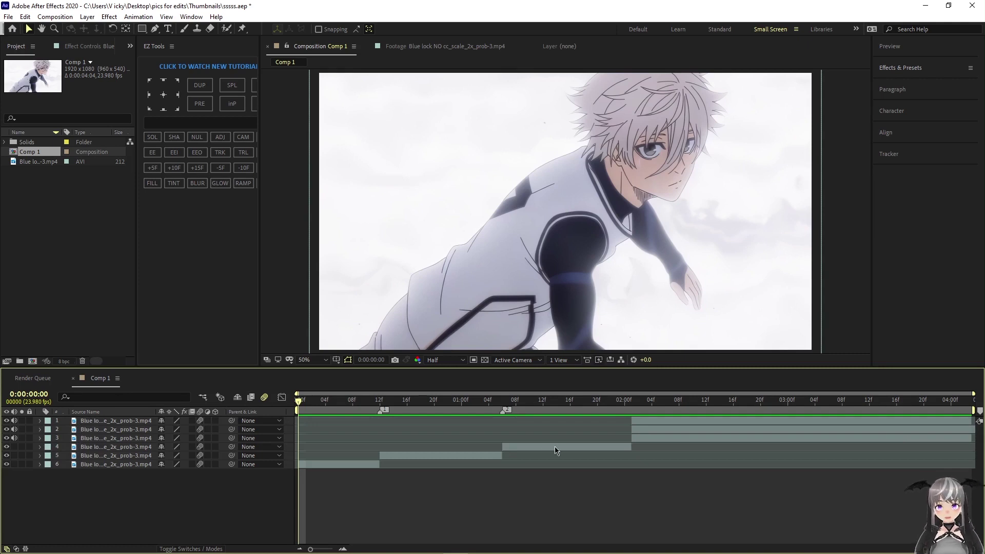
# - Add a null object to Comp 1 and place it directly above the first clip in the layer stack
pyautogui.click(366, 465)
pyautogui.click(246, 501)
pyautogui.rightClick(239, 500)
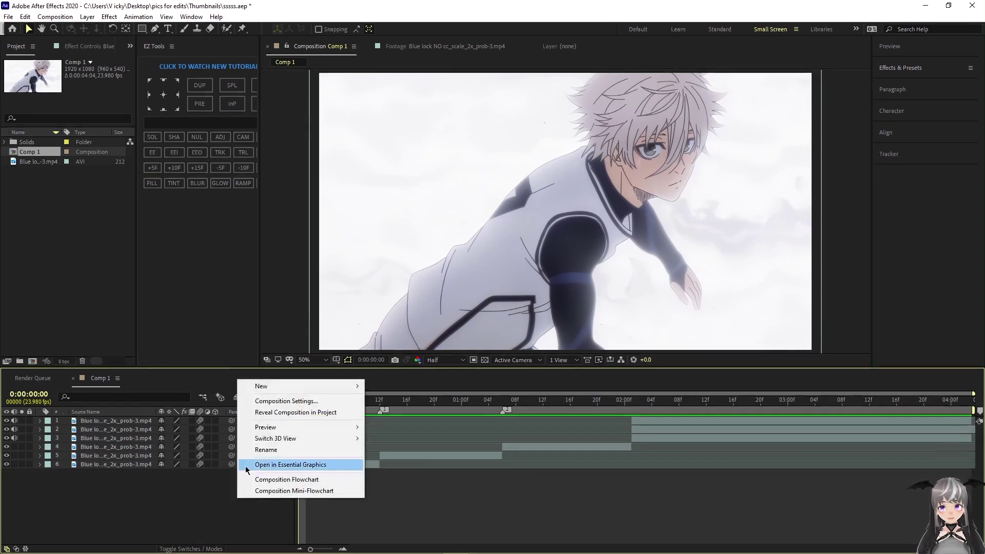
pyautogui.moveTo(273, 389)
pyautogui.click(410, 445)
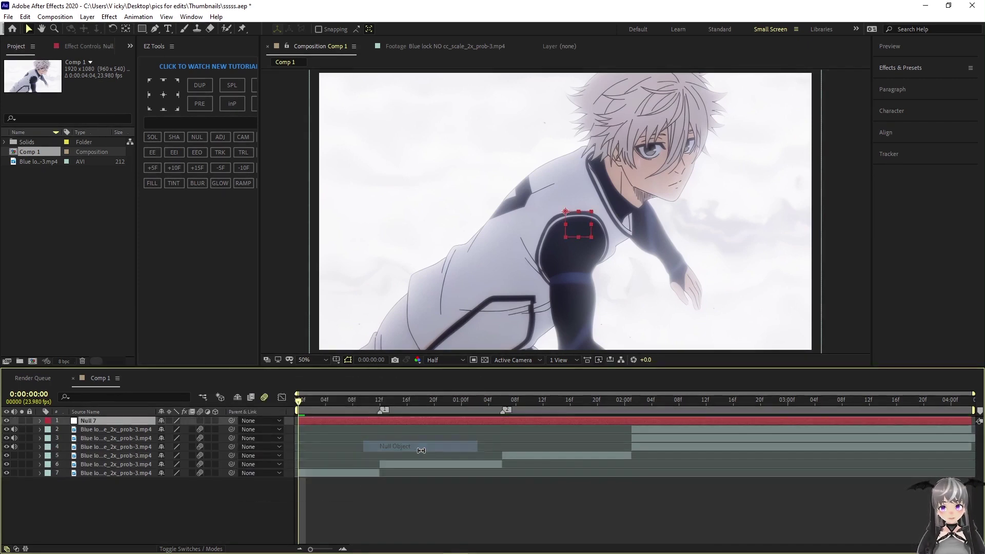
pyautogui.moveTo(145, 421); pyautogui.dragTo(146, 468)
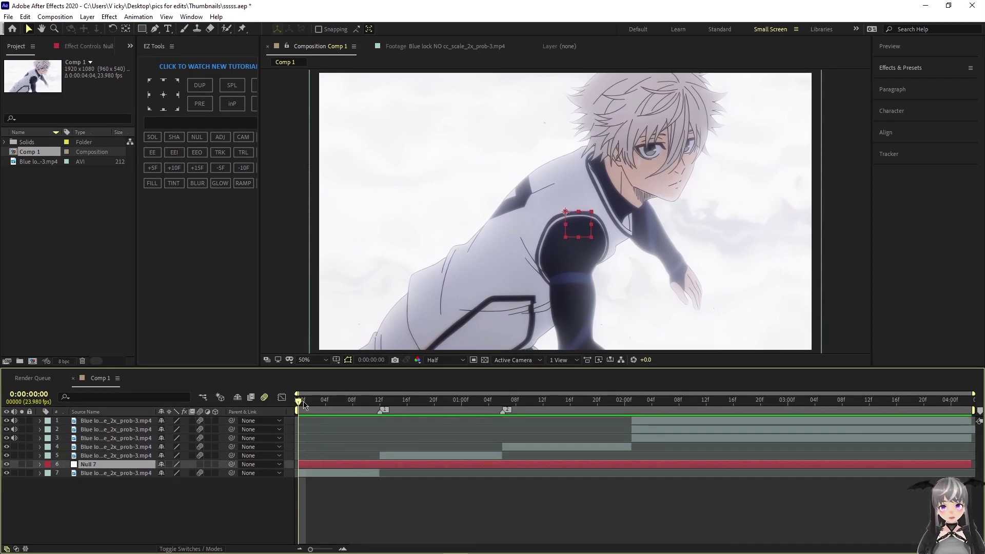
# - Split the null at frame 12 into two stacked nulls spanning only the first clip, and delete the leftover part
pyautogui.moveTo(303, 405); pyautogui.dragTo(374, 417)
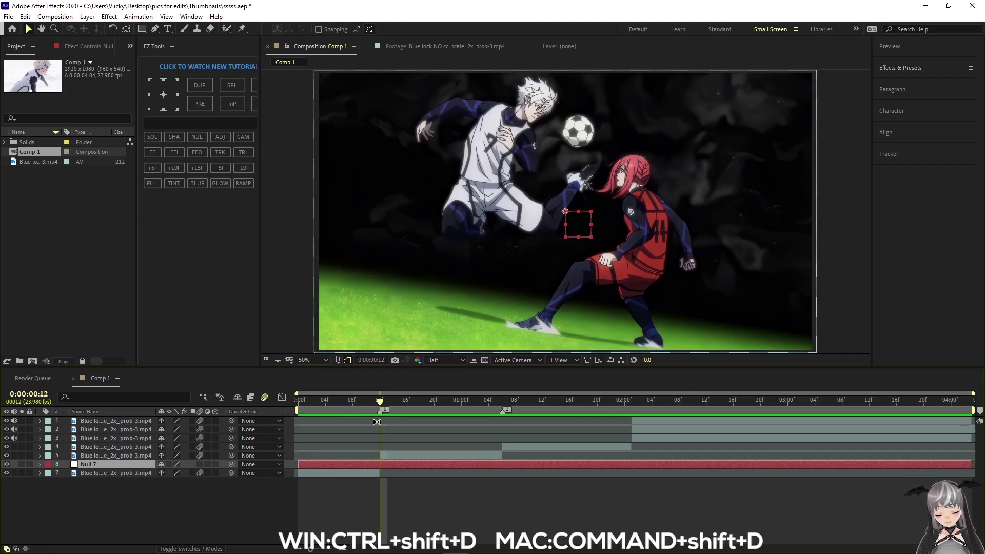
pyautogui.hotkey('ctrl', 'shift', 'd')
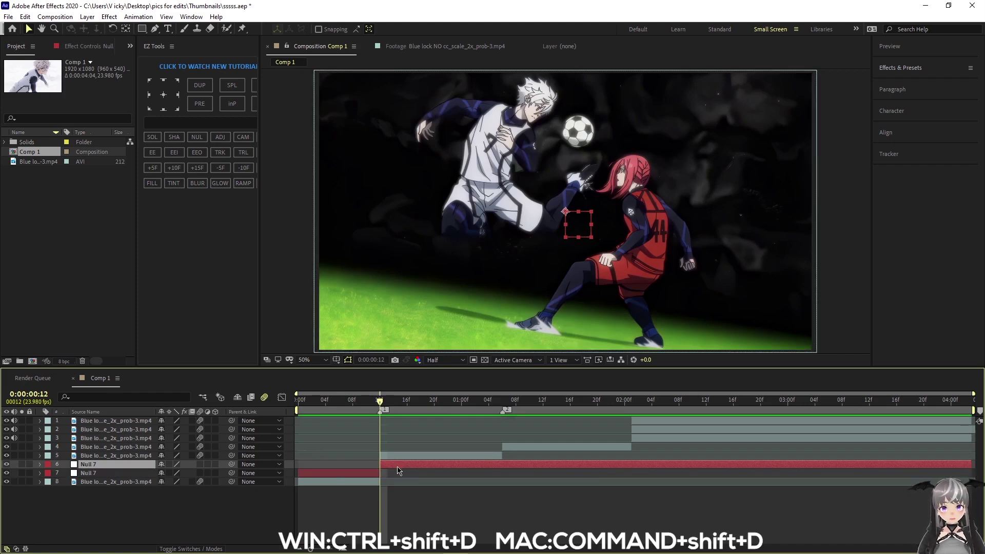
pyautogui.moveTo(397, 467); pyautogui.dragTo(314, 468)
pyautogui.hotkey('ctrl', 'shift', 'd')
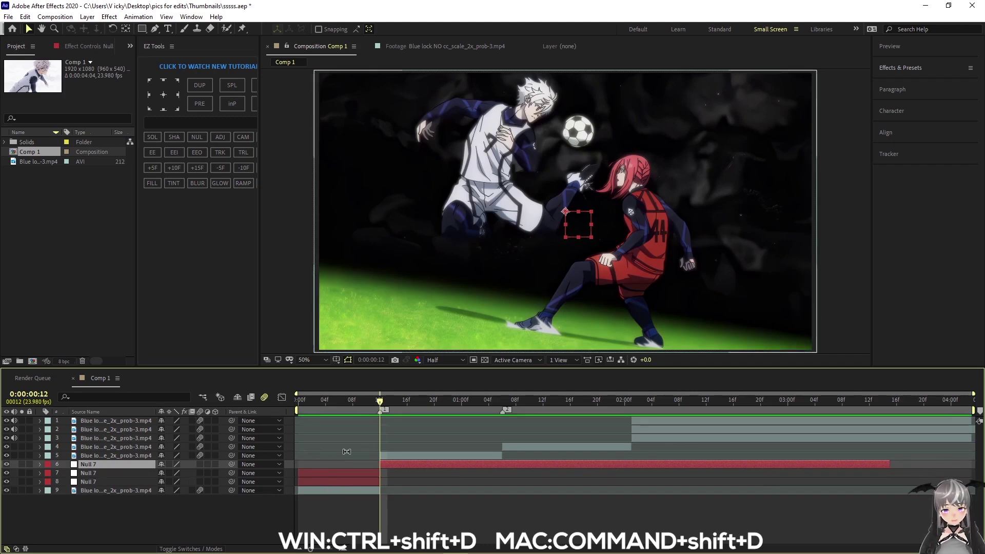
pyautogui.press('Delete')
pyautogui.press('Home')
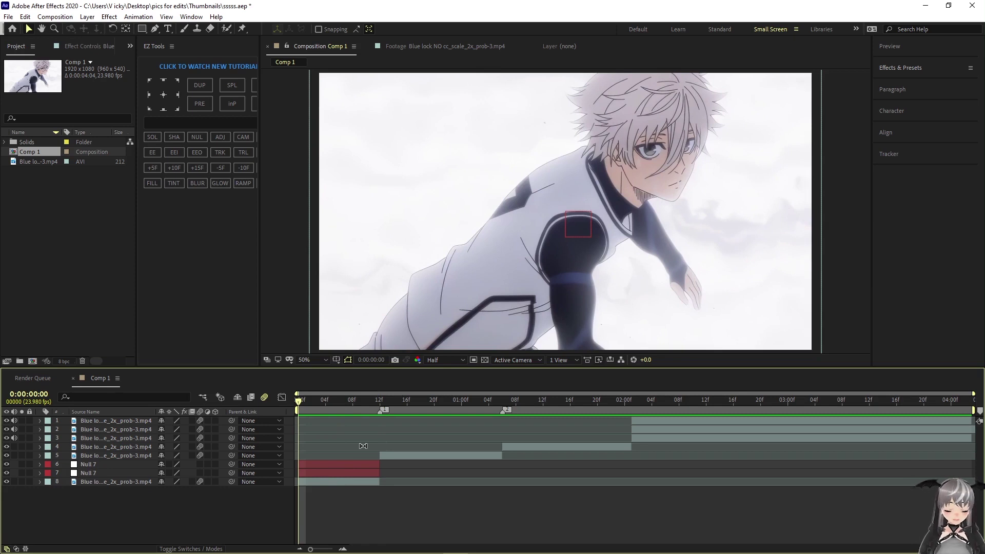
# - Parent the first clip to the null directly above it, and parent that null to the upper null
pyautogui.click(334, 481)
pyautogui.click(331, 500)
pyautogui.click(331, 484)
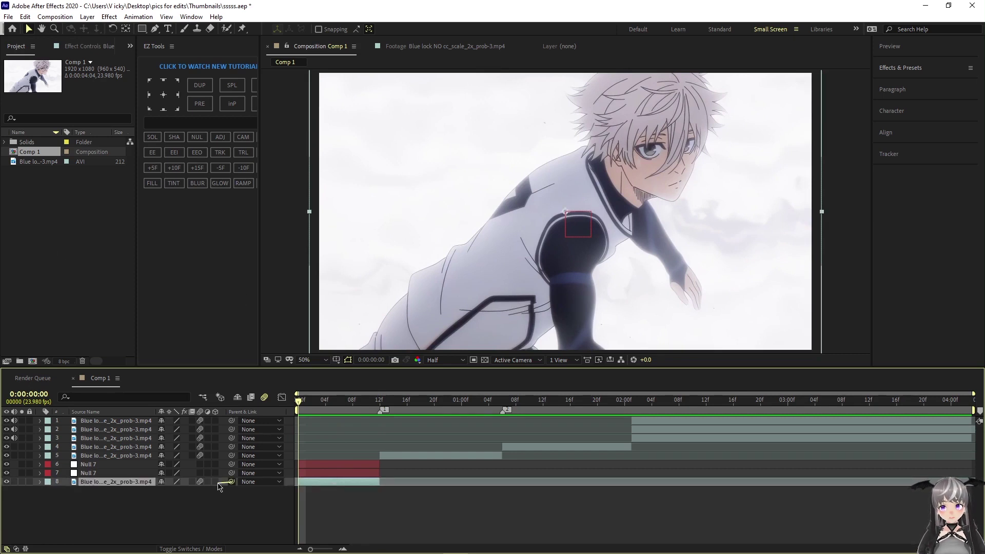
pyautogui.moveTo(218, 486); pyautogui.dragTo(120, 473)
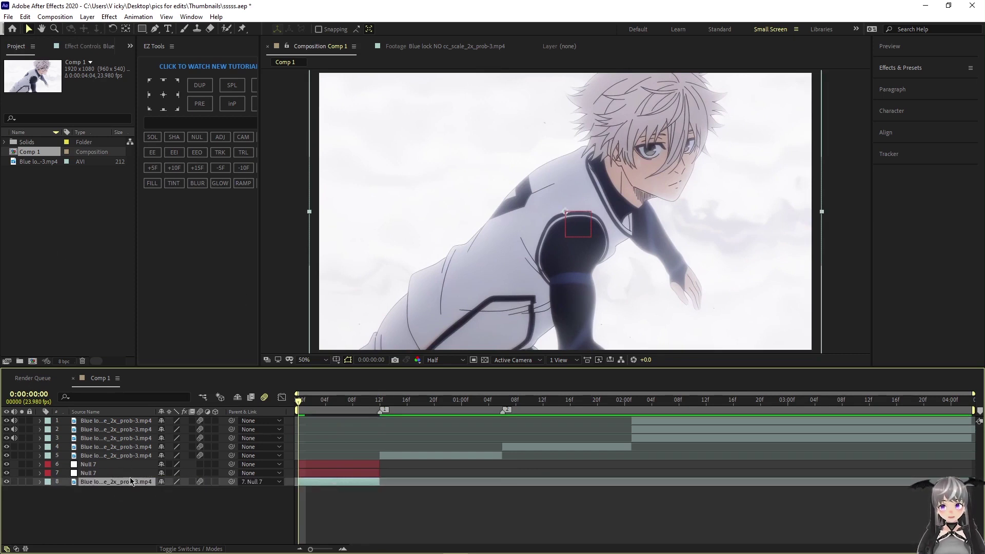
pyautogui.click(120, 473)
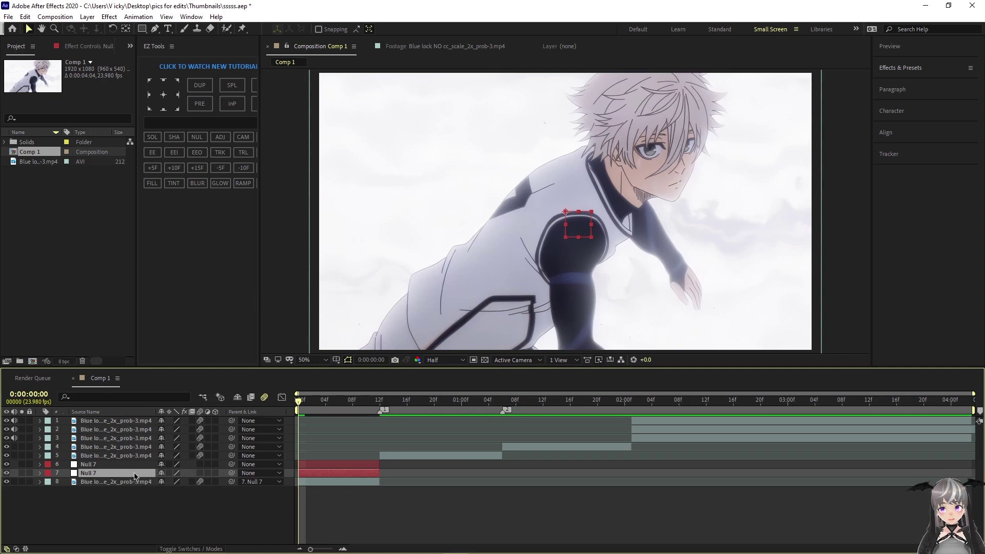
pyautogui.moveTo(231, 476); pyautogui.dragTo(98, 467)
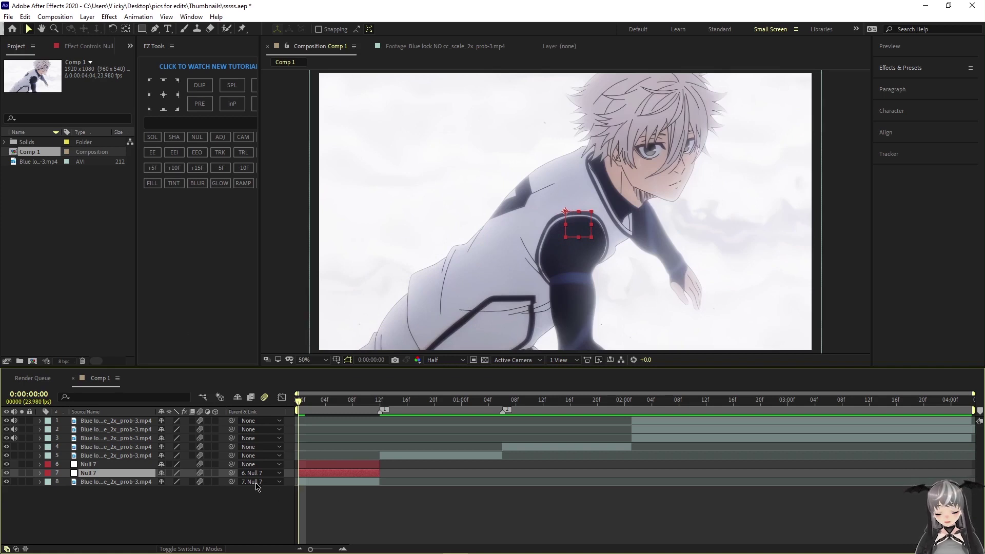
# - Animate the lower null's scale from 501% at the start to 100% at frame 8
pyautogui.press('s')
pyautogui.click(66, 482)
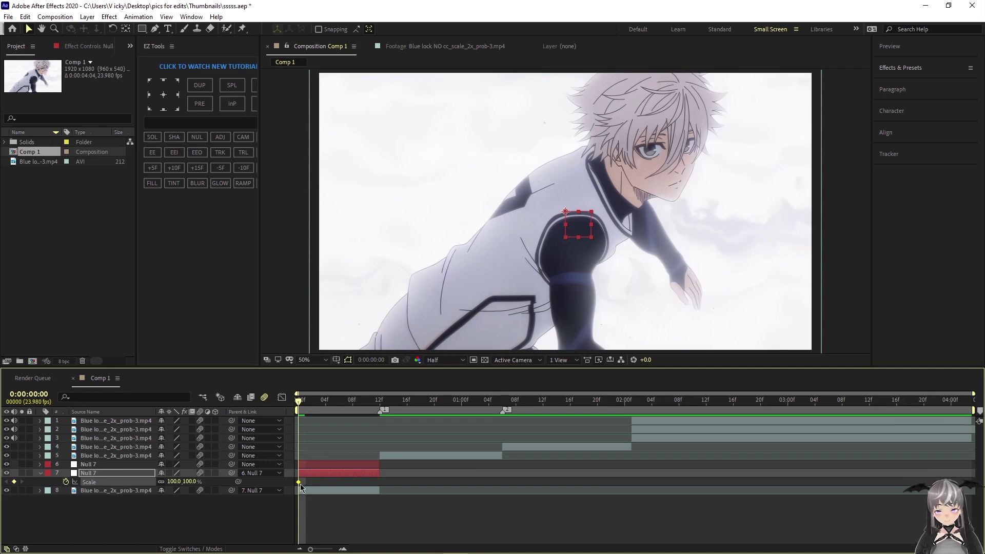
pyautogui.moveTo(300, 486); pyautogui.dragTo(367, 481)
pyautogui.moveTo(303, 545); pyautogui.dragTo(323, 548)
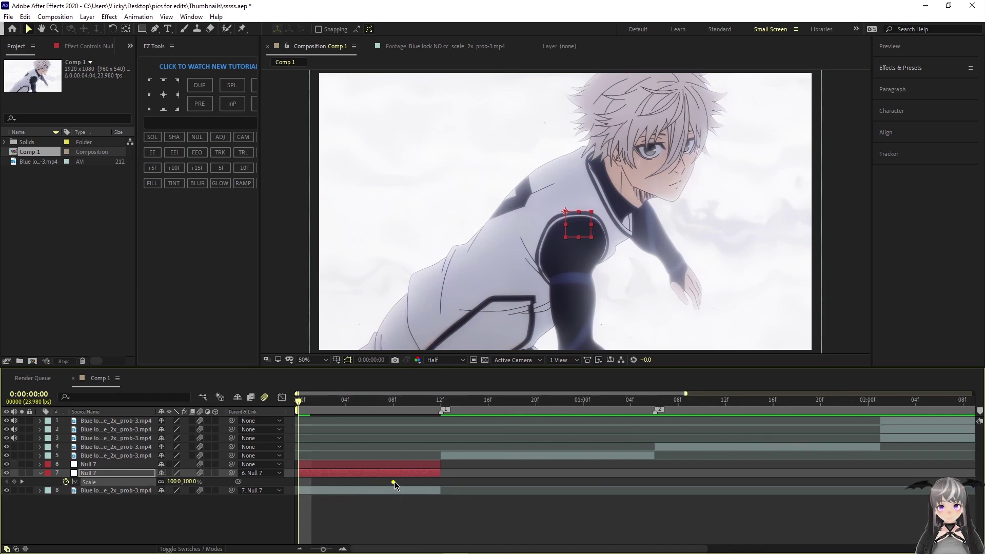
pyautogui.moveTo(175, 483); pyautogui.dragTo(332, 438)
pyautogui.moveTo(301, 402); pyautogui.dragTo(233, 450)
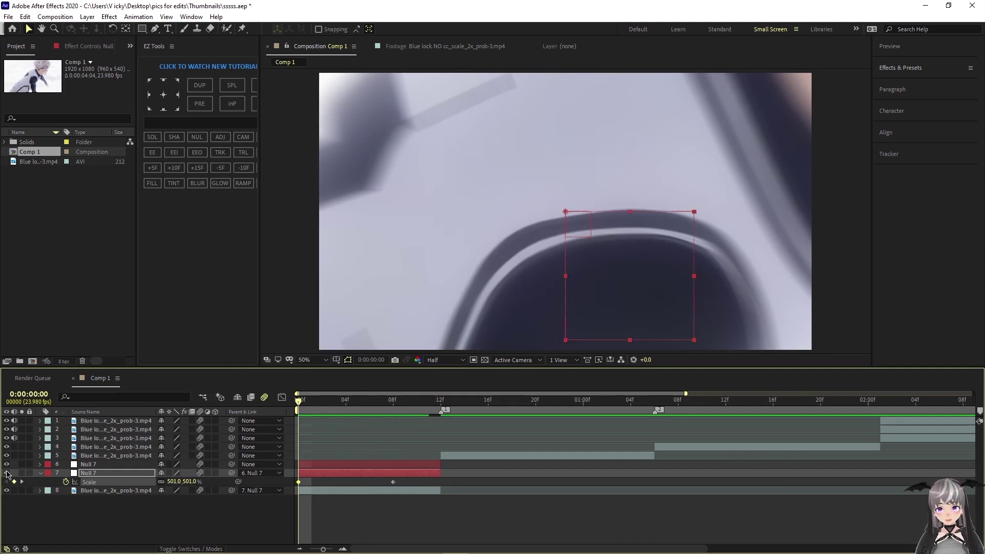
# - Apply Easy Ease to both scale keyframes of the lower null
pyautogui.click(109, 465)
pyautogui.click(131, 473)
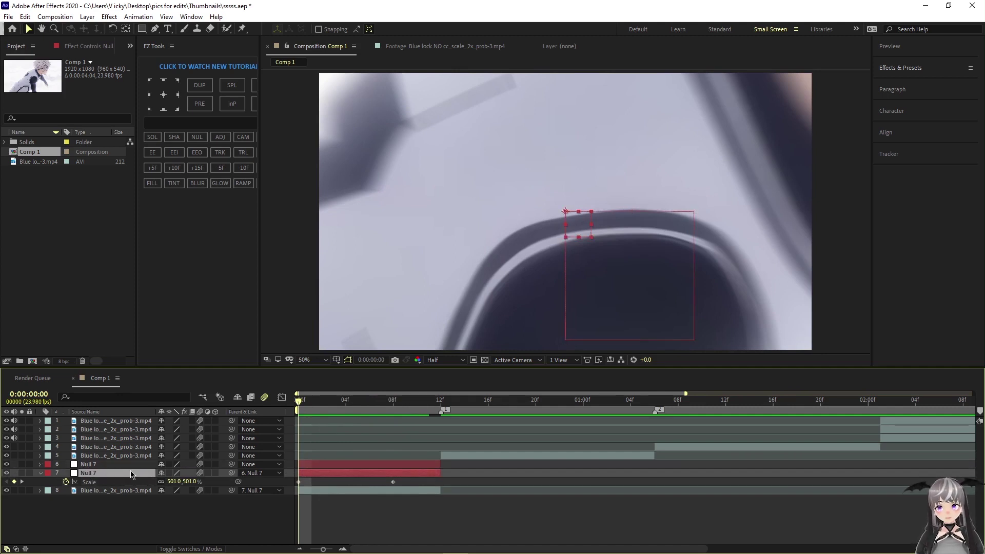
pyautogui.moveTo(403, 486); pyautogui.dragTo(262, 477)
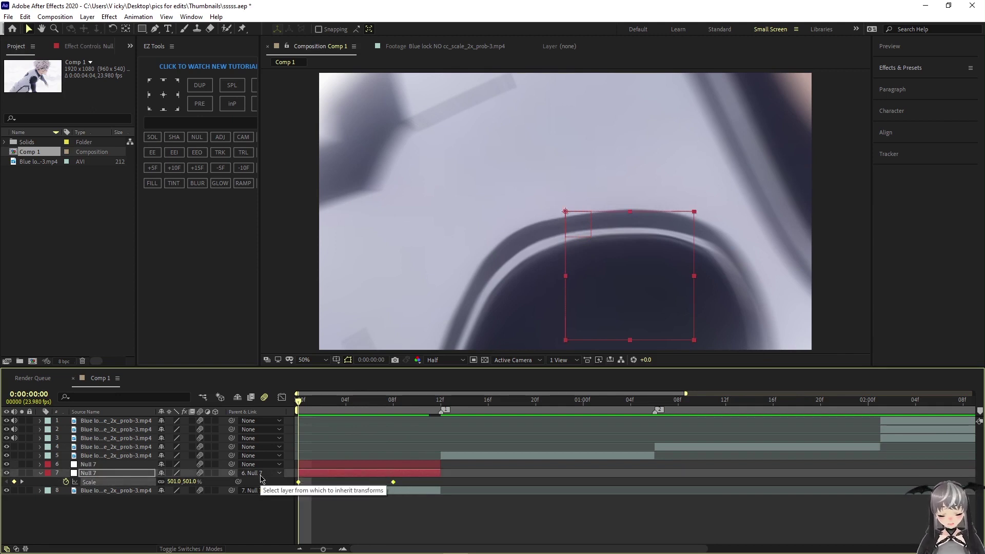
pyautogui.press('F9')
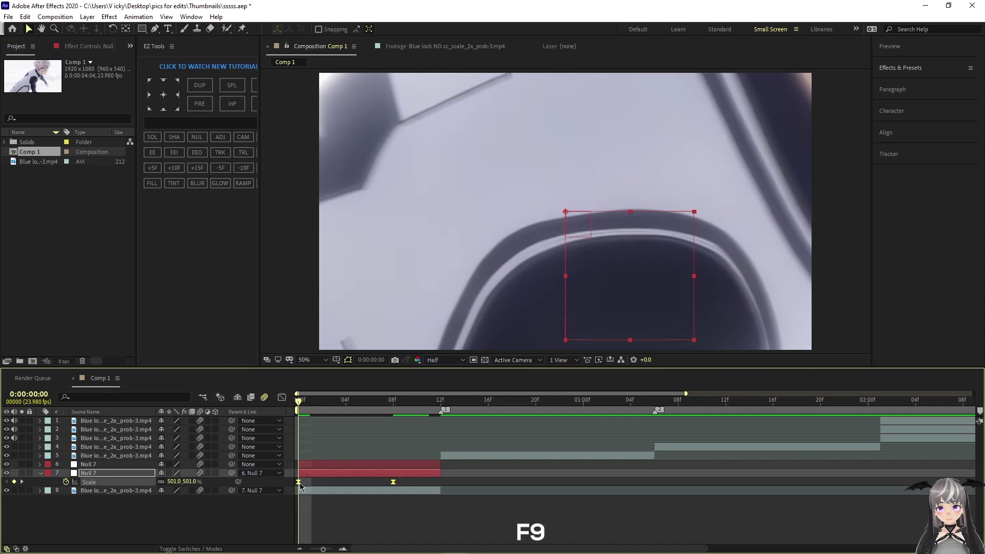
pyautogui.rightClick(299, 482)
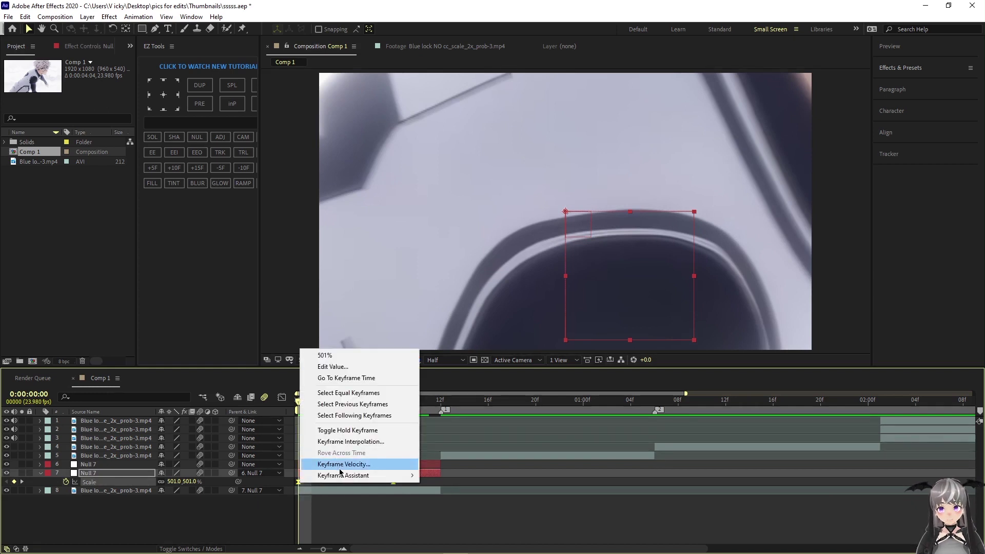
pyautogui.moveTo(369, 474)
pyautogui.click(456, 408)
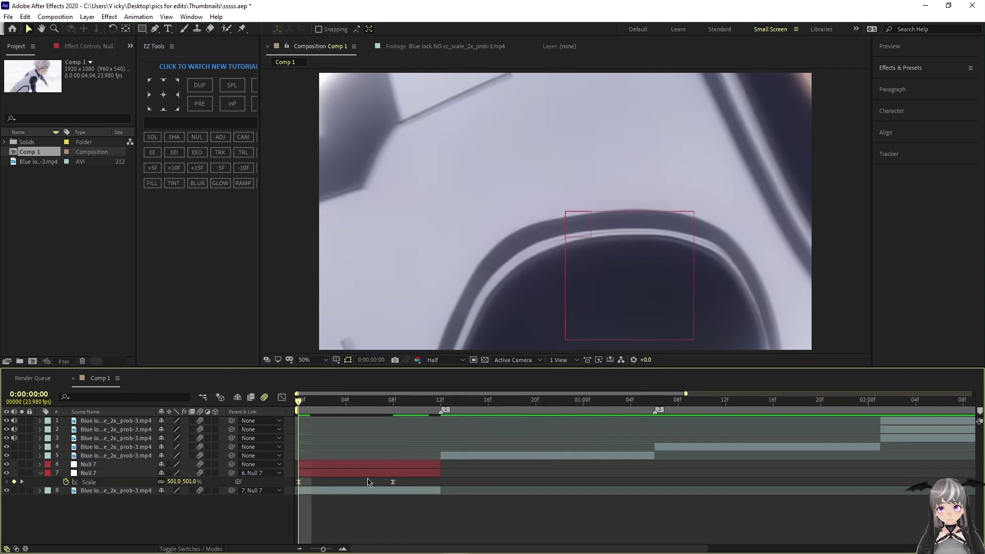
# - Show the lower null's scale animation in the Graph Editor as a value graph
pyautogui.click(281, 397)
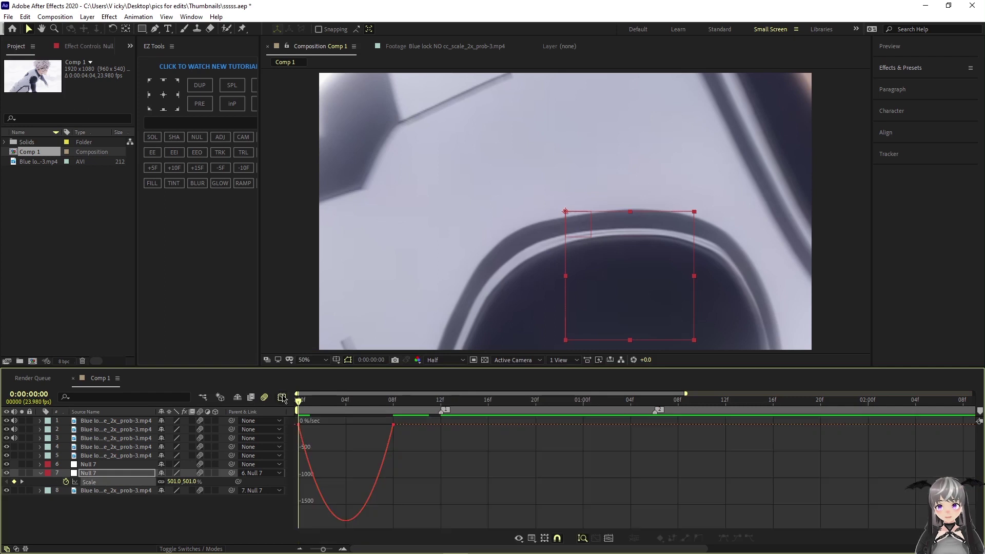
pyautogui.rightClick(338, 424)
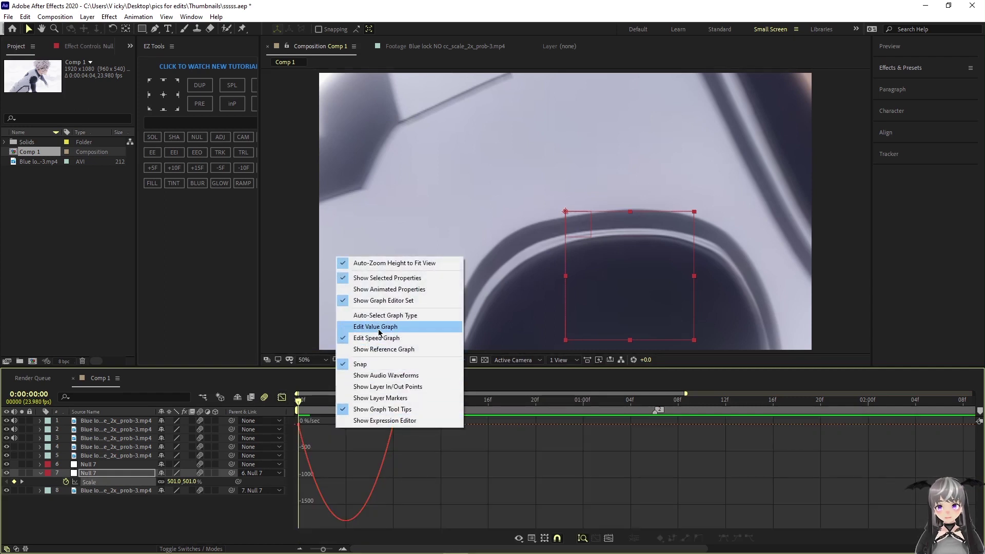
pyautogui.click(378, 328)
pyautogui.click(319, 431)
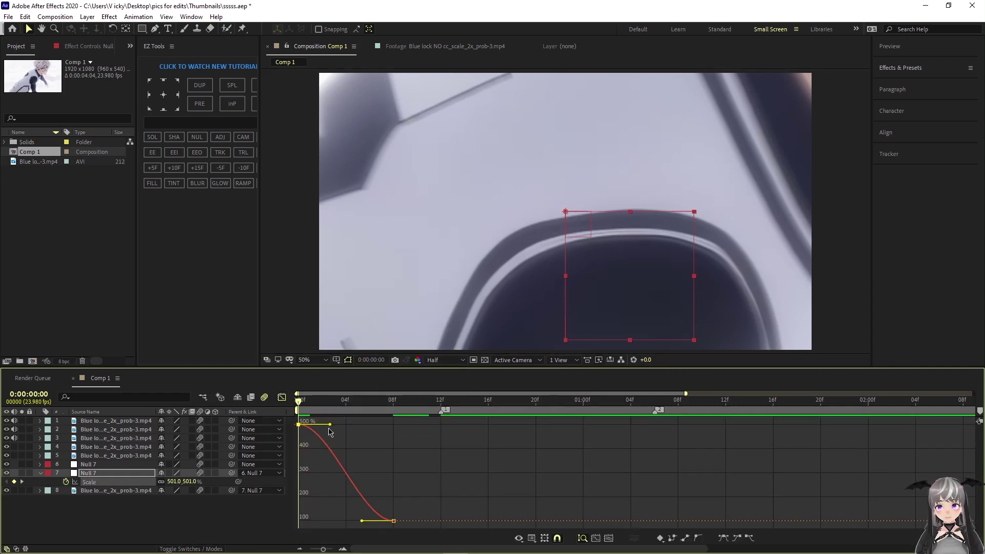
# - Reshape the lower null's scale curve to drop steeply from the start and level off gradually into frame 8, and preview it
pyautogui.moveTo(330, 429); pyautogui.dragTo(302, 497)
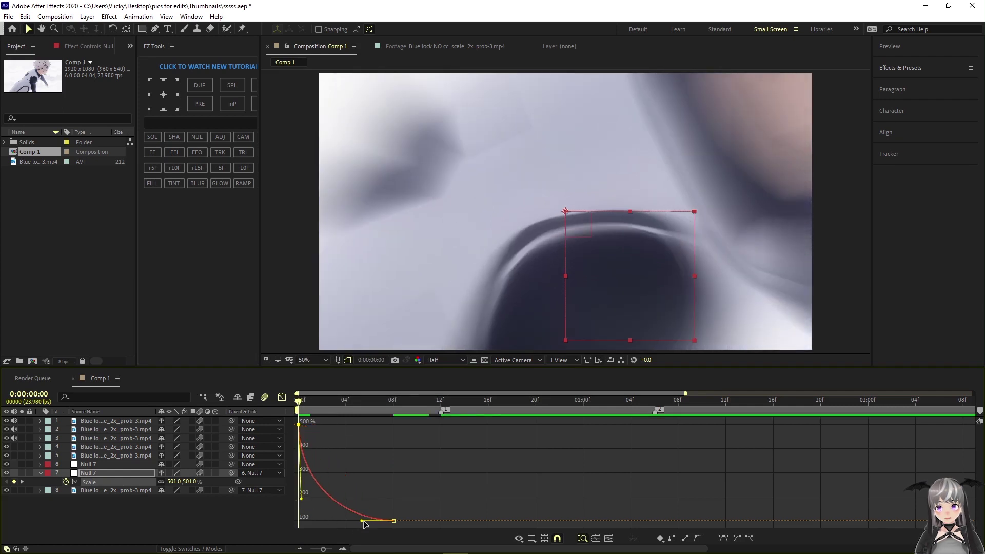
pyautogui.moveTo(362, 521); pyautogui.dragTo(310, 520)
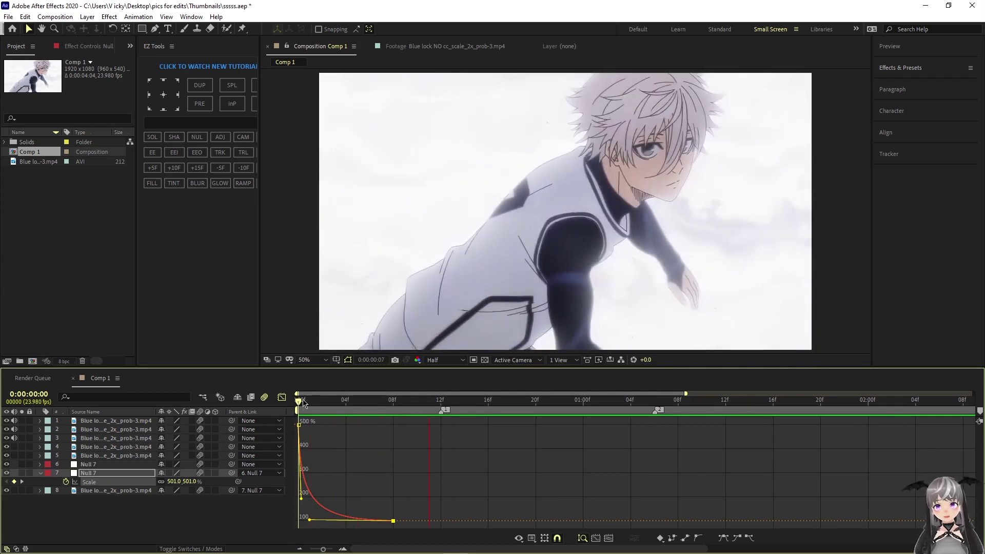
pyautogui.press('space')
pyautogui.hotkey('shift', 'F3')
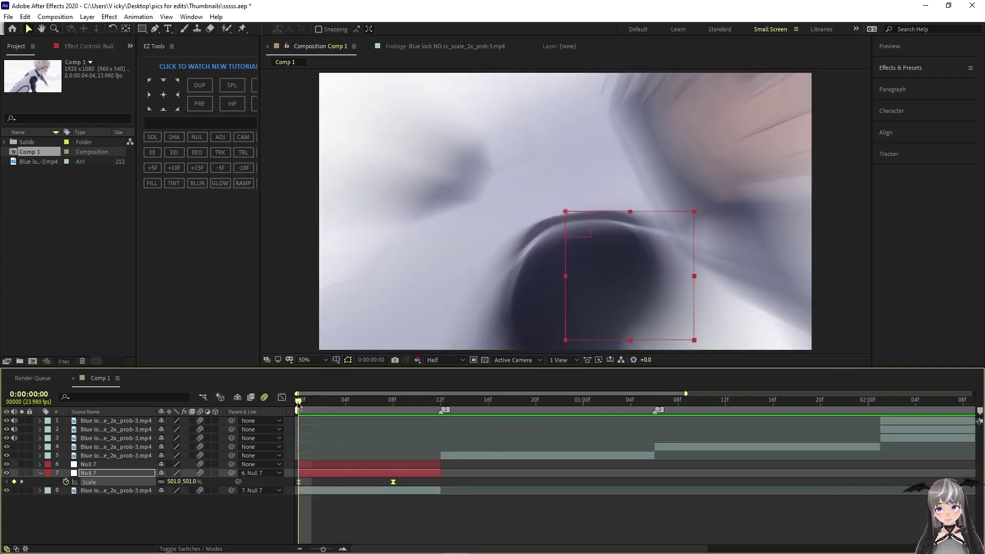
pyautogui.moveTo(299, 405); pyautogui.dragTo(215, 465)
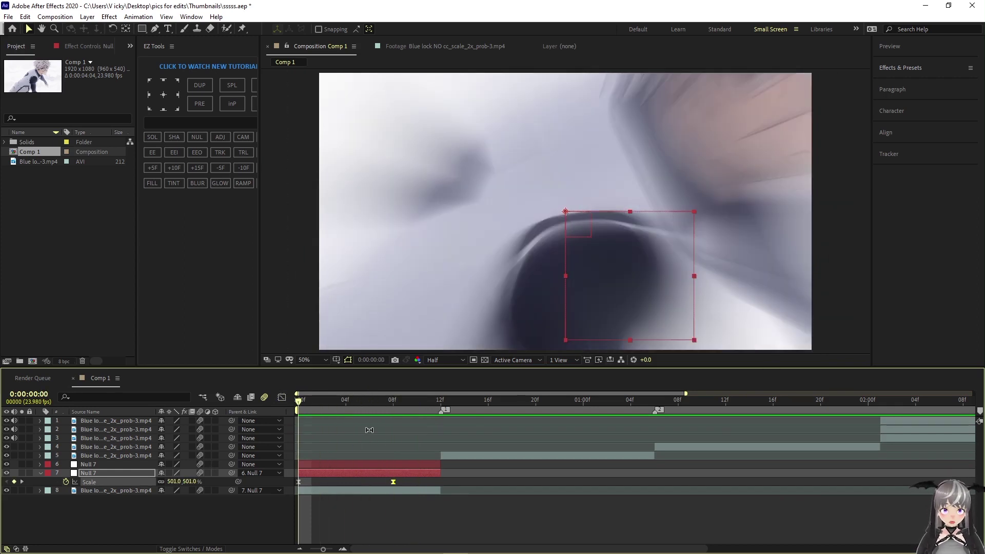
# - Add starting scale and rotation keyframes of 100% and 0° to the upper null at frame 5
pyautogui.click(361, 466)
pyautogui.moveTo(309, 408); pyautogui.dragTo(346, 405)
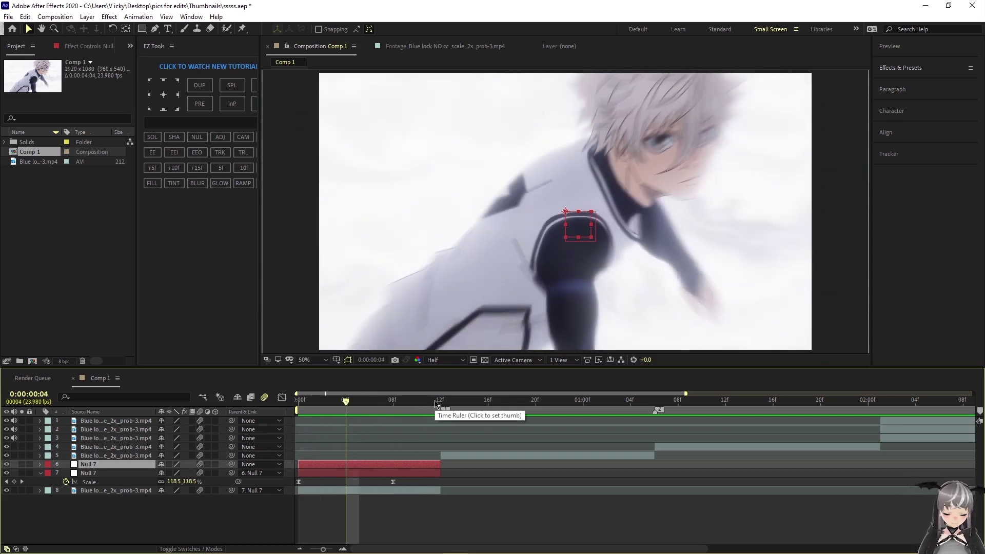
pyautogui.press('s')
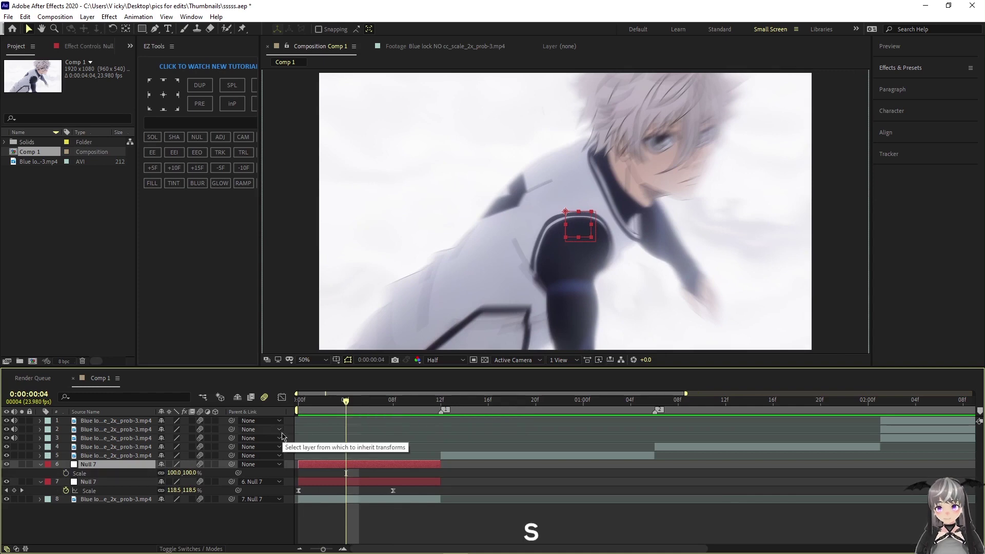
pyautogui.hotkey('shift', 'r')
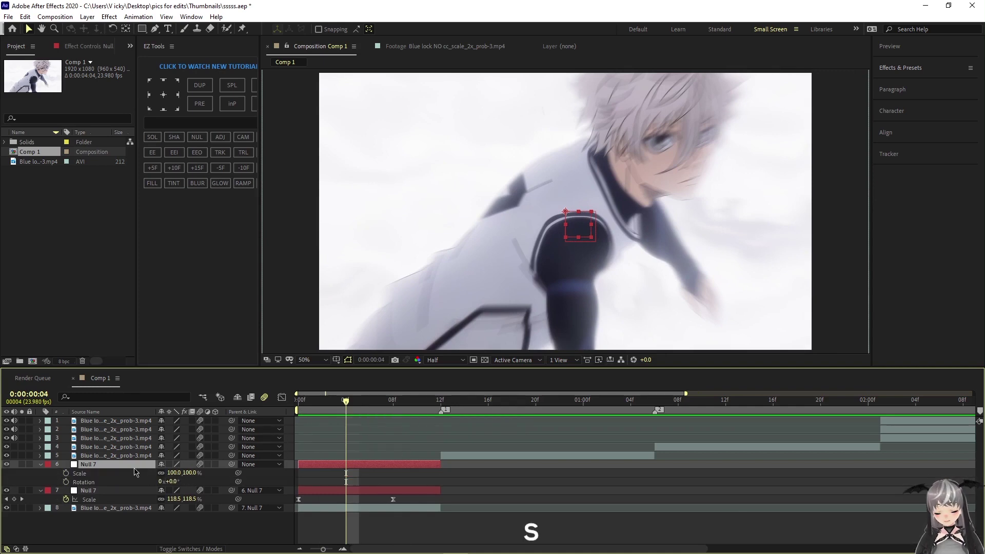
pyautogui.click(65, 482)
pyautogui.click(66, 473)
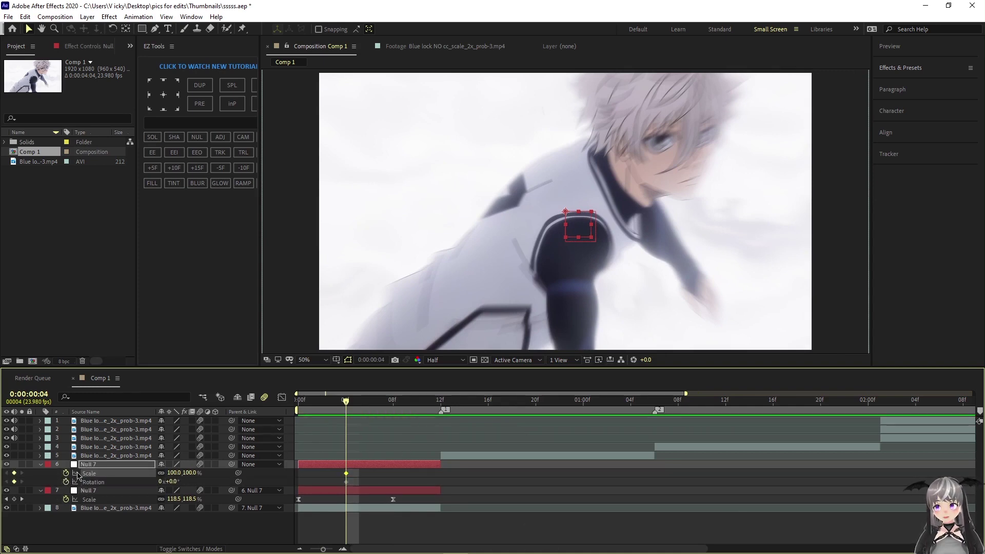
pyautogui.moveTo(336, 474); pyautogui.dragTo(359, 494)
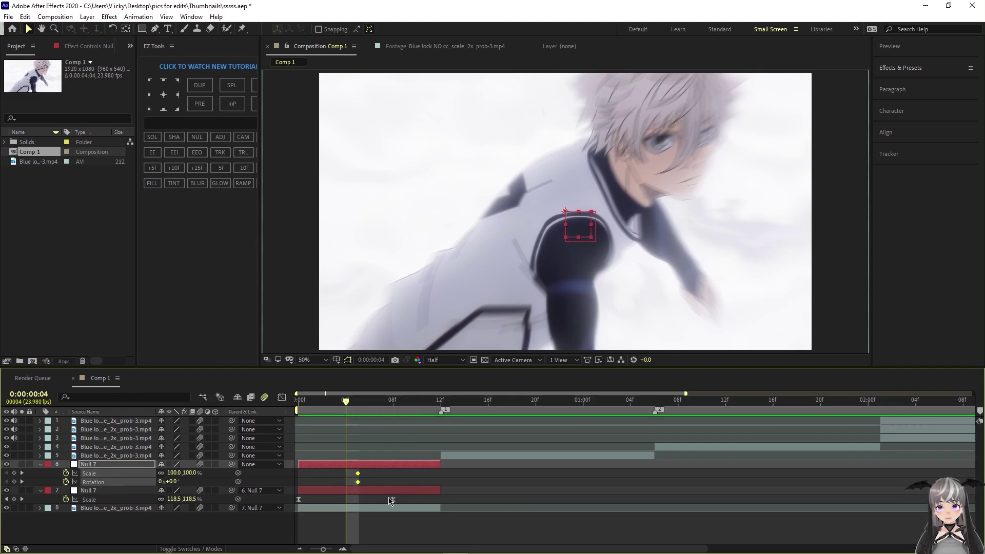
pyautogui.moveTo(346, 401); pyautogui.dragTo(356, 403)
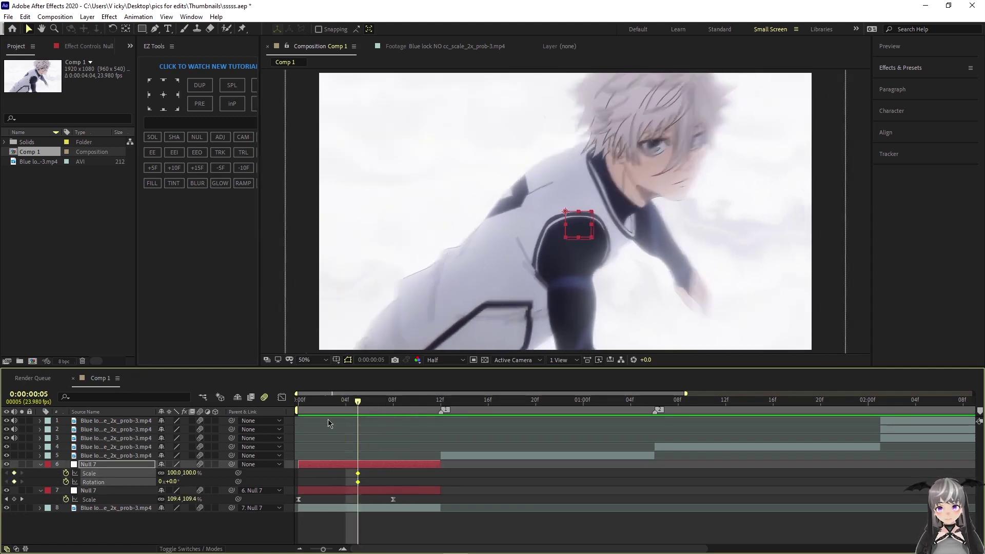
# - Keyframe the upper null's scale at 327% and its rotation at 90° at frame 11
pyautogui.press('j')
pyautogui.press('k')
pyautogui.press('k')
pyautogui.press('k')
pyautogui.press('pageup')
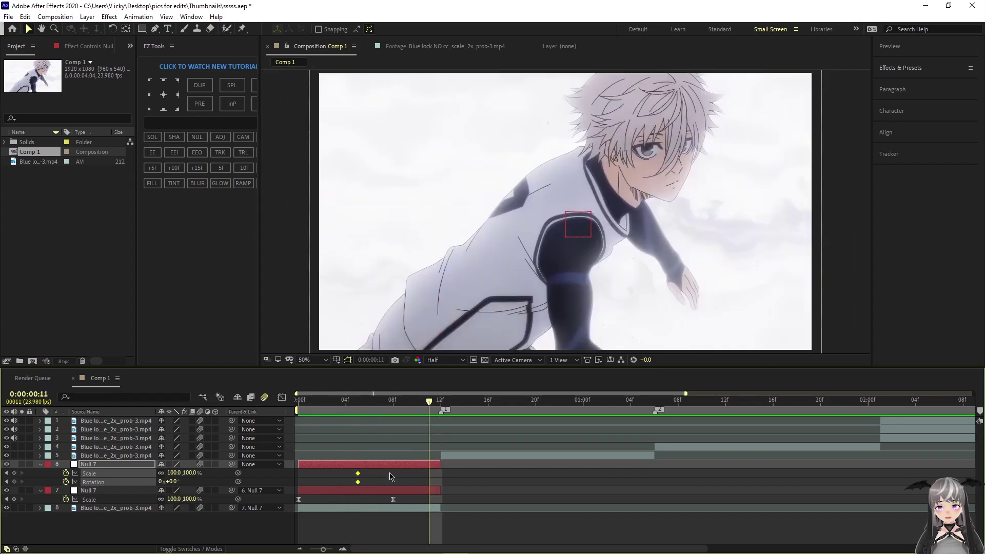
pyautogui.click(390, 476)
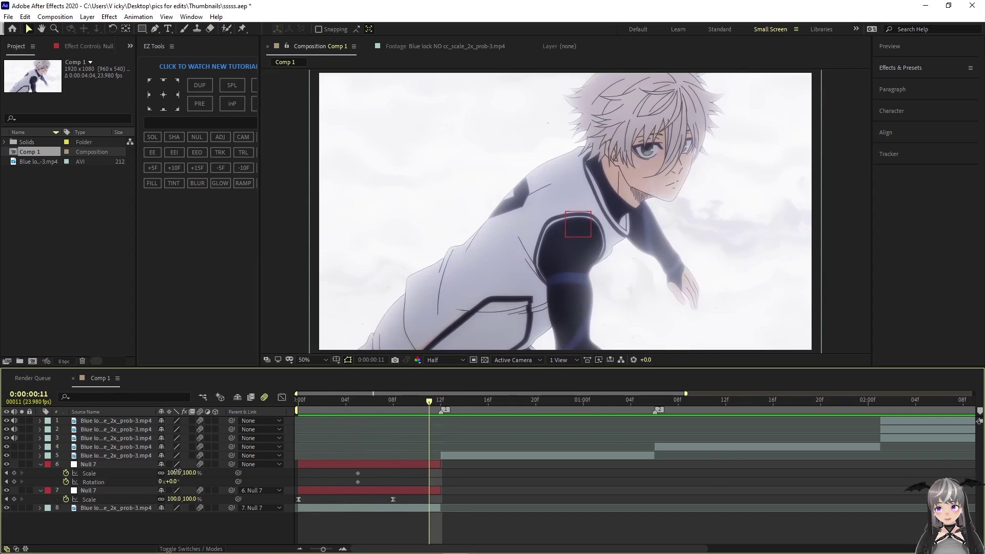
pyautogui.moveTo(177, 472); pyautogui.dragTo(178, 473)
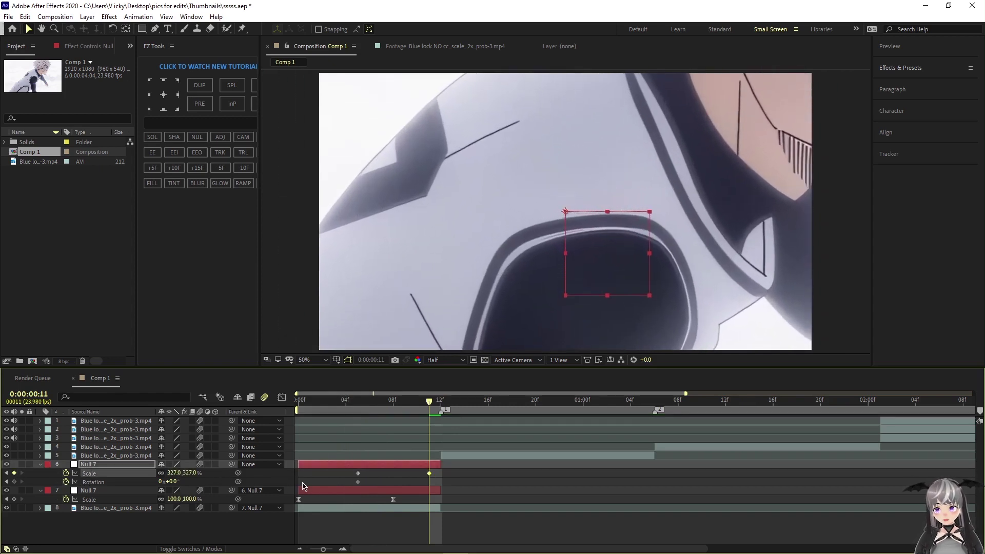
pyautogui.click(178, 481)
pyautogui.write('90')
pyautogui.press('Return')
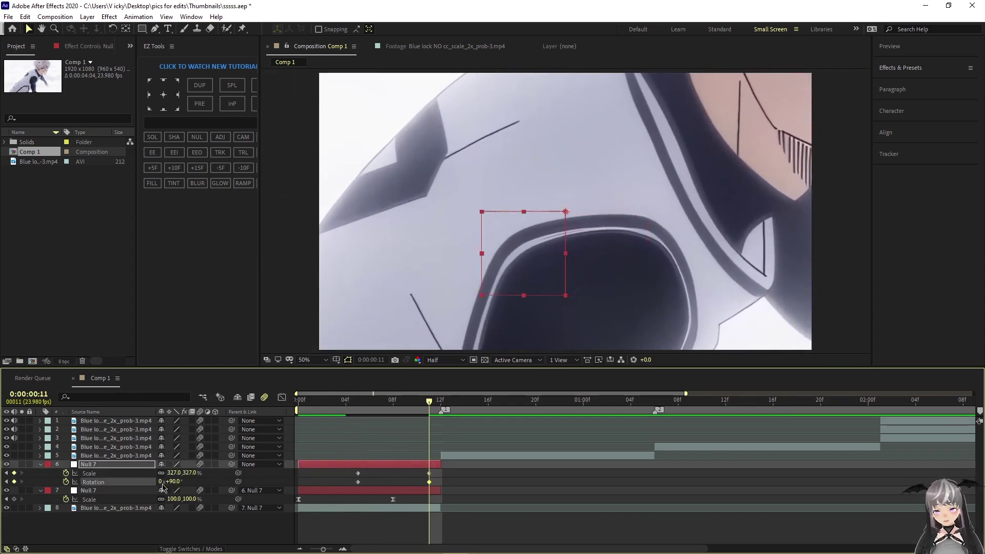
# - Move the upper null's ending scale and rotation keyframes to frame 12 and apply Easy Ease to all four keyframes
pyautogui.moveTo(434, 470); pyautogui.dragTo(426, 485)
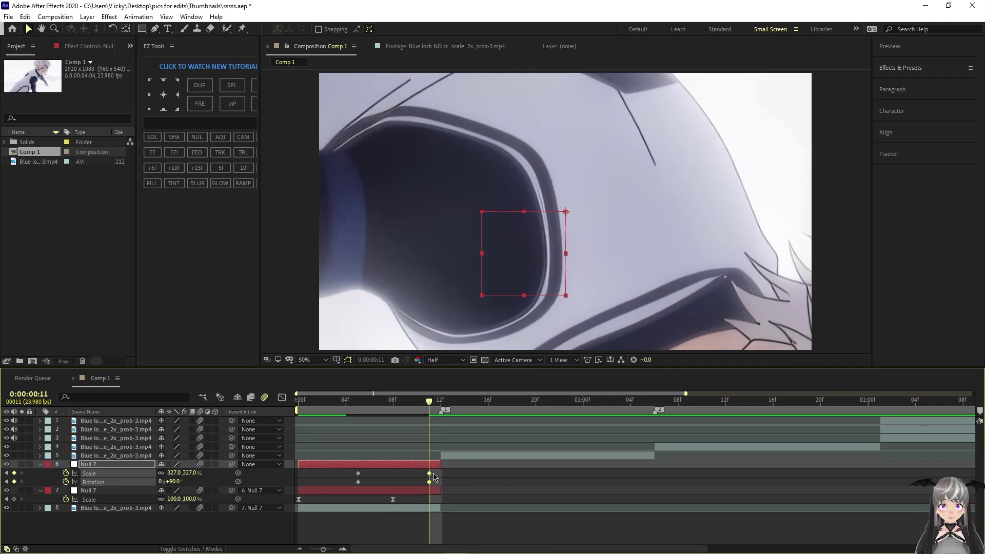
pyautogui.moveTo(433, 477); pyautogui.dragTo(348, 495)
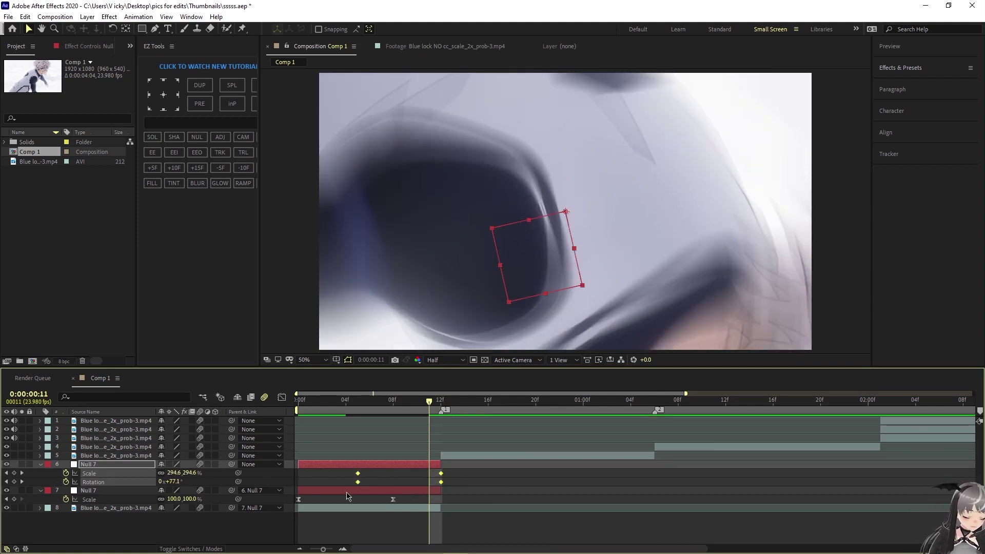
pyautogui.press('F9')
pyautogui.moveTo(429, 400); pyautogui.dragTo(347, 471)
pyautogui.click(372, 473)
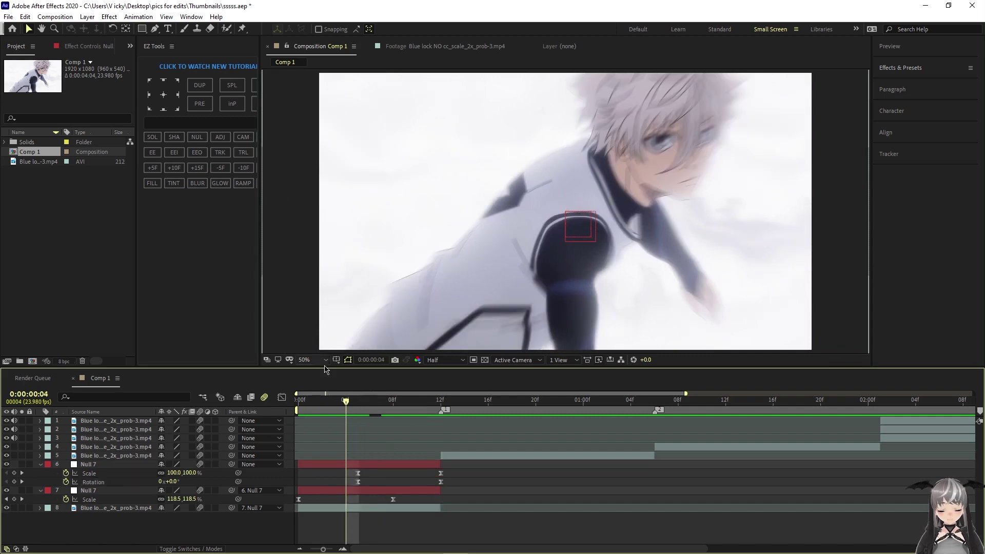
pyautogui.moveTo(346, 406); pyautogui.dragTo(358, 405)
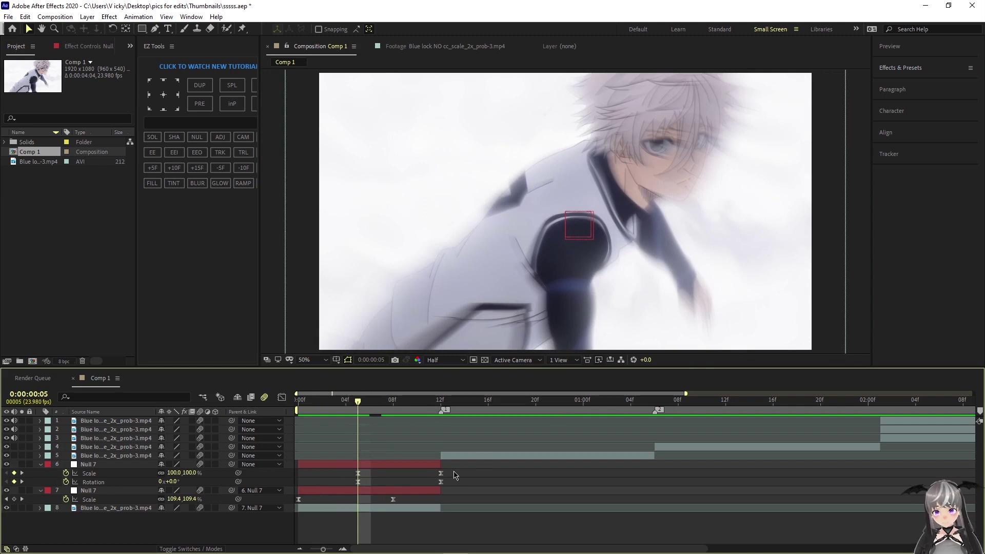
# - Shape the upper null's scale value graph to start slowly at frame 5 and rise steeply into frame 12
pyautogui.moveTo(454, 471); pyautogui.dragTo(345, 494)
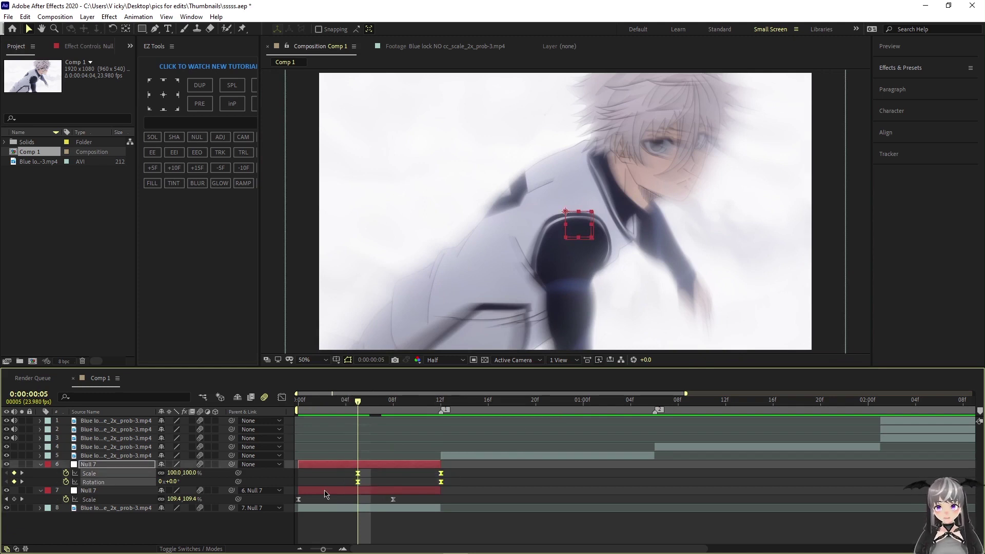
pyautogui.click(153, 476)
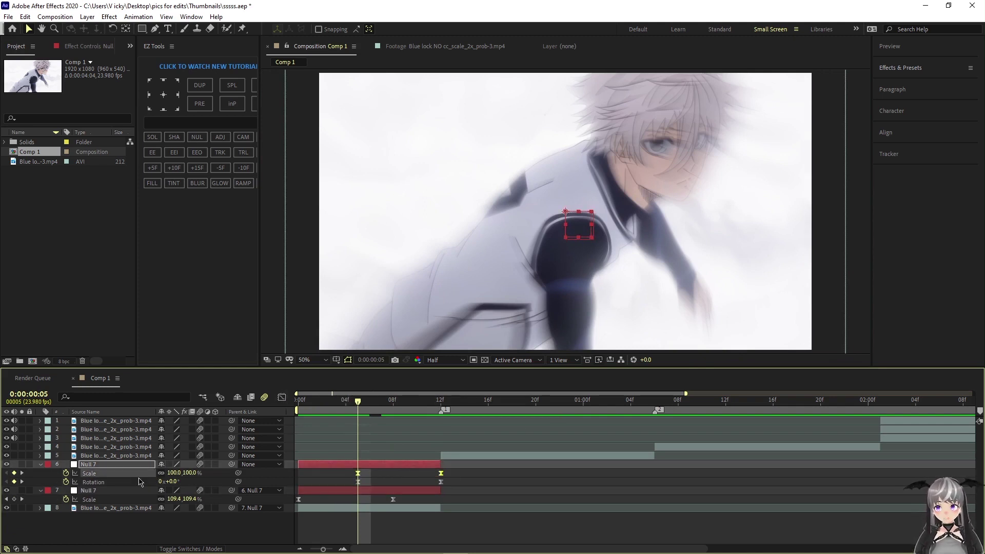
pyautogui.click(281, 398)
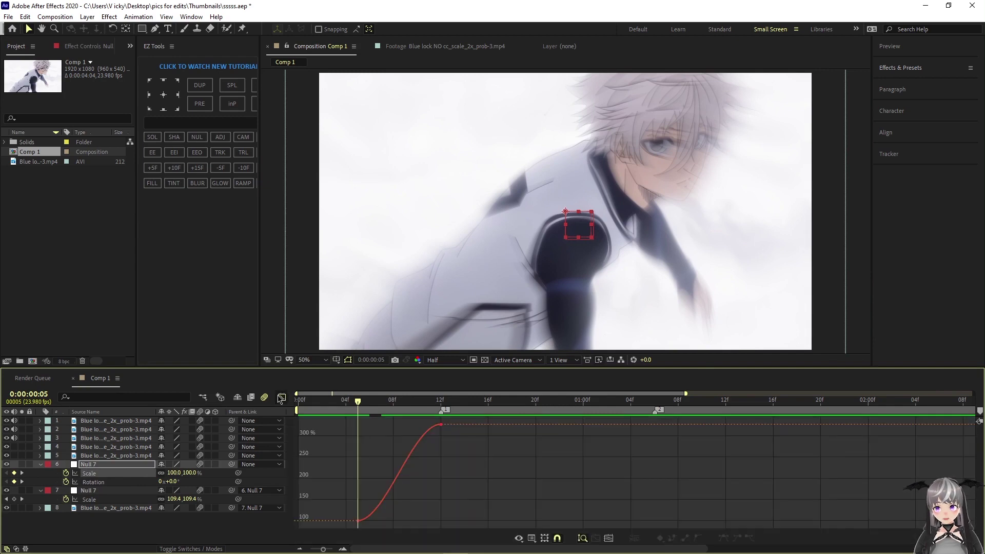
pyautogui.rightClick(401, 451)
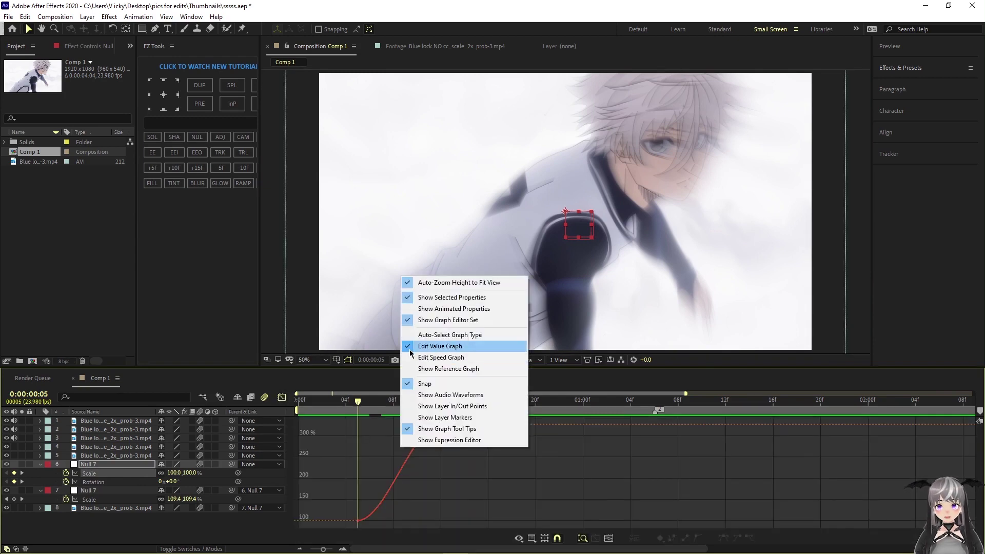
pyautogui.click(359, 521)
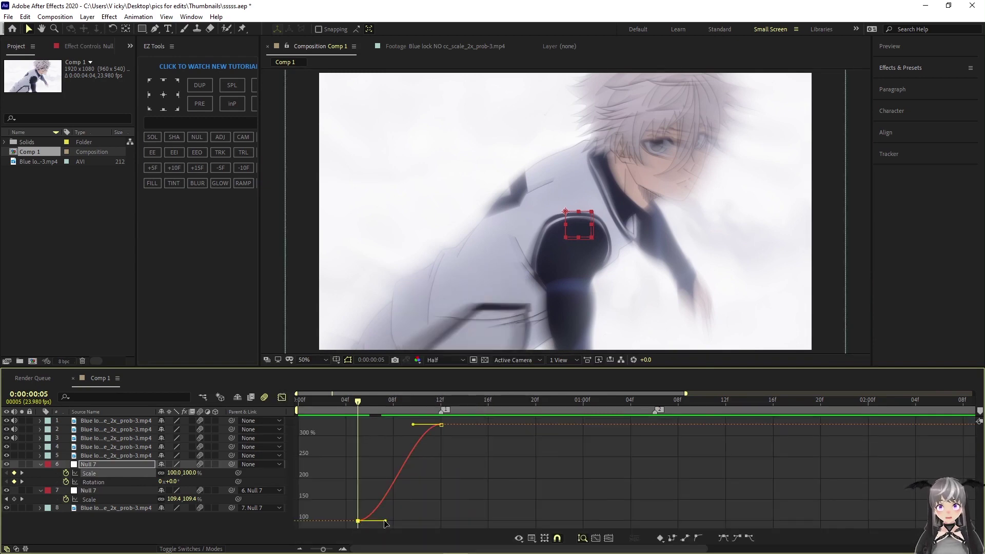
pyautogui.moveTo(387, 522); pyautogui.dragTo(441, 521)
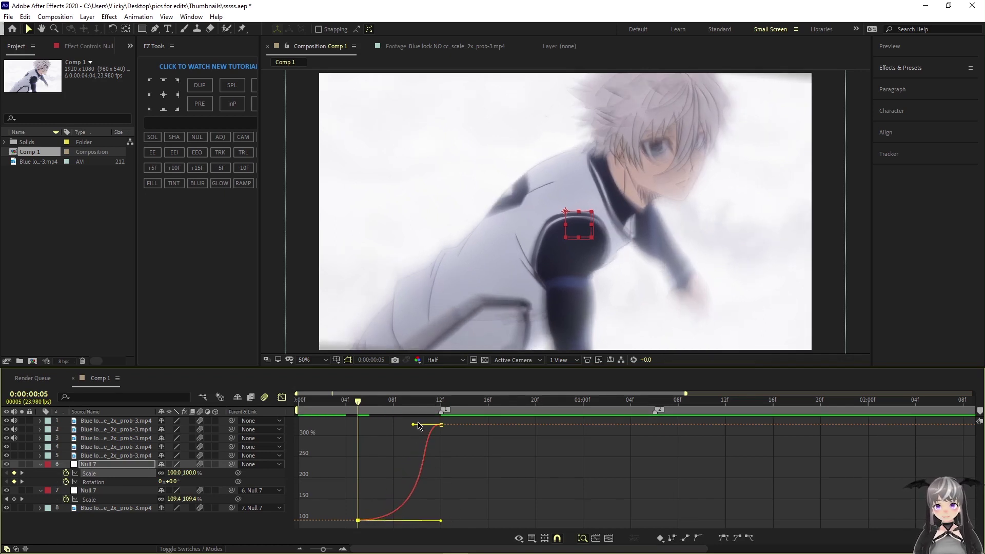
pyautogui.moveTo(415, 426); pyautogui.dragTo(453, 497)
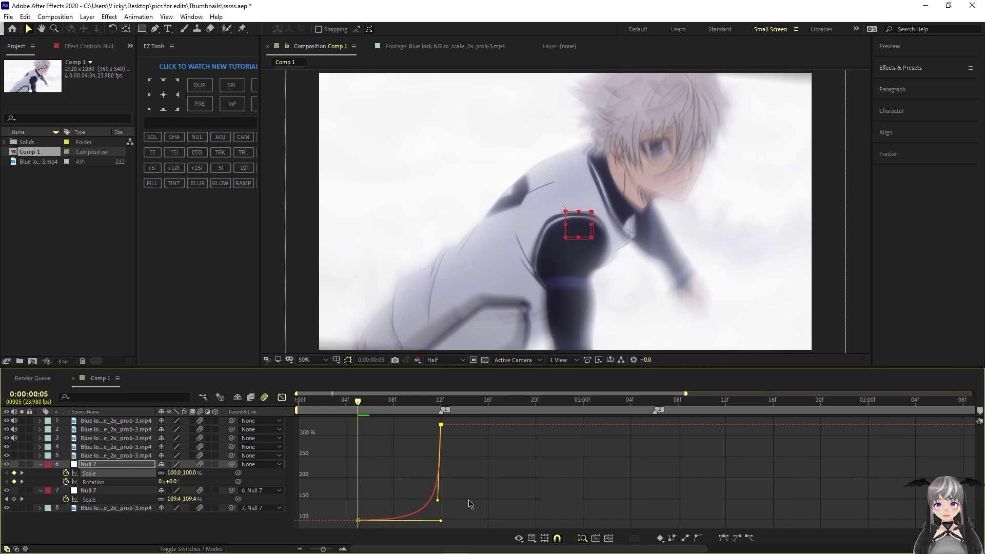
# - Shape the upper null's rotation value graph to start slowly and accelerate steeply into its final keyframe
pyautogui.click(131, 482)
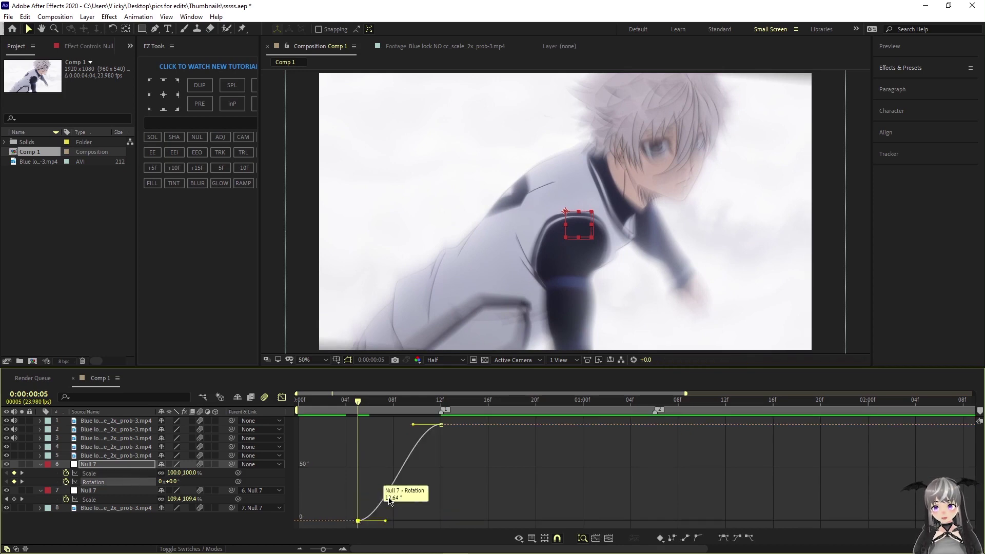
pyautogui.moveTo(414, 425); pyautogui.dragTo(465, 460)
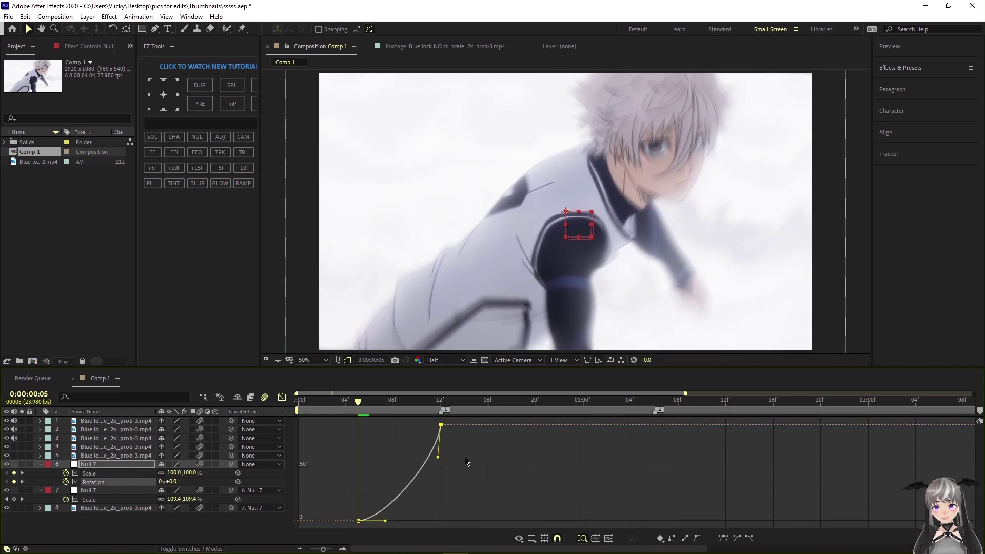
pyautogui.moveTo(386, 521); pyautogui.dragTo(463, 523)
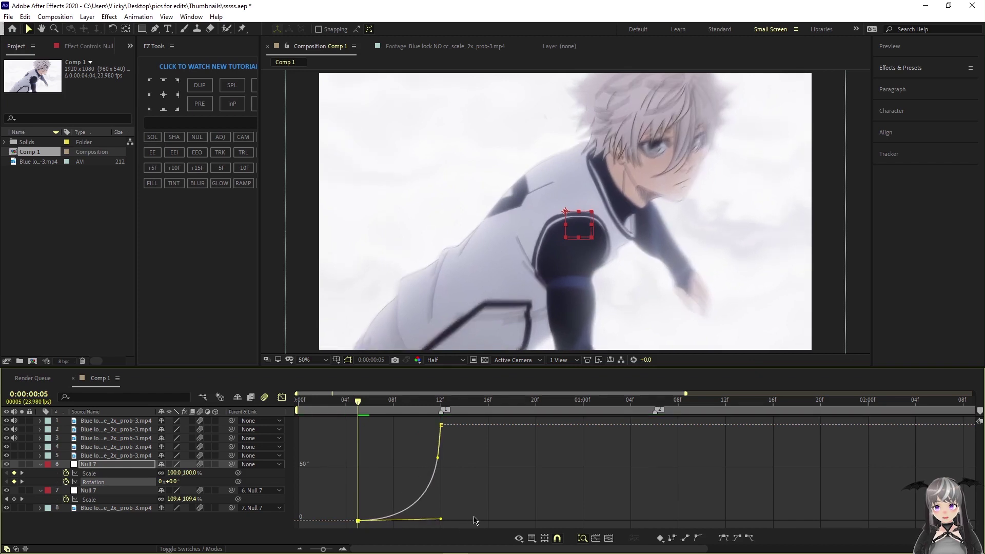
pyautogui.moveTo(438, 457); pyautogui.dragTo(440, 461)
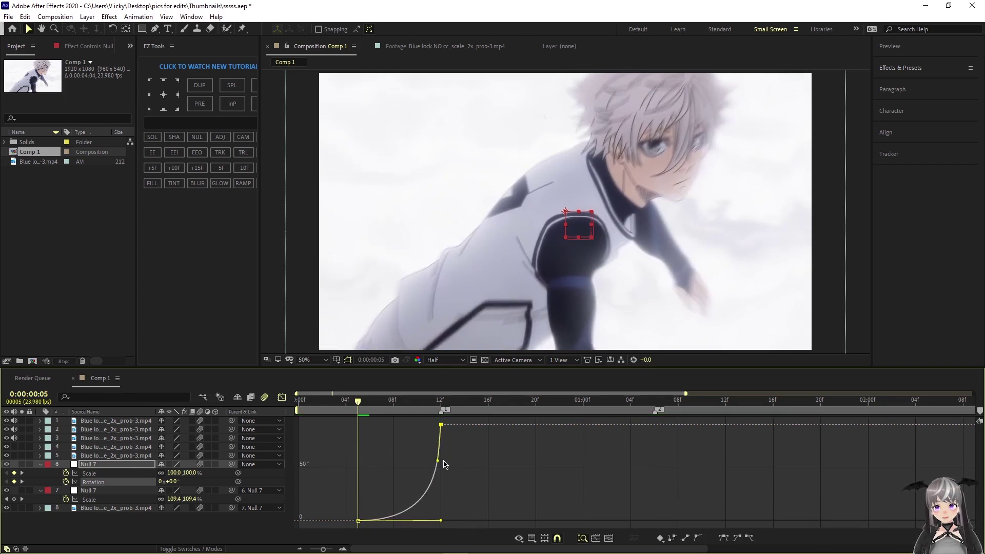
pyautogui.click(358, 520)
pyautogui.moveTo(439, 522); pyautogui.dragTo(430, 521)
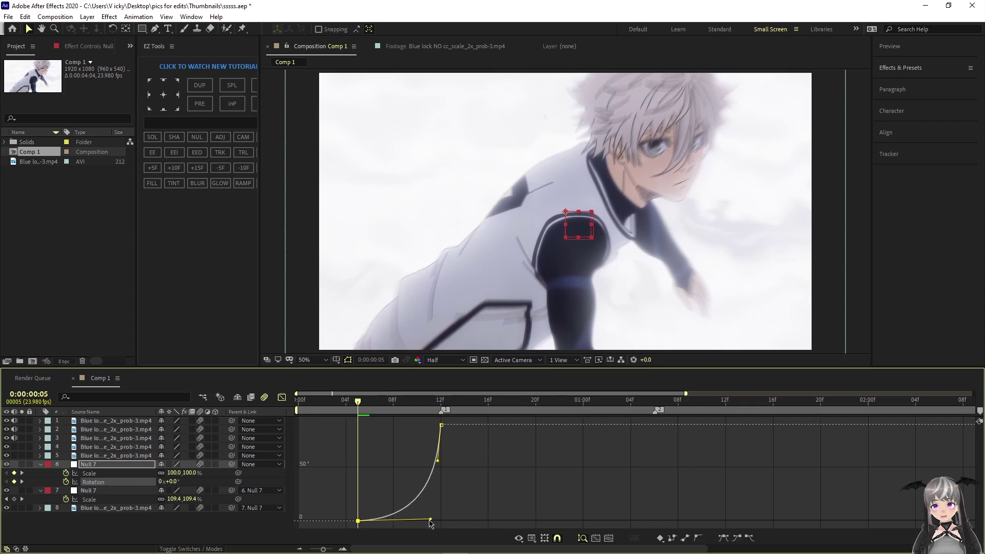
# - Extend the rotation curve's starting handle out to frame 12 and preview the zoom-and-spin transition
pyautogui.press('space')
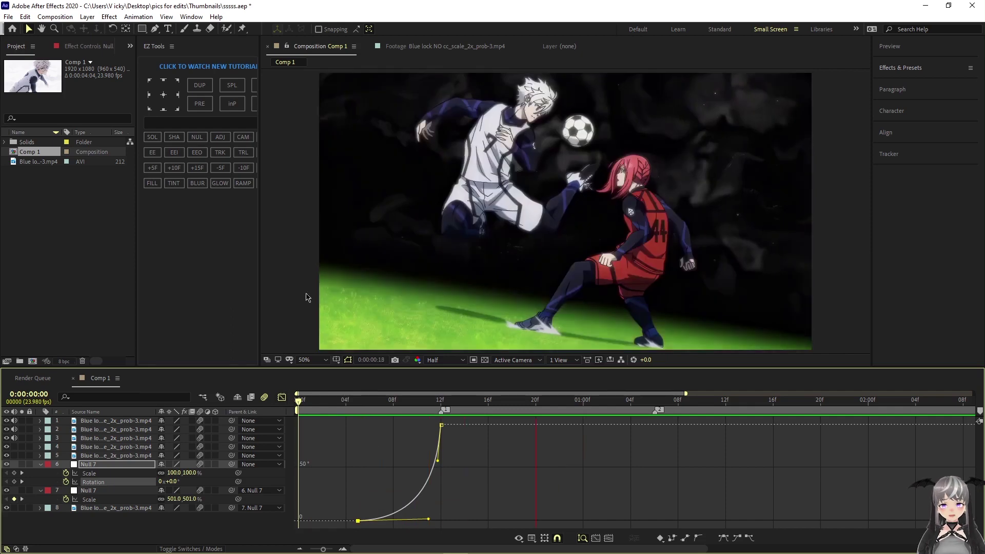
pyautogui.press('space')
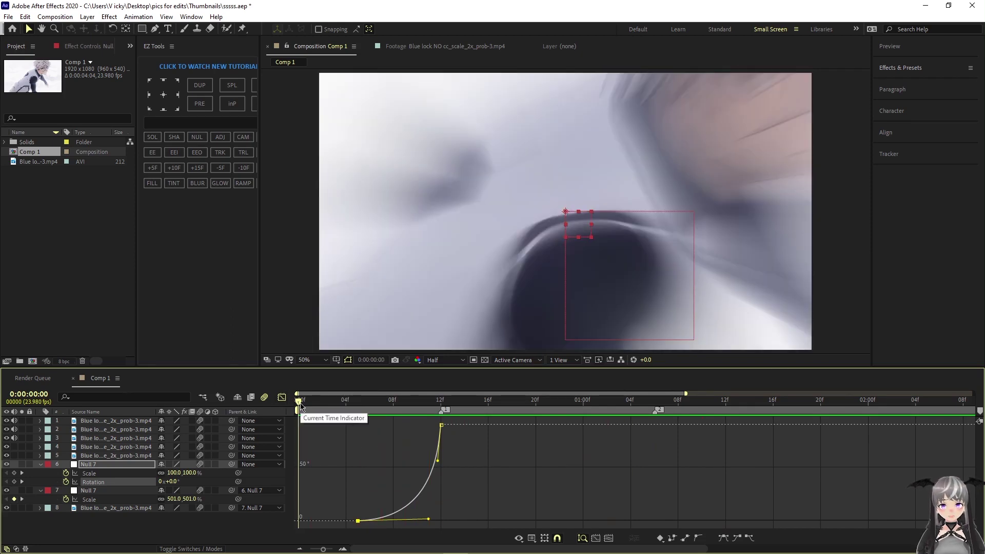
pyautogui.moveTo(299, 402); pyautogui.dragTo(371, 431)
pyautogui.press('pagedown')
pyautogui.press('pagedown')
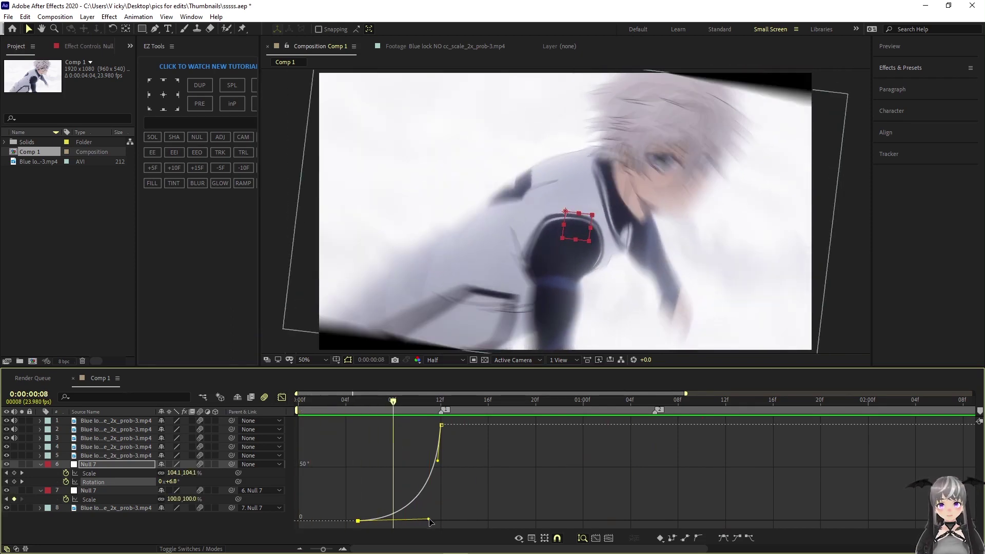
pyautogui.moveTo(429, 520); pyautogui.dragTo(441, 520)
pyautogui.press('pageup')
pyautogui.press('pageup')
pyautogui.press('pageup')
pyautogui.press('pageup')
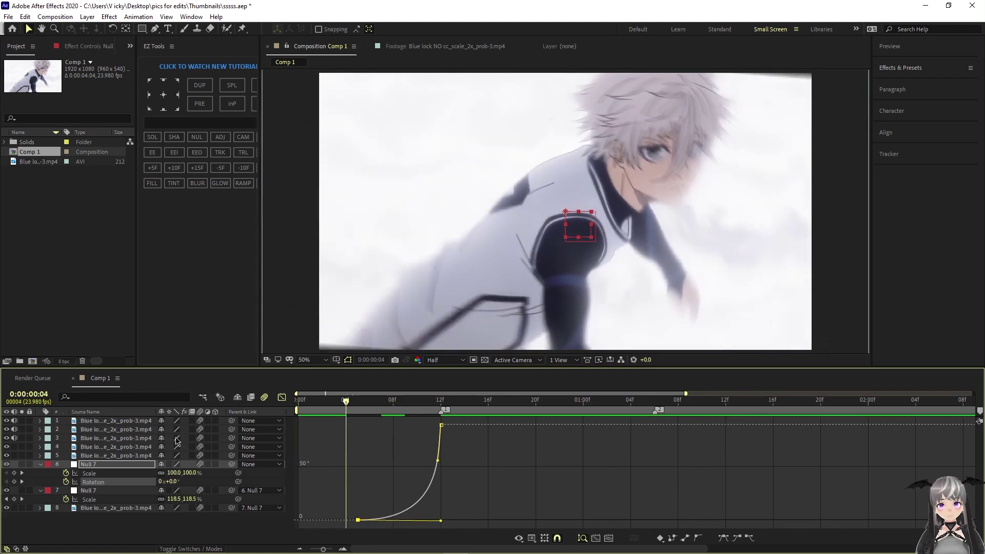
pyautogui.press('space')
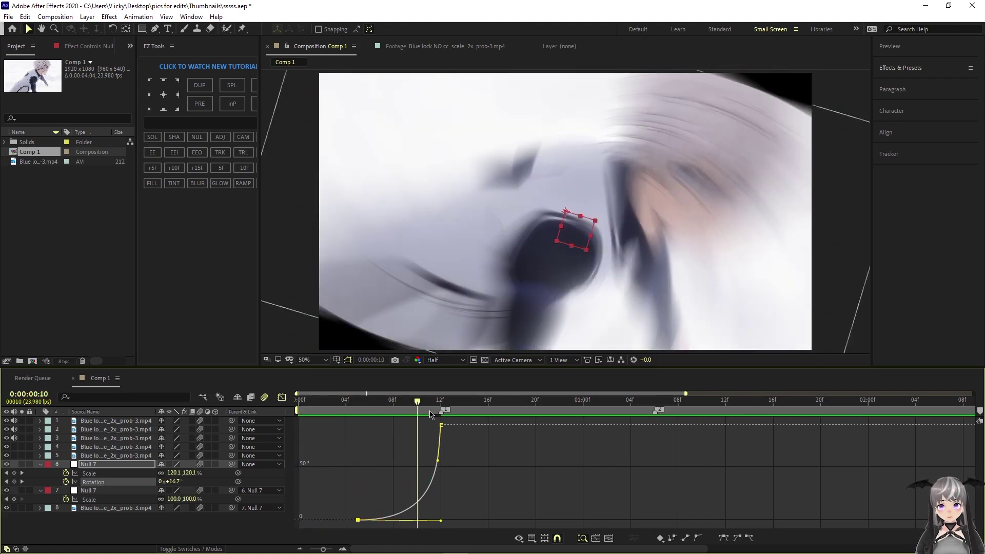
# - Preview the first clip's zoom-and-spin transition from the start through the cut to the second clip
pyautogui.moveTo(416, 402); pyautogui.dragTo(294, 416)
pyautogui.press('space')
pyautogui.press('space')
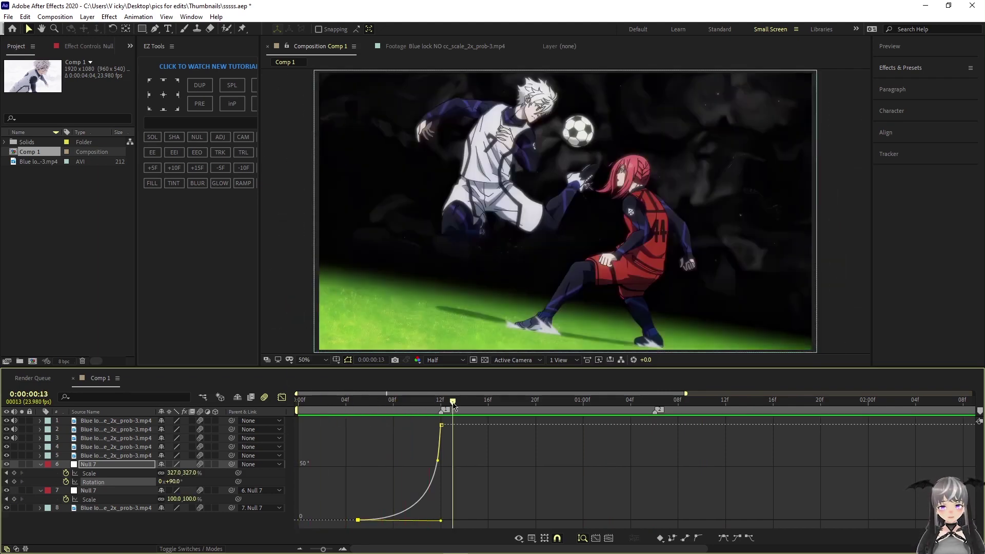
pyautogui.moveTo(452, 405); pyautogui.dragTo(195, 410)
# - Find the Motion Tile effect and apply it to the first clip's layer
pyautogui.click(904, 68)
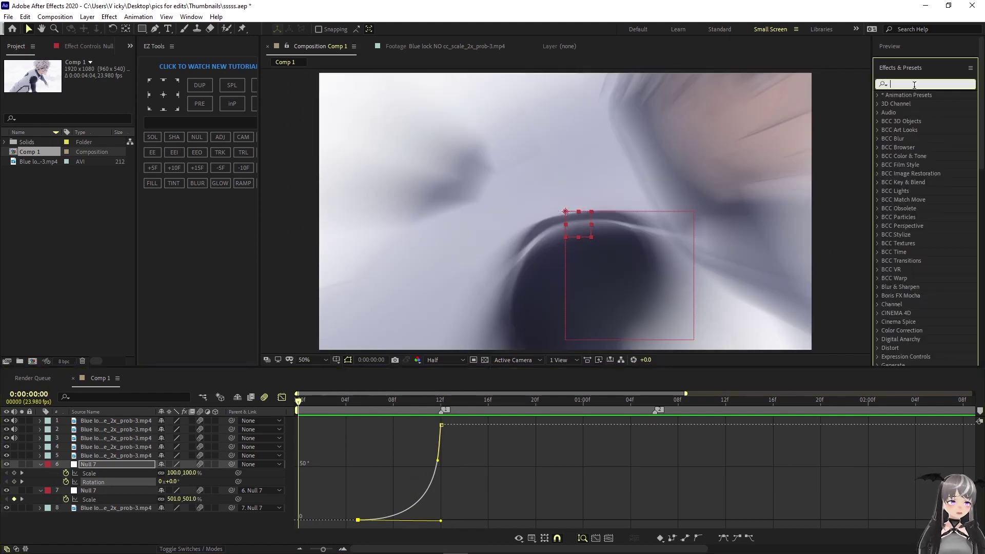
pyautogui.write('motion til')
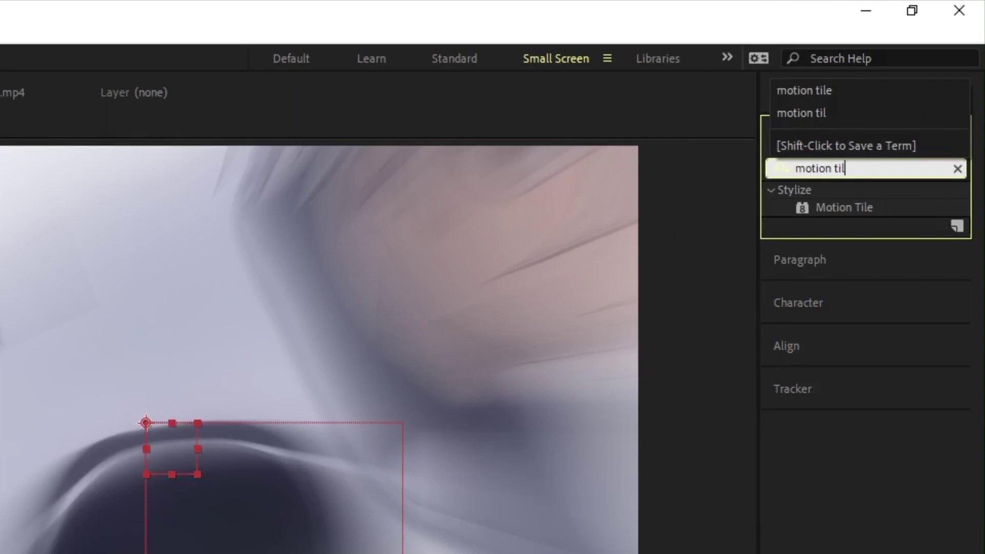
pyautogui.press('Return')
pyautogui.moveTo(815, 209); pyautogui.dragTo(352, 509)
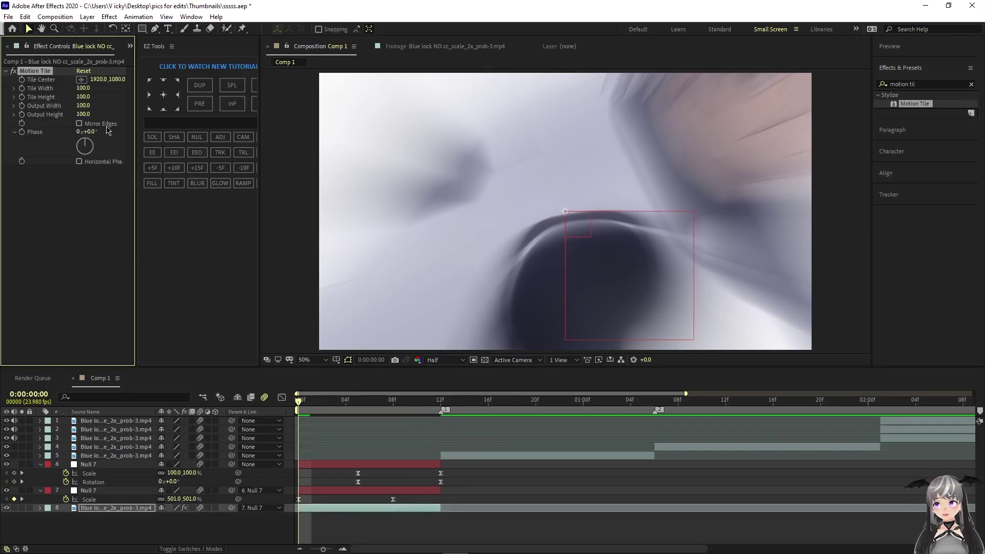
# - Turn on Mirror Edges and set Motion Tile's Output Width and Output Height to 300
pyautogui.click(80, 115)
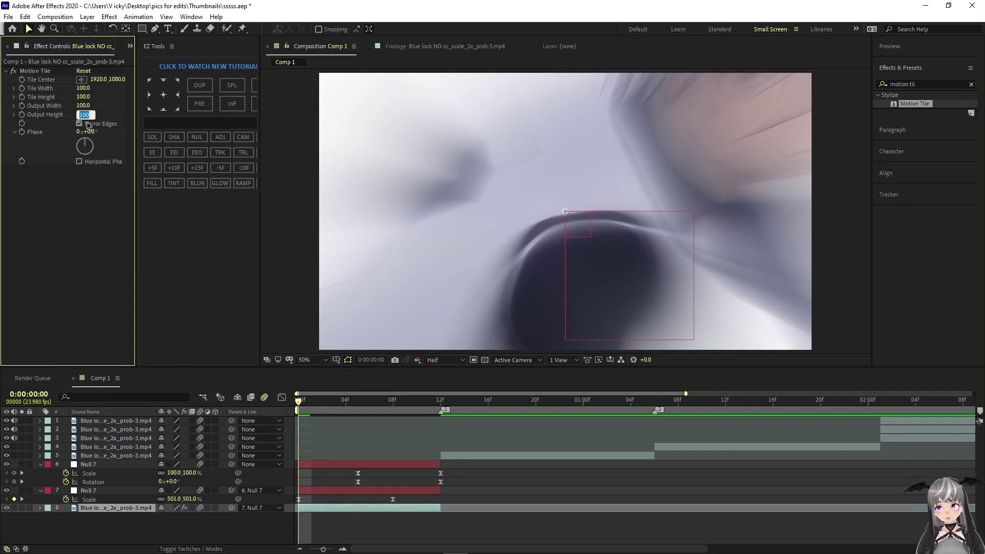
pyautogui.write('300')
pyautogui.press('Return')
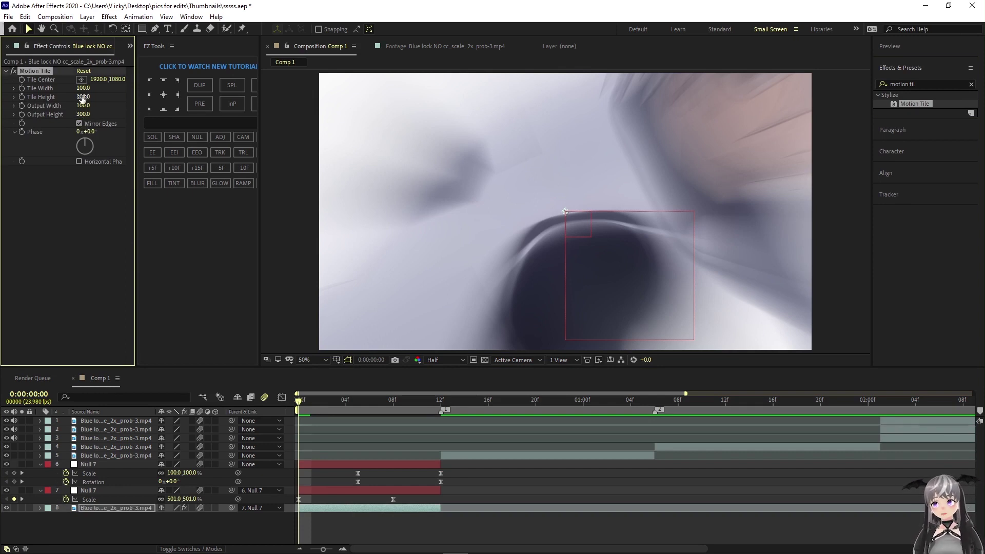
pyautogui.click(84, 105)
pyautogui.write('300')
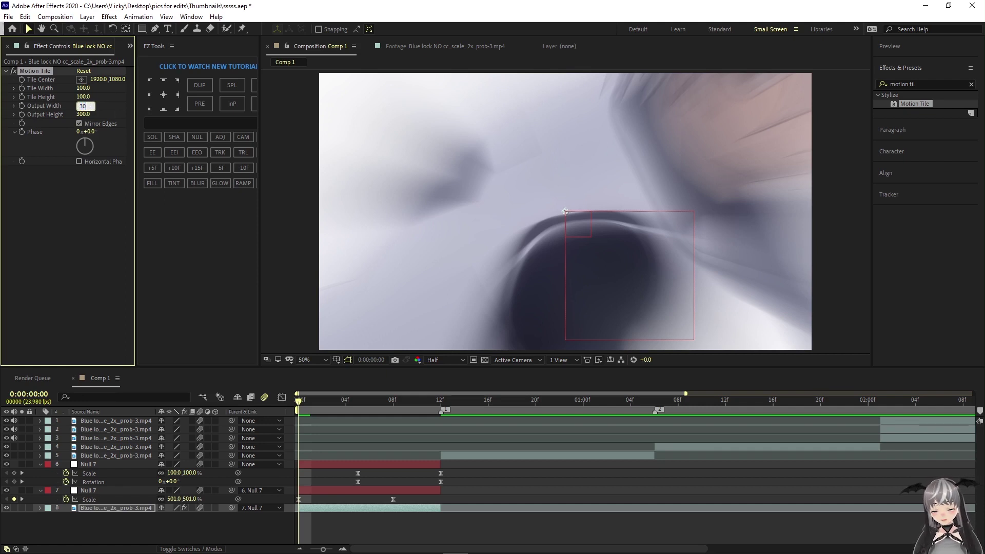
pyautogui.press('Return')
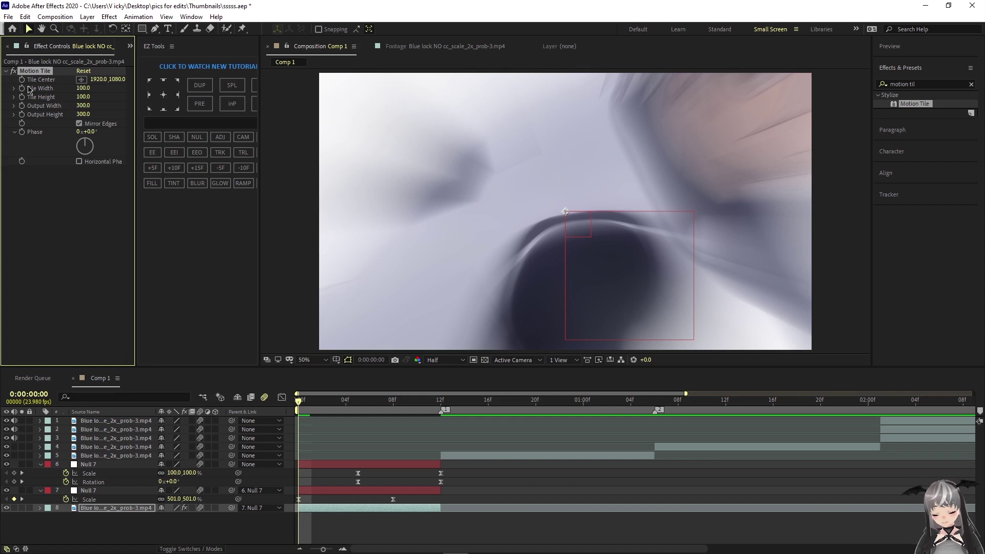
# - Copy the configured Motion Tile effect onto the second and third clips
pyautogui.click(461, 457)
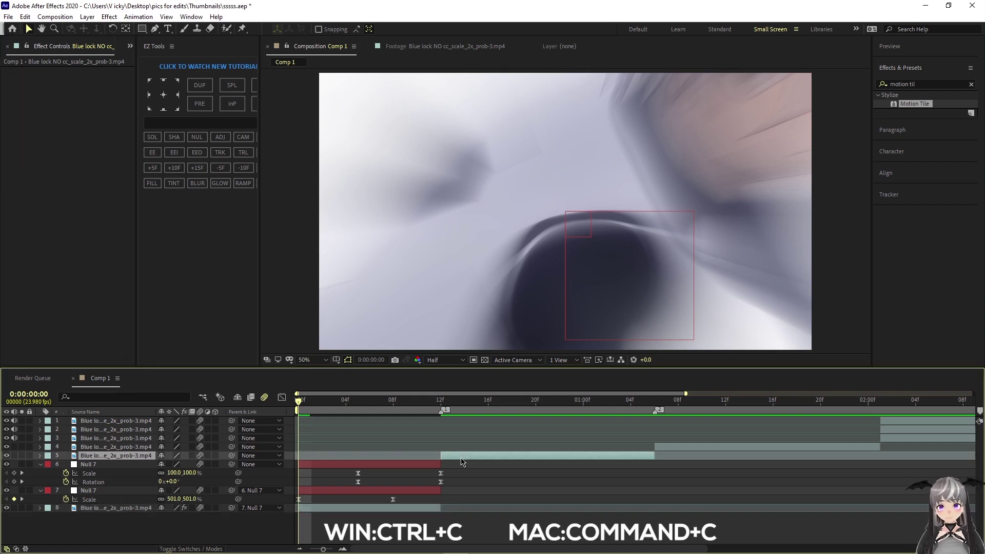
pyautogui.click(58, 228)
pyautogui.hotkey('ctrl', 'v')
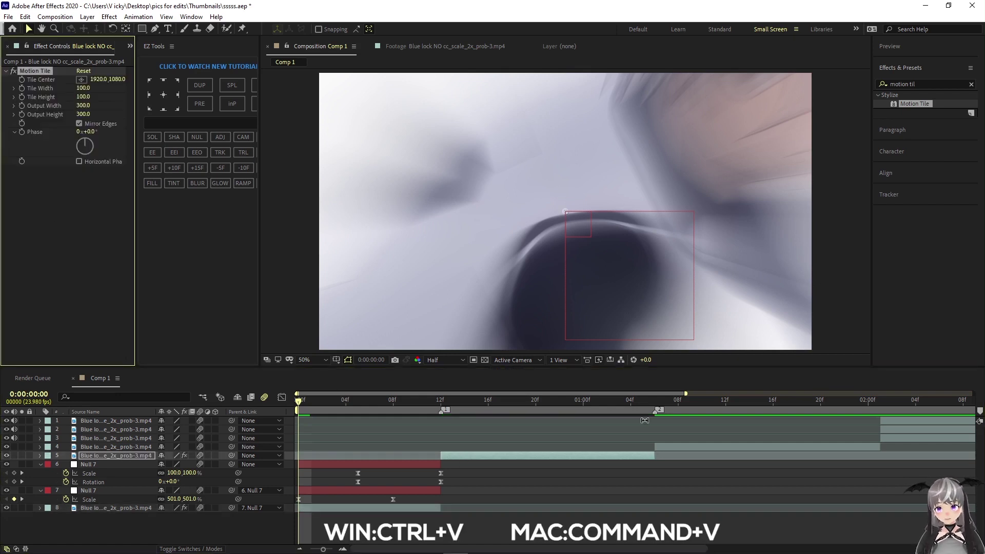
pyautogui.click(676, 448)
pyautogui.hotkey('ctrl', 'v')
pyautogui.click(906, 429)
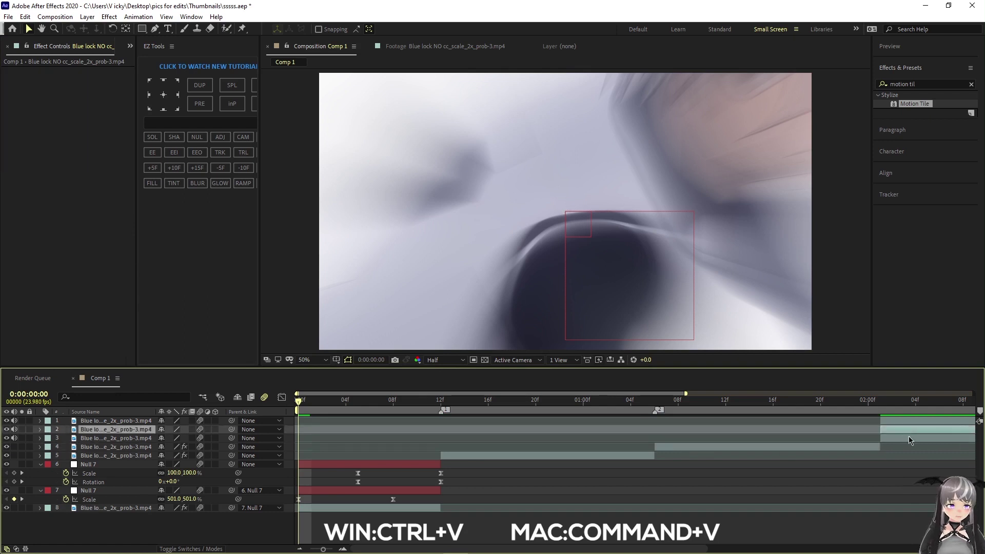
pyautogui.click(909, 438)
pyautogui.click(911, 422)
pyautogui.click(910, 430)
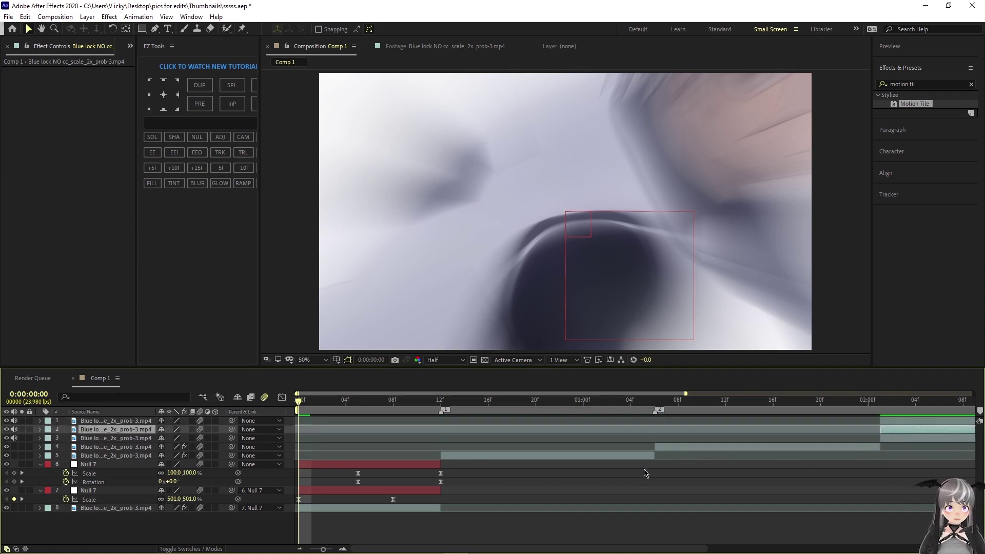
pyautogui.click(892, 421)
pyautogui.click(897, 440)
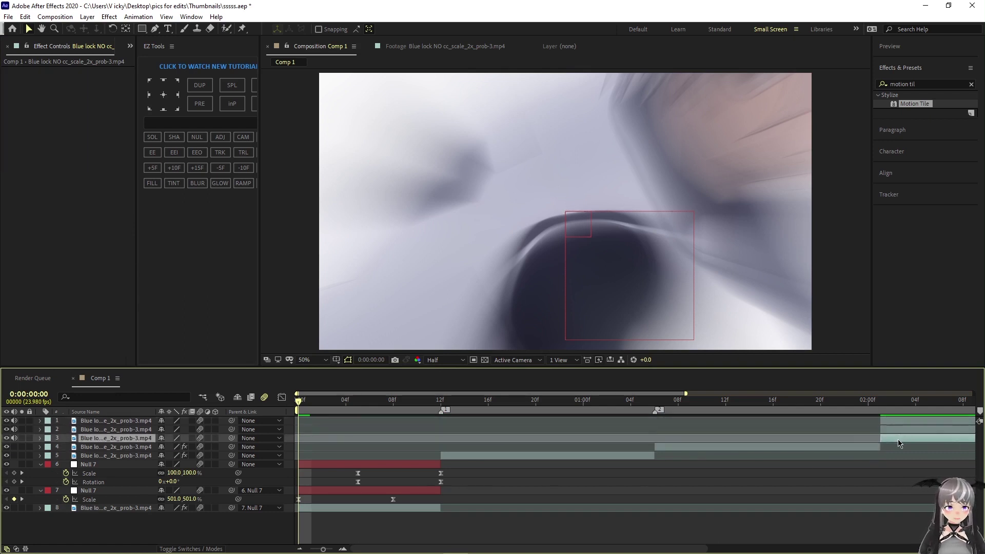
# - Collapse the keyframed properties of both Null 7 layers and preview the edit with the tiled edges
pyautogui.click(372, 507)
pyautogui.click(378, 495)
pyautogui.click(378, 490)
pyautogui.press('u')
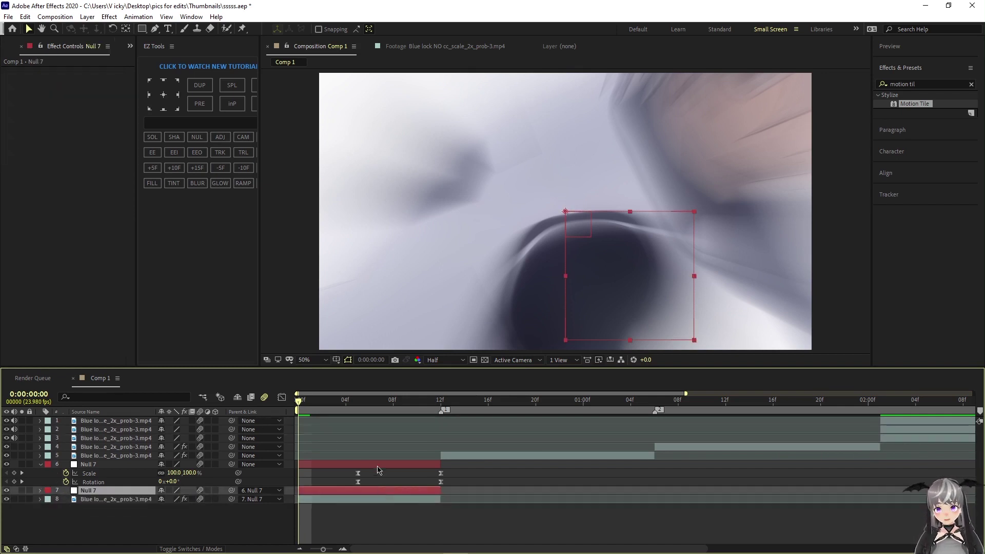
pyautogui.click(378, 464)
pyautogui.press('u')
pyautogui.press('space')
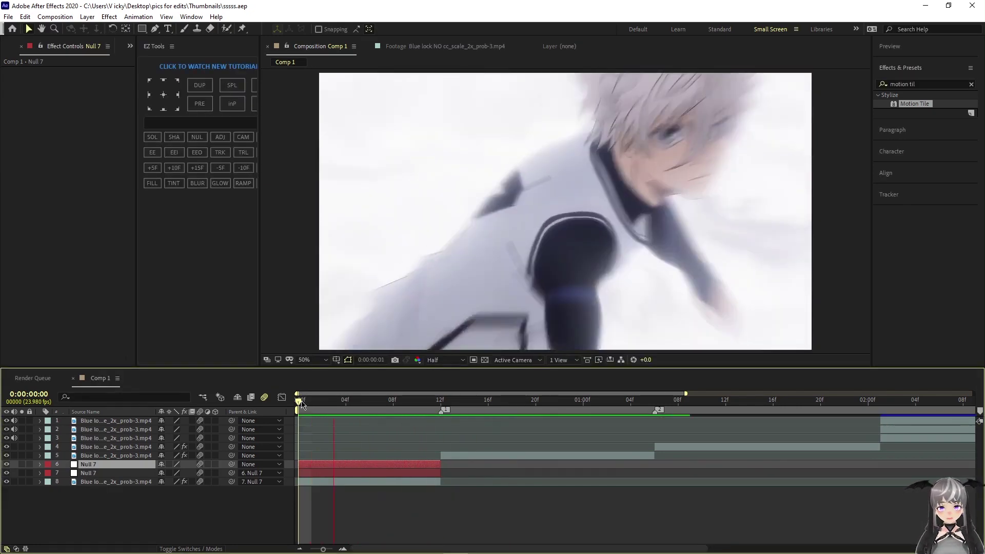
# - Add a new null object and place it directly above the second clip, with the playhead at frame 12
pyautogui.moveTo(300, 401); pyautogui.dragTo(445, 452)
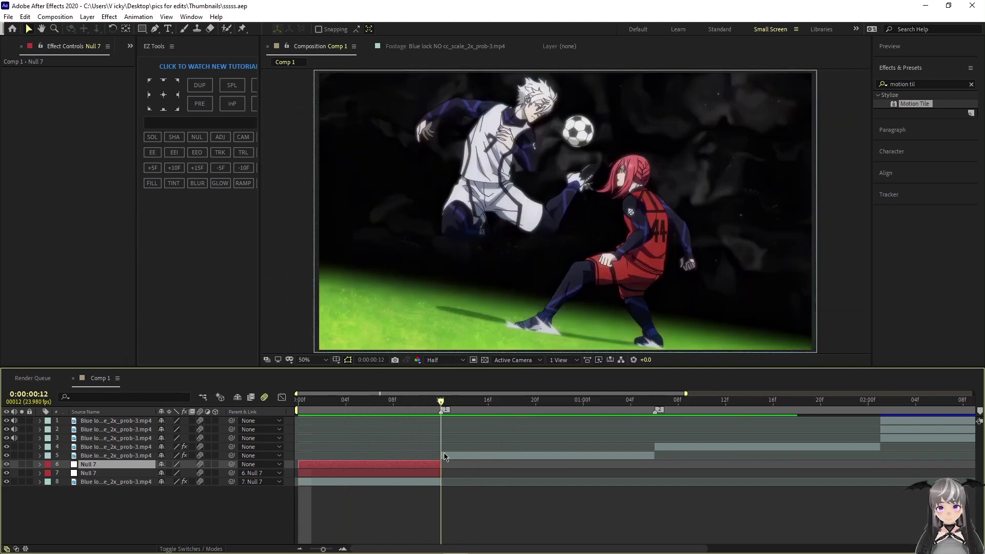
pyautogui.click(237, 516)
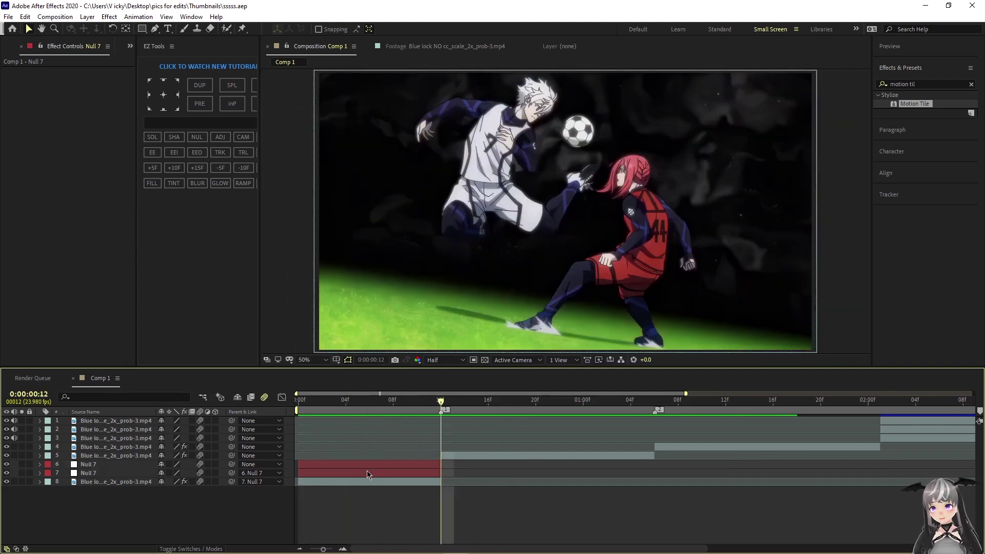
pyautogui.rightClick(347, 476)
pyautogui.moveTo(251, 385)
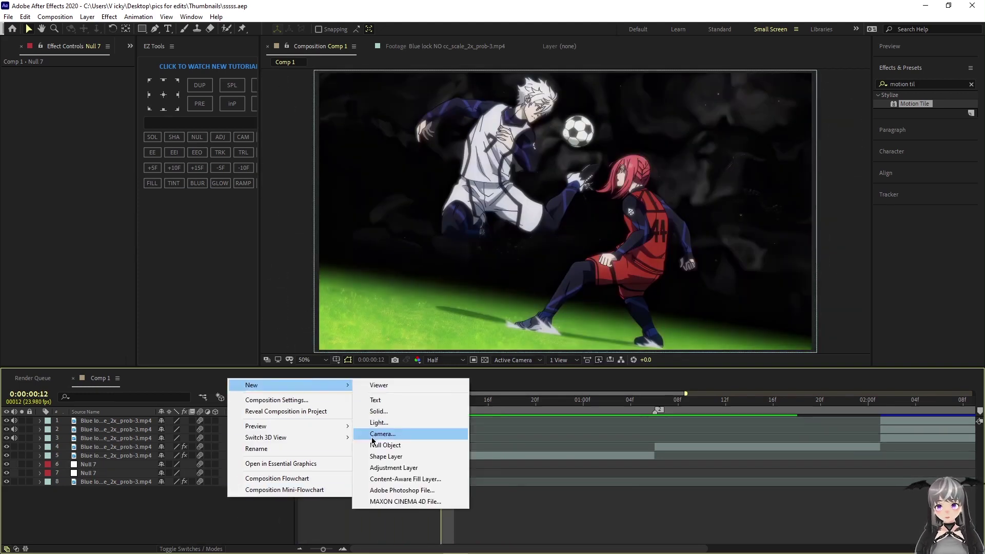
pyautogui.click(378, 444)
pyautogui.moveTo(150, 424); pyautogui.dragTo(149, 454)
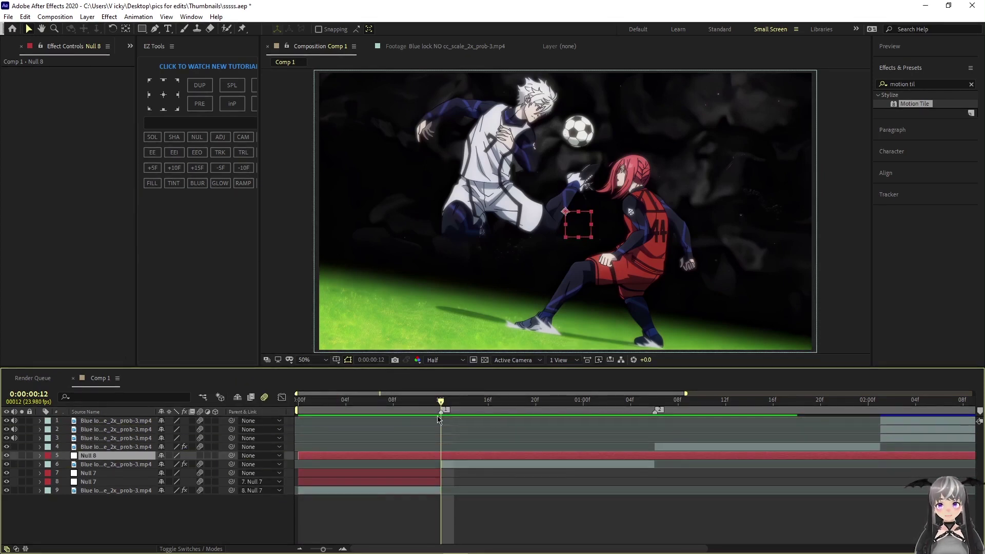
# - Split Null 8 at frame 12 and delete the part before the second clip
pyautogui.hotkey('ctrl', 'shift', 'd')
pyautogui.click(430, 465)
pyautogui.press('Delete')
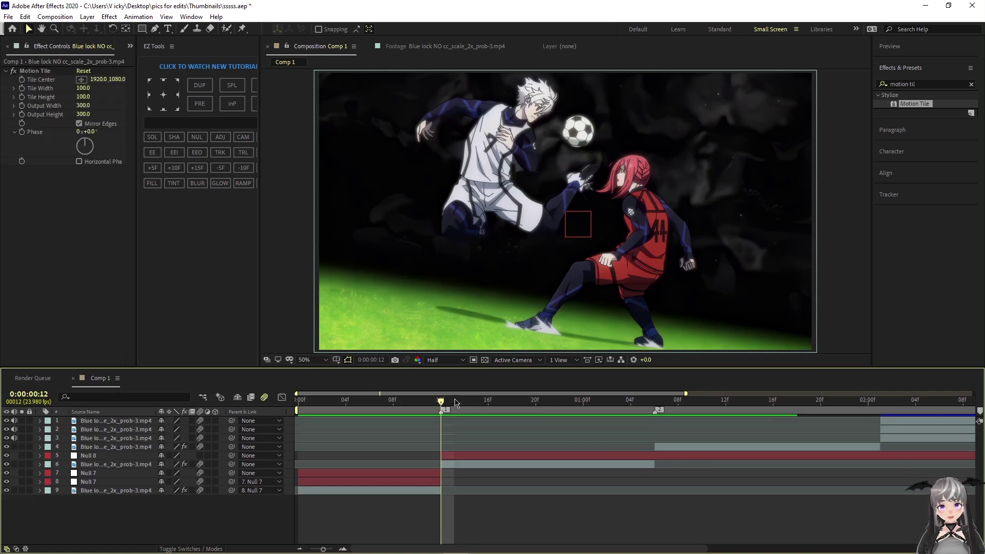
# - Make a second copy of Null 8 and trim both nulls to end at 0:00:01:06 with the second clip
pyautogui.moveTo(454, 402); pyautogui.dragTo(475, 449)
pyautogui.click(670, 456)
pyautogui.hotkey('ctrl', 'shift', 'd')
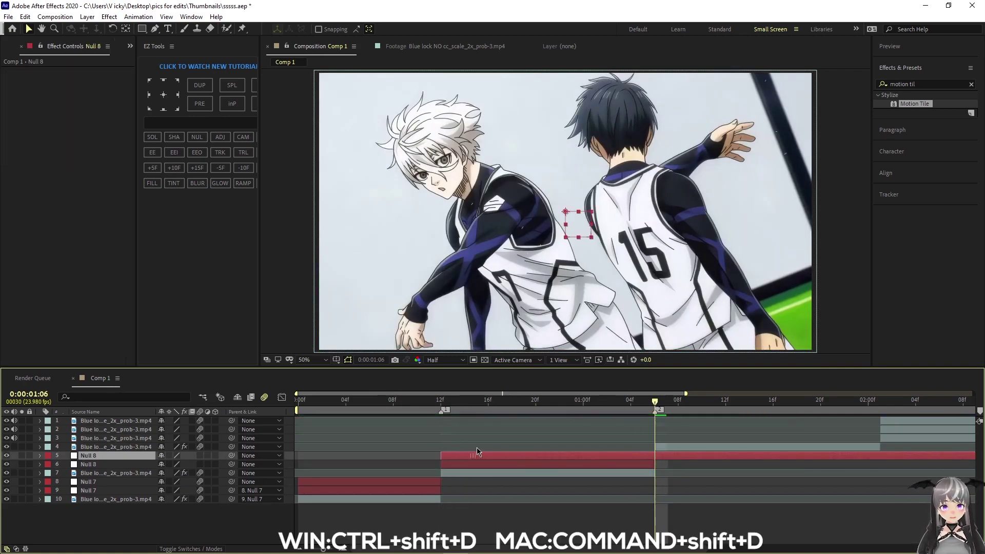
pyautogui.hotkey('ctrl', 'shift', 'd')
pyautogui.press('Delete')
# - Parent the second clip to the lower Null 8 and the lower null to the upper Null 8
pyautogui.moveTo(656, 404); pyautogui.dragTo(443, 450)
pyautogui.click(471, 476)
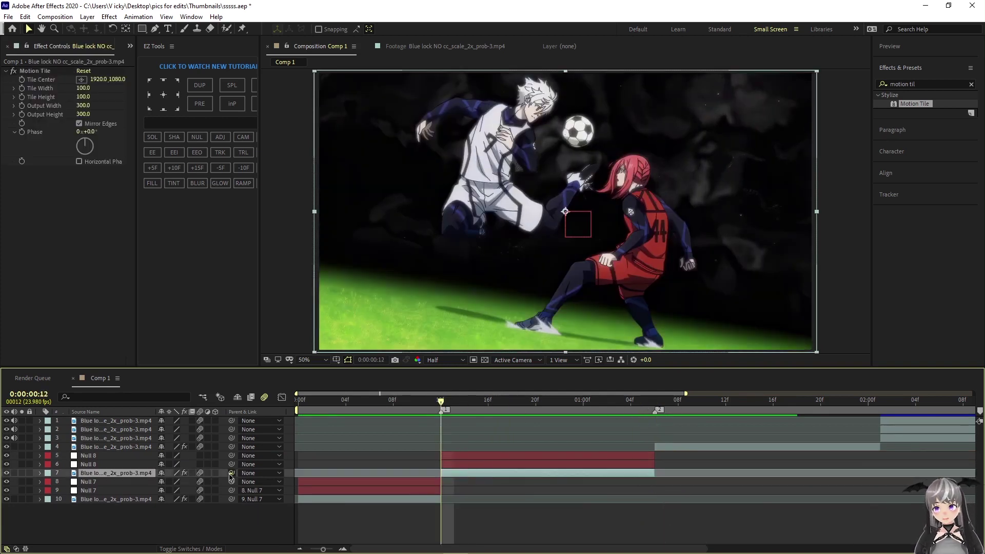
pyautogui.moveTo(230, 473); pyautogui.dragTo(116, 464)
pyautogui.moveTo(231, 464); pyautogui.dragTo(119, 463)
pyautogui.click(119, 466)
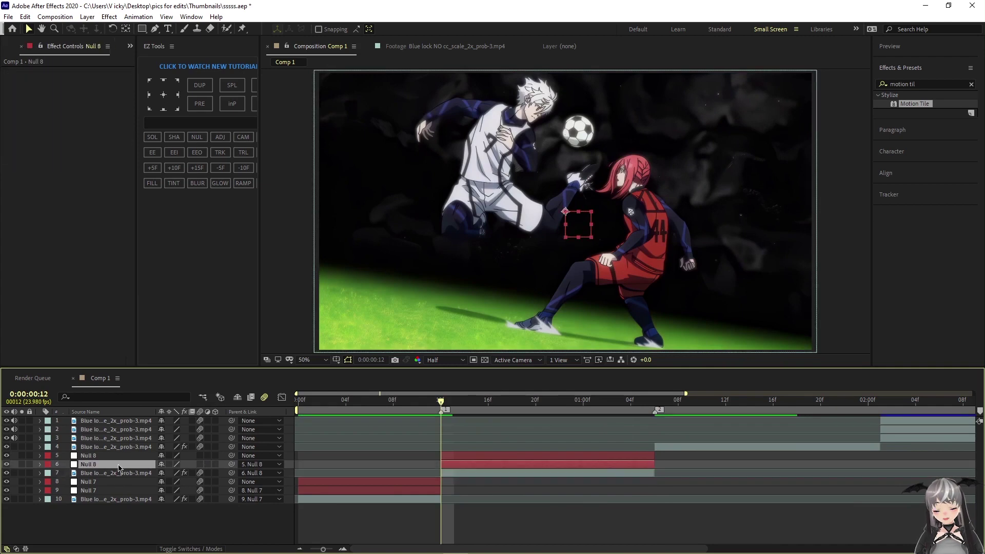
pyautogui.click(121, 456)
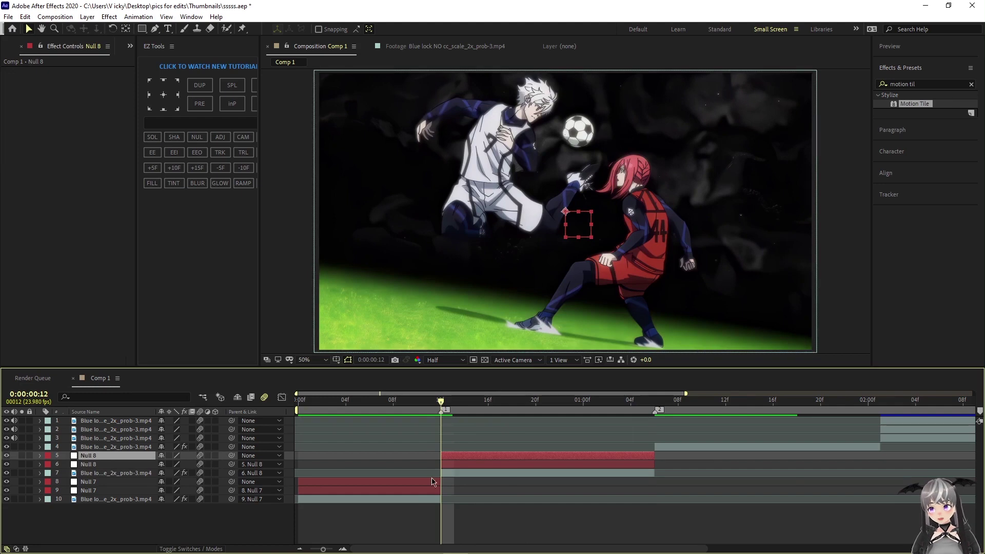
# - Add Scale and Rotation keyframes to the lower Null 8 and move both to frame 22
pyautogui.click(457, 466)
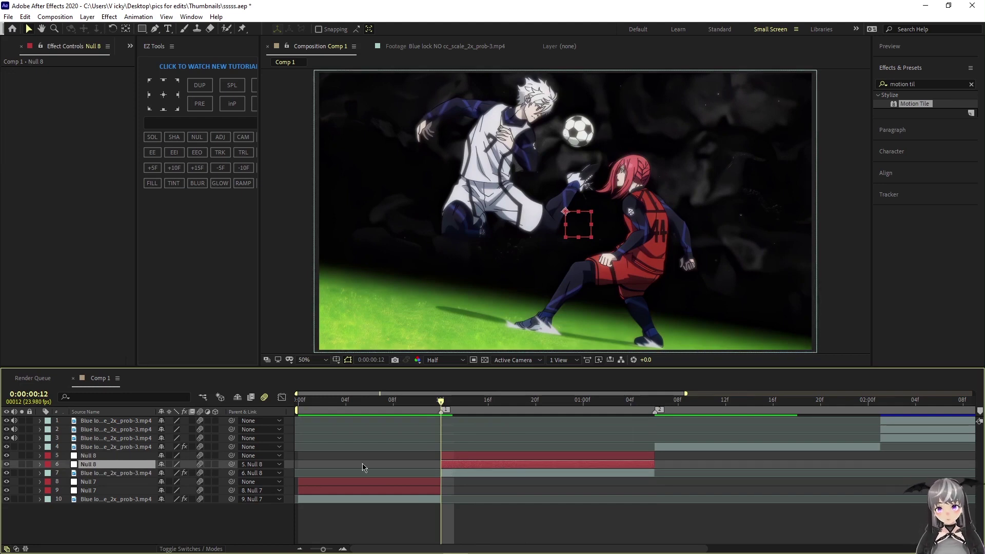
pyautogui.press('s')
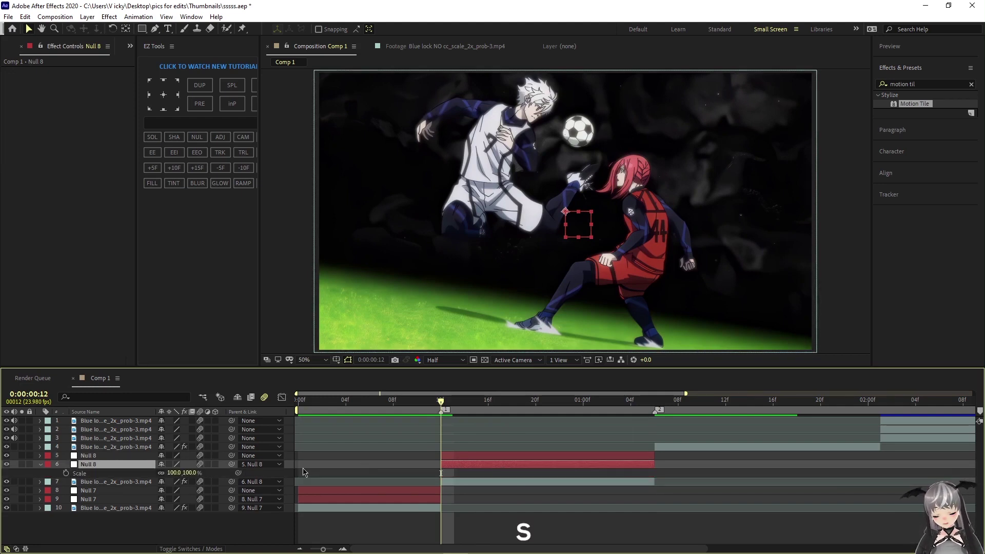
pyautogui.hotkey('shift', 'r')
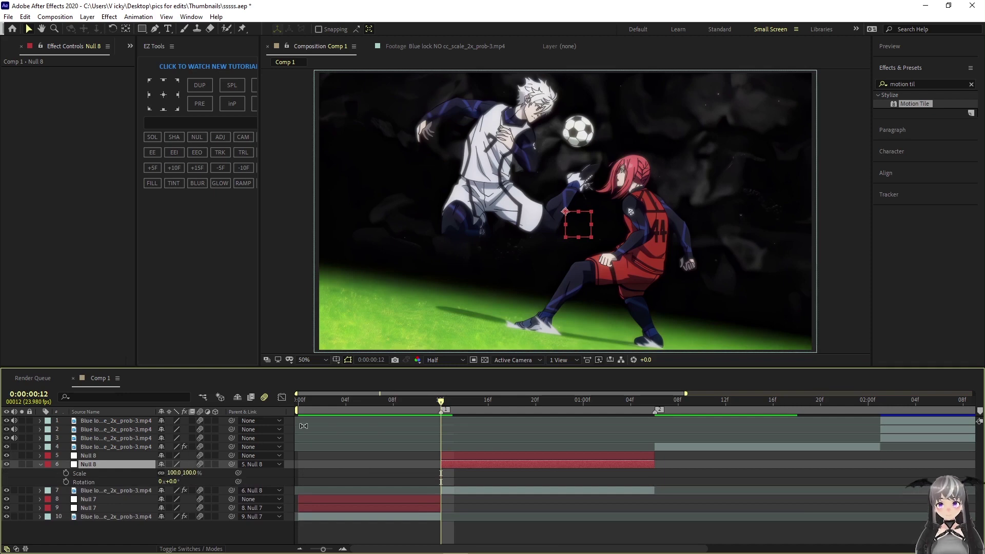
pyautogui.click(66, 473)
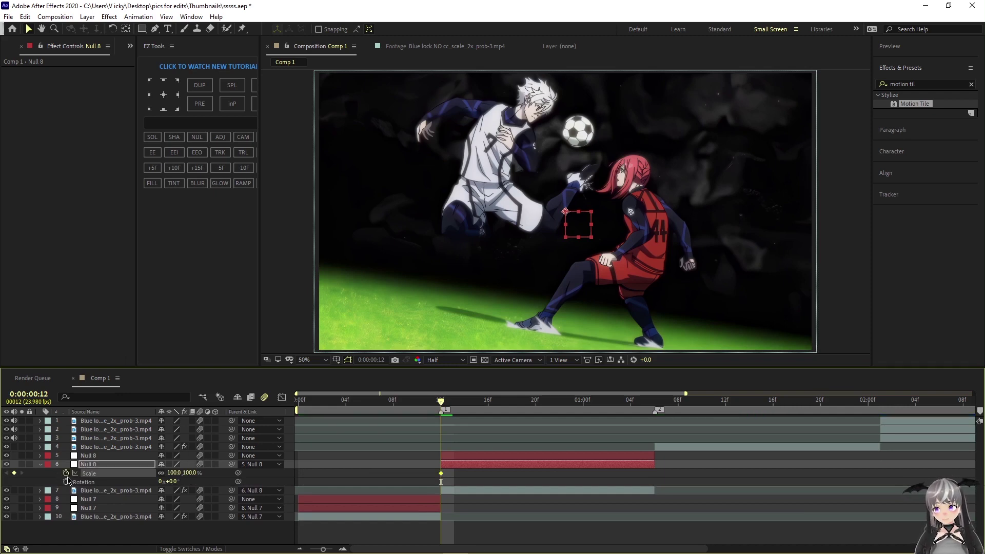
pyautogui.click(66, 482)
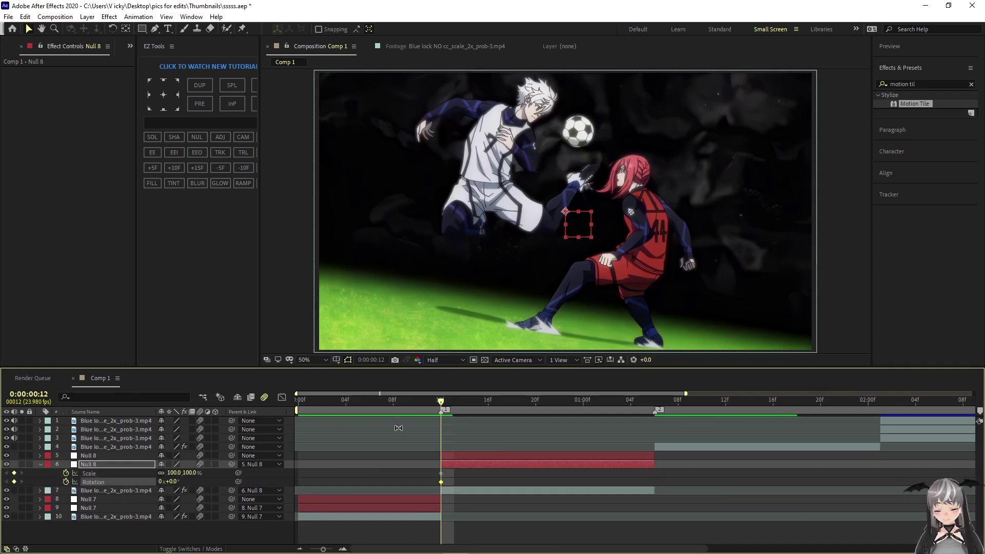
pyautogui.moveTo(350, 548); pyautogui.dragTo(412, 549)
pyautogui.moveTo(371, 472); pyautogui.dragTo(463, 483)
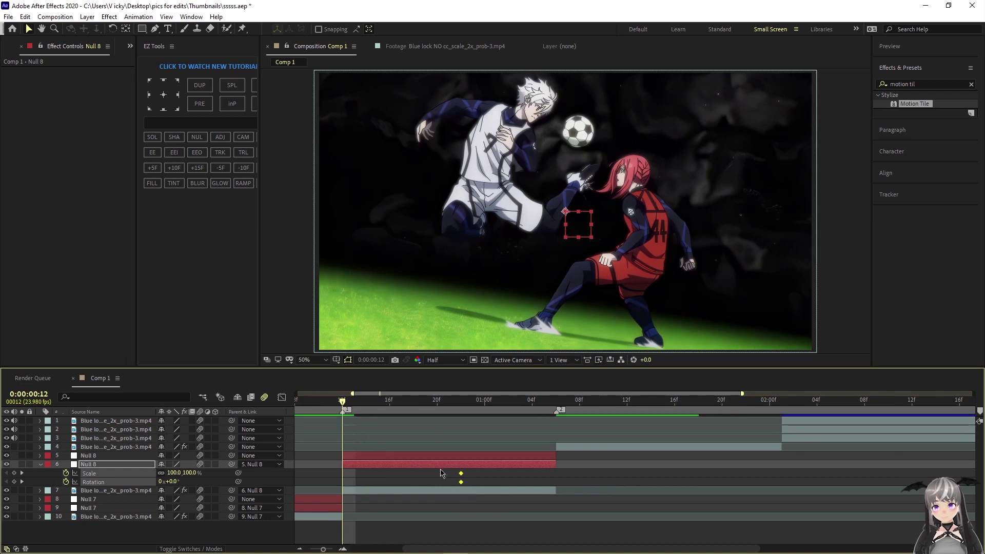
# - Set the lower Null 8's rotation to -90° at frame 12
pyautogui.click(413, 480)
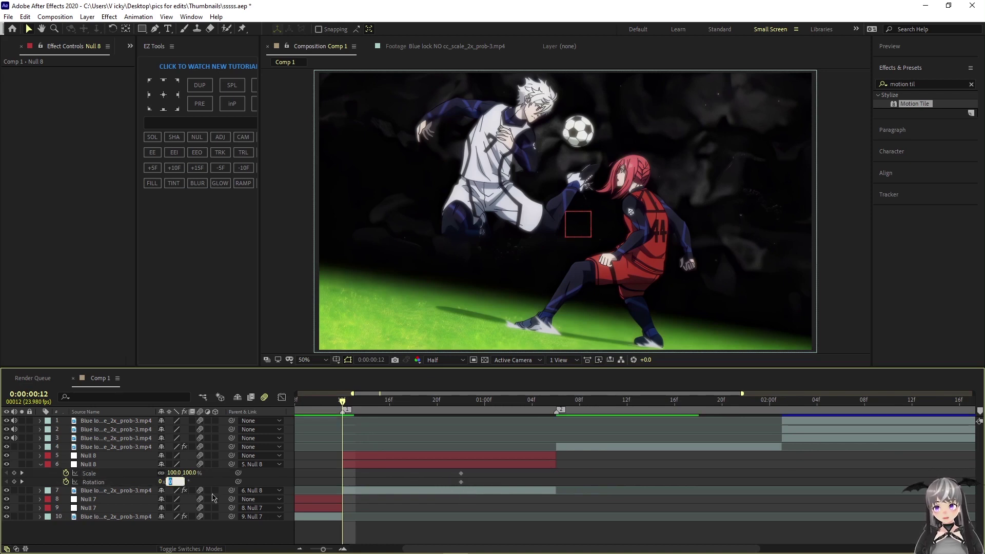
pyautogui.write('-90')
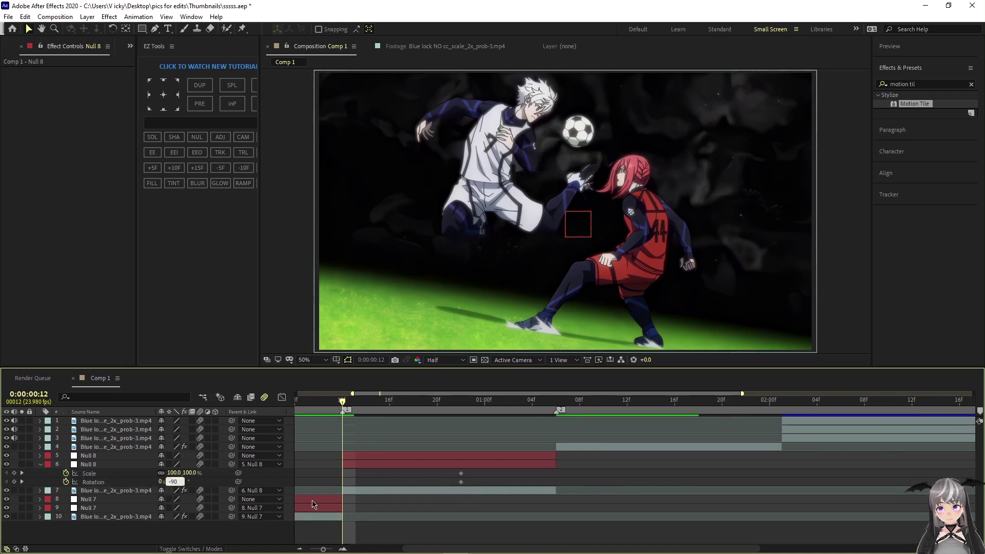
pyautogui.press('Return')
pyautogui.click(323, 500)
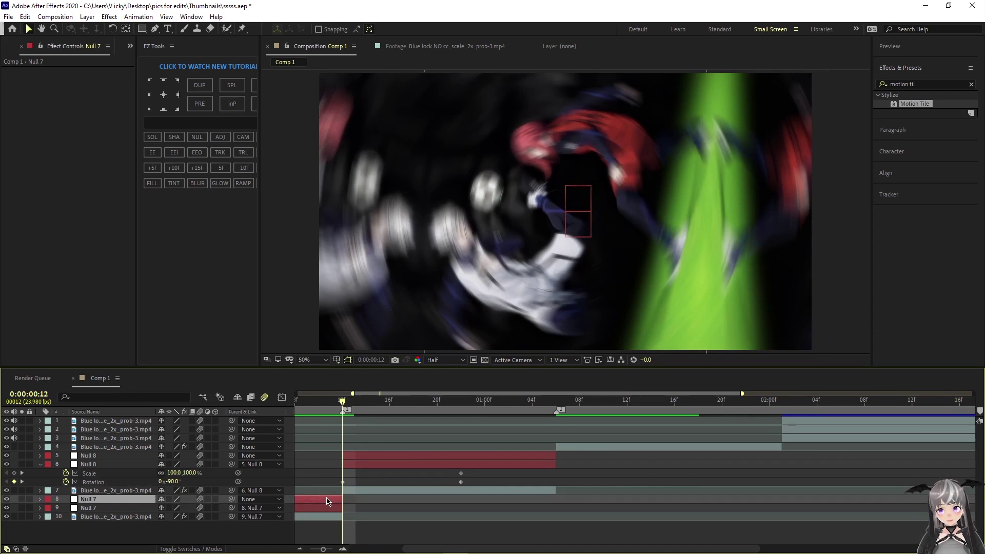
pyautogui.click(365, 466)
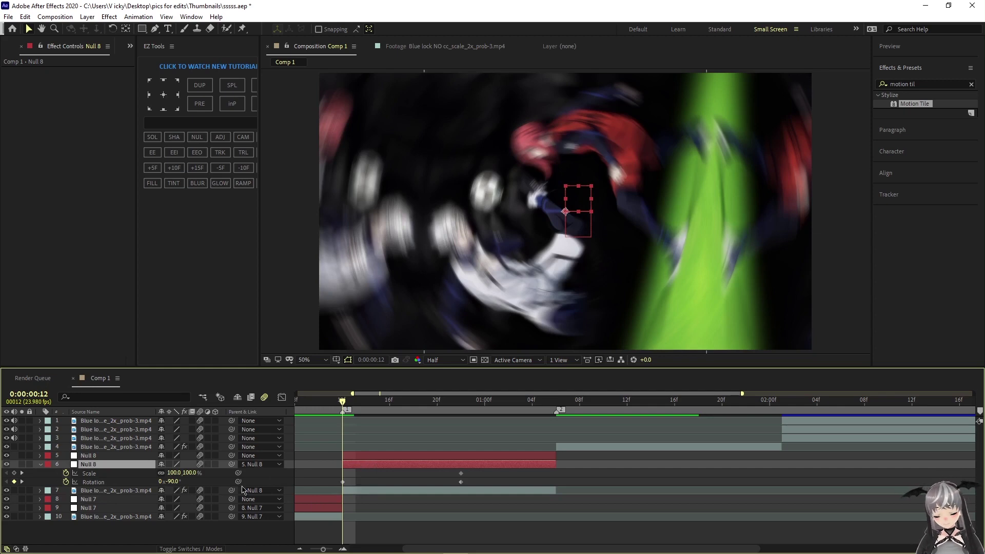
pyautogui.click(302, 500)
pyautogui.click(355, 465)
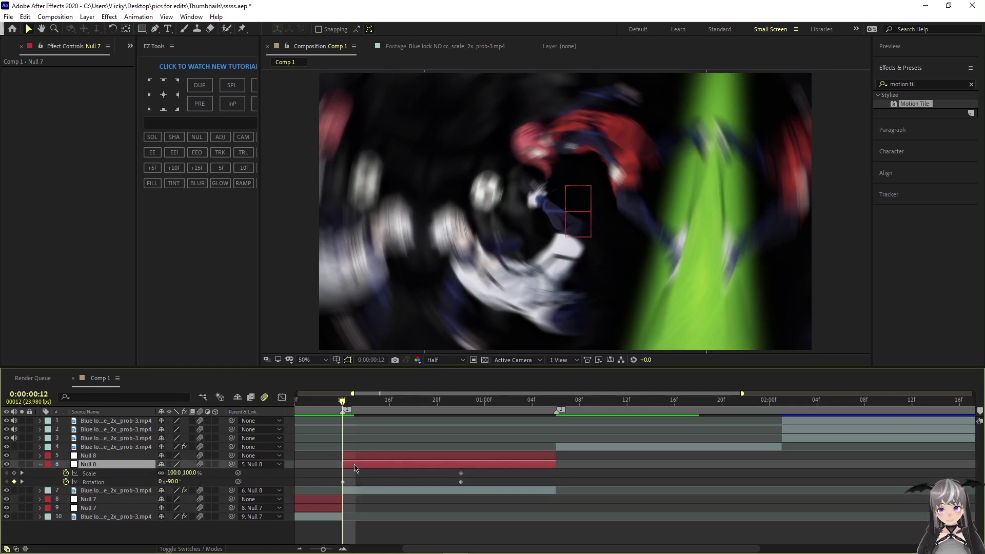
# - Set the lower Null 8's scale to 64% at frame 12 and Easy Ease all its Scale and Rotation keyframes
pyautogui.moveTo(172, 472); pyautogui.dragTo(156, 473)
pyautogui.moveTo(466, 480); pyautogui.dragTo(308, 493)
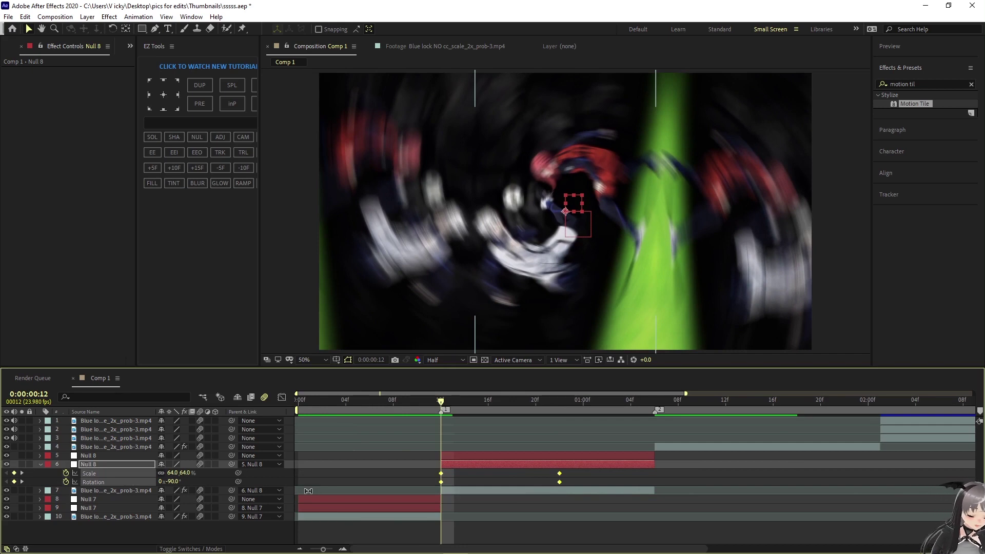
pyautogui.press('F9')
# - Reshape the lower Null 8's Scale curve in the Graph Editor so it rises steeply at the start and eases out gradually
pyautogui.click(201, 474)
pyautogui.click(114, 467)
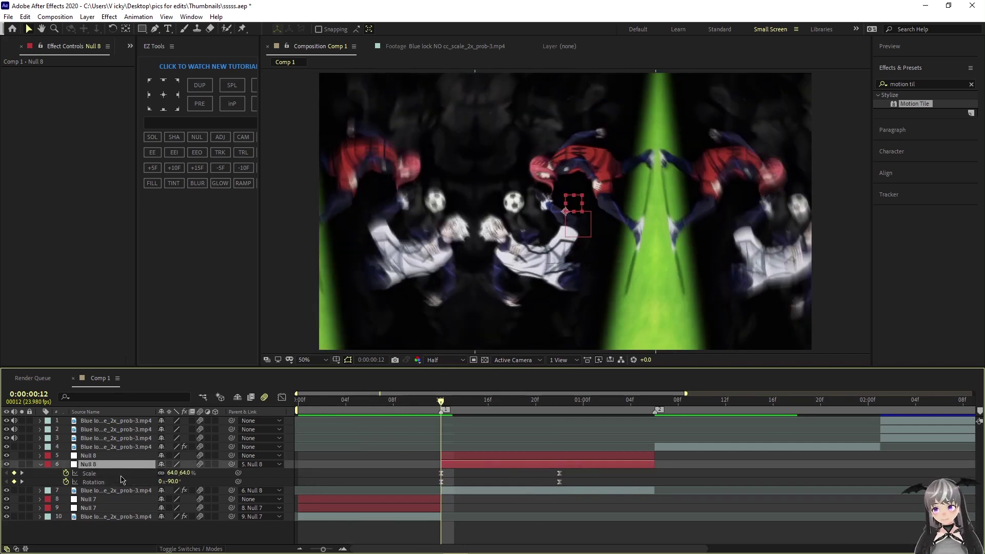
pyautogui.click(122, 477)
pyautogui.click(282, 398)
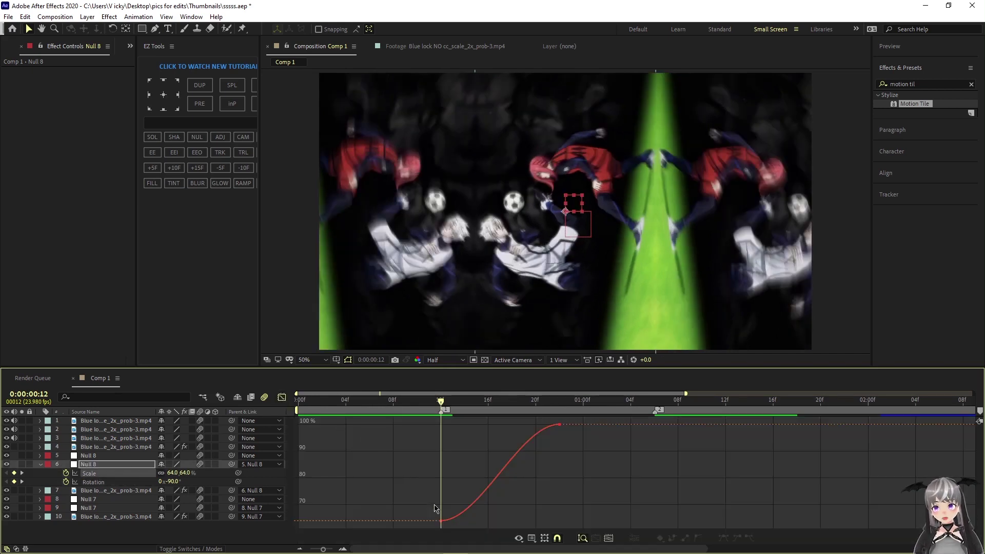
pyautogui.click(440, 521)
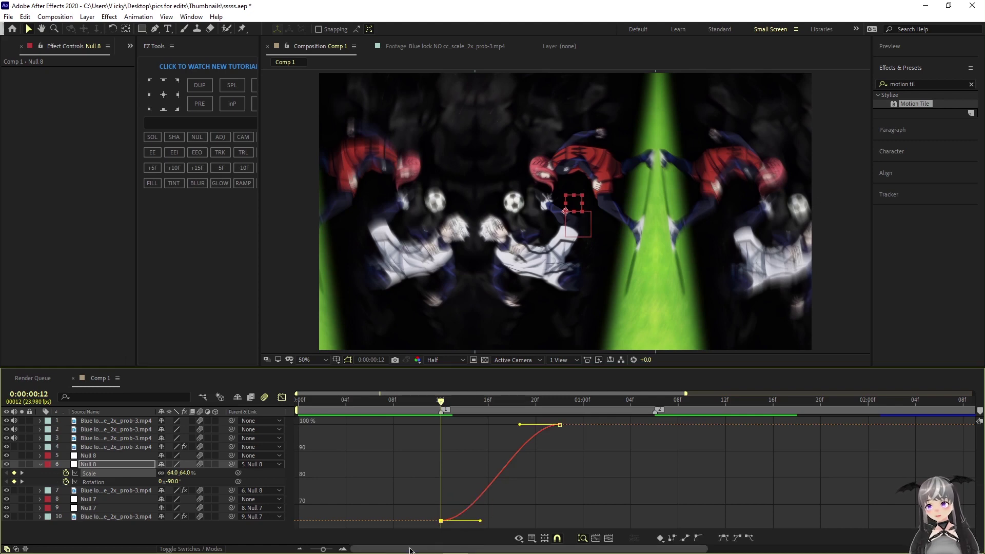
pyautogui.moveTo(345, 548); pyautogui.dragTo(353, 452)
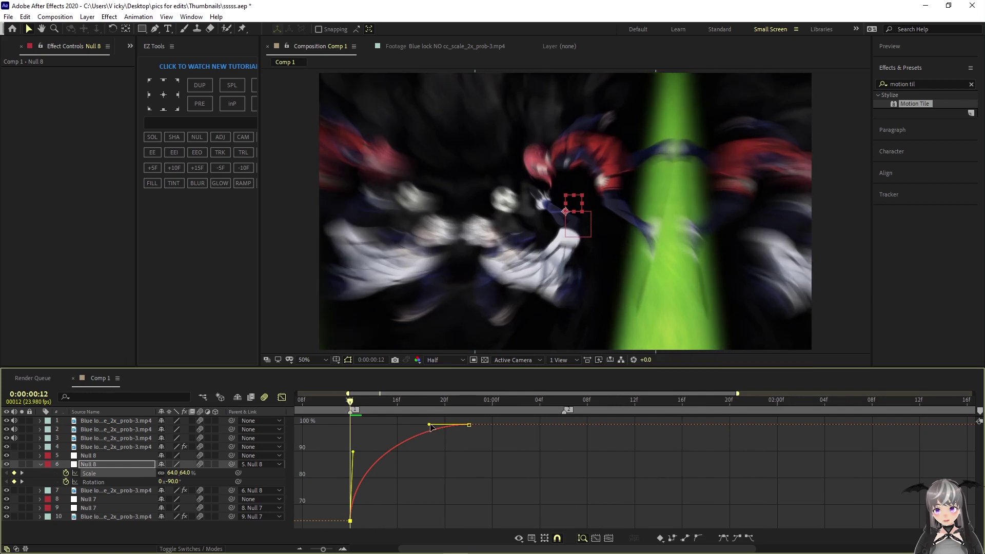
pyautogui.moveTo(429, 424); pyautogui.dragTo(352, 427)
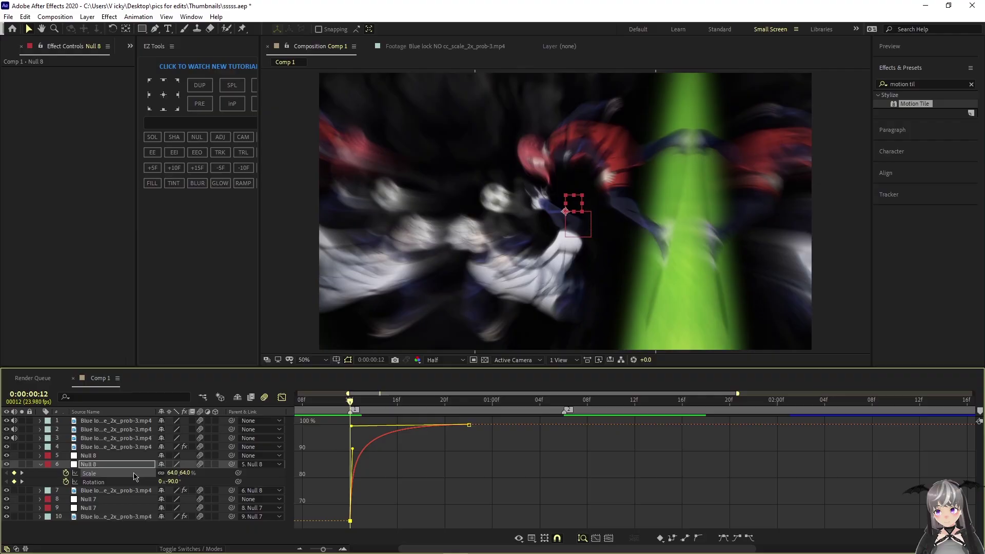
# - Give the lower Null 8's Rotation curve the same steep start and long ease-out, and close the Graph Editor
pyautogui.click(134, 482)
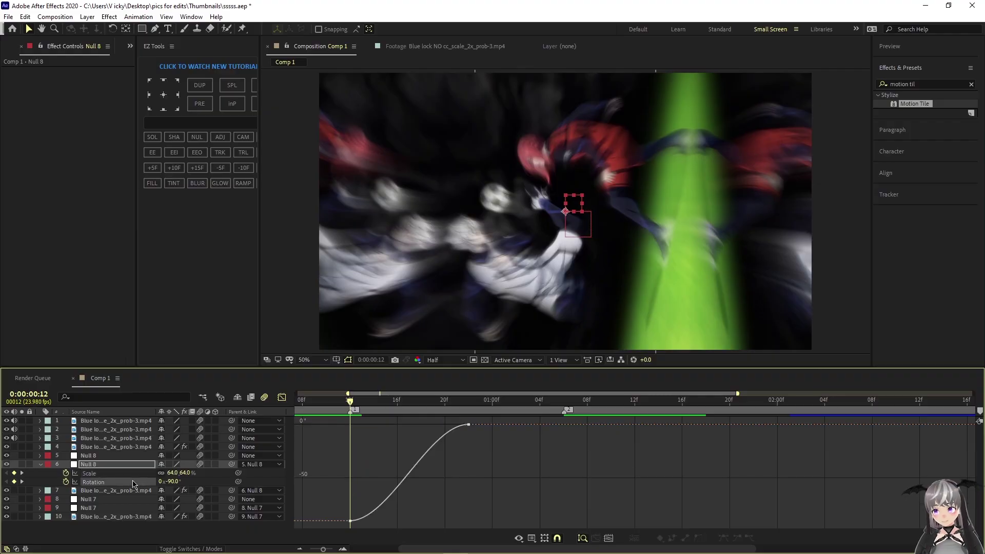
pyautogui.click(350, 520)
pyautogui.moveTo(392, 523); pyautogui.dragTo(352, 495)
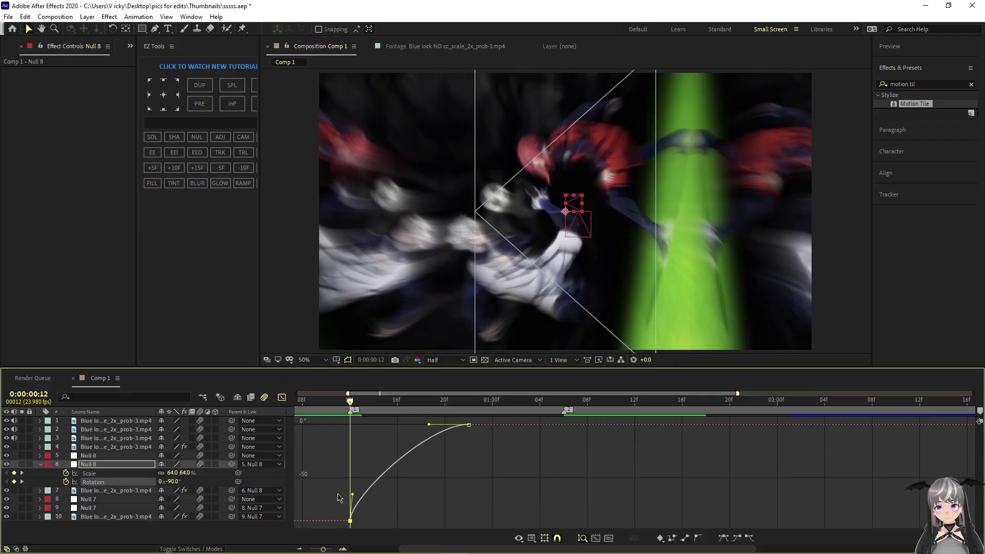
pyautogui.moveTo(429, 425); pyautogui.dragTo(352, 424)
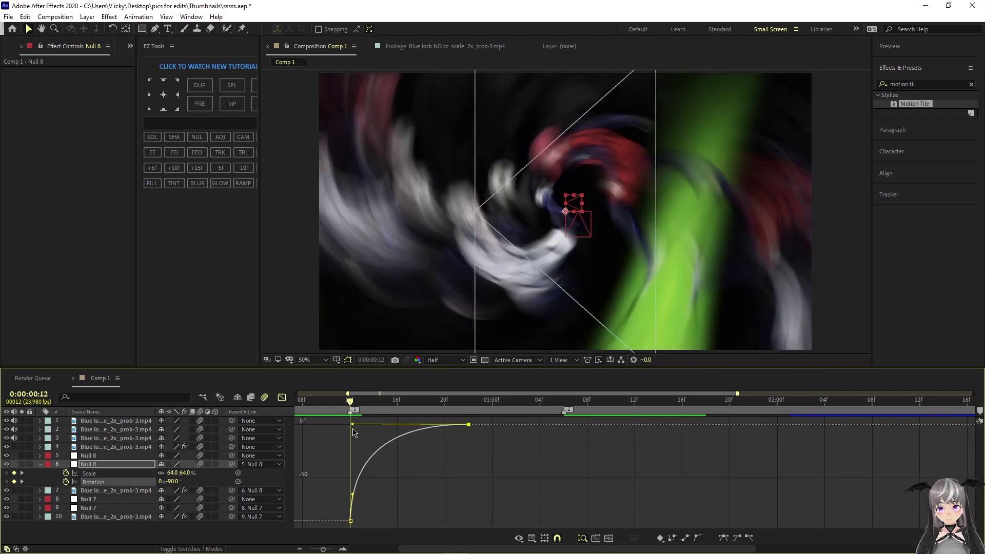
pyautogui.click(283, 398)
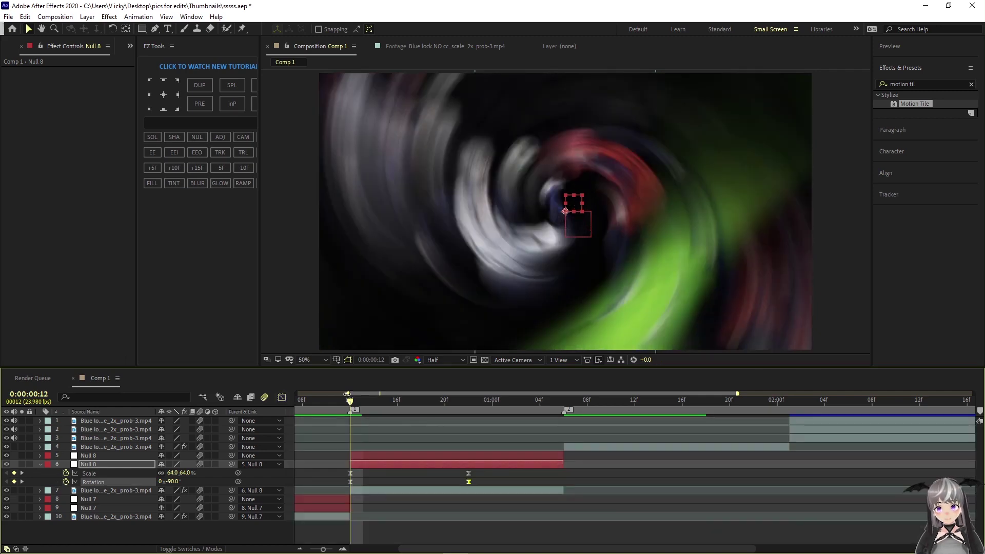
# - Collapse the keyframed properties and play back the transition between the first two clips from the start of the composition
pyautogui.press('space')
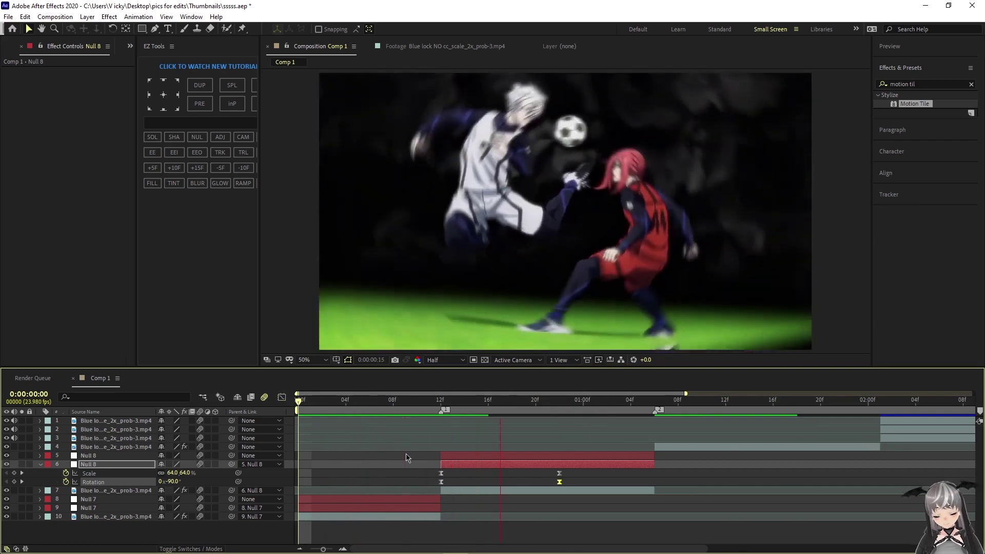
pyautogui.press('u')
pyautogui.click(300, 403)
pyautogui.press('space')
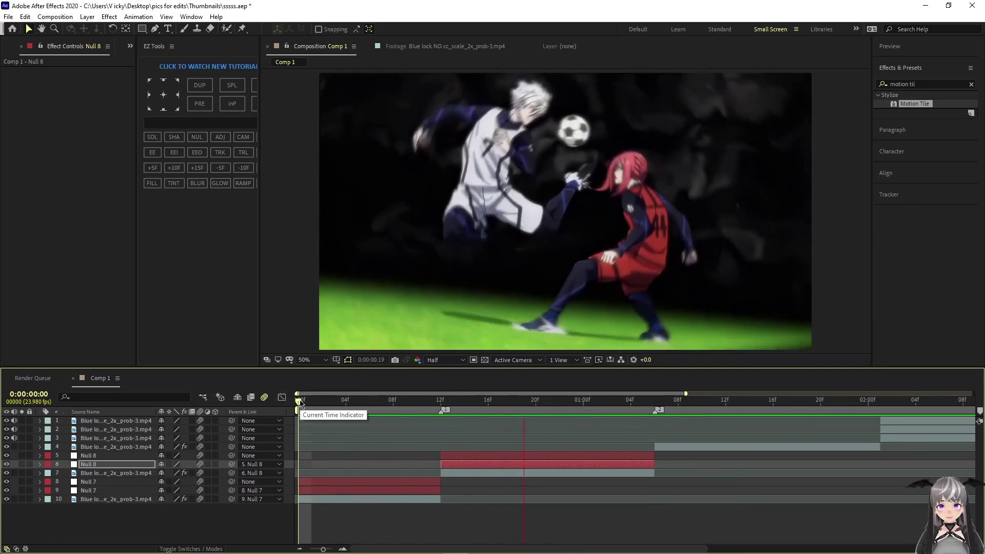
pyautogui.press('space')
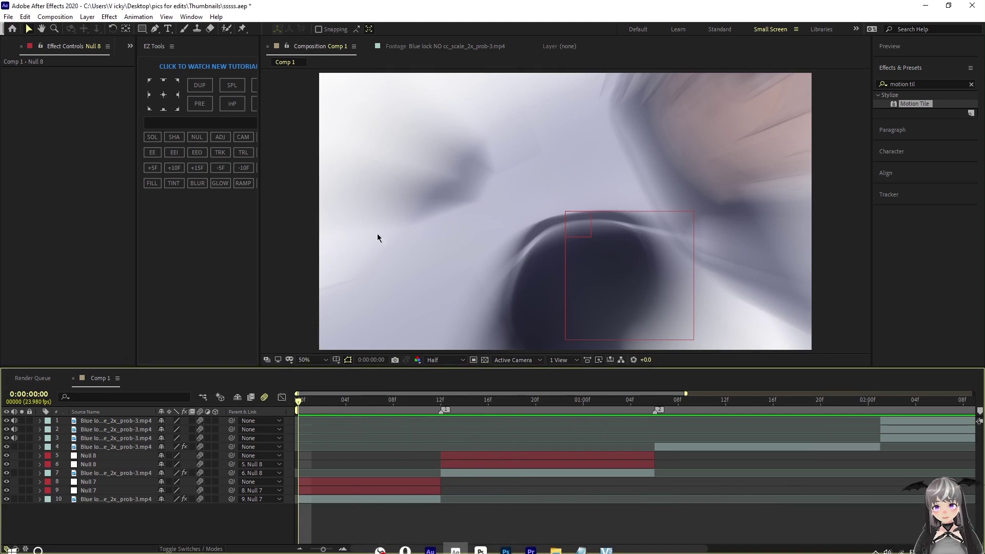
pyautogui.moveTo(365, 553); pyautogui.dragTo(311, 549)
pyautogui.click(399, 468)
pyautogui.click(402, 464)
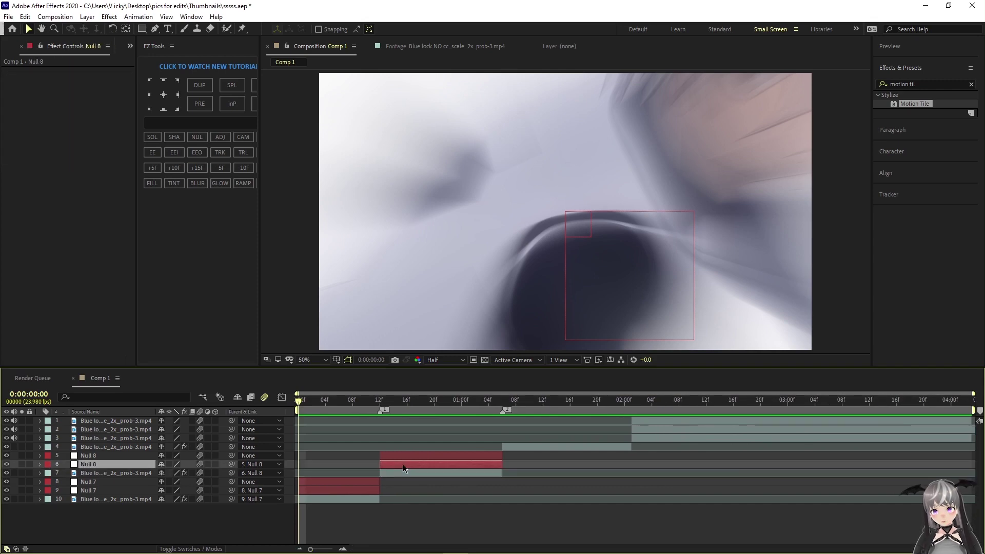
pyautogui.press('u')
pyautogui.press('u')
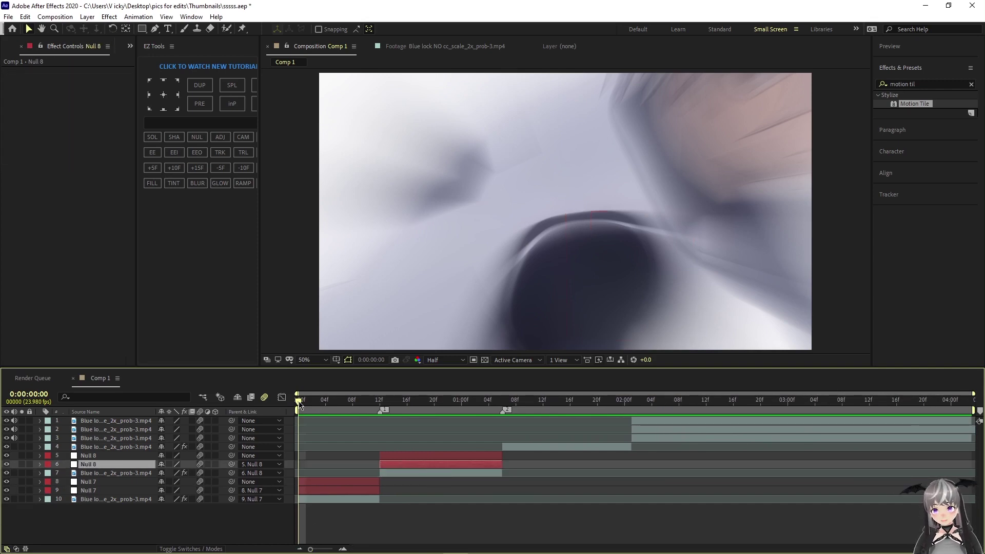
pyautogui.press('space')
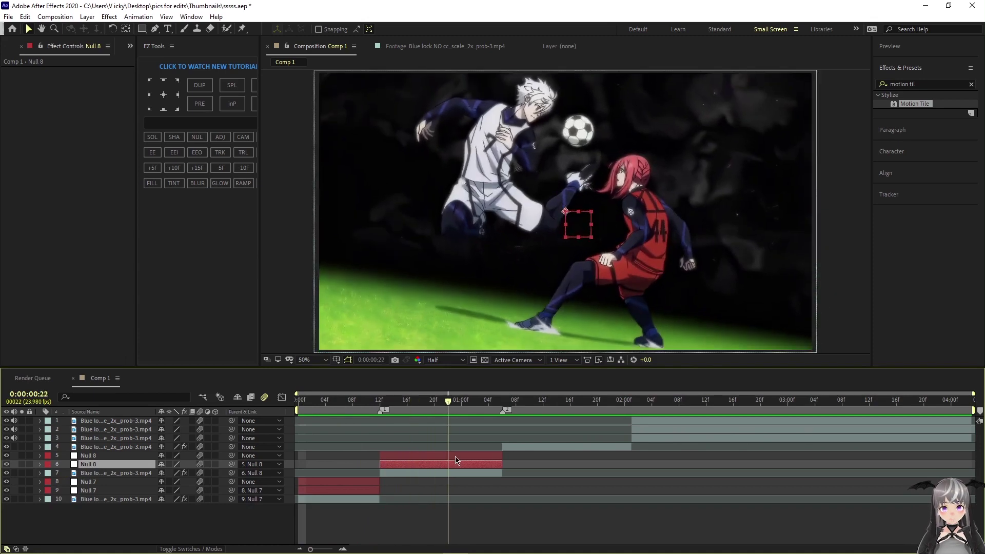
# - Add Rotation and Scale keyframes to the upper Null 8 at frame 23
pyautogui.moveTo(455, 457)
pyautogui.mouseDown()
pyautogui.moveTo(349, 450)
pyautogui.moveTo(373, 461)
pyautogui.moveTo(362, 465)
pyautogui.moveTo(440, 477)
pyautogui.moveTo(454, 467)
pyautogui.mouseUp()
pyautogui.click(458, 456)
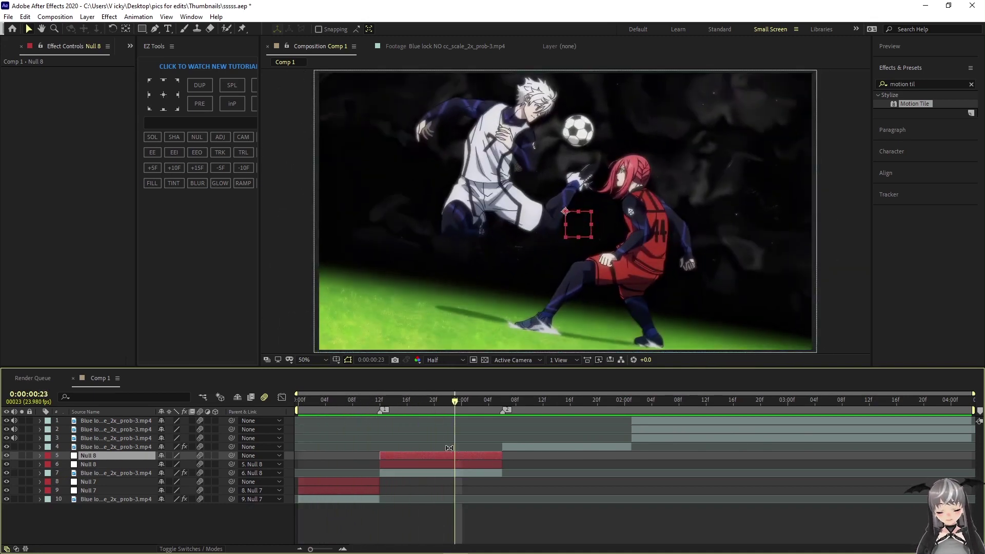
pyautogui.press('r')
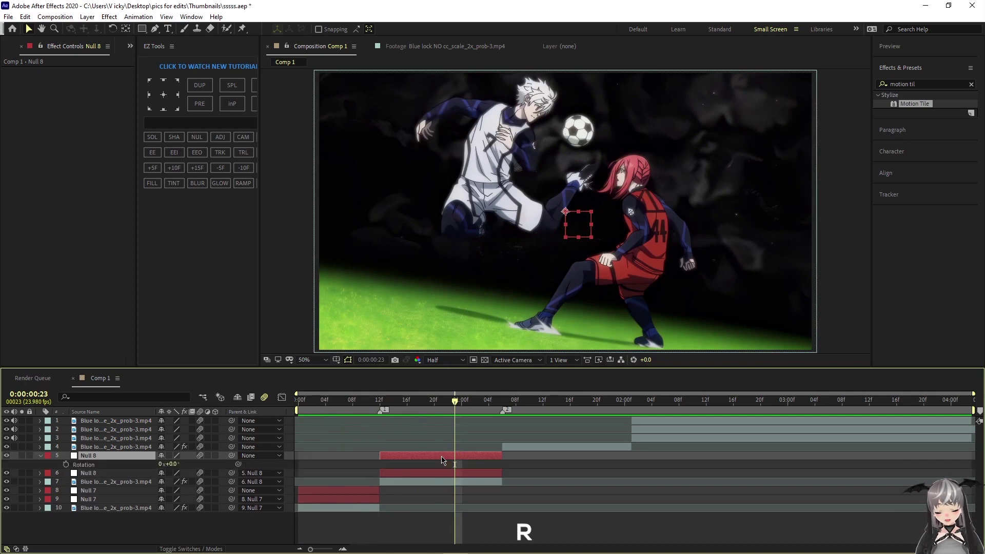
pyautogui.hotkey('shift', 's')
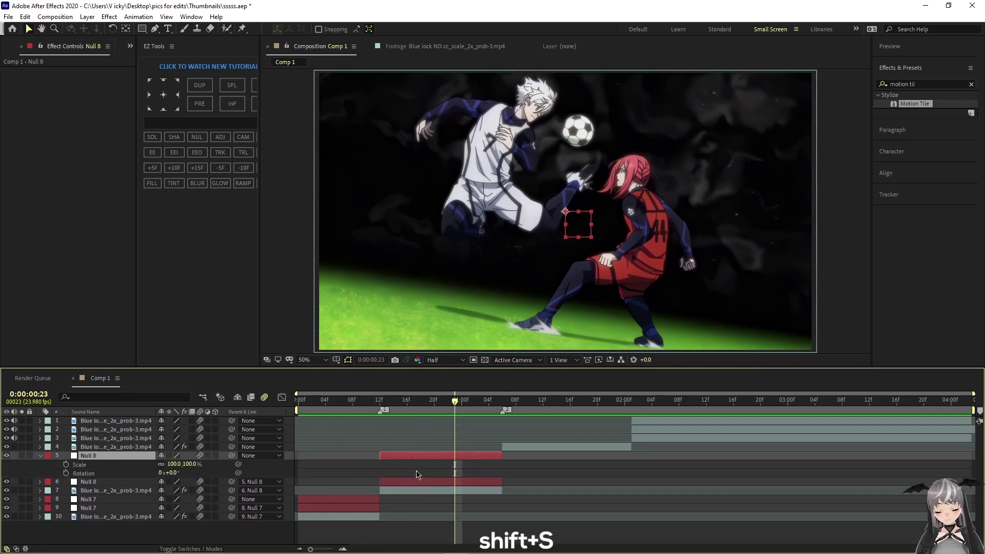
pyautogui.click(66, 473)
pyautogui.click(65, 464)
# - Move the lower Null 8's ending Scale and Rotation keyframes to 0:00:01:00 and the upper Null 8's keyframes to frame 19
pyautogui.click(395, 490)
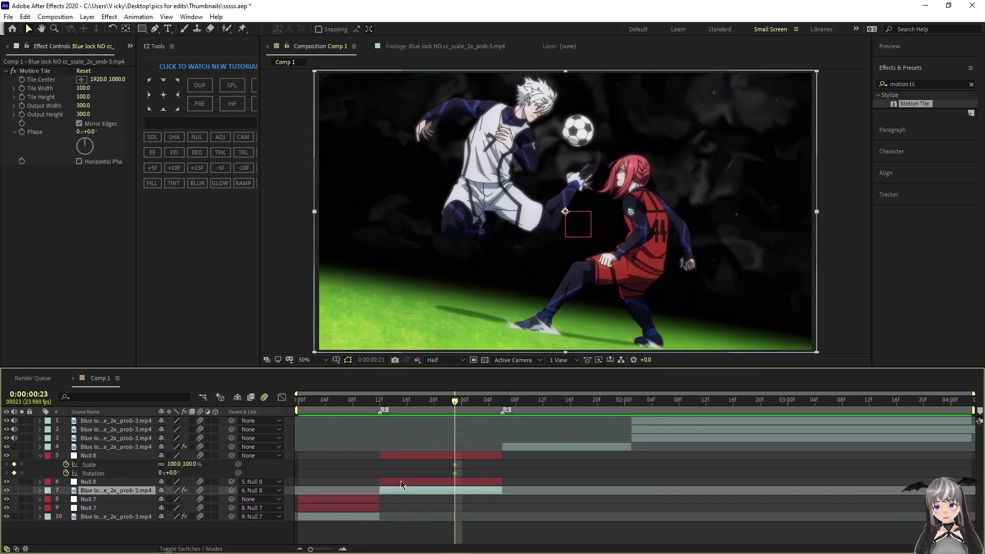
pyautogui.click(401, 481)
pyautogui.press('u')
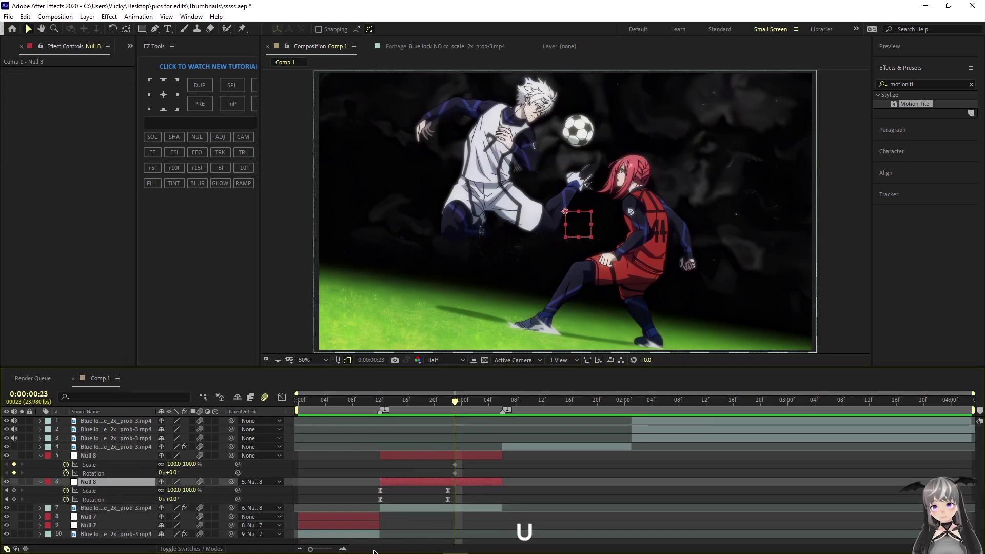
pyautogui.click(872, 545)
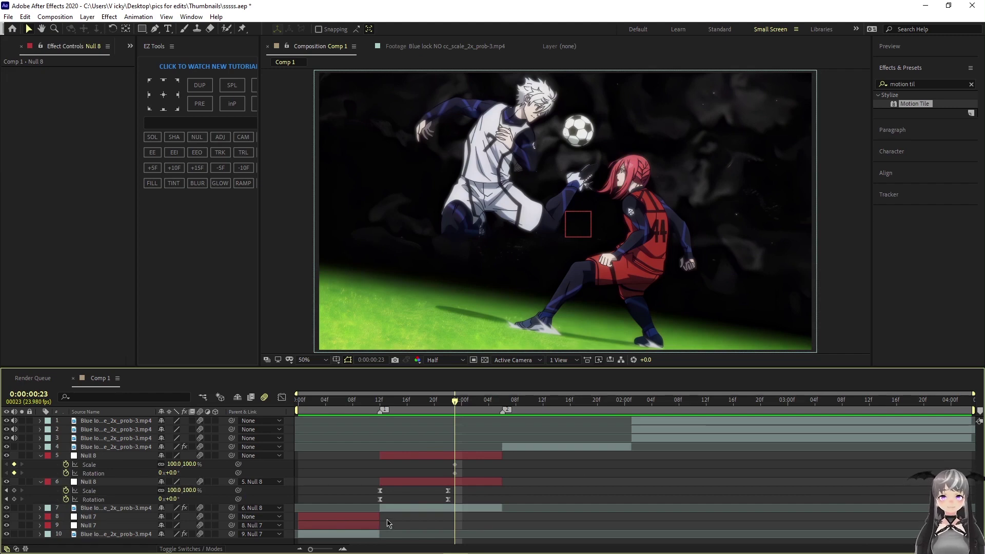
pyautogui.moveTo(309, 549); pyautogui.dragTo(317, 548)
pyautogui.moveTo(823, 549); pyautogui.dragTo(882, 532)
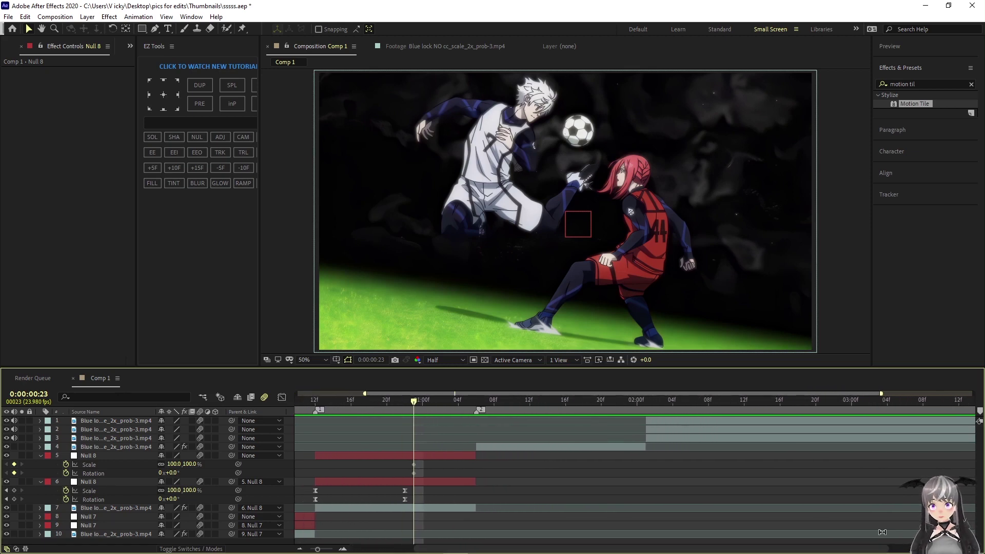
pyautogui.moveTo(414, 481)
pyautogui.mouseDown()
pyautogui.moveTo(395, 500)
pyautogui.moveTo(423, 495)
pyautogui.mouseUp()
pyautogui.hotkey('ctrl', 'z')
pyautogui.click(419, 489)
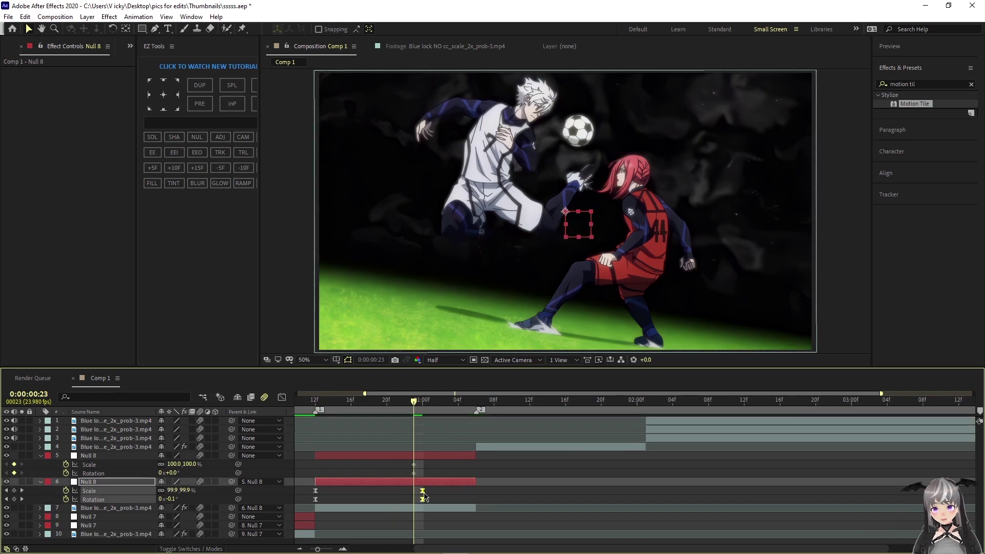
pyautogui.moveTo(425, 461); pyautogui.dragTo(380, 468)
# - At 0:00:01:03, set the upper Null 8's rotation to -90° and scale to 60%, and move those keyframes to the clip's end at 0:00:01:06
pyautogui.moveTo(418, 413); pyautogui.dragTo(444, 416)
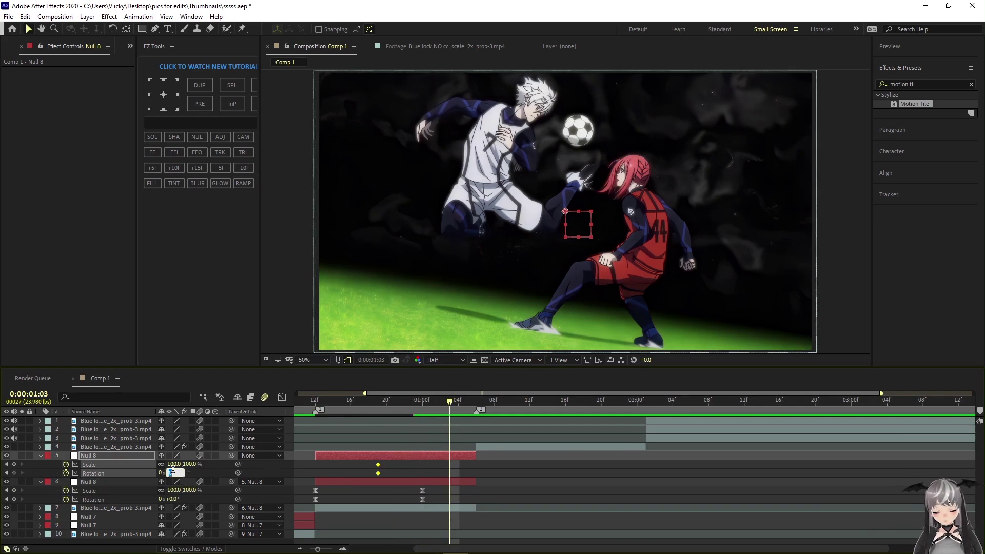
pyautogui.press('Return')
pyautogui.moveTo(172, 465); pyautogui.dragTo(144, 458)
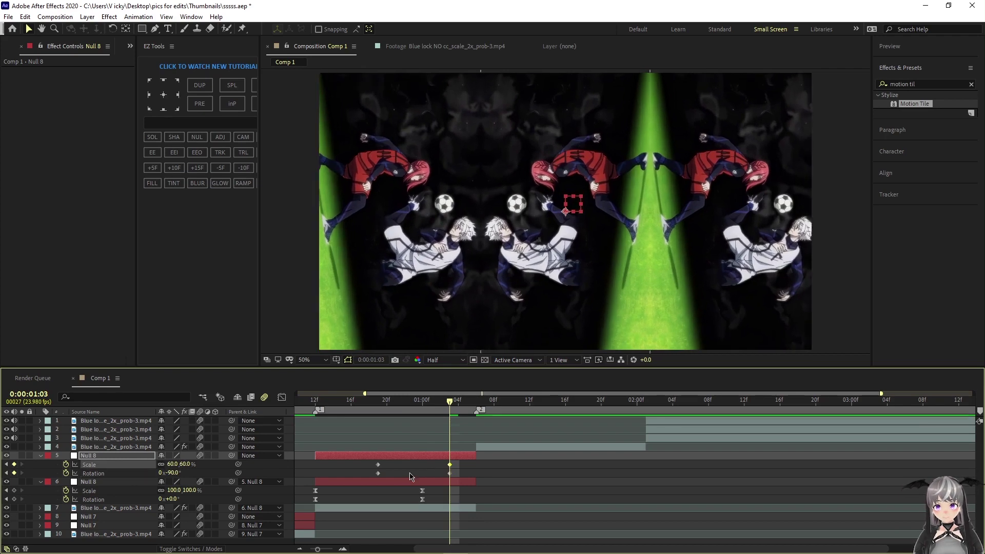
pyautogui.moveTo(462, 466); pyautogui.dragTo(481, 473)
# - Easy Ease all Scale and Rotation keyframes on the upper Null 8
pyautogui.moveTo(428, 490); pyautogui.dragTo(302, 506)
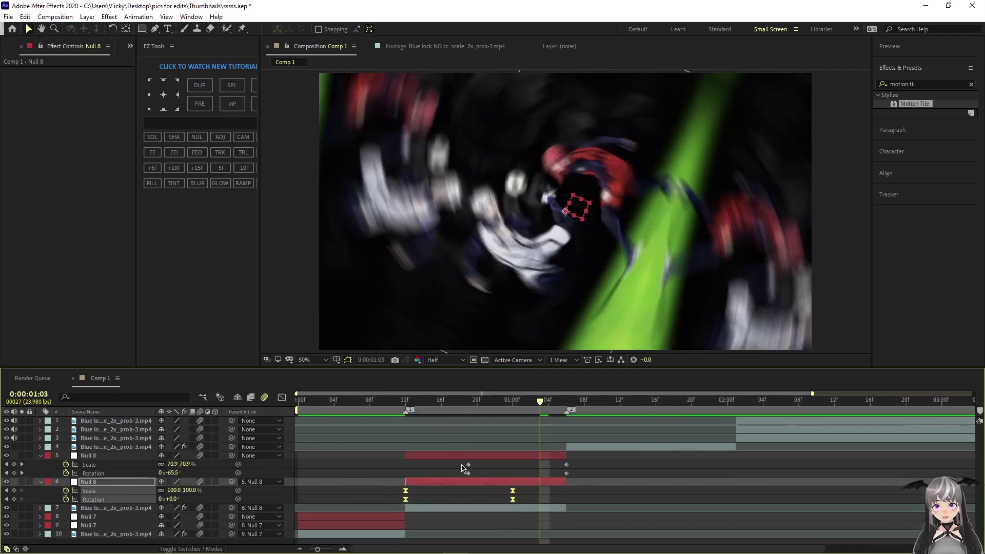
pyautogui.moveTo(365, 548); pyautogui.dragTo(441, 538)
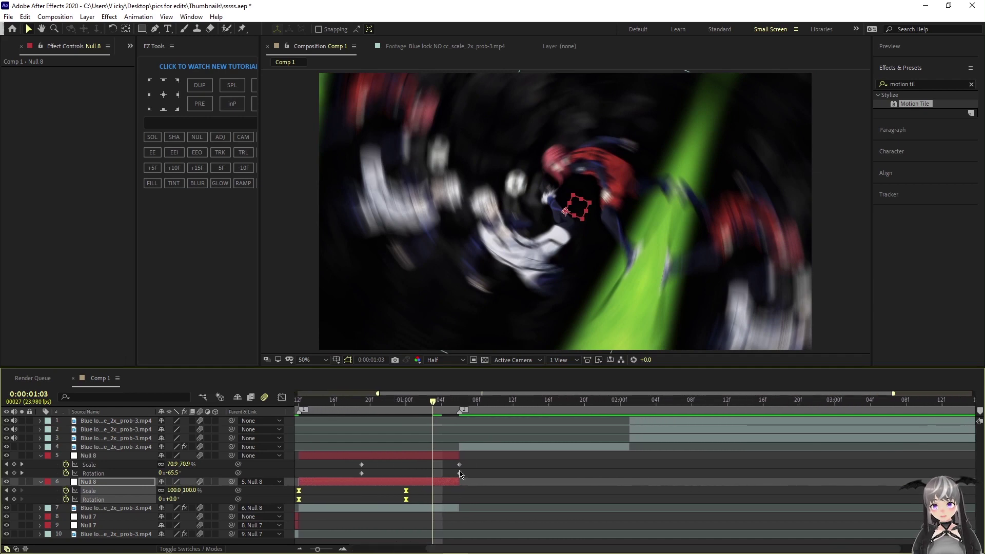
pyautogui.moveTo(477, 464); pyautogui.dragTo(308, 474)
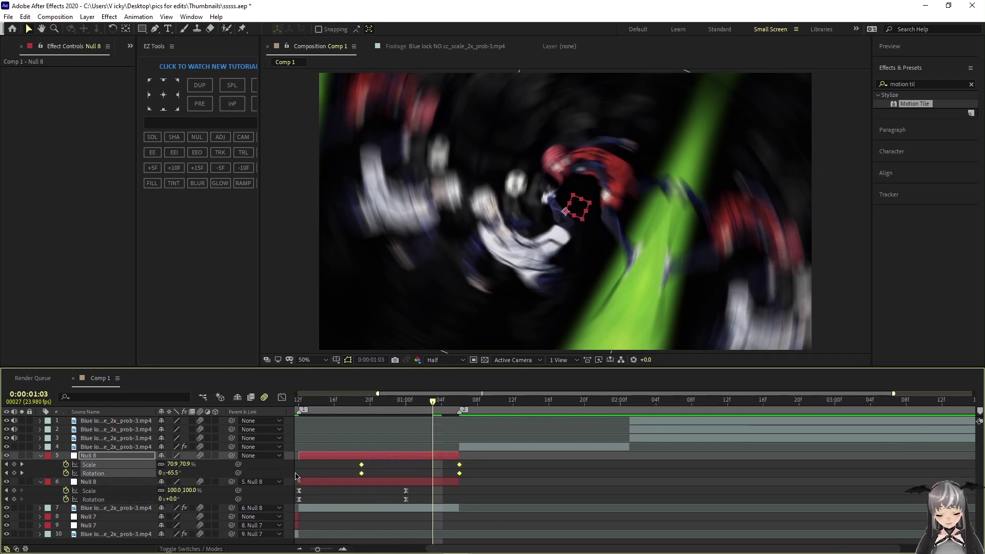
# - Lengthen the outgoing handle of the upper Null 8's first Scale keyframe in the Graph Editor for a slower start
pyautogui.click(285, 403)
pyautogui.click(205, 475)
pyautogui.click(120, 464)
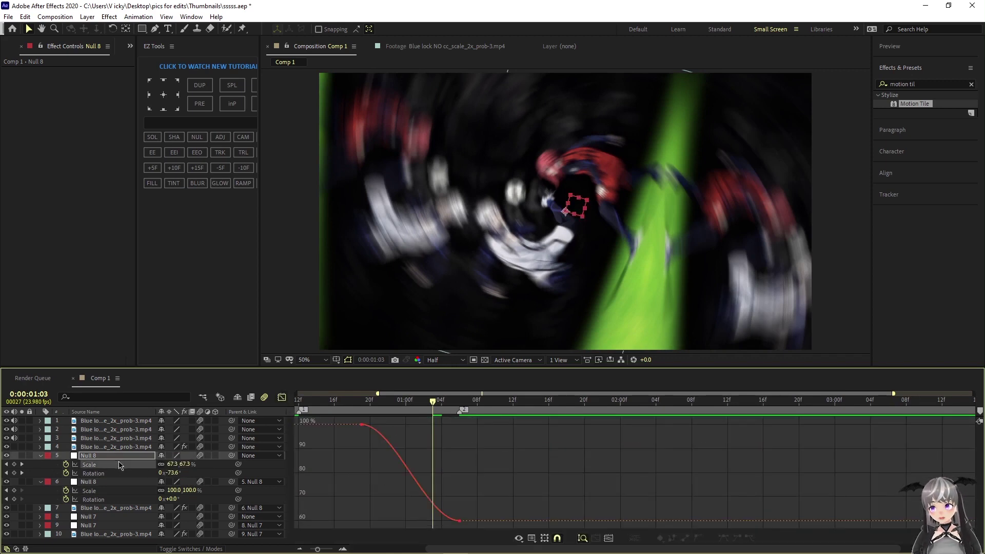
pyautogui.click(362, 424)
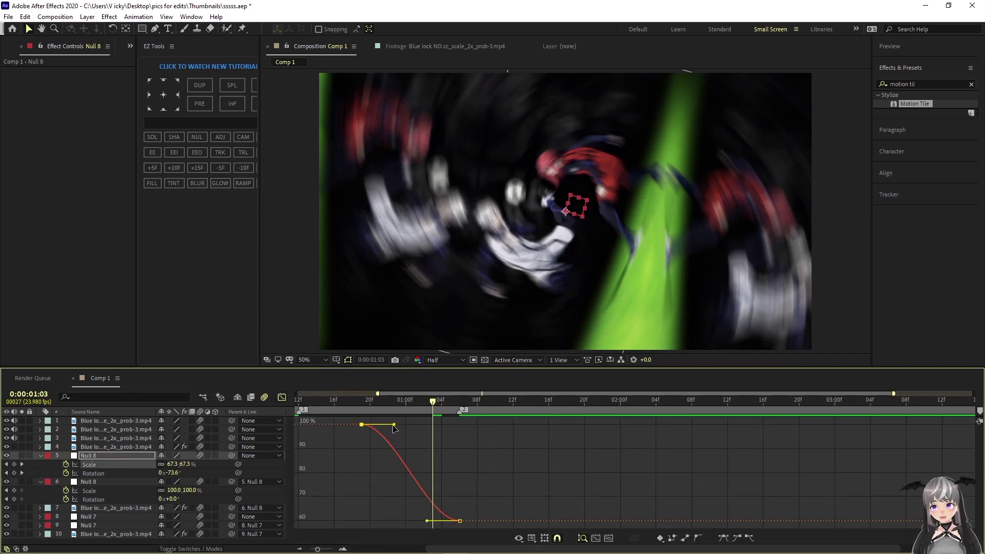
pyautogui.moveTo(394, 425); pyautogui.dragTo(430, 425)
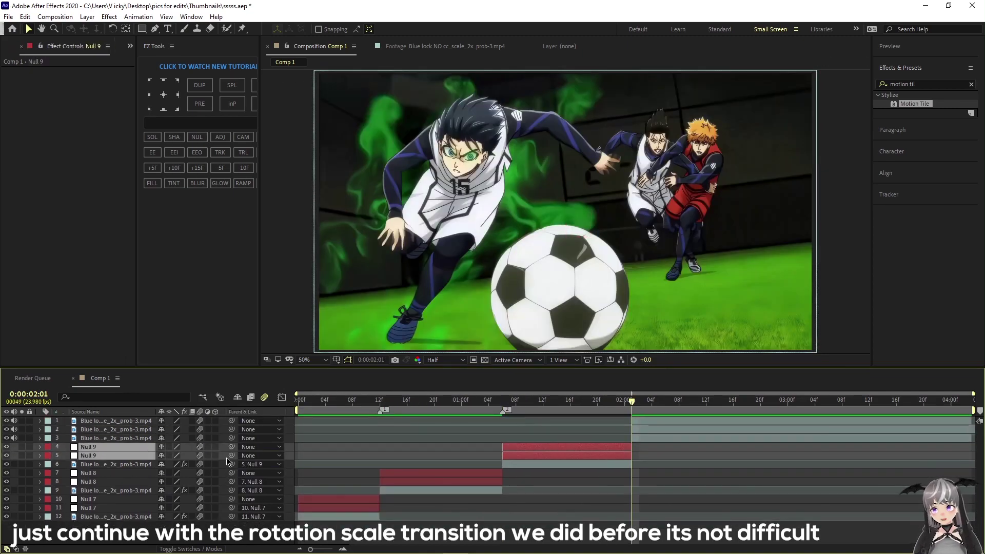
# - At 0:00:01:06, set the lower Null 9's scale to 258% and rotation to 90°, and Easy Ease its Scale and Rotation keyframes
pyautogui.click(447, 399)
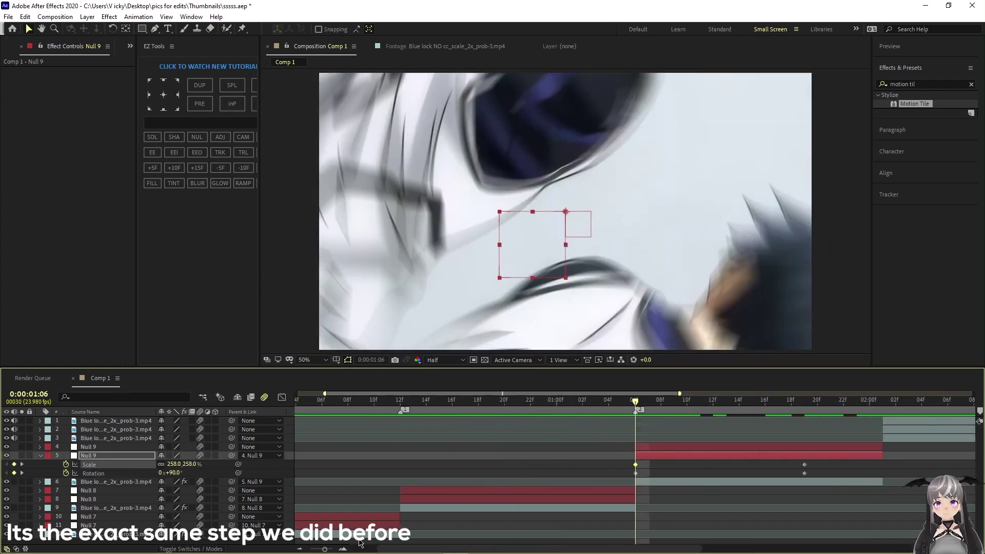
pyautogui.click(360, 548)
pyautogui.moveTo(880, 461); pyautogui.dragTo(664, 483)
pyautogui.press('F9')
# - Reshape the lower Null 9's Scale curve in the Graph Editor so it falls steeply from 0:00:01:06 and eases out gradually
pyautogui.click(282, 397)
pyautogui.click(108, 456)
pyautogui.click(109, 465)
pyautogui.moveTo(803, 520); pyautogui.dragTo(728, 522)
pyautogui.click(332, 548)
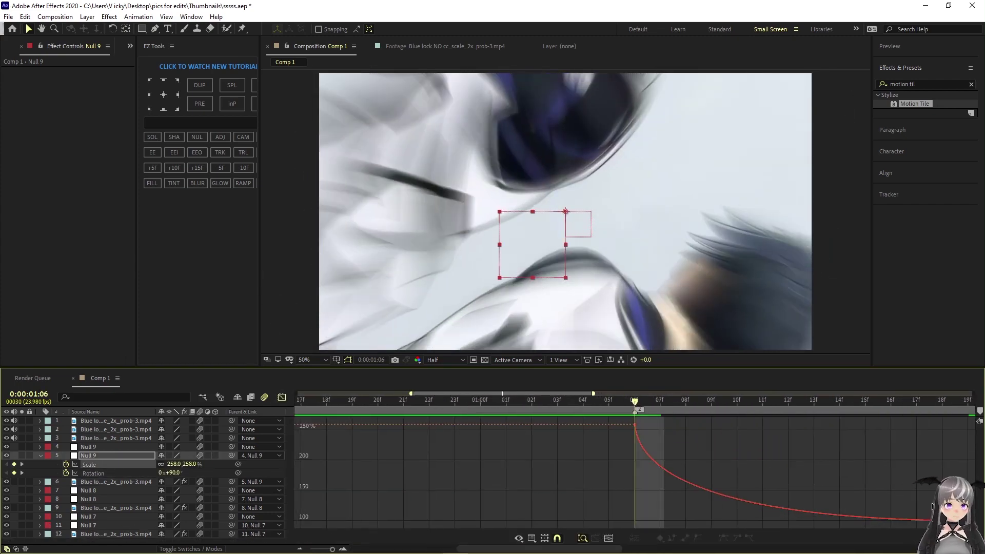
pyautogui.moveTo(932, 504); pyautogui.dragTo(975, 529)
pyautogui.moveTo(857, 520); pyautogui.dragTo(667, 518)
# - Reshape the lower Null 9's Rotation curve in the Graph Editor to fall steeply from 0:00:01:06, then preview the motion
pyautogui.press('-')
pyautogui.press('-')
pyautogui.click(94, 472)
pyautogui.moveTo(652, 425); pyautogui.dragTo(611, 460)
pyautogui.press('=')
pyautogui.press('=')
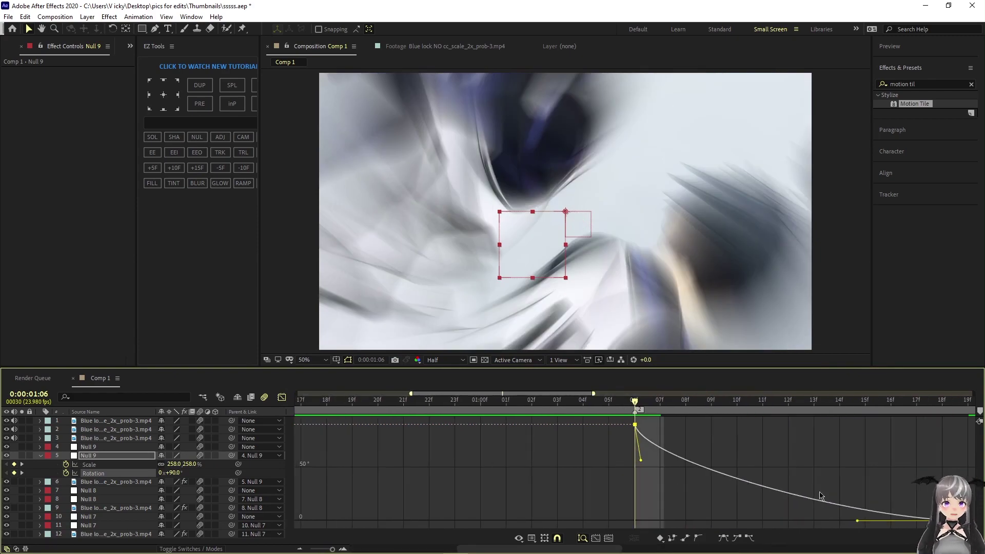
pyautogui.press('space')
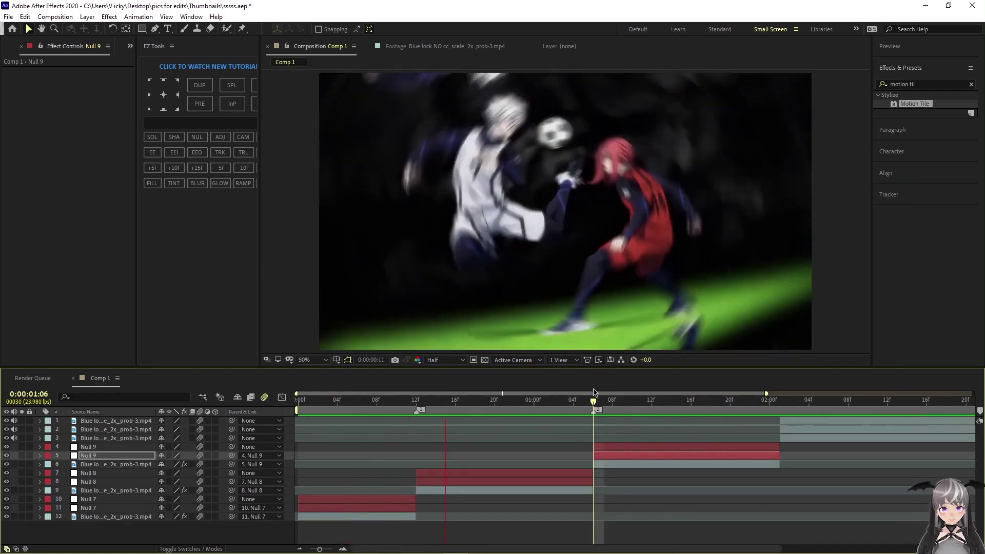
# - Animate the upper Null 9's Scale, placing its first keyframe of 100% at 0:00:01:14
pyautogui.click(785, 403)
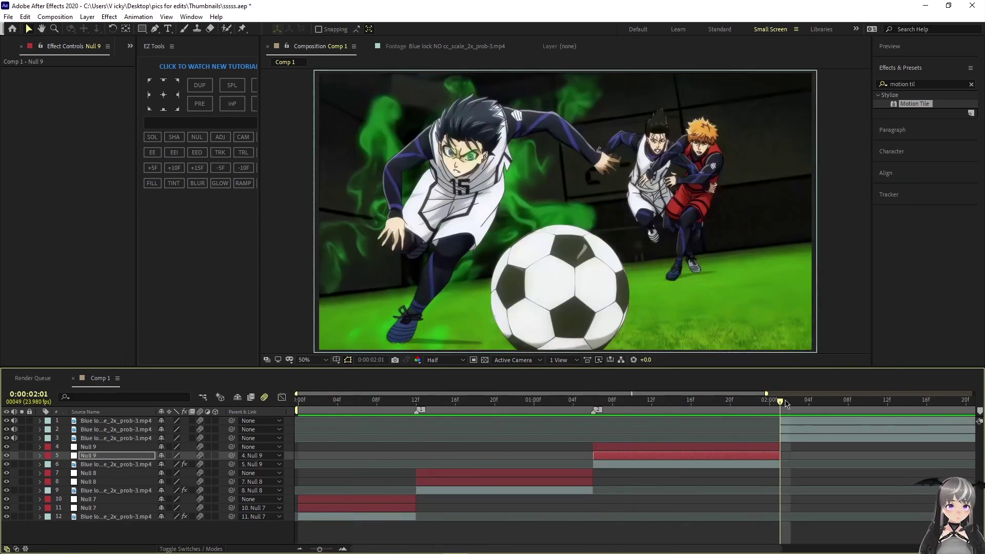
pyautogui.moveTo(785, 403); pyautogui.dragTo(697, 446)
pyautogui.click(695, 446)
pyautogui.moveTo(692, 401); pyautogui.dragTo(690, 405)
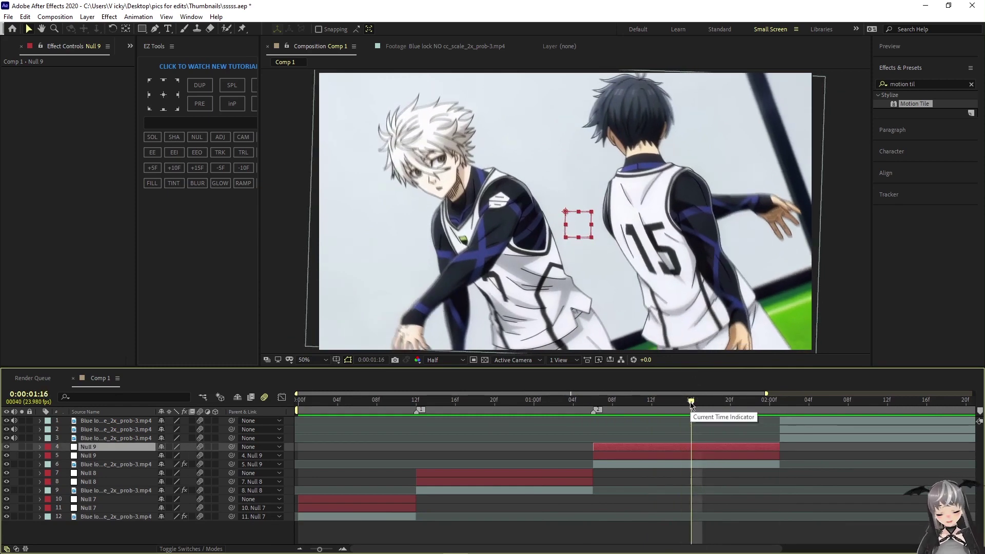
pyautogui.press('s')
pyautogui.click(66, 456)
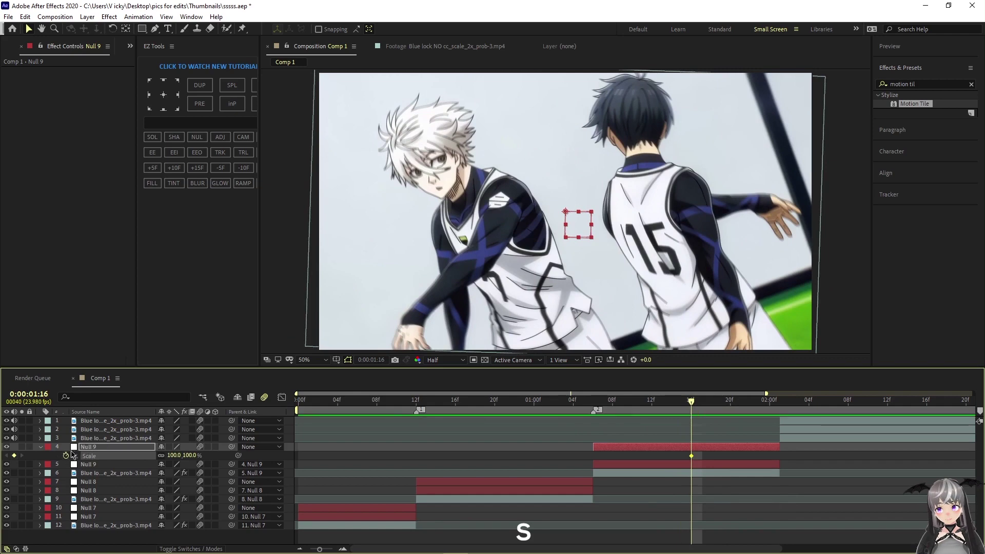
pyautogui.click(672, 464)
pyautogui.press('u')
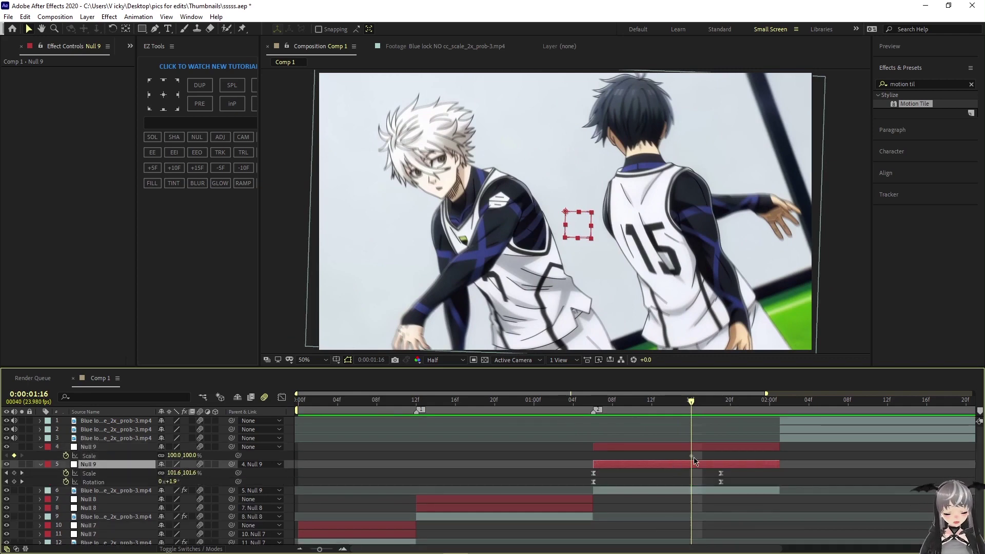
pyautogui.moveTo(691, 456); pyautogui.dragTo(671, 457)
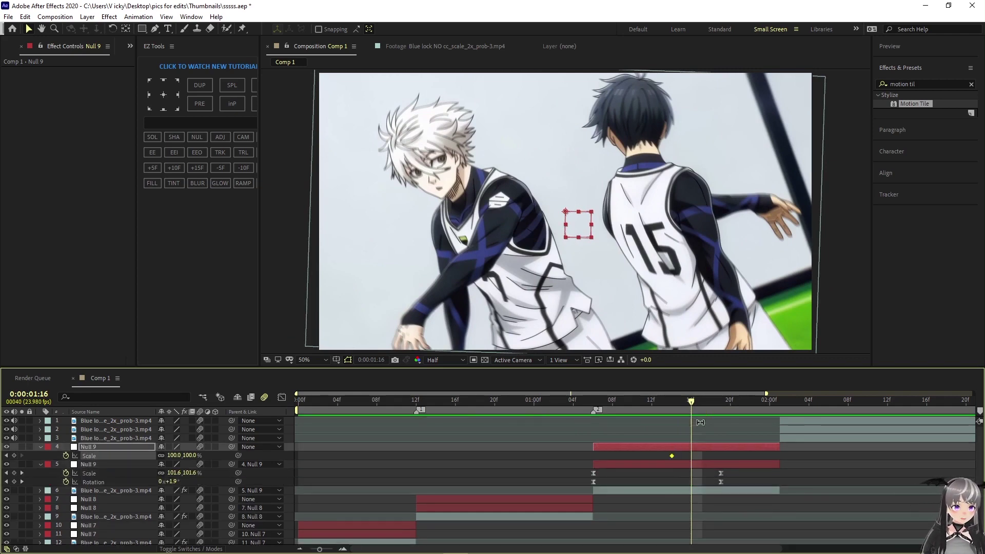
# - Add a 35% Scale keyframe for the upper Null 9 at 0:00:02:01 and Easy Ease both of its Scale keyframes
pyautogui.moveTo(696, 410); pyautogui.dragTo(770, 419)
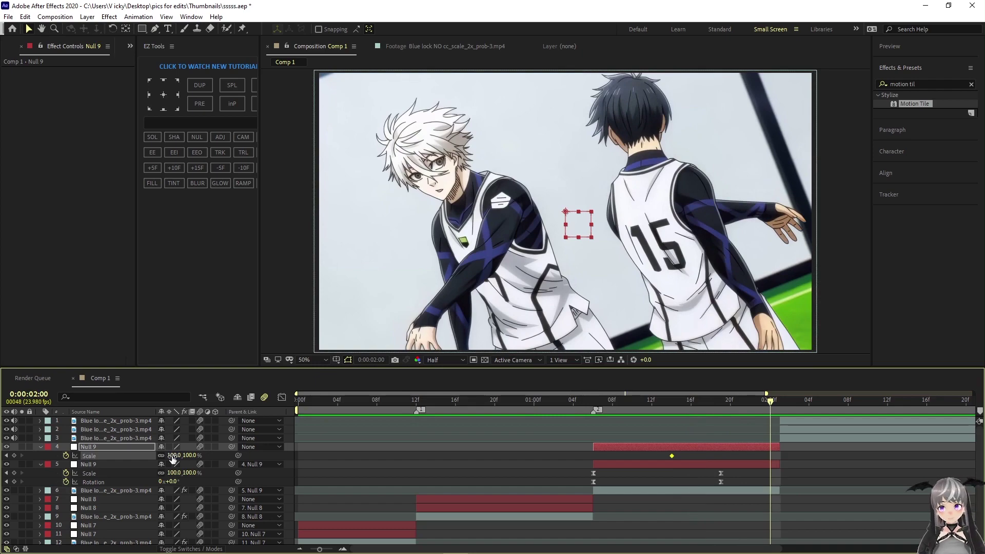
pyautogui.moveTo(173, 458); pyautogui.dragTo(139, 458)
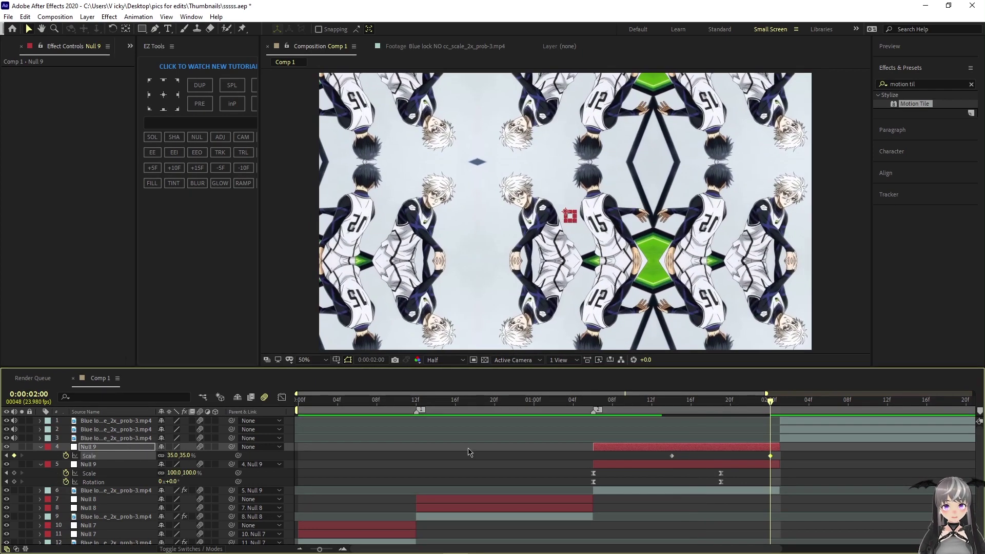
pyautogui.moveTo(796, 451); pyautogui.dragTo(644, 465)
pyautogui.press('F9')
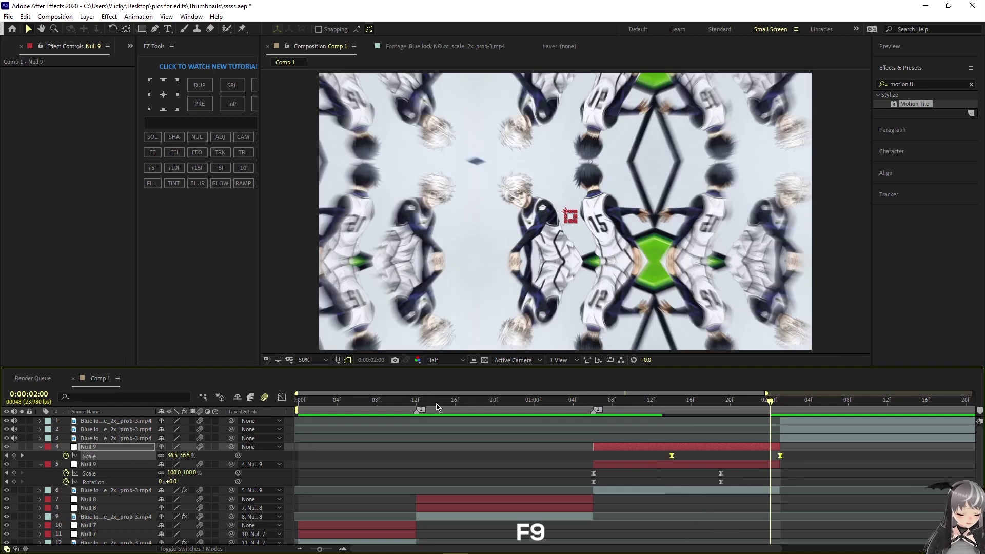
# - Reshape the upper Null 9's Scale curve in the Graph Editor with a long outgoing handle and a raised incoming handle for a steep final drop
pyautogui.click(282, 398)
pyautogui.click(698, 430)
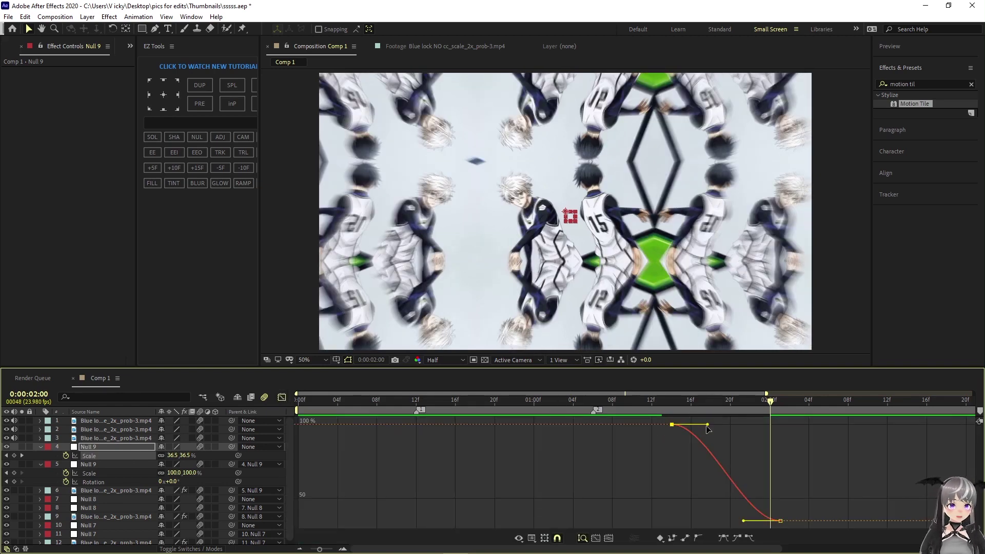
pyautogui.moveTo(707, 428); pyautogui.dragTo(780, 426)
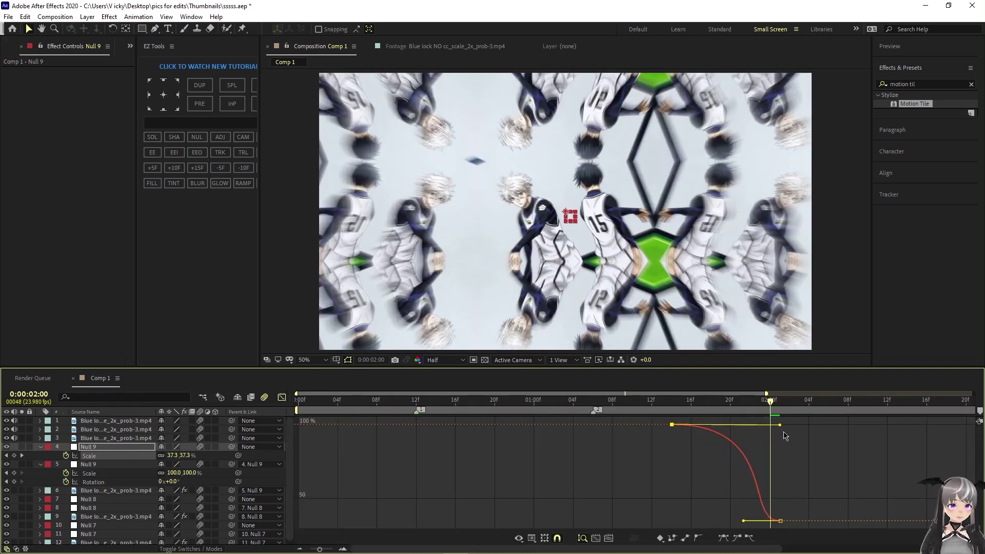
pyautogui.click(766, 515)
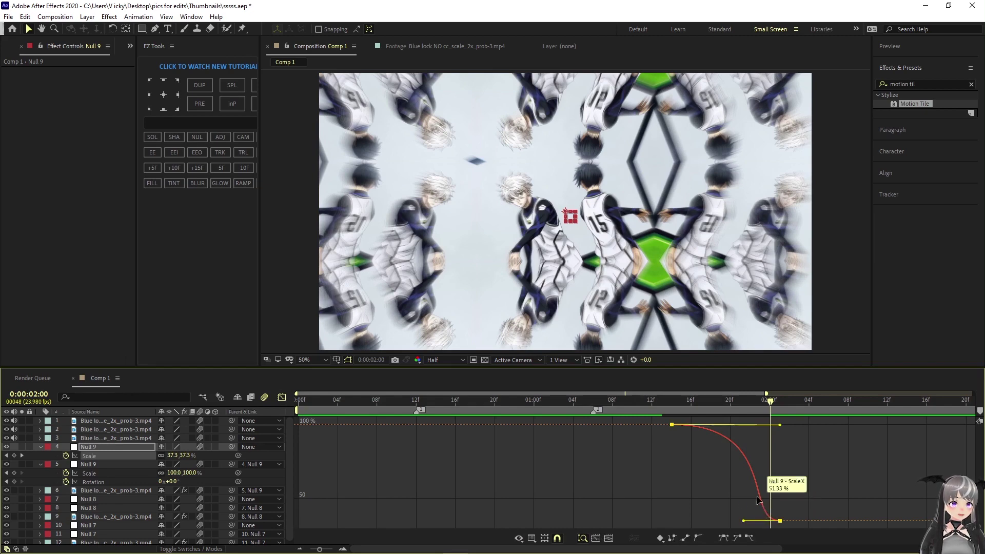
pyautogui.moveTo(742, 524); pyautogui.dragTo(788, 472)
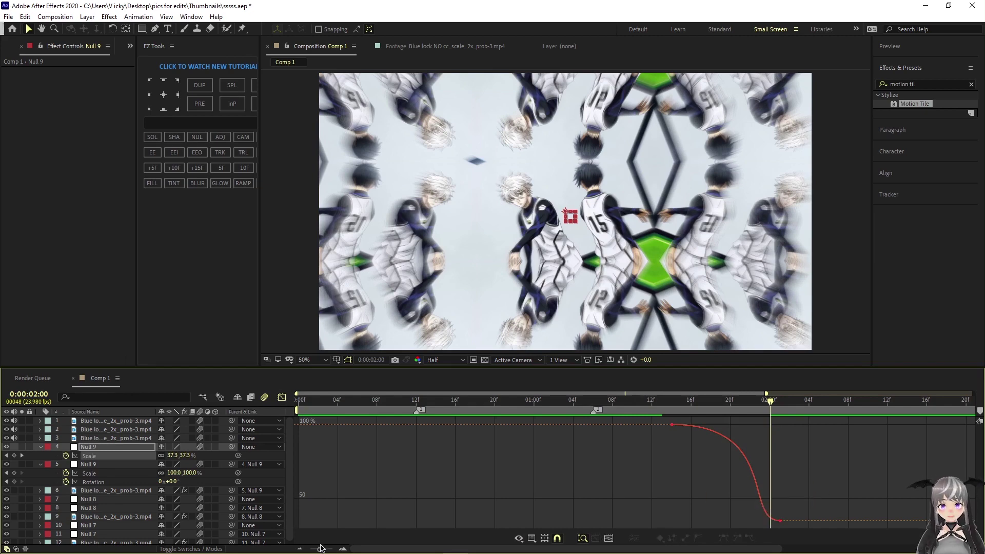
pyautogui.moveTo(320, 546); pyautogui.dragTo(324, 542)
pyautogui.moveTo(791, 548); pyautogui.dragTo(674, 552)
pyautogui.click(881, 521)
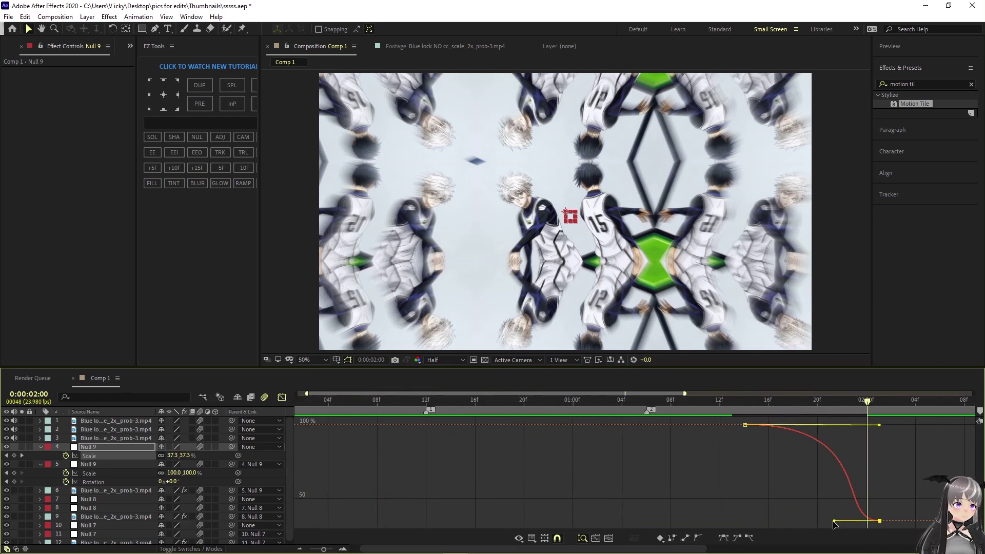
pyautogui.moveTo(833, 523); pyautogui.dragTo(895, 446)
pyautogui.click(281, 397)
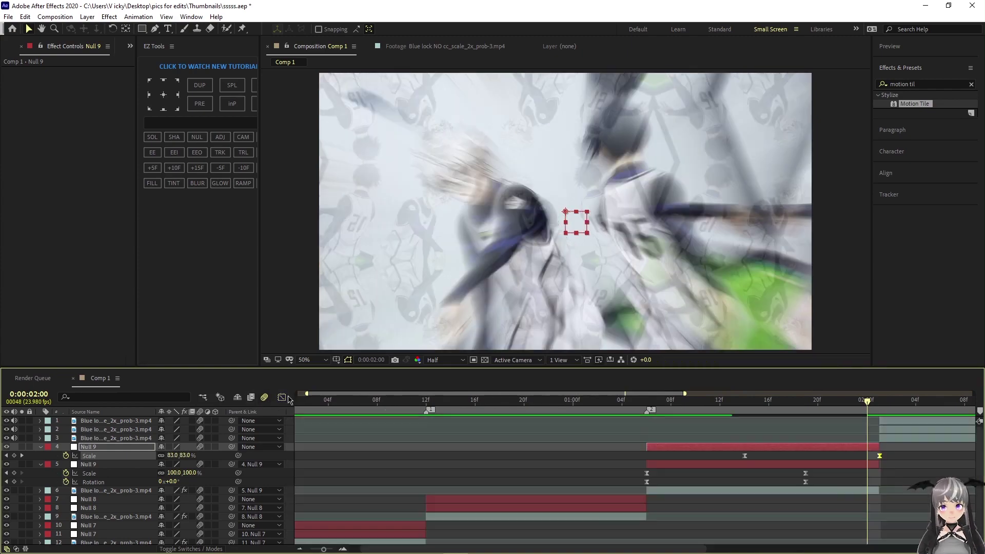
# - Preview the third clip's zoom-out and collapse the keyframed properties of both Null 9 layers
pyautogui.press('space')
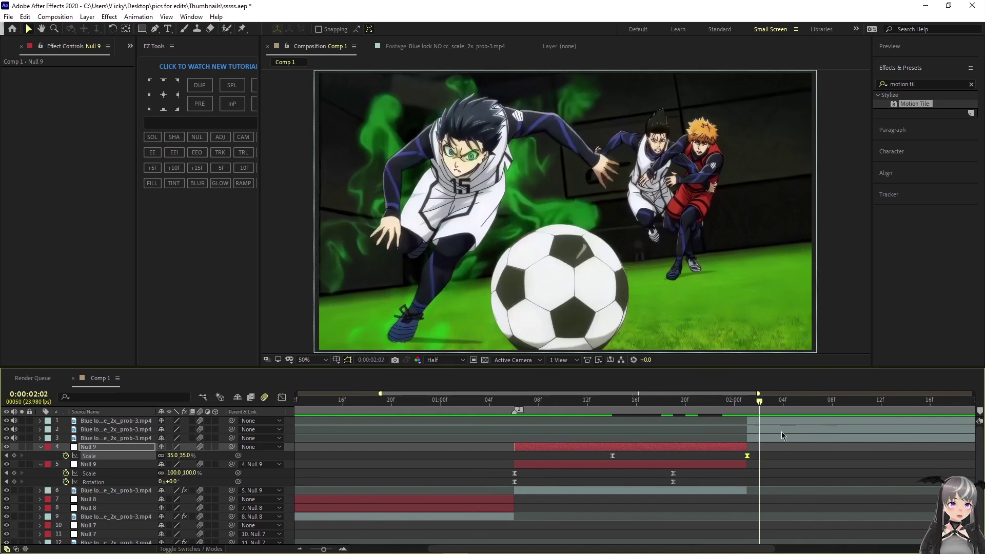
pyautogui.moveTo(721, 435)
pyautogui.mouseDown()
pyautogui.moveTo(698, 439)
pyautogui.moveTo(740, 437)
pyautogui.moveTo(706, 441)
pyautogui.mouseUp()
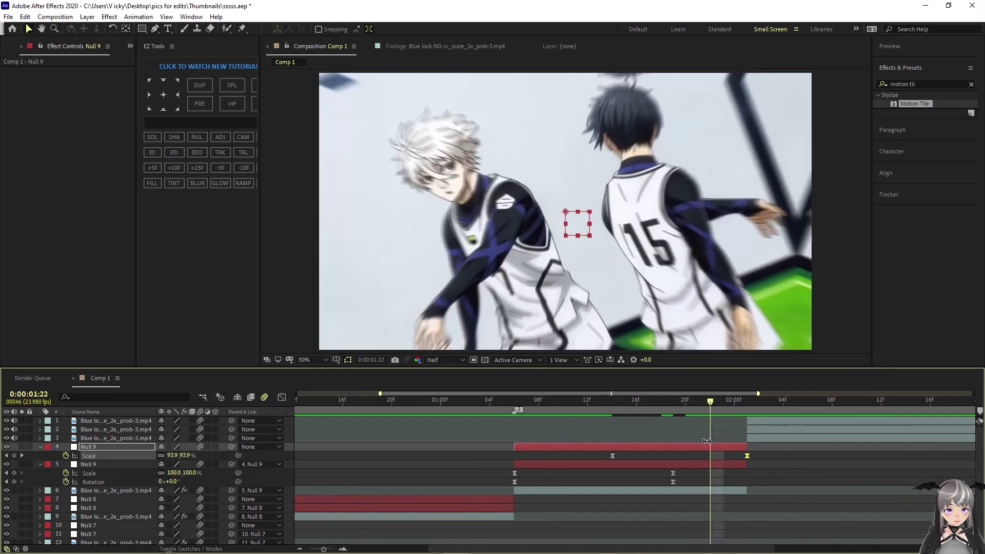
pyautogui.press('u')
pyautogui.press('y')
pyautogui.moveTo(711, 405); pyautogui.dragTo(783, 423)
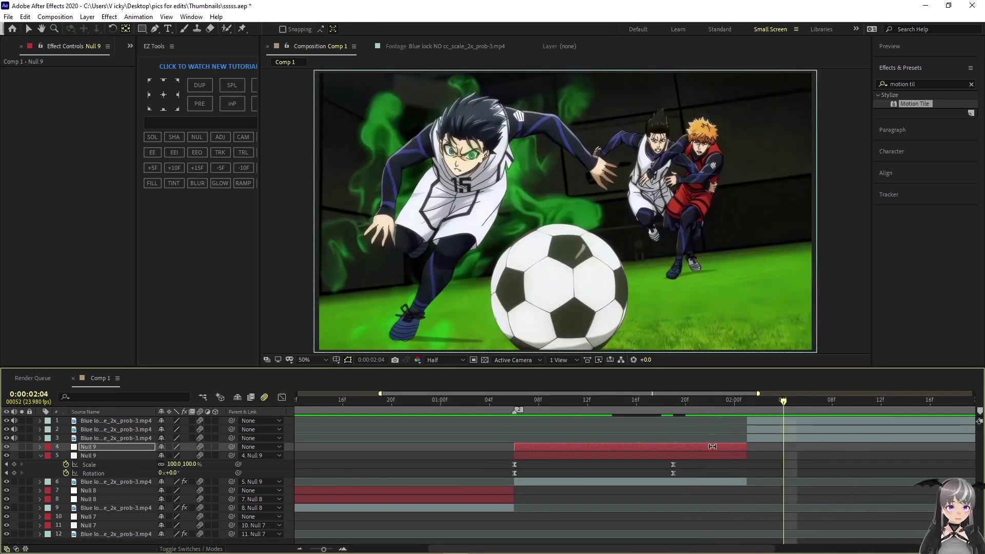
pyautogui.click(713, 456)
pyautogui.press('u')
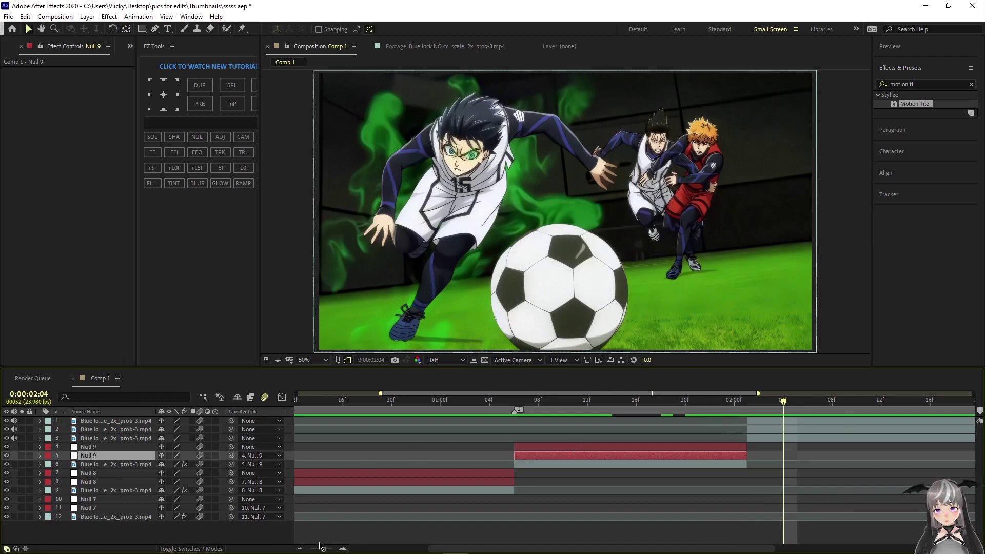
# - Save the project and play the whole edit from 0:00:00:00
pyautogui.moveTo(321, 547); pyautogui.dragTo(310, 548)
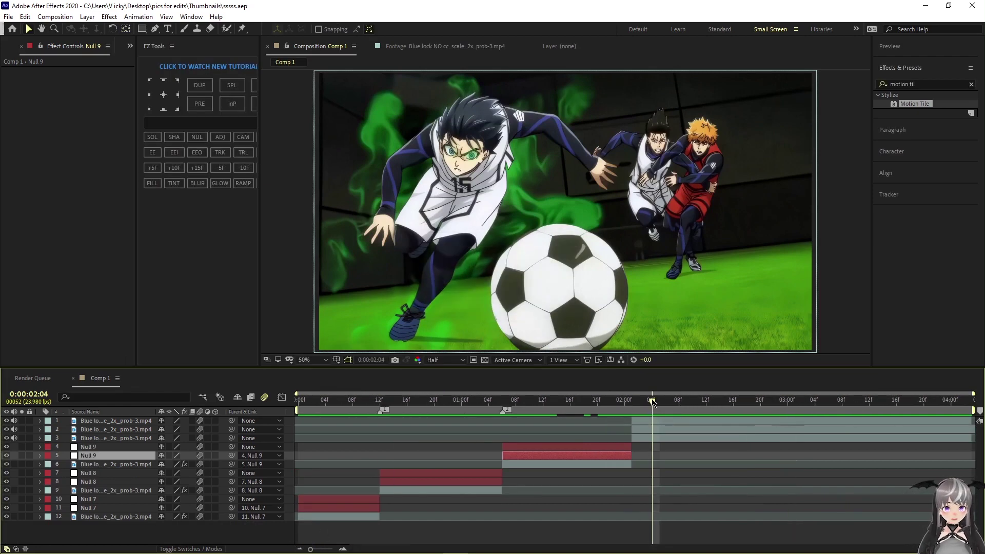
pyautogui.moveTo(652, 401); pyautogui.dragTo(299, 402)
pyautogui.press('space')
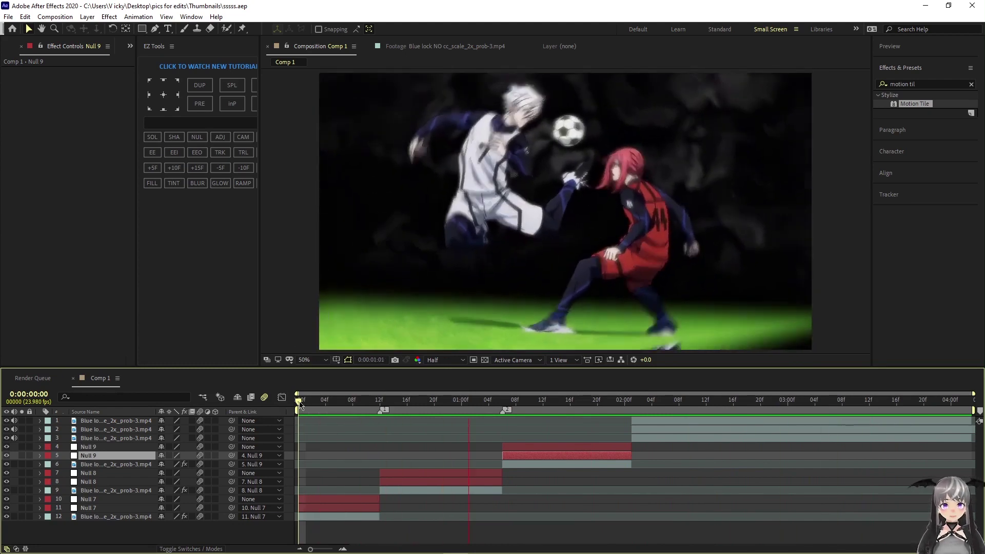
pyautogui.press('space')
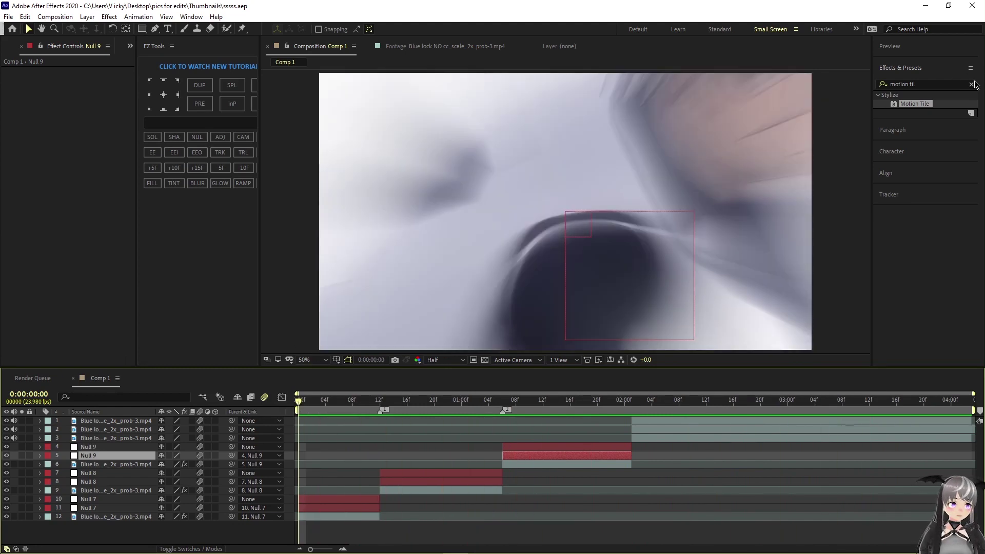
# - Clear the Motion Tile effect search and add a new adjustment layer to Comp 1
pyautogui.click(971, 84)
pyautogui.click(885, 67)
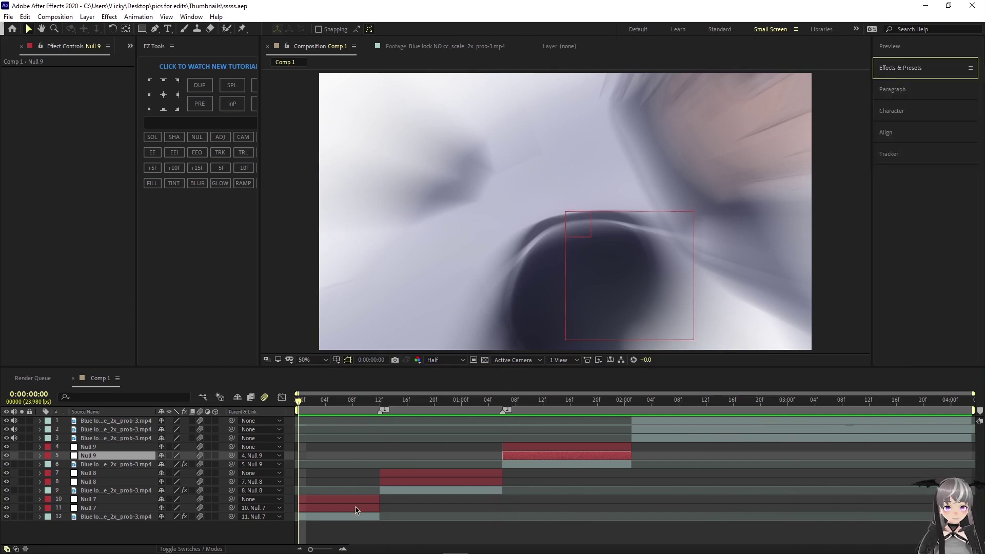
pyautogui.click(334, 517)
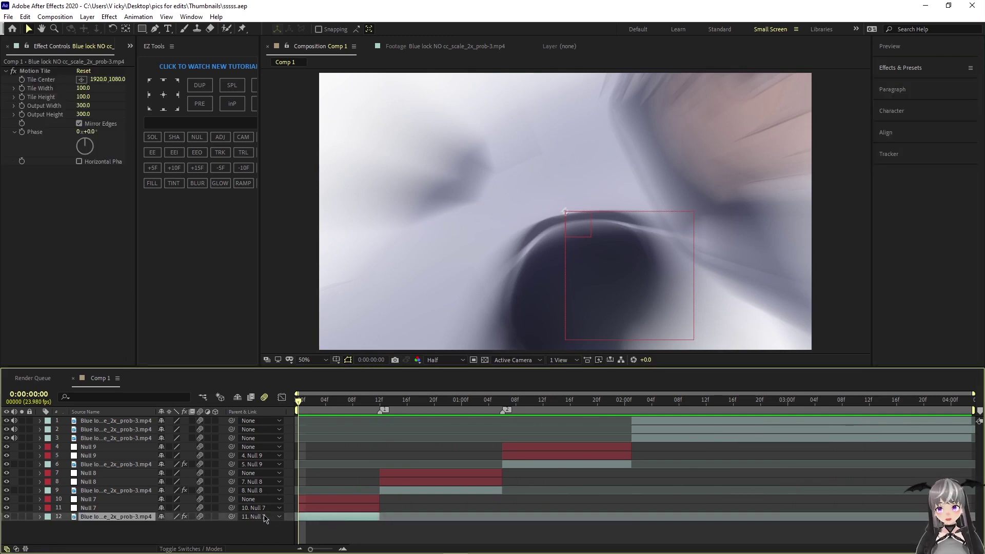
pyautogui.click(230, 541)
pyautogui.rightClick(205, 534)
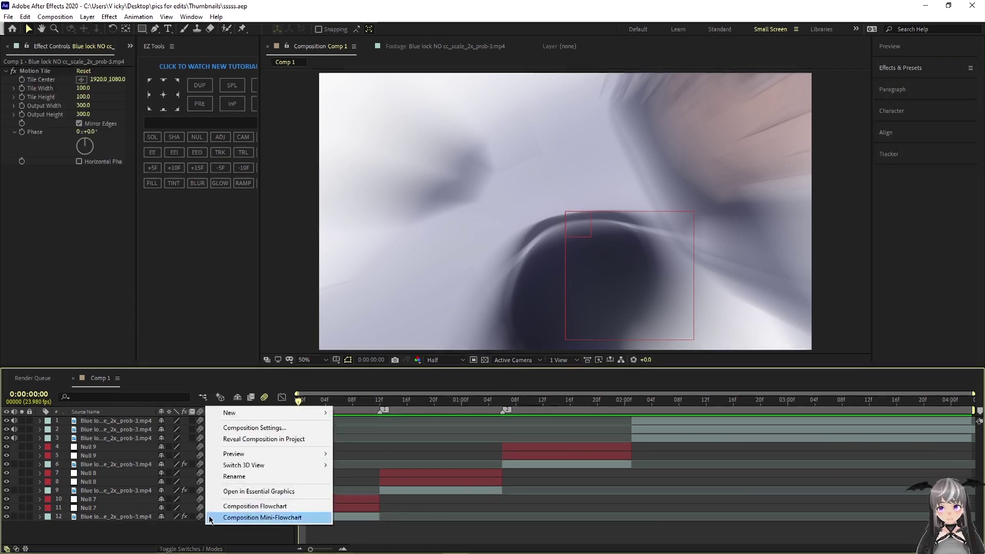
pyautogui.moveTo(248, 412)
pyautogui.click(352, 495)
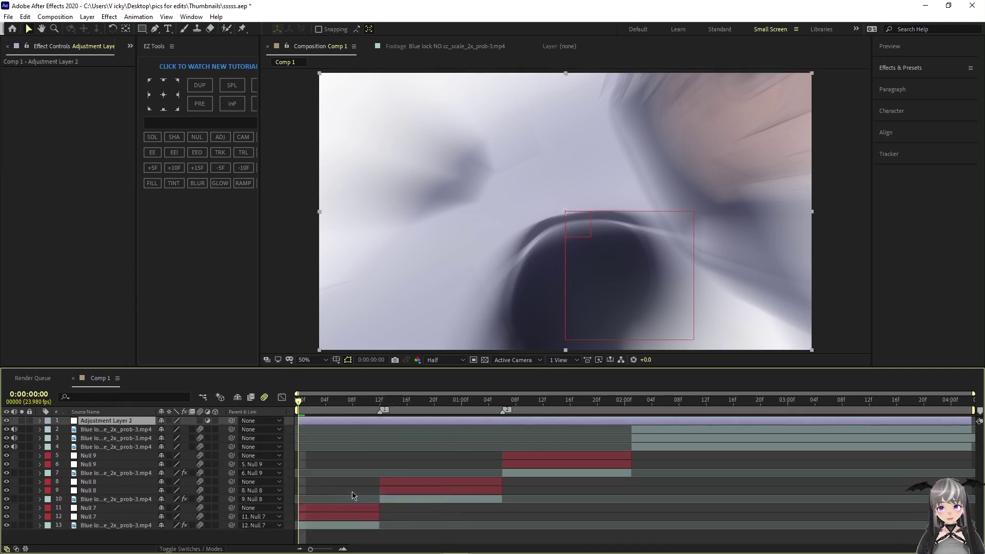
# - Split the adjustment layer at 0:00:00:12, 0:00:01:06 and 0:00:02:01, and delete the piece after 0:00:02:01
pyautogui.moveTo(308, 400); pyautogui.dragTo(380, 458)
pyautogui.hotkey('ctrl', 'shift', 'd')
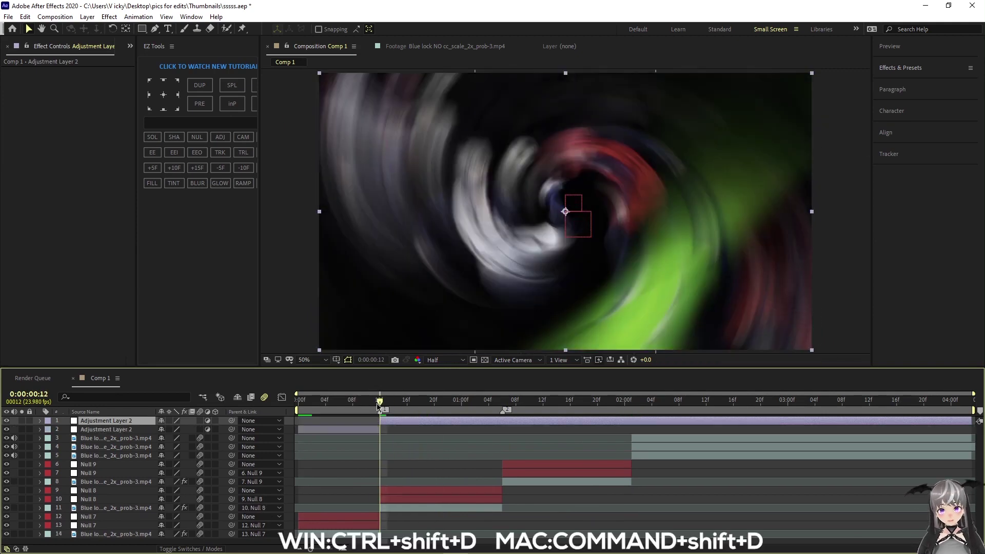
pyautogui.moveTo(380, 400); pyautogui.dragTo(635, 402)
pyautogui.hotkey('ctrl', 'shift', 'd')
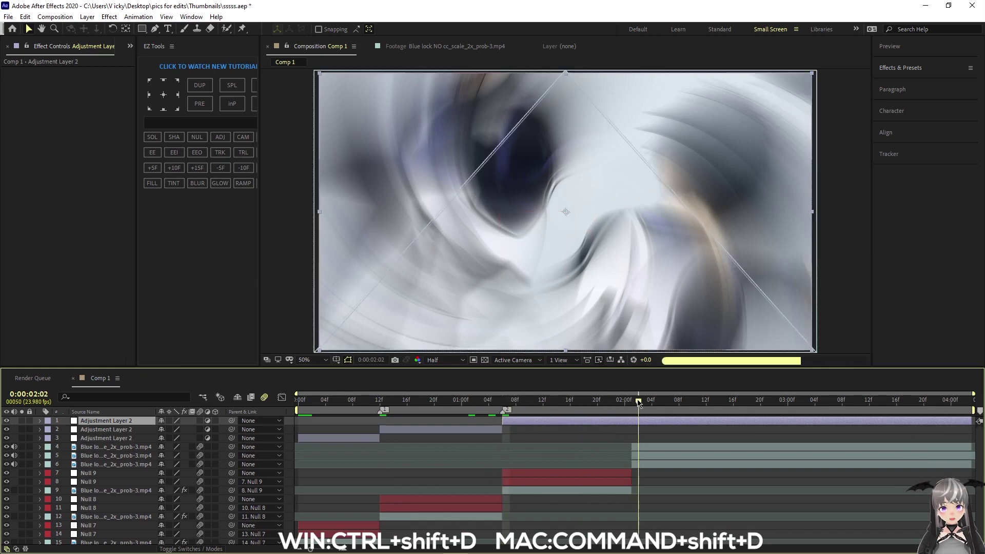
pyautogui.hotkey('ctrl', 'shift', 'd')
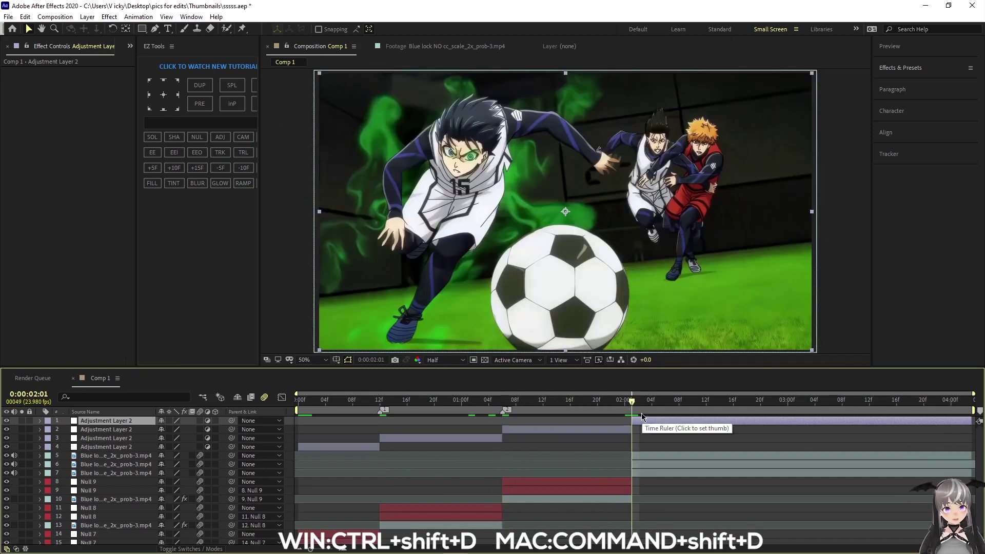
pyautogui.press('Delete')
pyautogui.press('Home')
pyautogui.press('space')
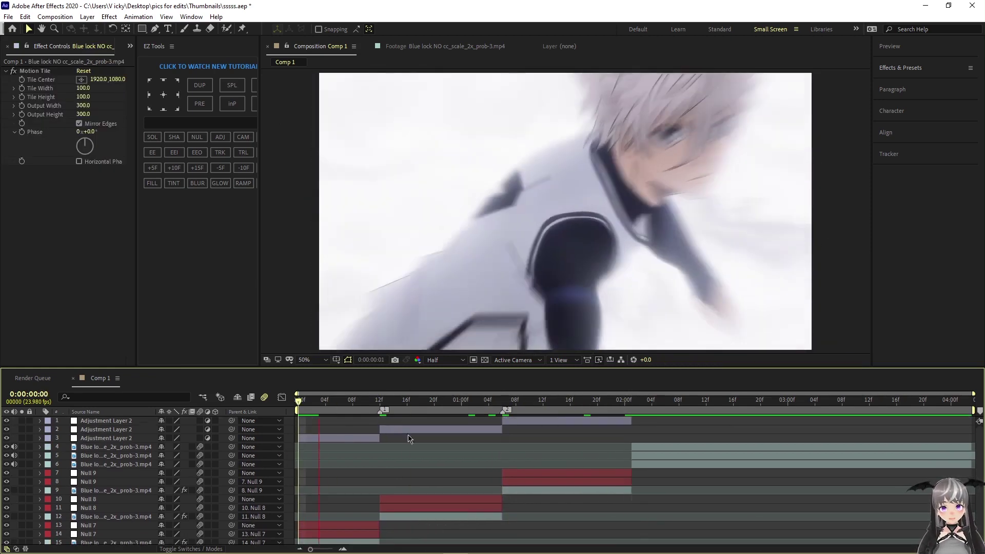
# - Duplicate the third clip's adjustment layer, start the copy at 0:00:02:01 and extend it to the composition's end
pyautogui.click(601, 421)
pyautogui.hotkey('ctrl', 'd')
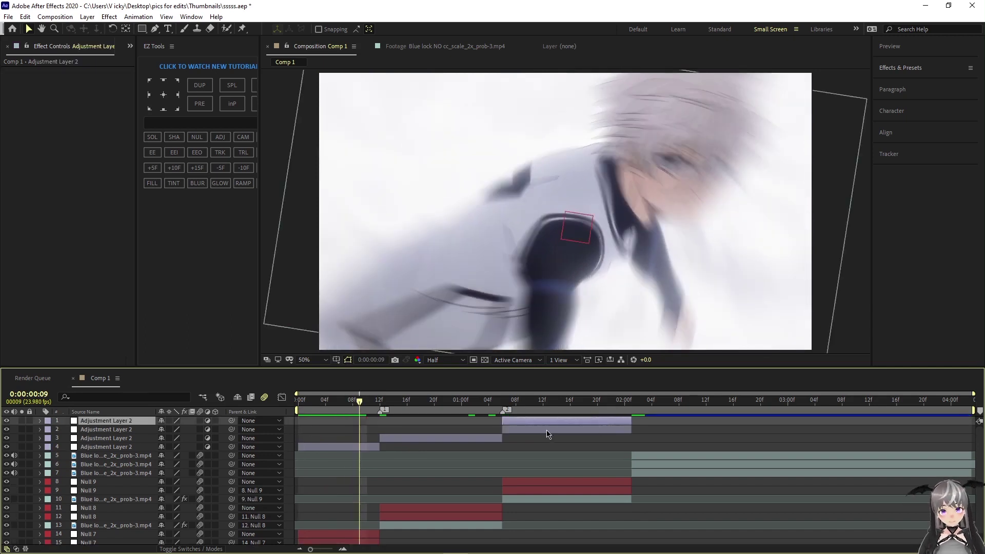
pyautogui.moveTo(539, 421); pyautogui.dragTo(668, 422)
pyautogui.moveTo(760, 420); pyautogui.dragTo(924, 420)
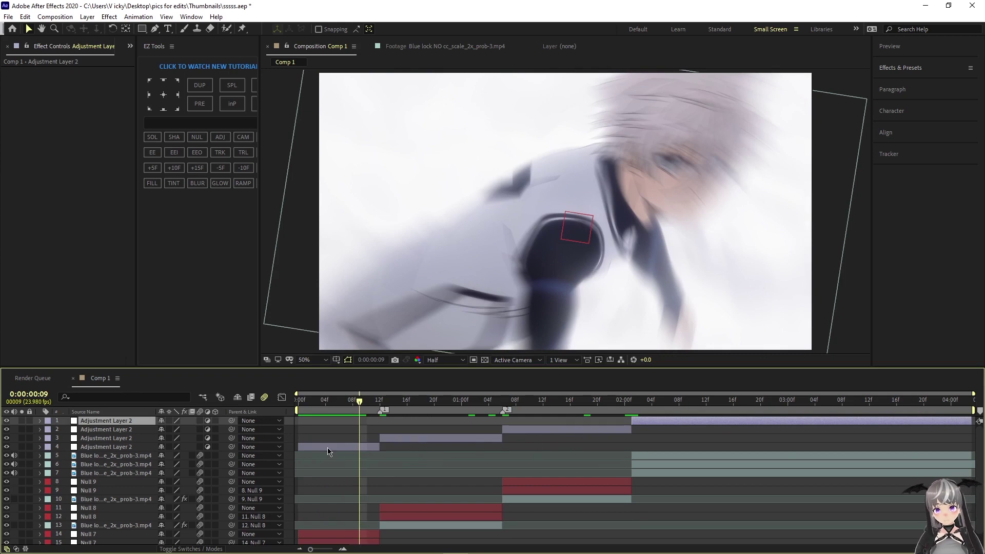
# - Move the adjustment layers of the first, second and third clips directly above their matching nulls in the layer stack
pyautogui.click(328, 451)
pyautogui.moveTo(92, 452); pyautogui.dragTo(73, 530)
pyautogui.click(97, 439)
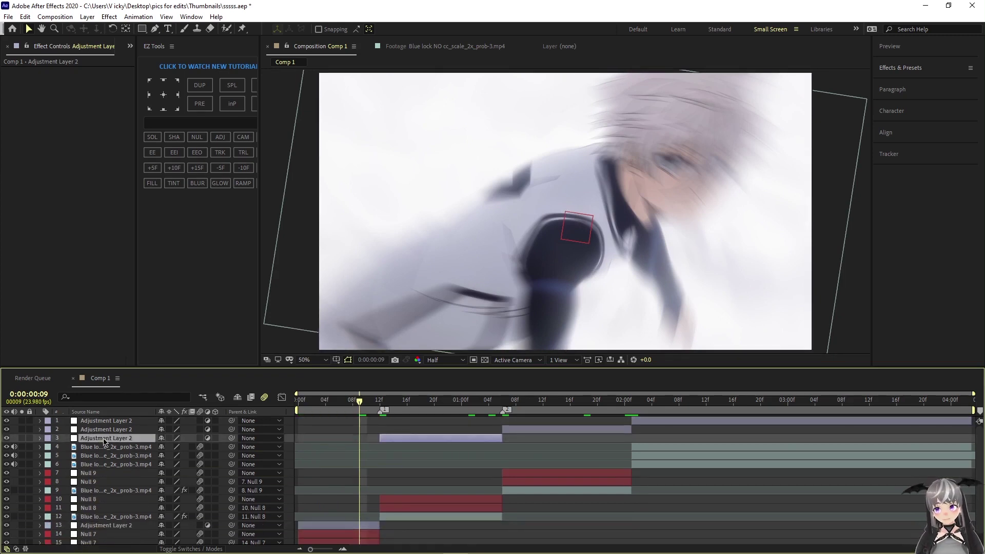
pyautogui.moveTo(106, 440); pyautogui.dragTo(103, 490)
pyautogui.click(118, 433)
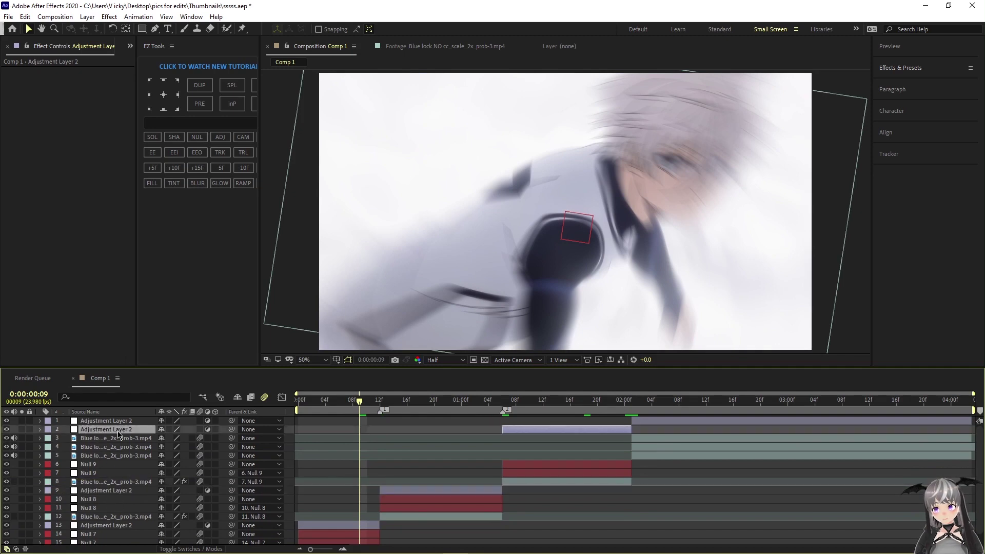
pyautogui.moveTo(121, 439); pyautogui.dragTo(128, 456)
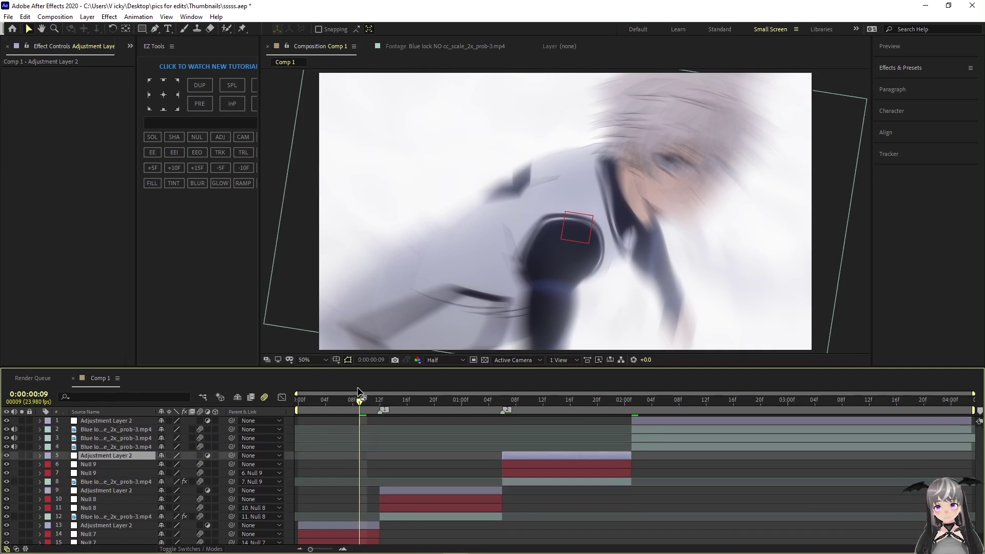
# - Return to 0:00:00:00, search the effects for "transform" and apply Transform to the first clip's adjustment layer
pyautogui.press('Home')
pyautogui.click(931, 71)
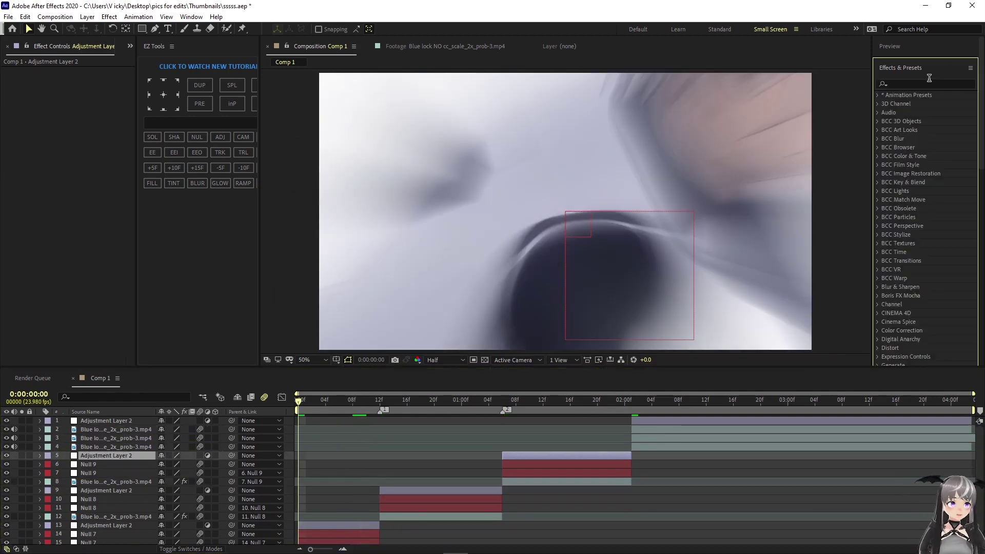
pyautogui.click(930, 82)
pyautogui.write('trnsform')
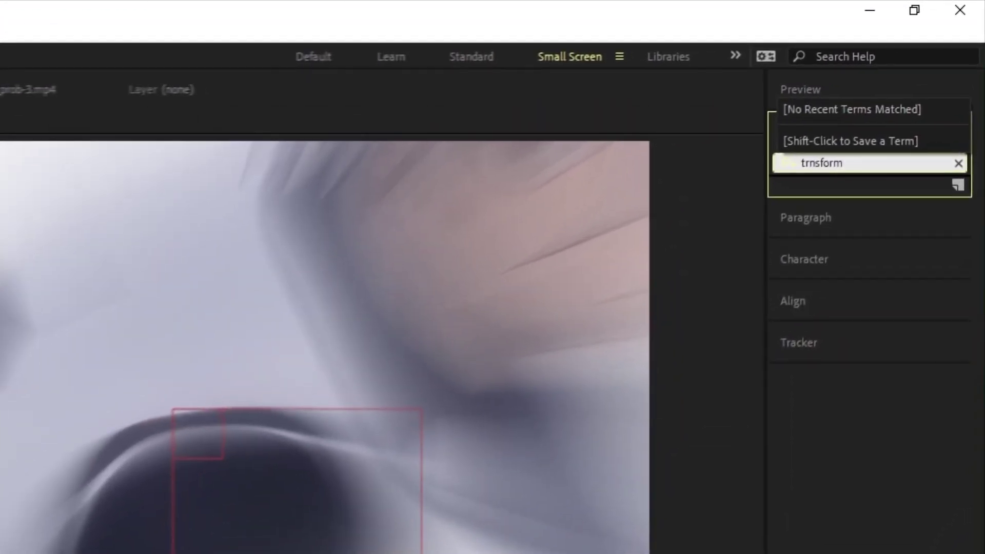
pyautogui.press('BackSpace')
pyautogui.press('BackSpace')
pyautogui.press('BackSpace')
pyautogui.press('BackSpace')
pyautogui.press('BackSpace')
pyautogui.press('BackSpace')
pyautogui.write('an')
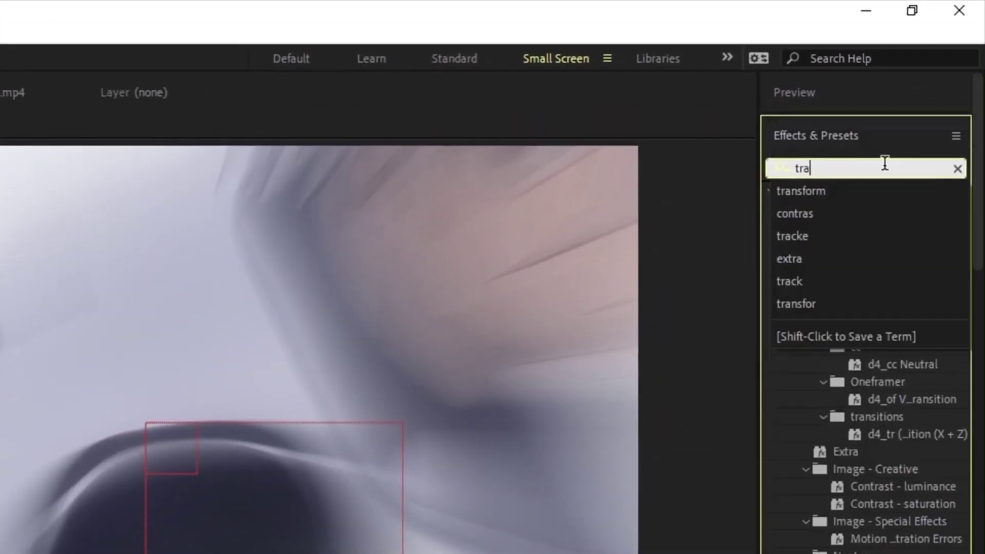
pyautogui.write('sform')
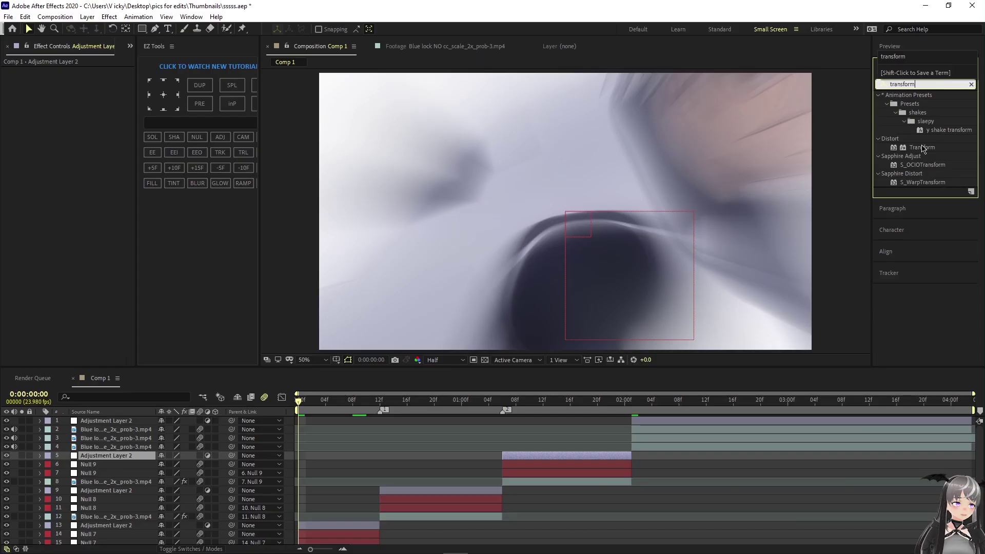
pyautogui.moveTo(858, 294); pyautogui.dragTo(319, 525)
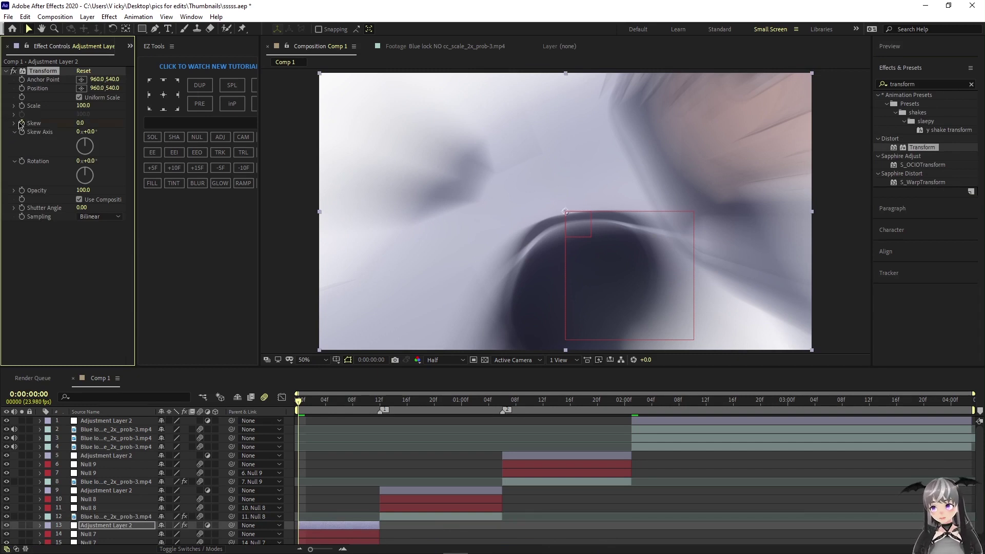
# - Move the first adjustment layer's Skew keyframe to 0:00:00:12 and set Skew to 50 at 0:00:00:00
pyautogui.press('u')
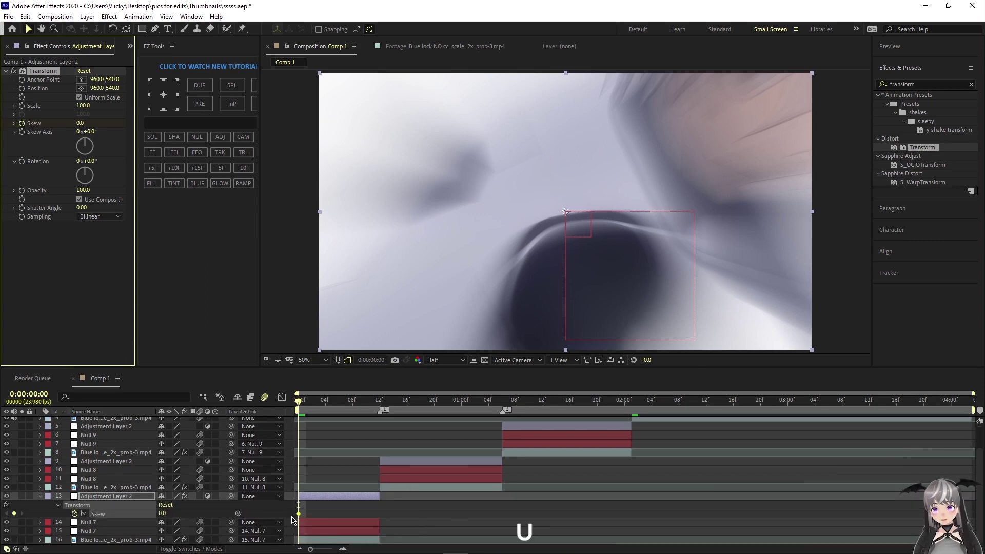
pyautogui.moveTo(298, 514); pyautogui.dragTo(312, 515)
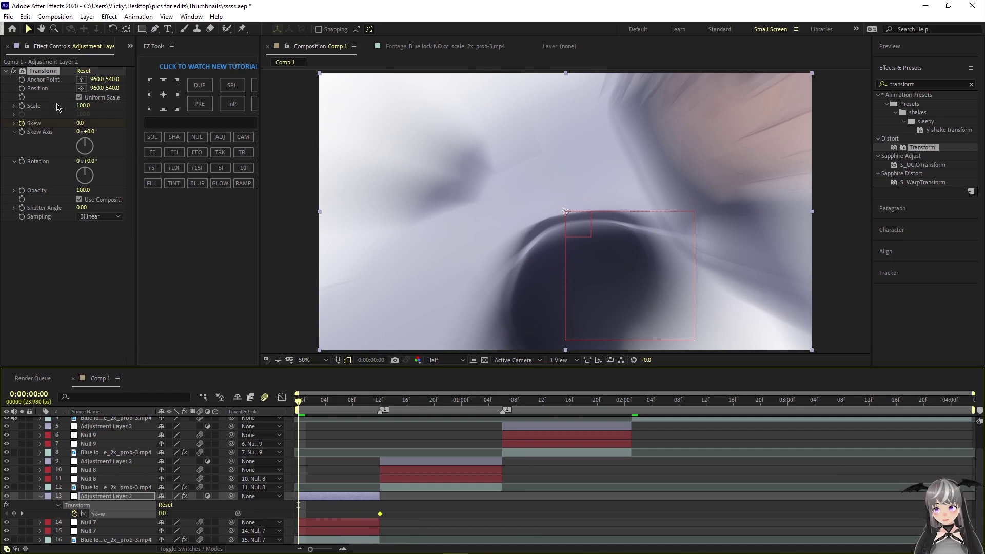
pyautogui.click(79, 124)
pyautogui.write('28')
pyautogui.press('Return')
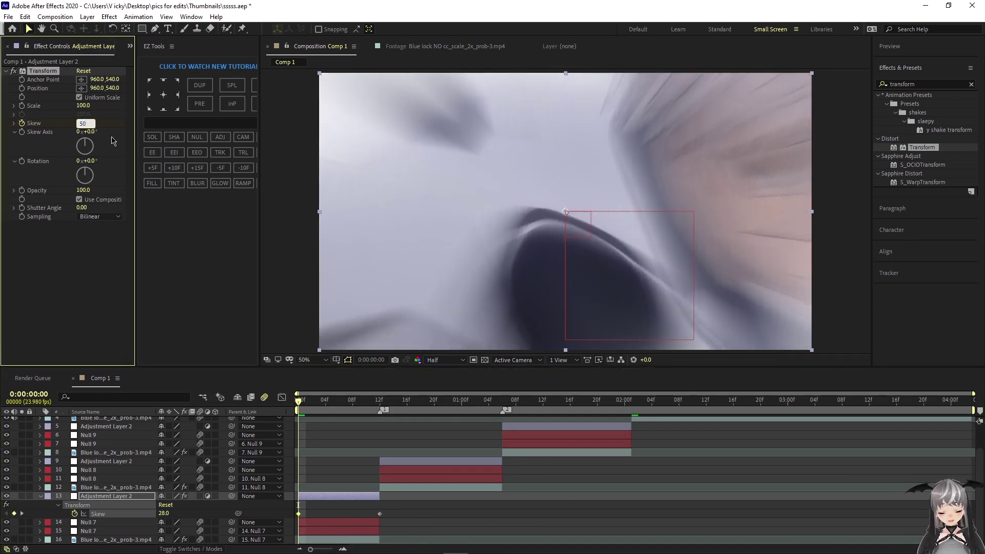
pyautogui.press('Return')
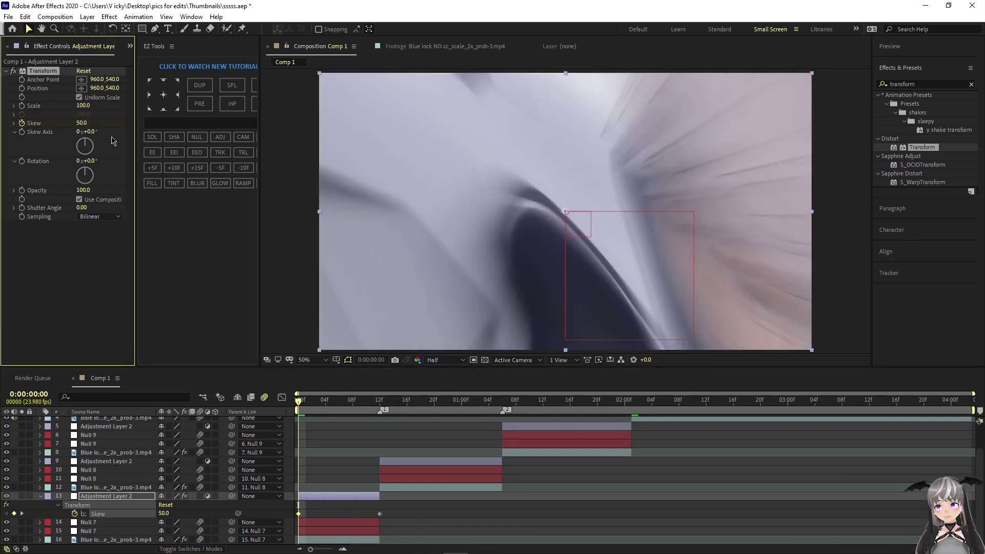
# - Give the first adjustment layer's Skew Axis the expression time*1500 and preview the result
pyautogui.keyDown('alt'); pyautogui.click(22, 132); pyautogui.keyUp('alt')
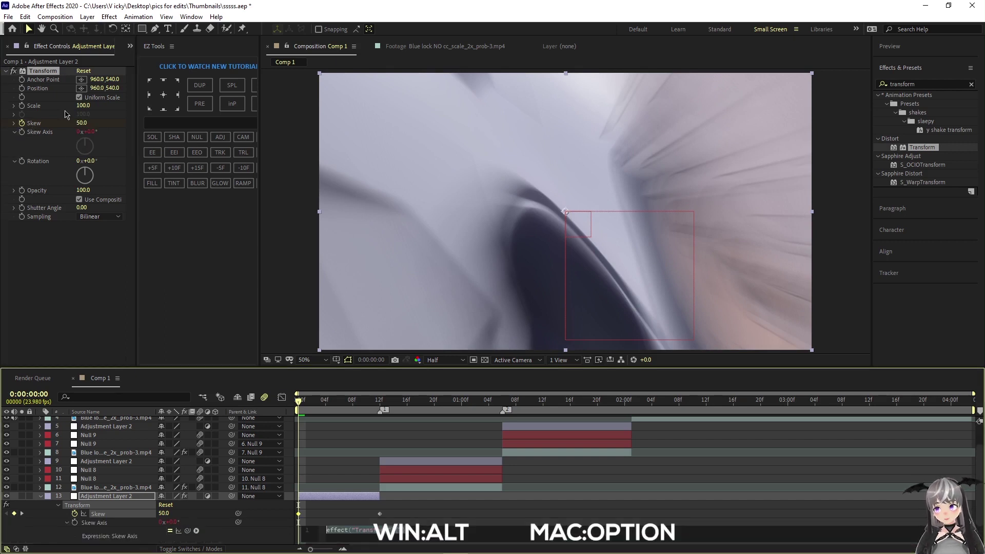
pyautogui.scroll(-1, 330, 444)
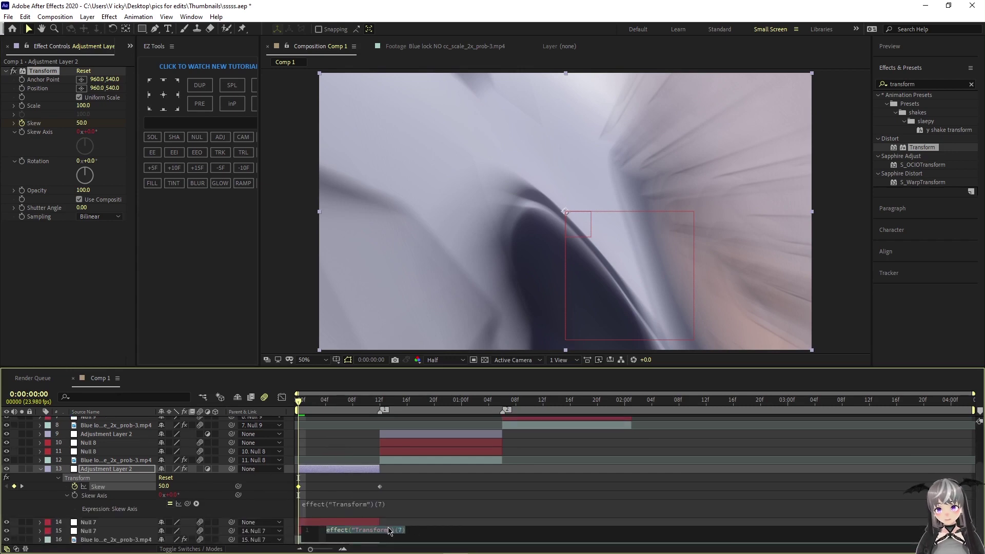
pyautogui.write('time*')
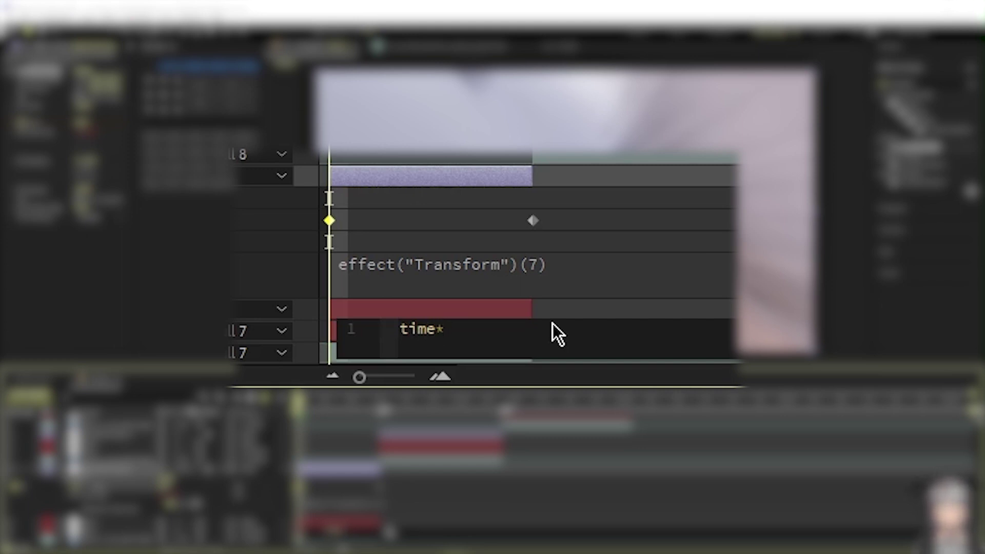
pyautogui.write('1500')
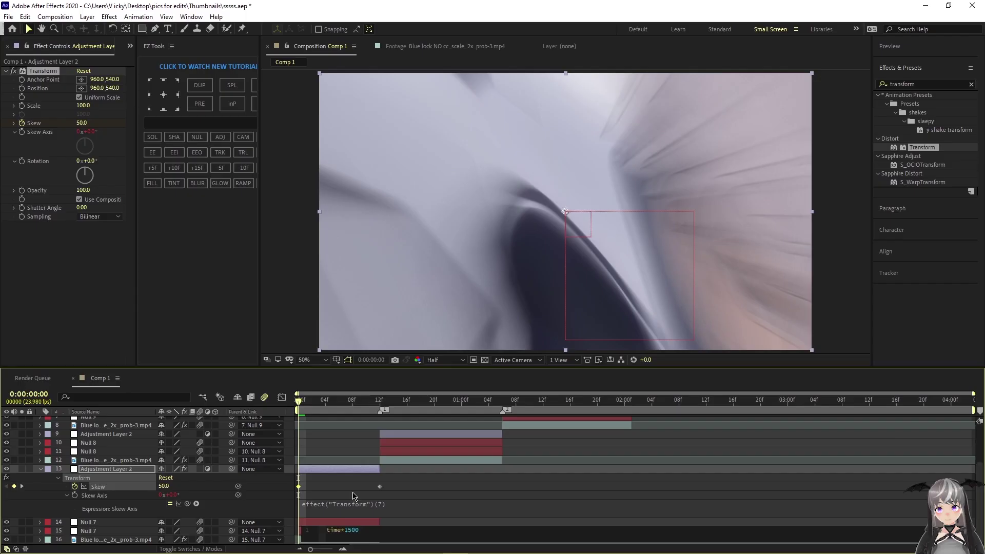
pyautogui.click(352, 494)
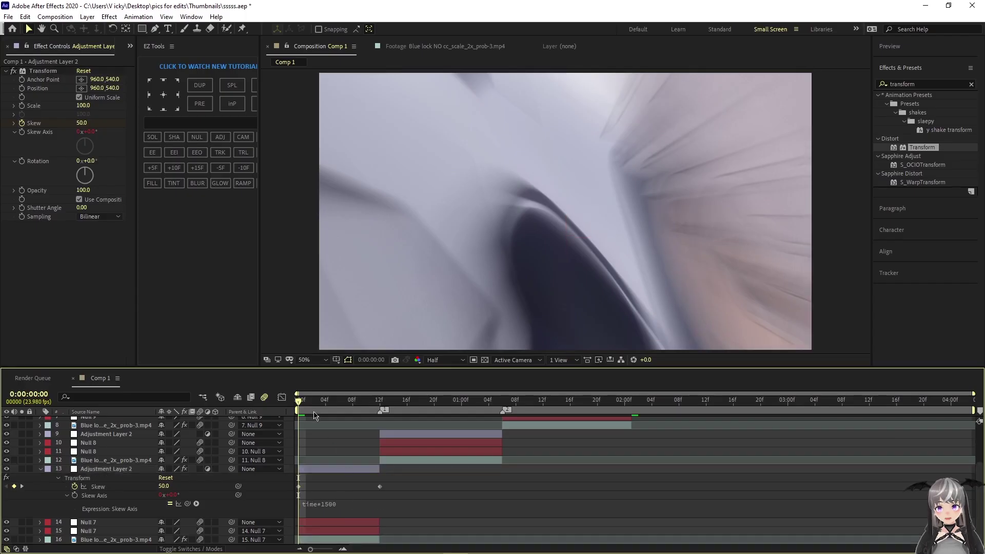
pyautogui.press('space')
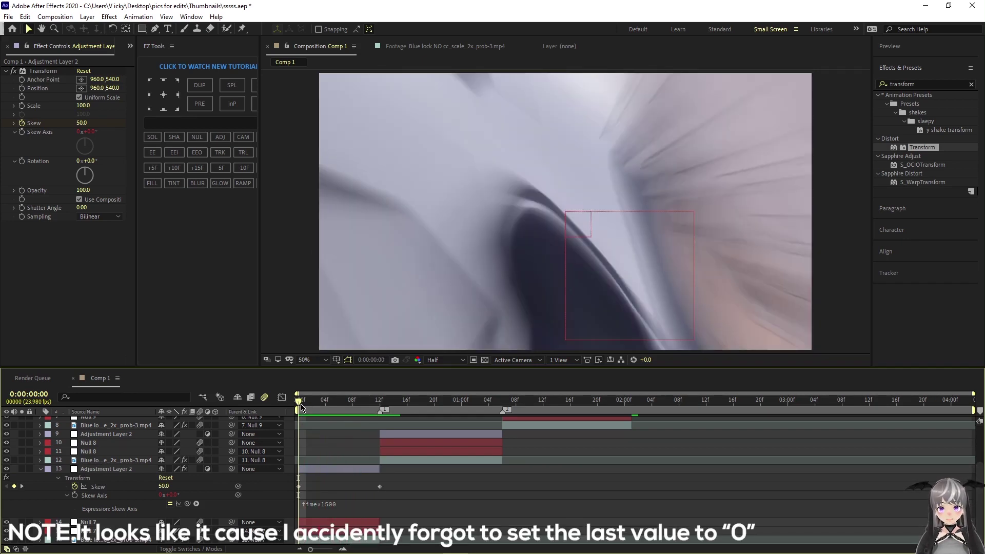
pyautogui.press('space')
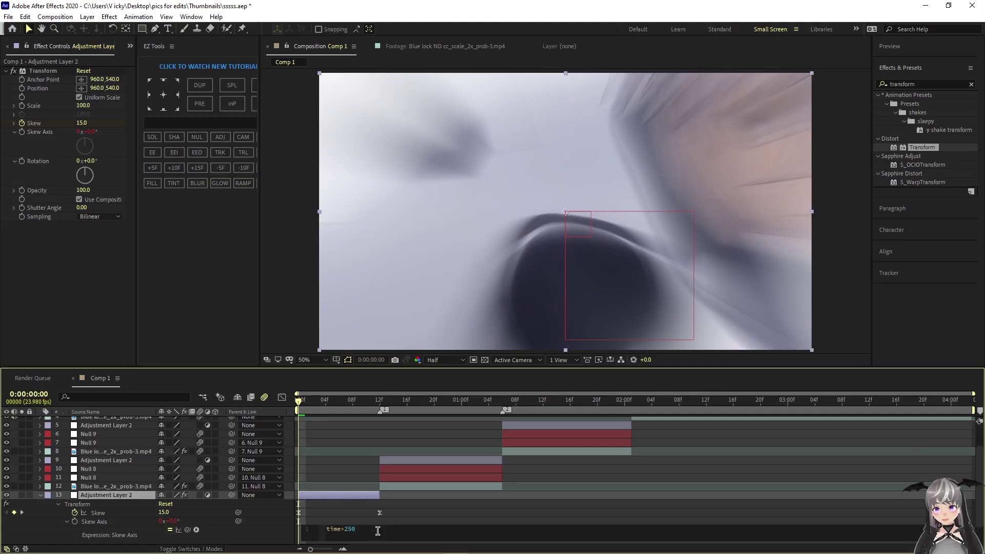
# - Apply the expression time*250 to the first adjustment layer's Skew Axis, collapse its properties and preview the edit
pyautogui.click(358, 512)
pyautogui.click(355, 496)
pyautogui.press('u')
pyautogui.press('space')
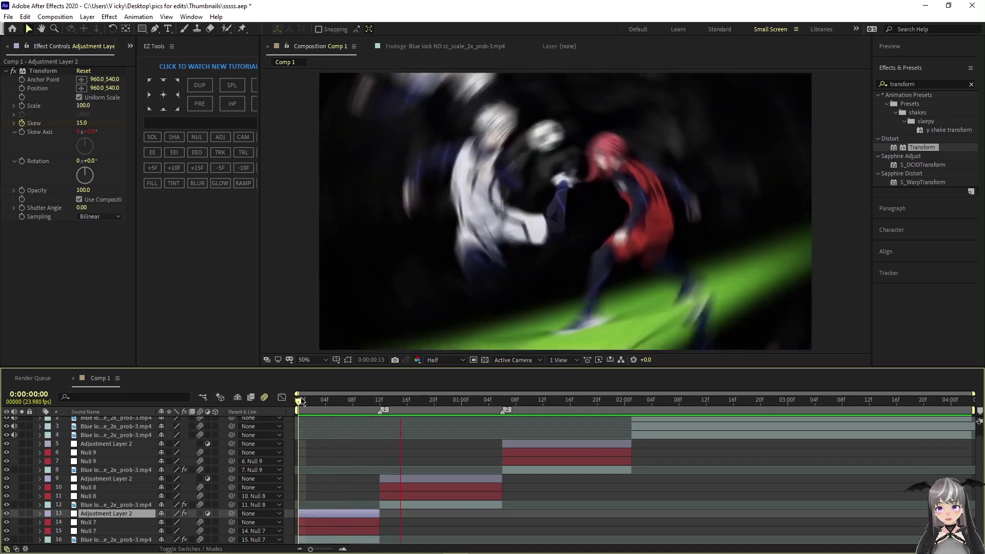
pyautogui.press('space')
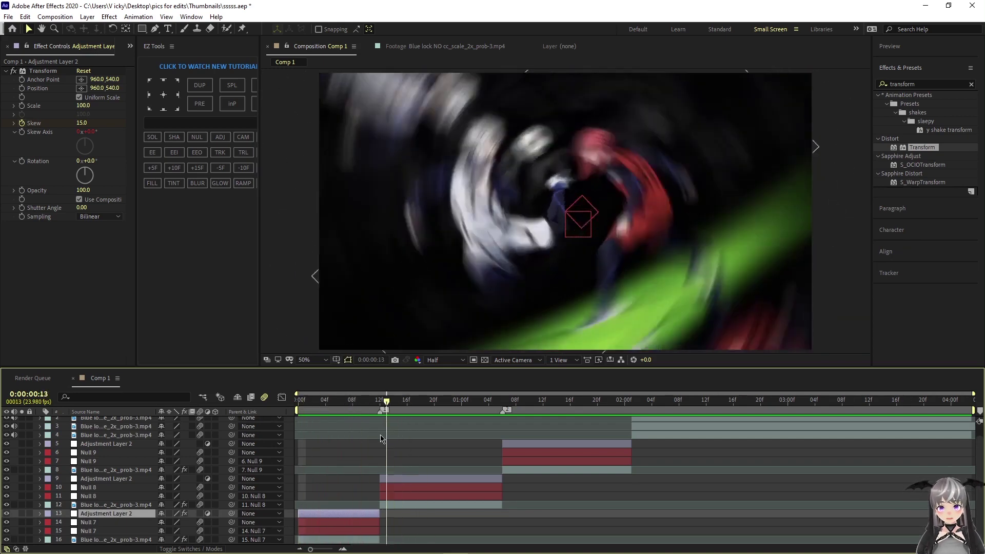
# - Copy both Skew keyframes from the first adjustment layer and paste them onto the second clip's adjustment layer at 0:00:00:12
pyautogui.press('pageup')
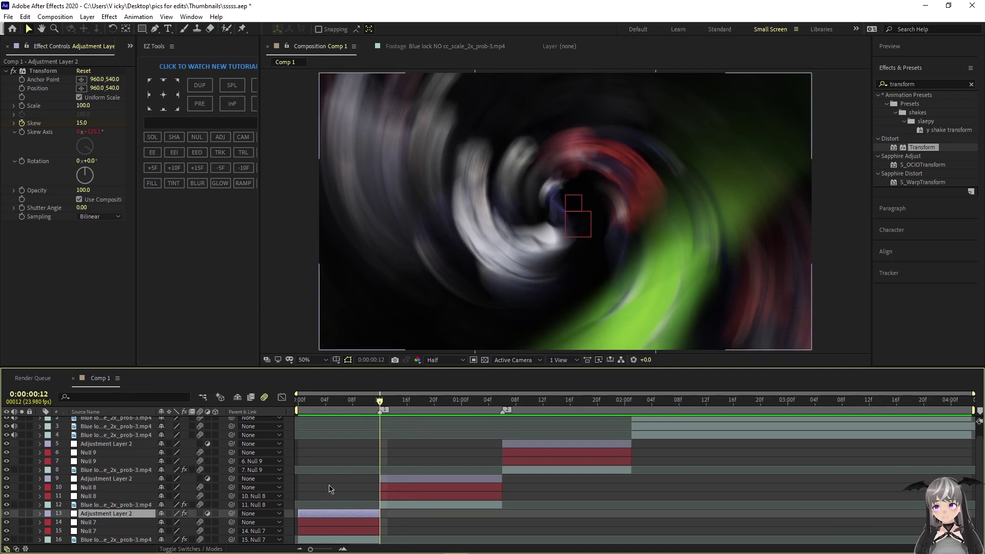
pyautogui.press('u')
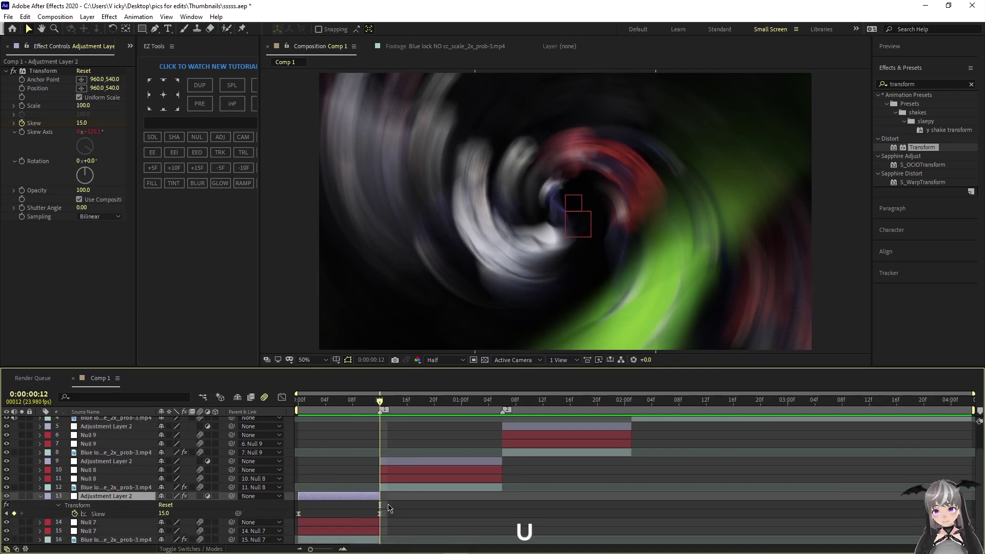
pyautogui.moveTo(398, 510); pyautogui.dragTo(285, 523)
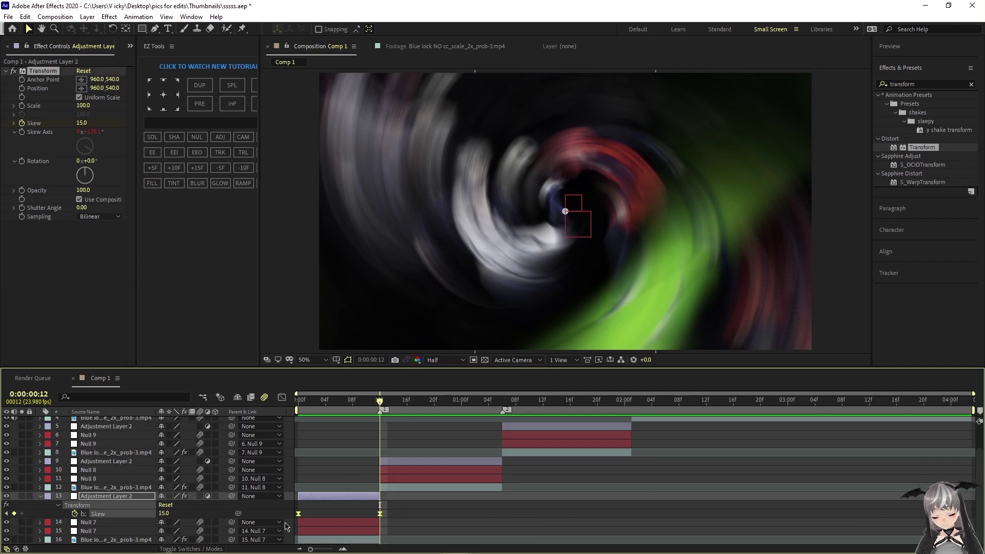
pyautogui.hotkey('ctrl', 'c')
pyautogui.press('u')
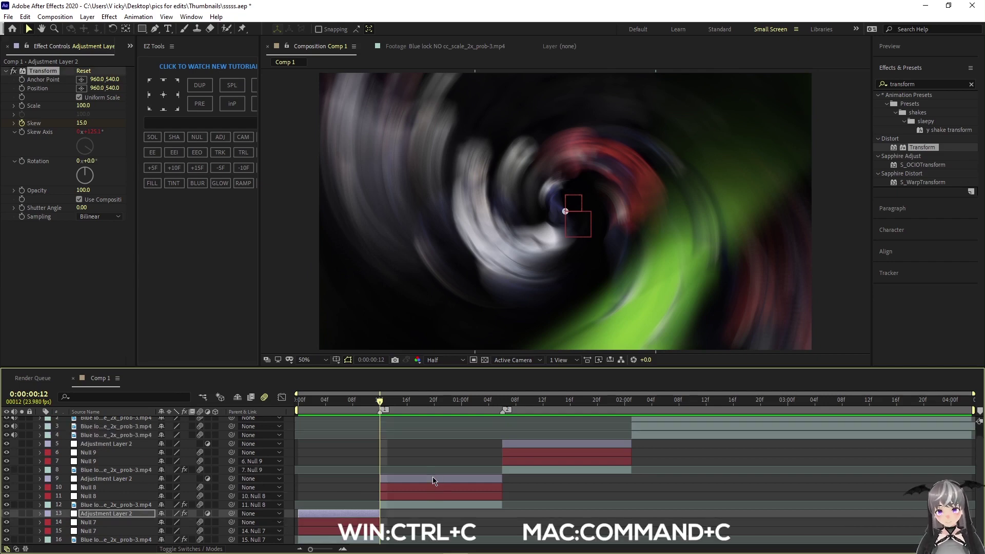
pyautogui.click(432, 480)
pyautogui.hotkey('ctrl', 'v')
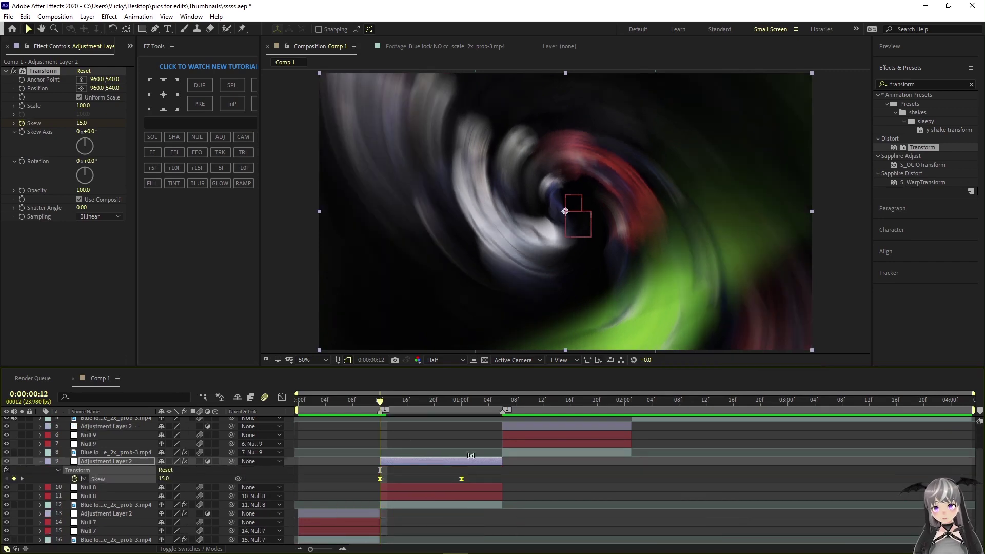
# - Move the second adjustment layer's last Skew keyframe to the layer's end at 0:00:01:06 and collapse its properties
pyautogui.click(467, 481)
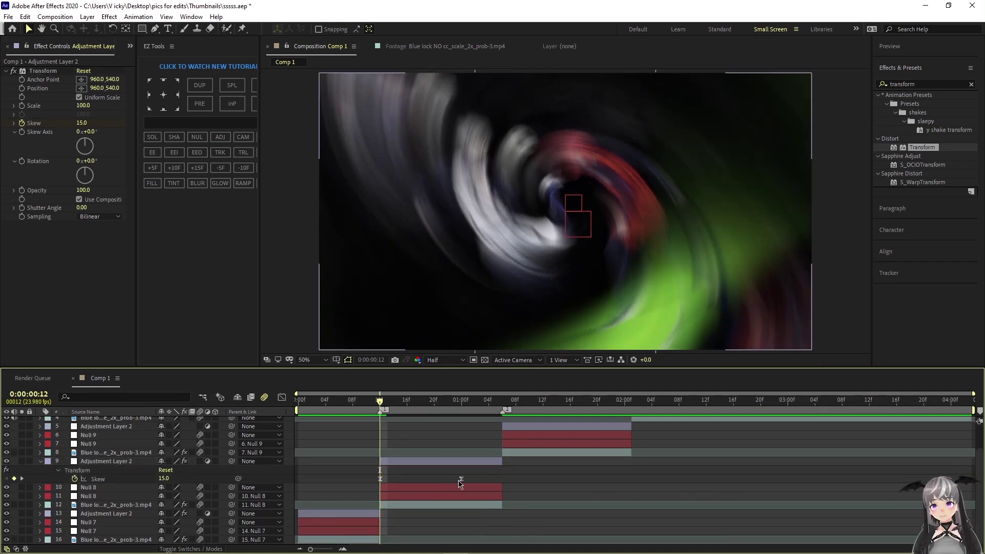
pyautogui.click(461, 479)
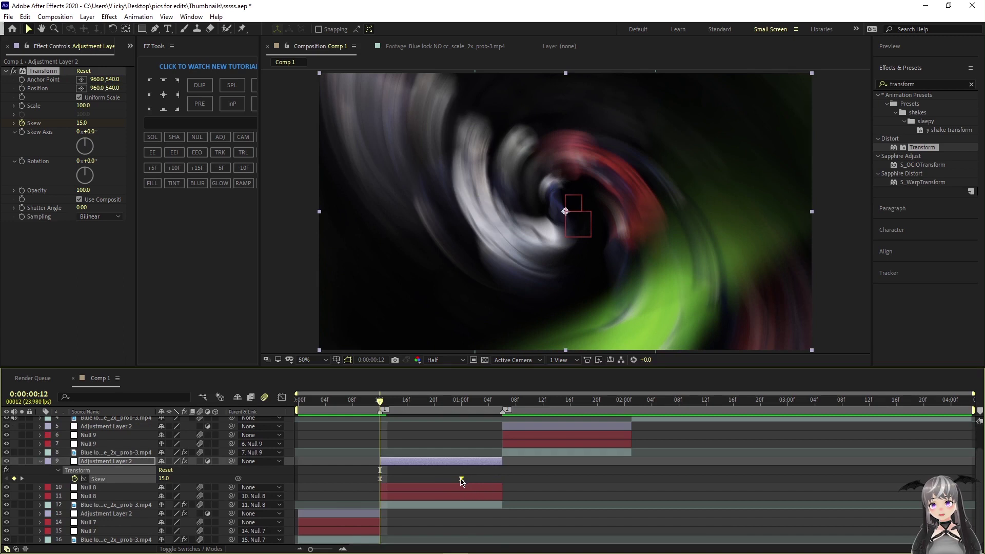
pyautogui.moveTo(460, 479); pyautogui.dragTo(497, 482)
pyautogui.moveTo(310, 549); pyautogui.dragTo(321, 550)
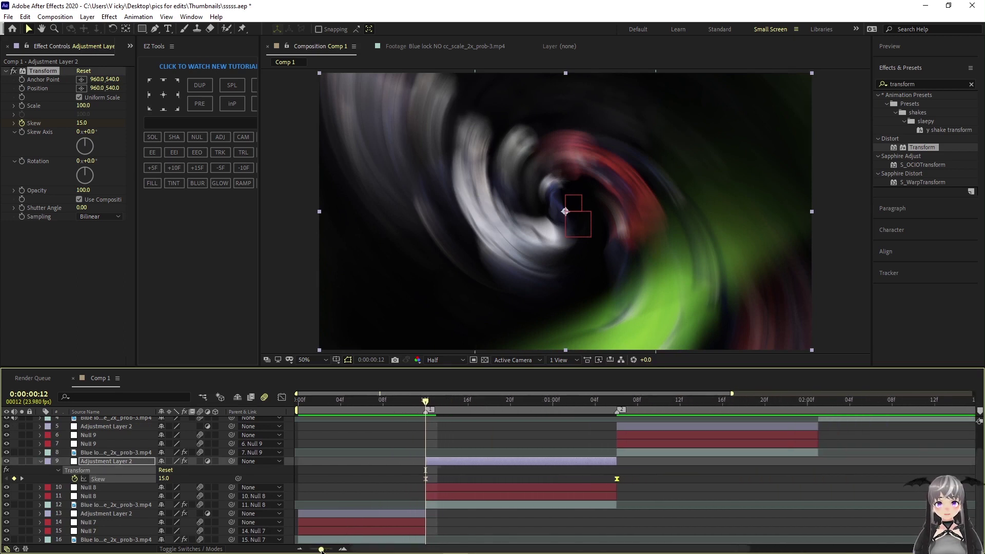
pyautogui.press('u')
# - Preview the second clip's skew animation from 0:00:00:12
pyautogui.press('space')
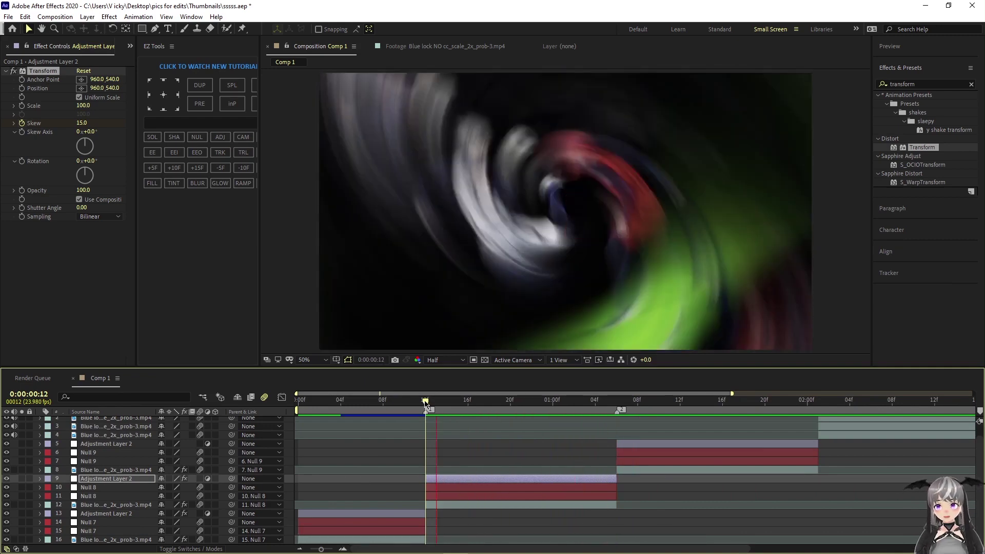
pyautogui.press('space')
pyautogui.press('space')
pyautogui.press('space')
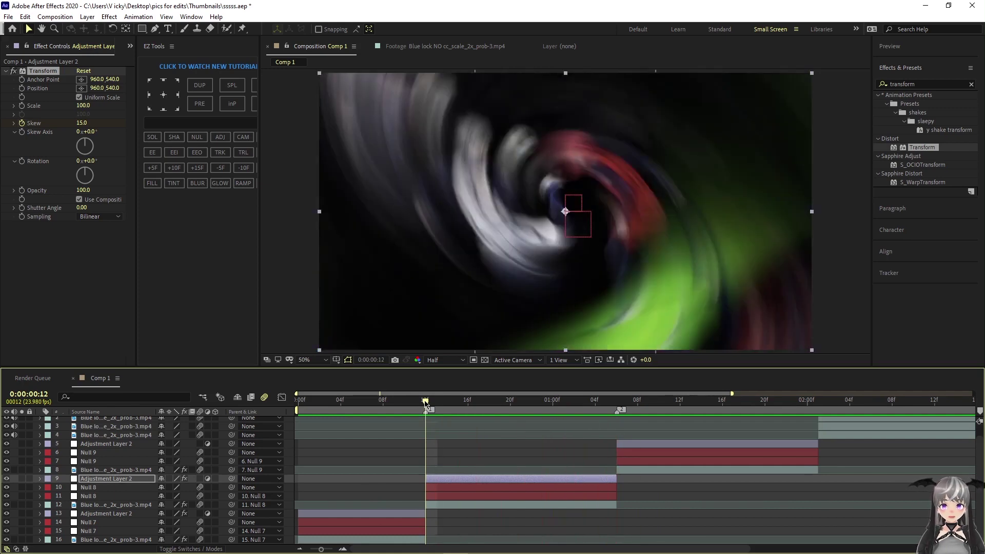
pyautogui.moveTo(425, 403)
pyautogui.mouseDown()
pyautogui.moveTo(470, 410)
pyautogui.moveTo(425, 410)
pyautogui.mouseUp()
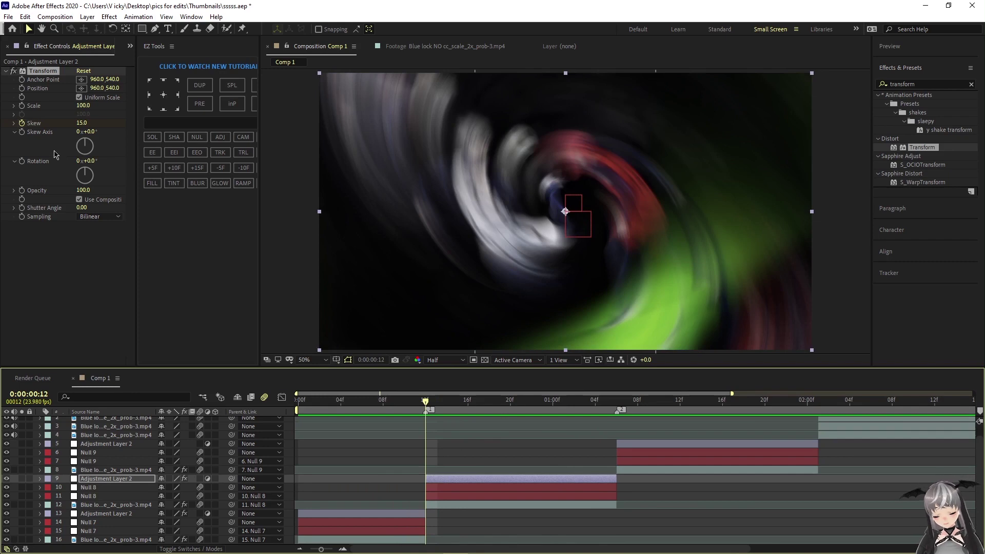
# - Apply the expression time*250 to the Skew Axis of the second clip's adjustment layer
pyautogui.keyDown('alt'); pyautogui.click(22, 133); pyautogui.keyUp('alt')
pyautogui.scroll(-3, 377, 492)
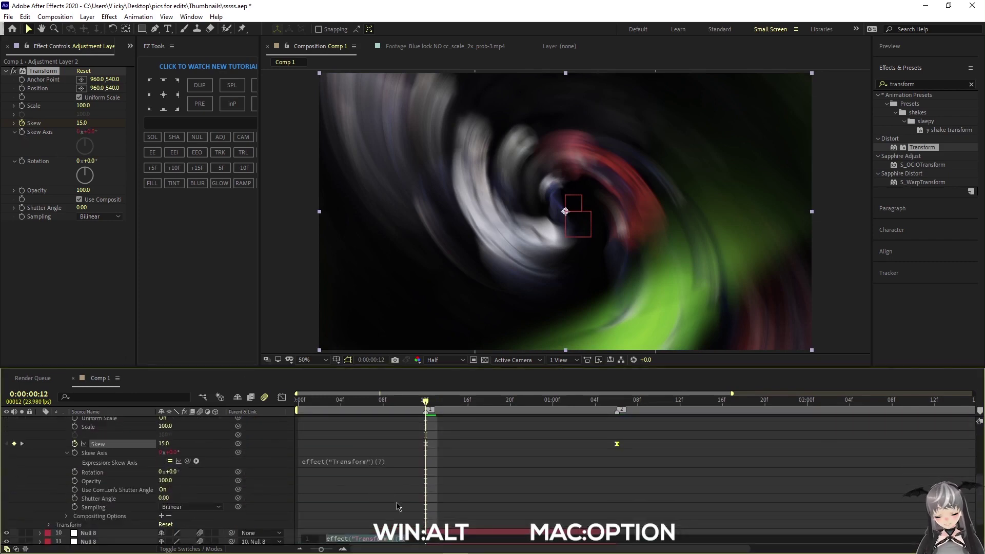
pyautogui.write('time')
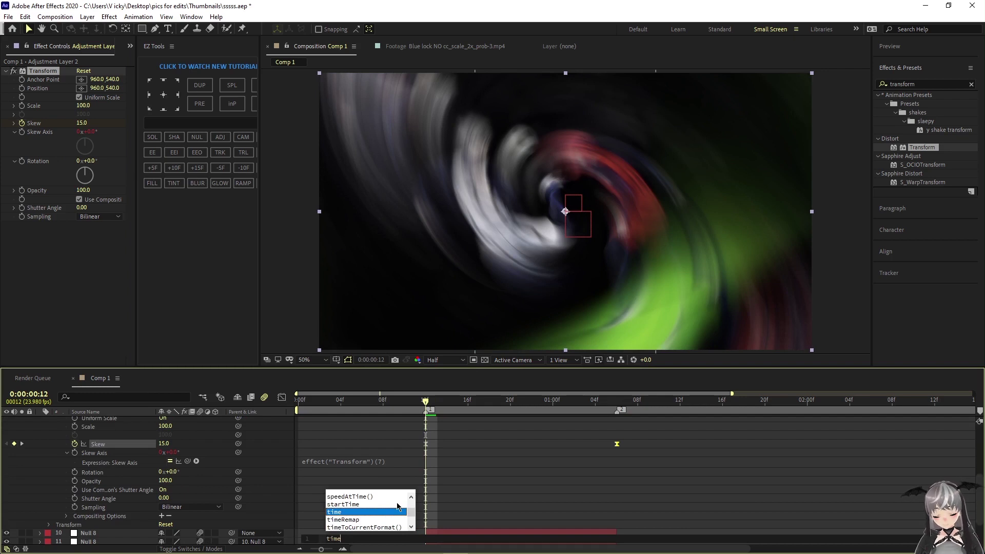
pyautogui.write('*')
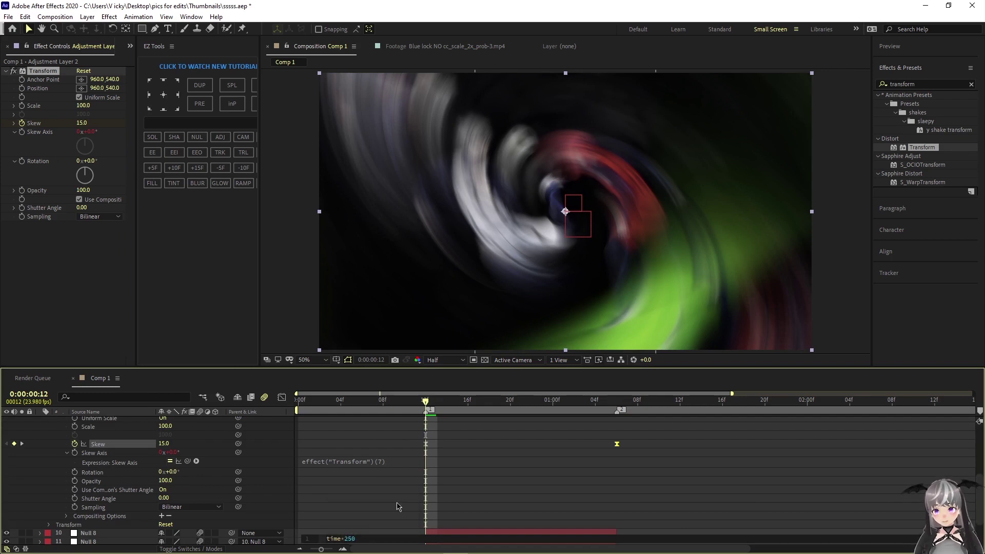
pyautogui.click(398, 507)
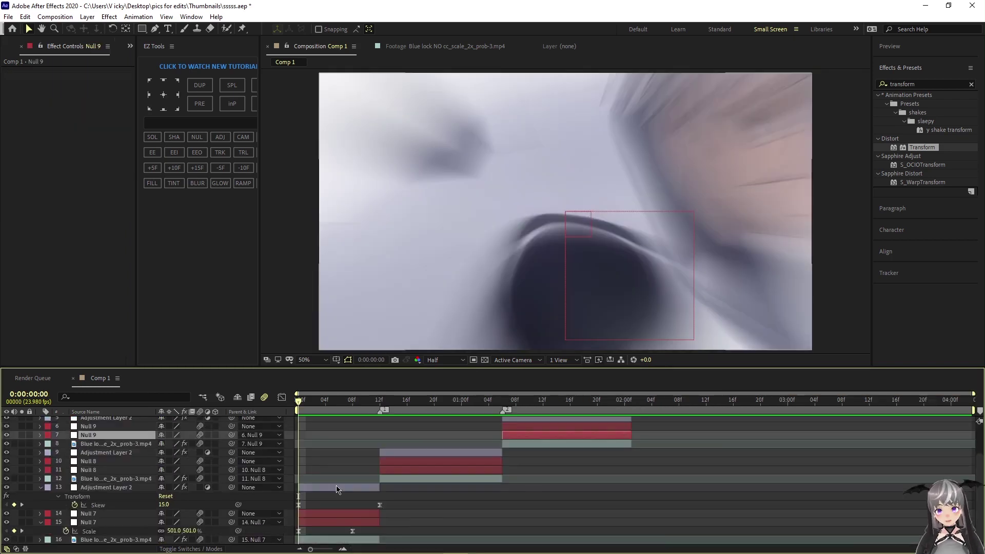
pyautogui.click(337, 488)
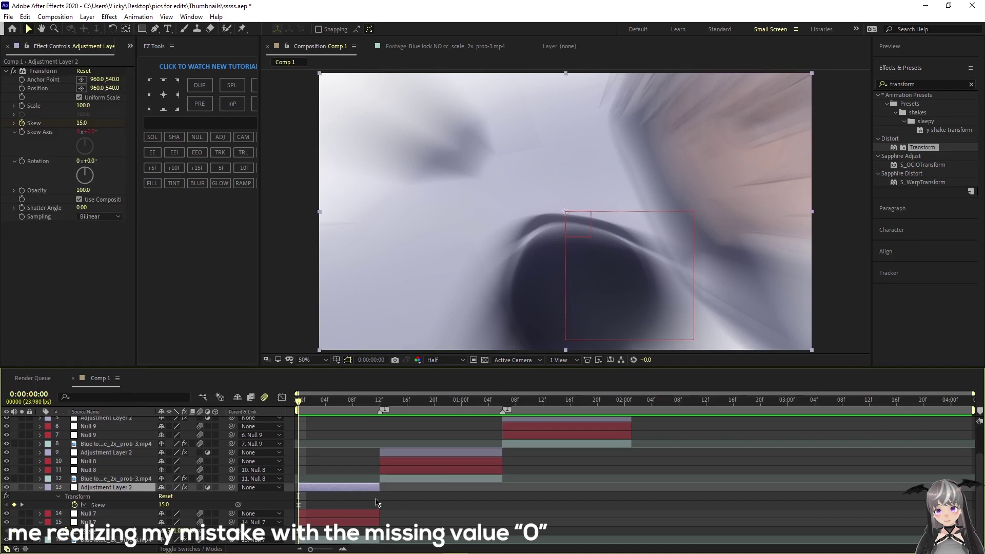
pyautogui.click(282, 397)
pyautogui.rightClick(325, 459)
pyautogui.click(352, 359)
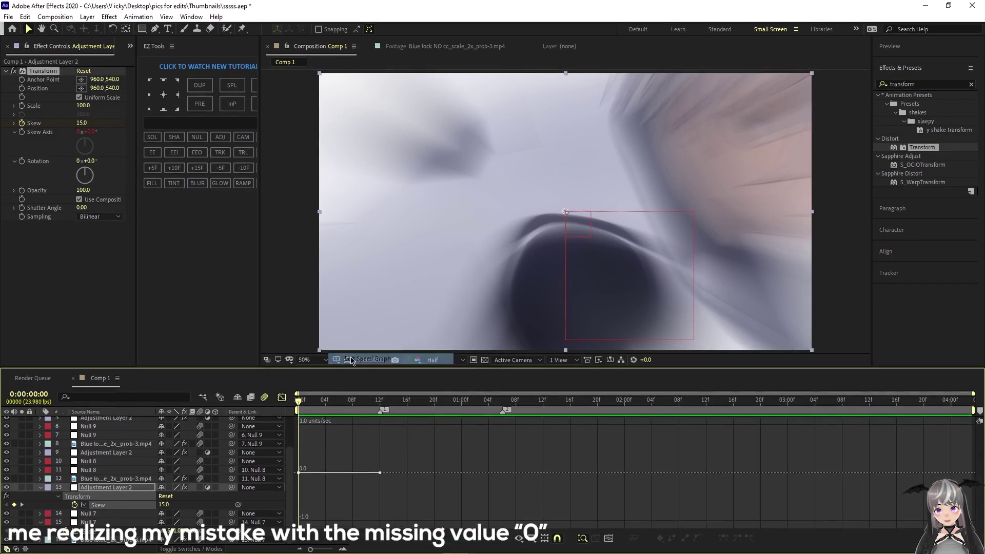
pyautogui.click(147, 504)
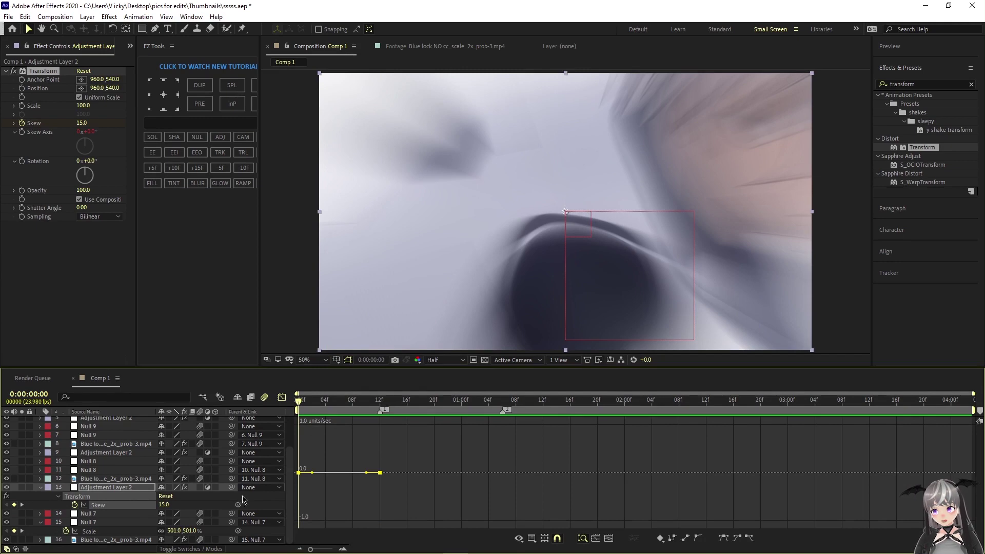
pyautogui.click(322, 485)
pyautogui.click(281, 397)
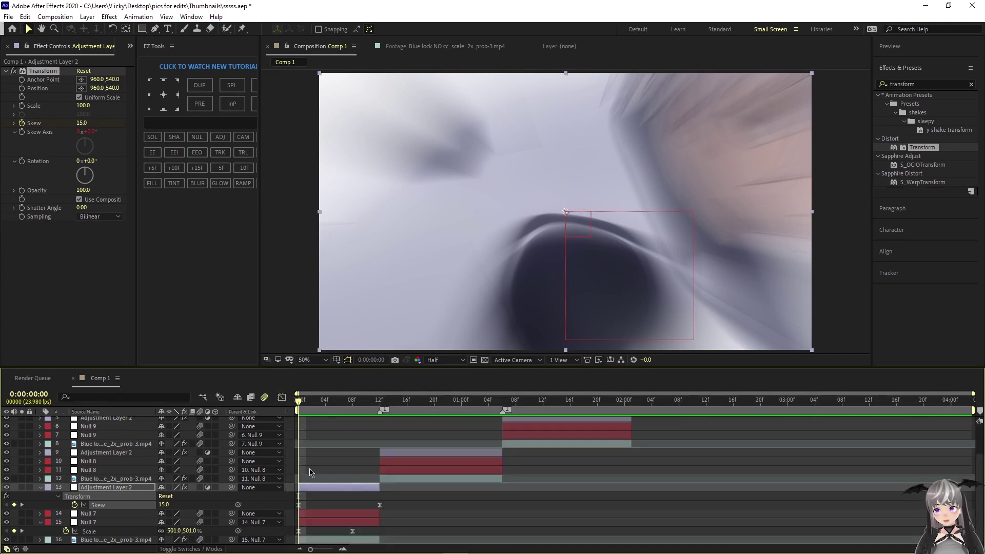
# - Set the first adjustment layer's Skew to 0 on its end keyframe at 0:00:00:12
pyautogui.moveTo(299, 402); pyautogui.dragTo(379, 403)
pyautogui.click(164, 504)
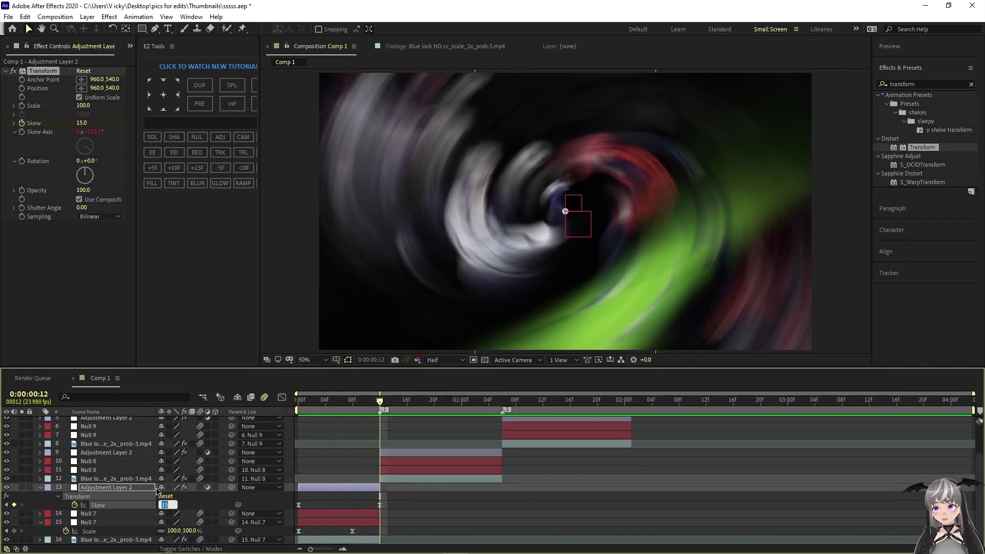
pyautogui.write('0')
pyautogui.press('Return')
# - Reveal the second adjustment layer's keyframes and set its Skew to 0 at 0:00:01:06
pyautogui.click(439, 445)
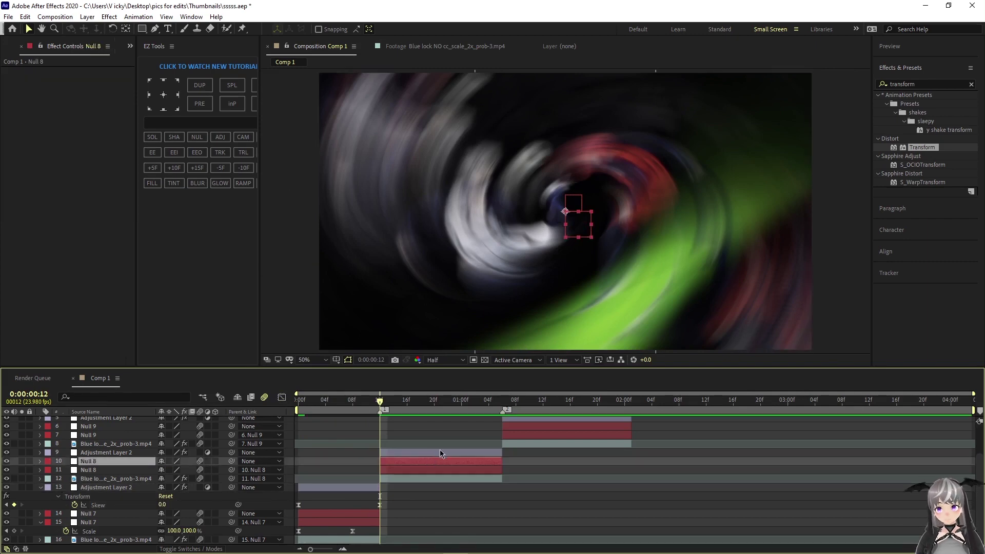
pyautogui.click(409, 452)
pyautogui.press('u')
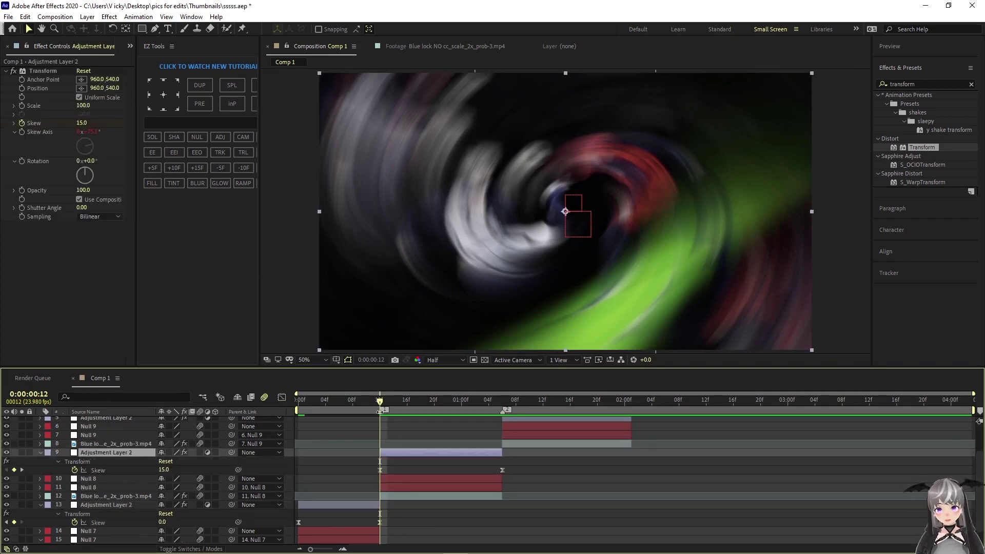
pyautogui.moveTo(380, 402); pyautogui.dragTo(500, 431)
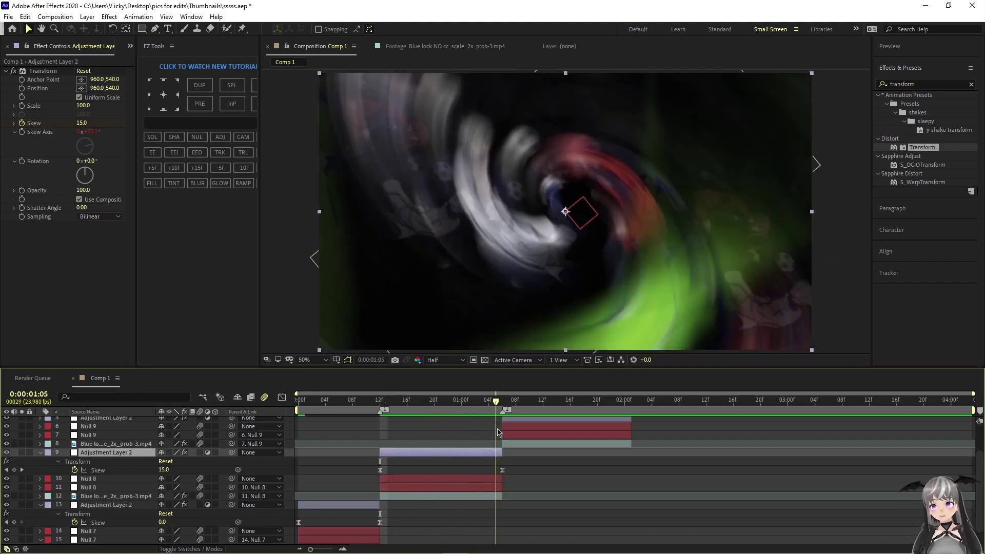
pyautogui.click(164, 470)
pyautogui.write('0')
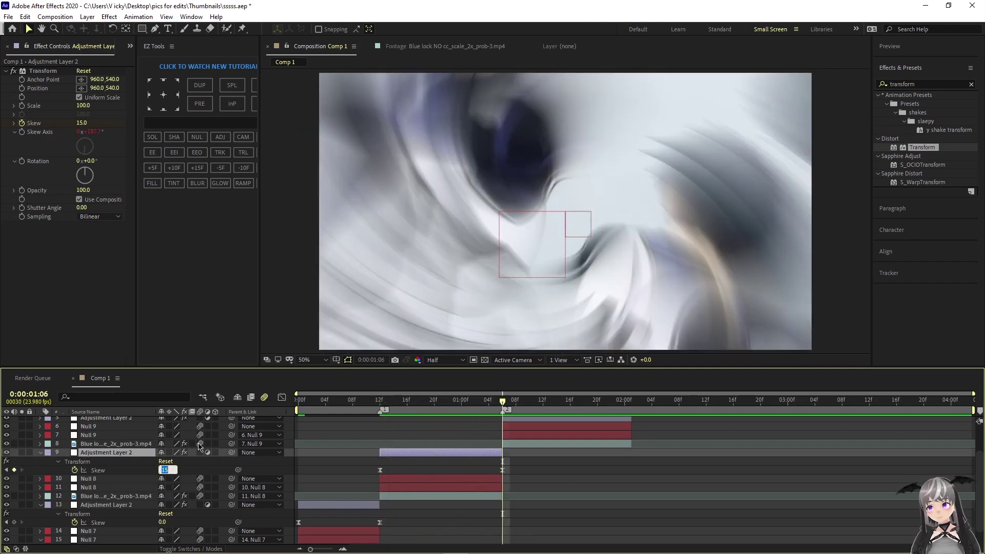
pyautogui.press('Return')
# - Set the third adjustment layer's Skew to 0 at 0:00:02:01 and collapse the adjustment layers' properties
pyautogui.click(505, 420)
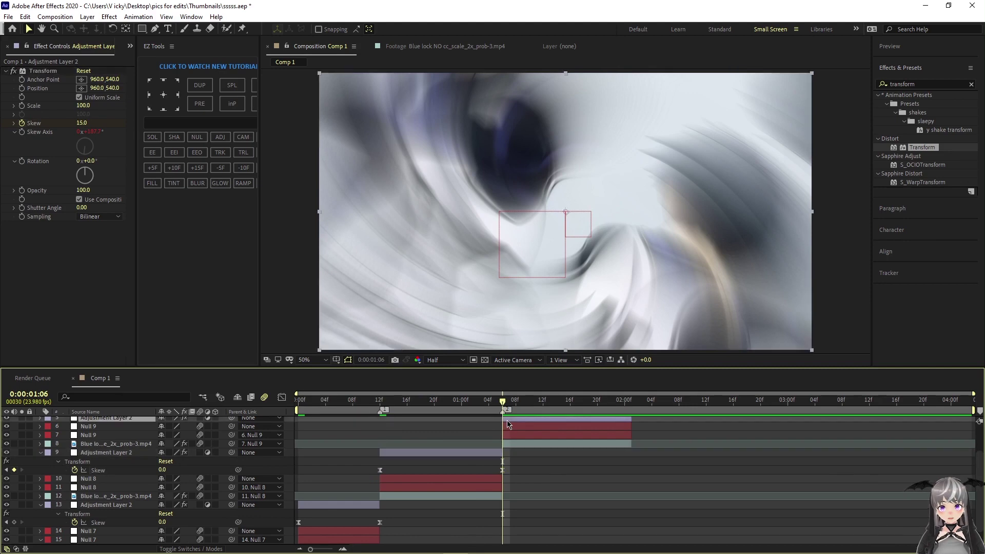
pyautogui.press('u')
pyautogui.moveTo(504, 407); pyautogui.dragTo(632, 406)
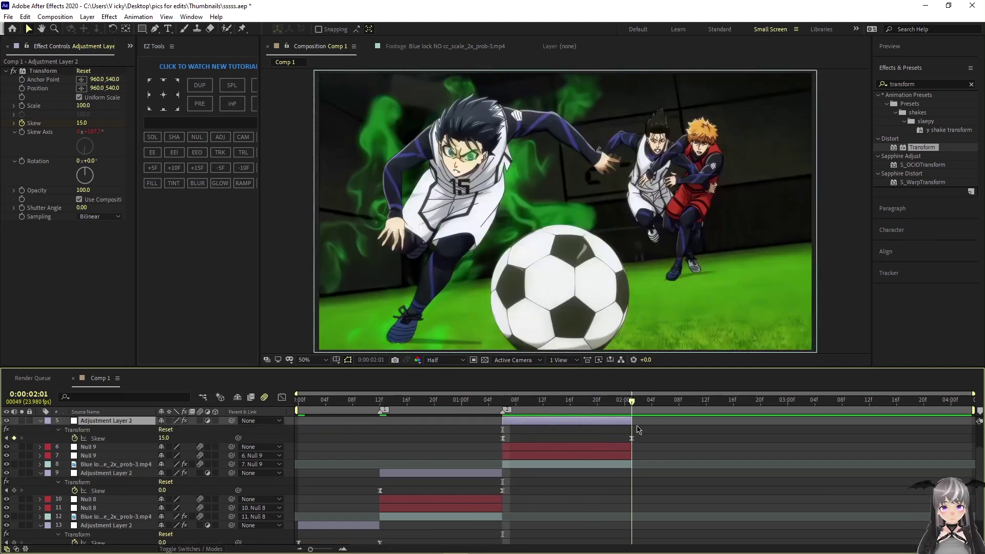
pyautogui.click(163, 439)
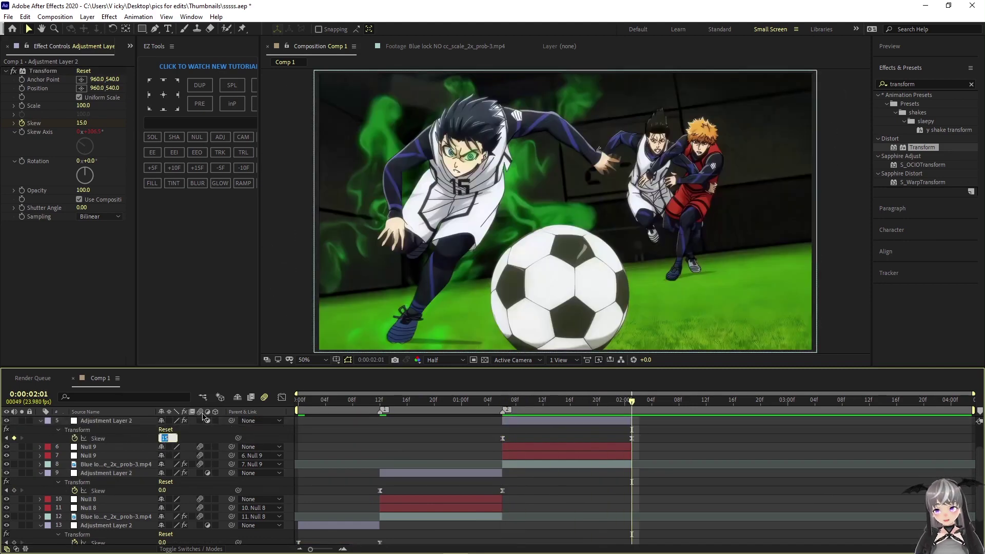
pyautogui.write('0')
pyautogui.press('Return')
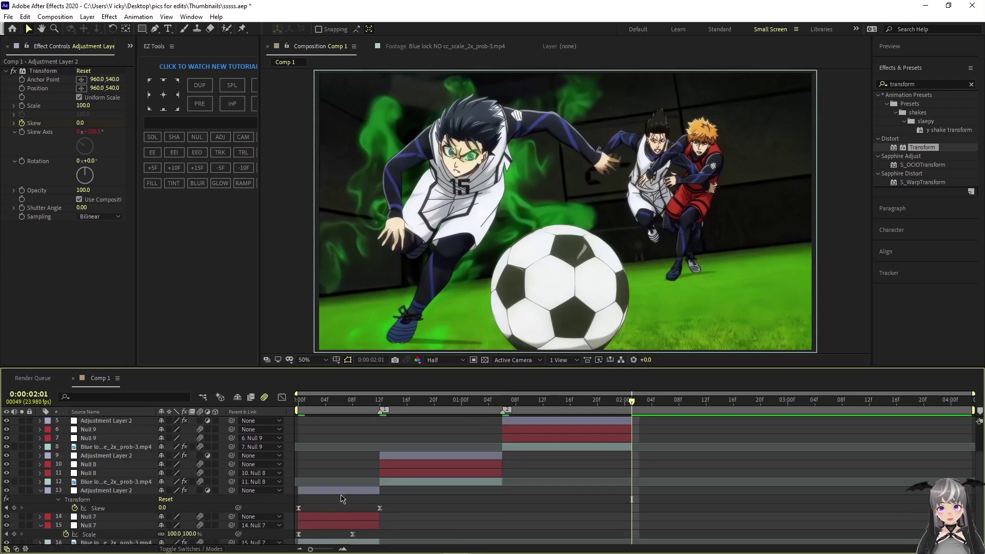
pyautogui.click(339, 492)
pyautogui.press('u')
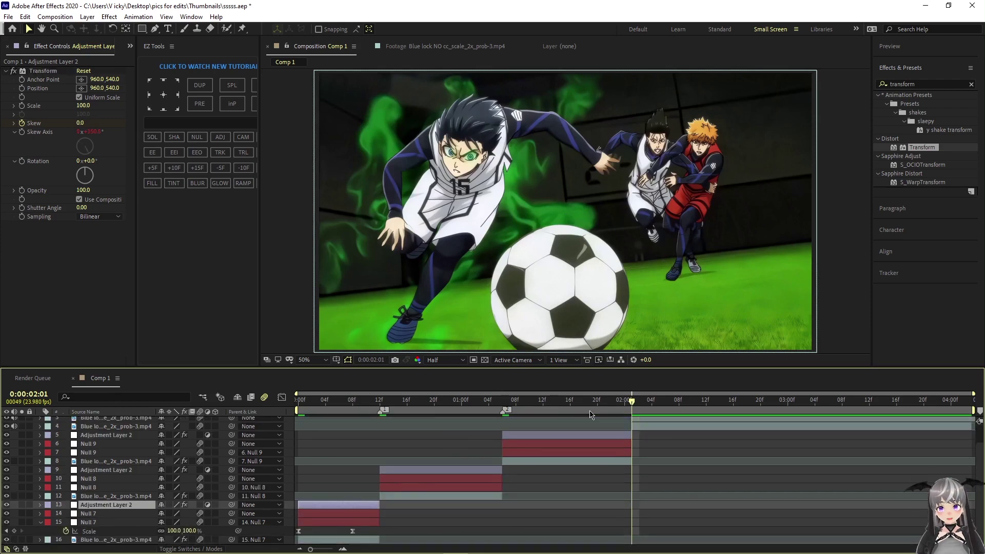
# - Save the project and preview the edit from the start of the composition
pyautogui.moveTo(616, 402); pyautogui.dragTo(205, 467)
pyautogui.hotkey('ctrl', 's')
pyautogui.press('space')
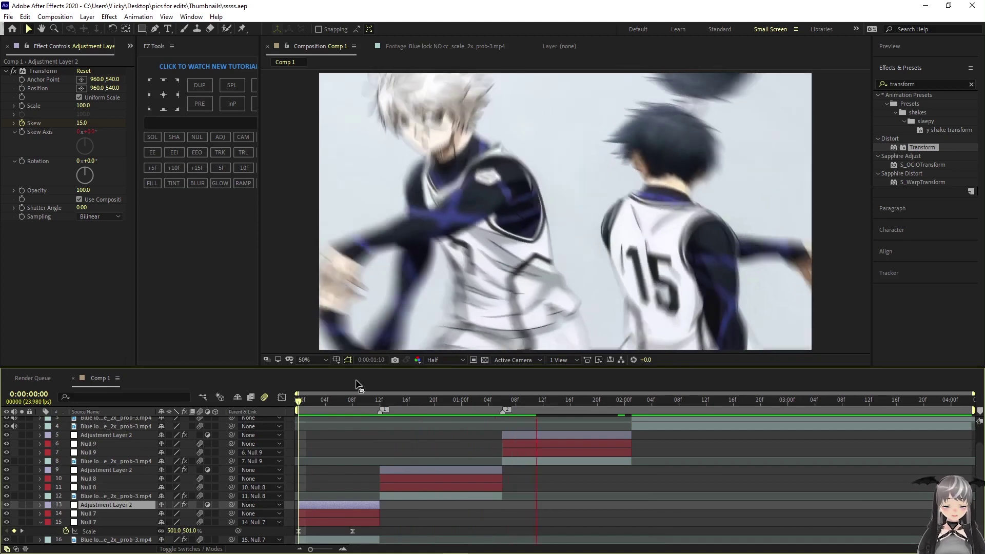
pyautogui.press('space')
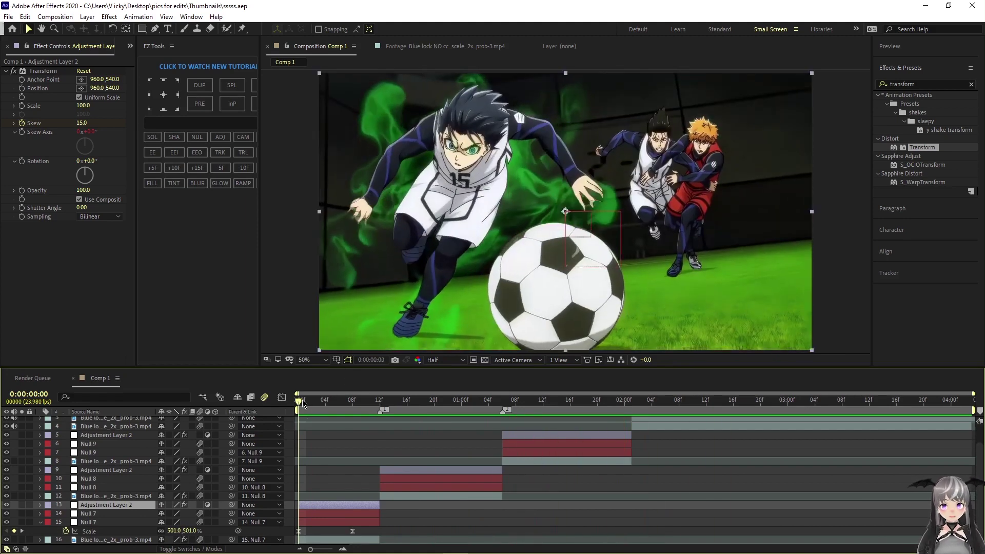
# - Reshape the first adjustment layer's Skew value graph into a steep early drop with a long ease-out, and preview it
pyautogui.press('u')
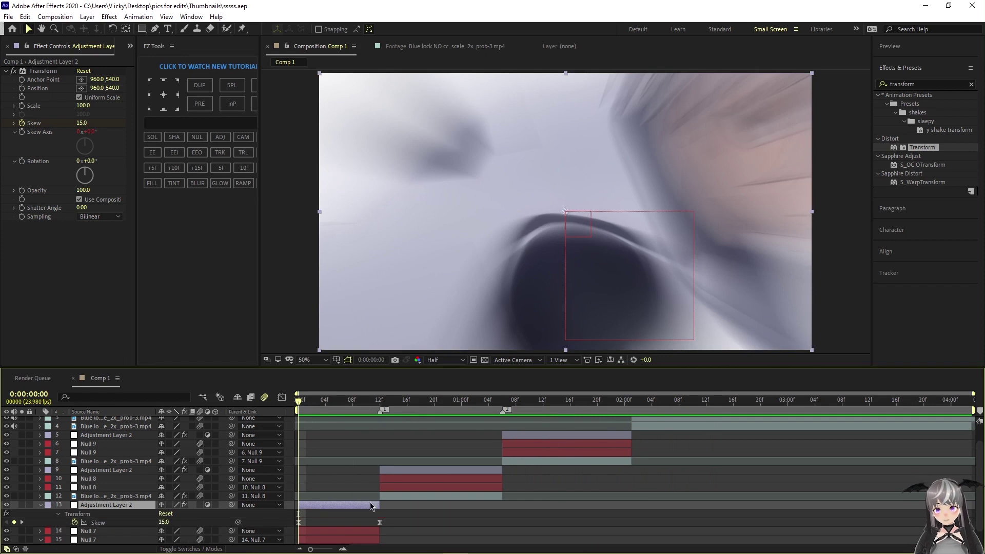
pyautogui.click(98, 522)
pyautogui.click(282, 397)
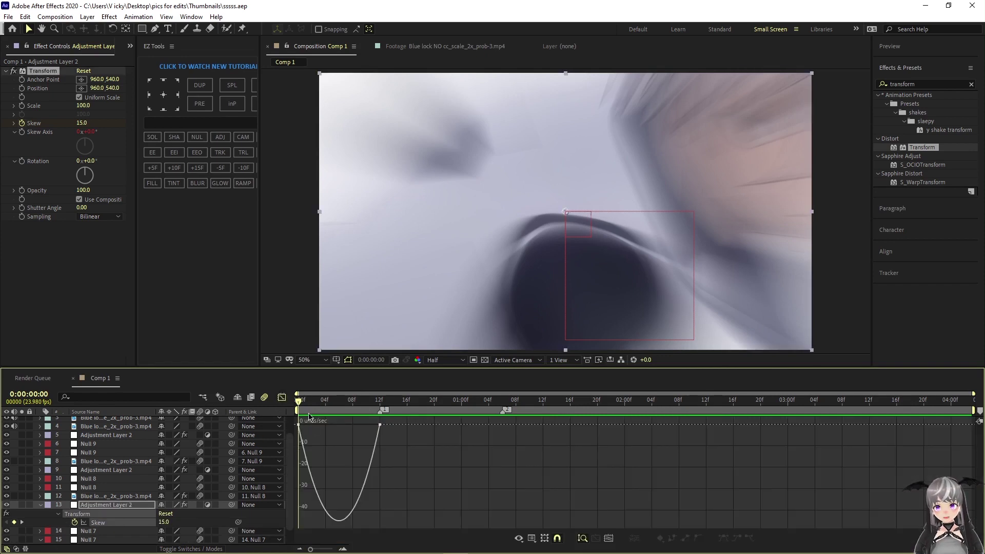
pyautogui.rightClick(306, 427)
pyautogui.click(351, 327)
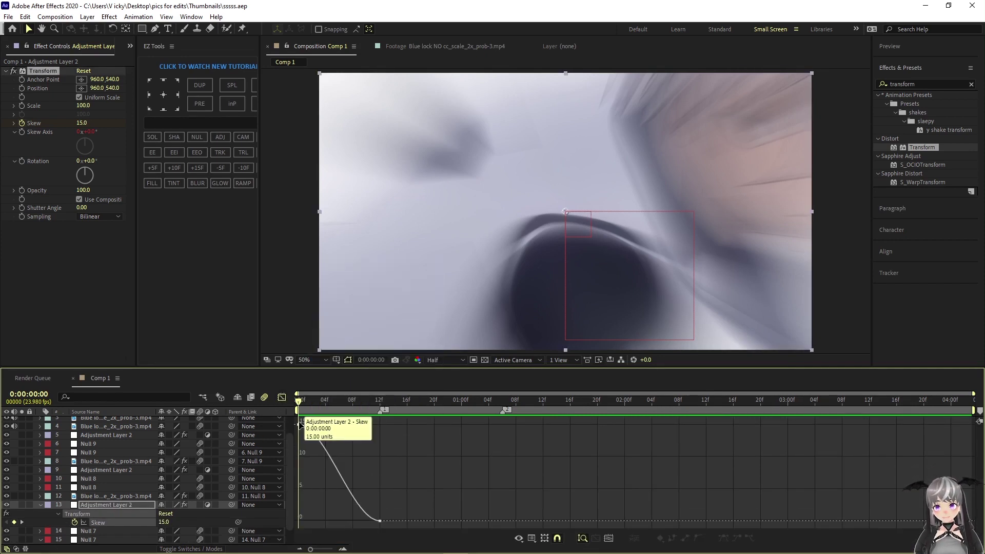
pyautogui.click(299, 423)
pyautogui.moveTo(325, 425); pyautogui.dragTo(300, 471)
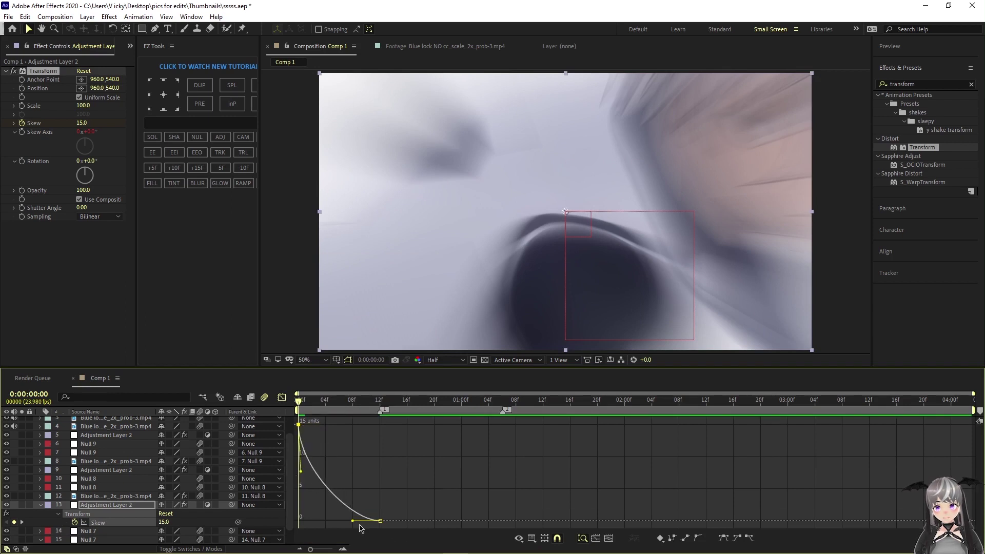
pyautogui.moveTo(352, 521); pyautogui.dragTo(320, 523)
pyautogui.press('space')
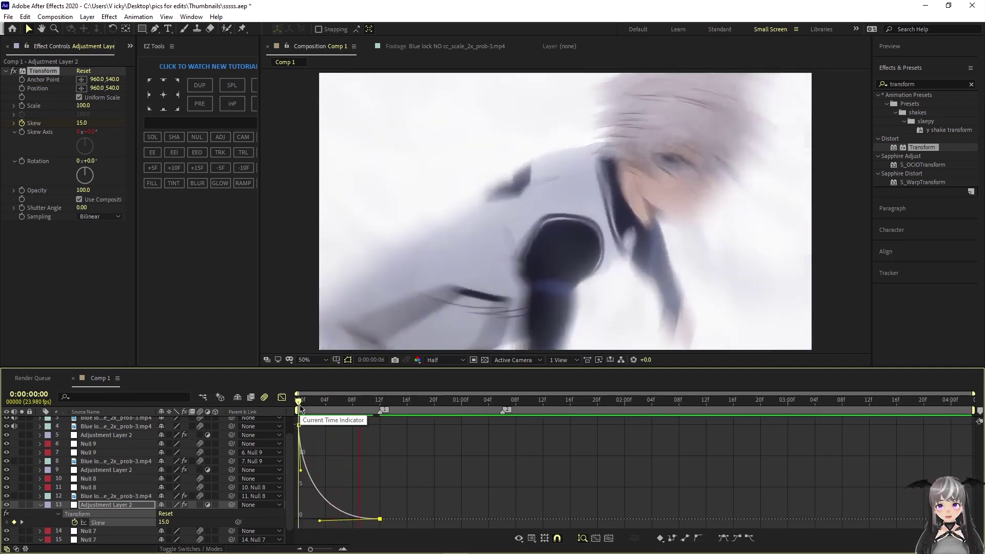
pyautogui.press('space')
# - Refine the Skew easing in the speed graph so it starts at zero speed, peaks early and slows gradually
pyautogui.moveTo(317, 522); pyautogui.dragTo(337, 521)
pyautogui.rightClick(317, 500)
pyautogui.click(352, 407)
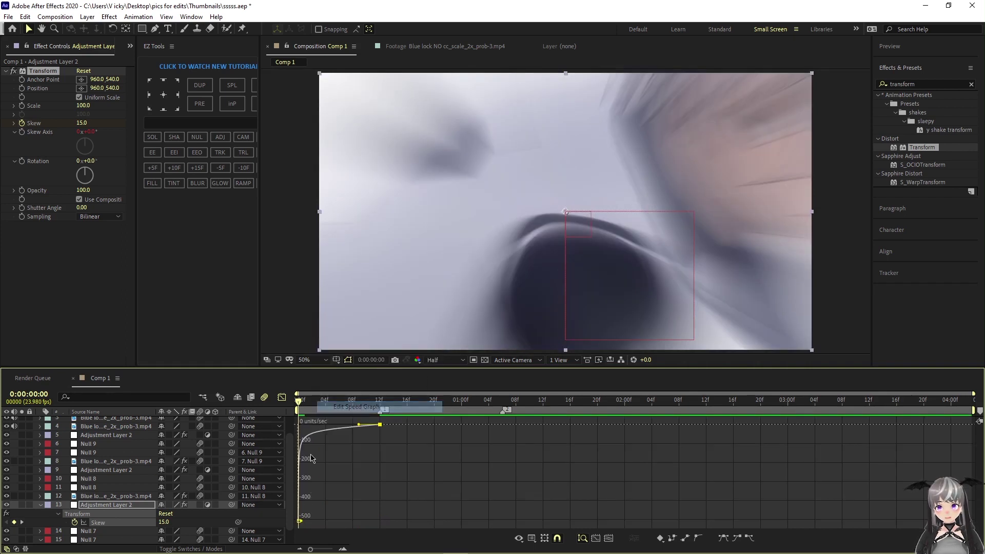
pyautogui.moveTo(301, 522); pyautogui.dragTo(349, 425)
# - Preview the eased skew animation across the clips and return from the graph to the layer bars
pyautogui.press('space')
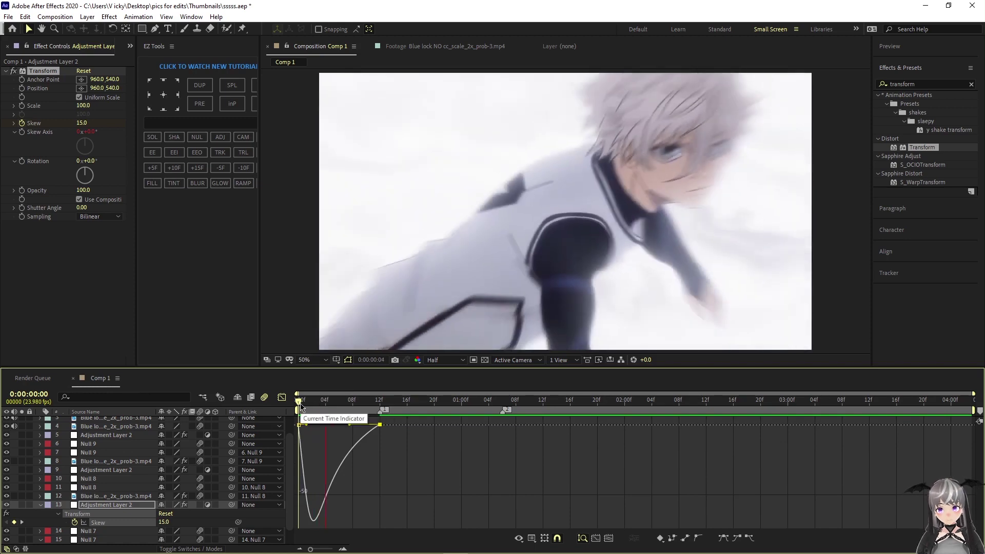
pyautogui.hotkey('shift', 'F3')
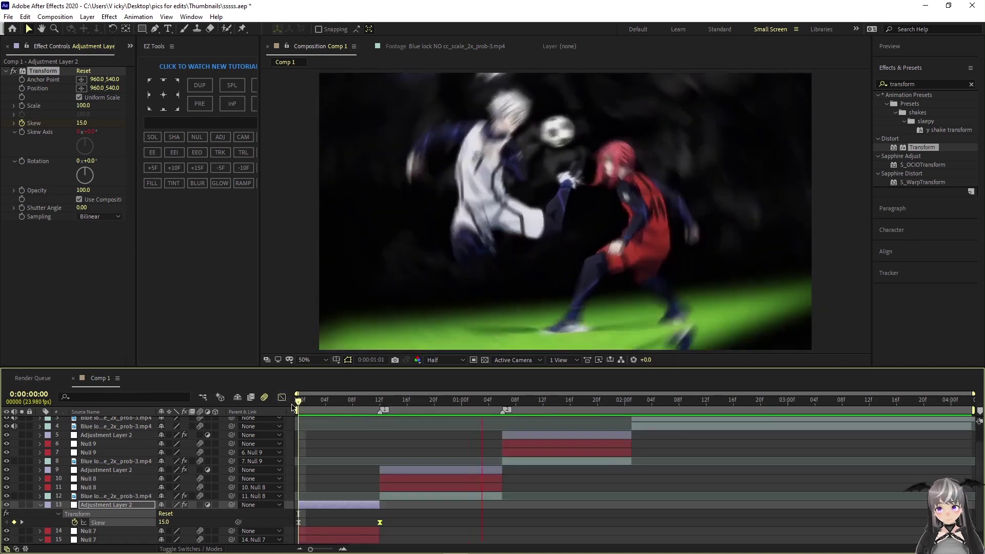
pyautogui.press('space')
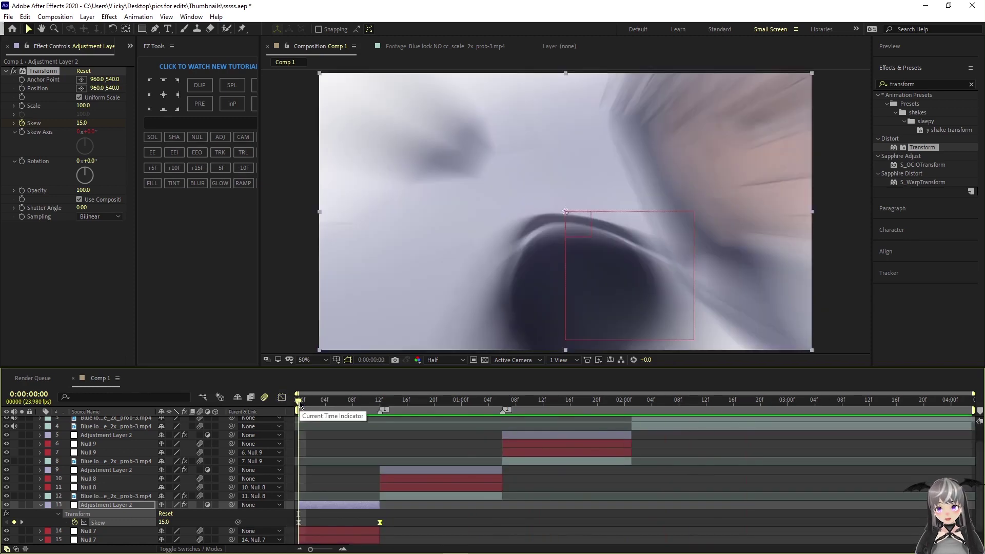
pyautogui.press('space')
pyautogui.press('space')
# - Collapse the properties of the first adjustment layer and the lower Null 7, and save the project
pyautogui.press('u')
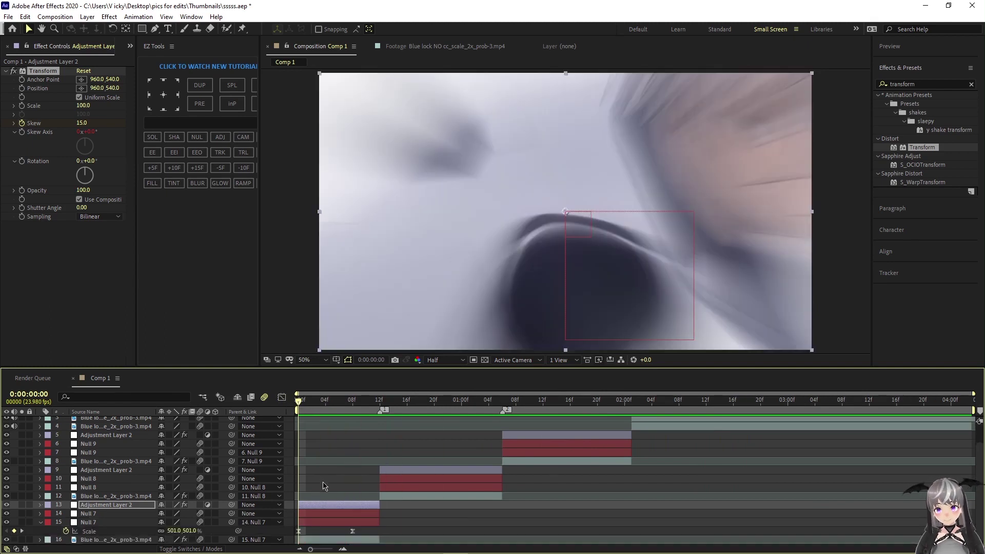
pyautogui.click(346, 522)
pyautogui.press('u')
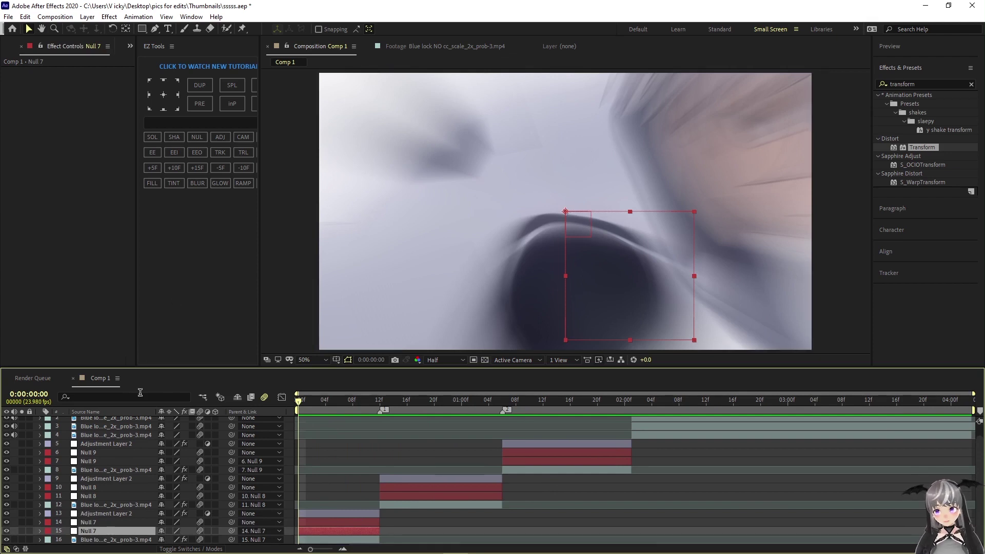
pyautogui.hotkey('ctrl', 's')
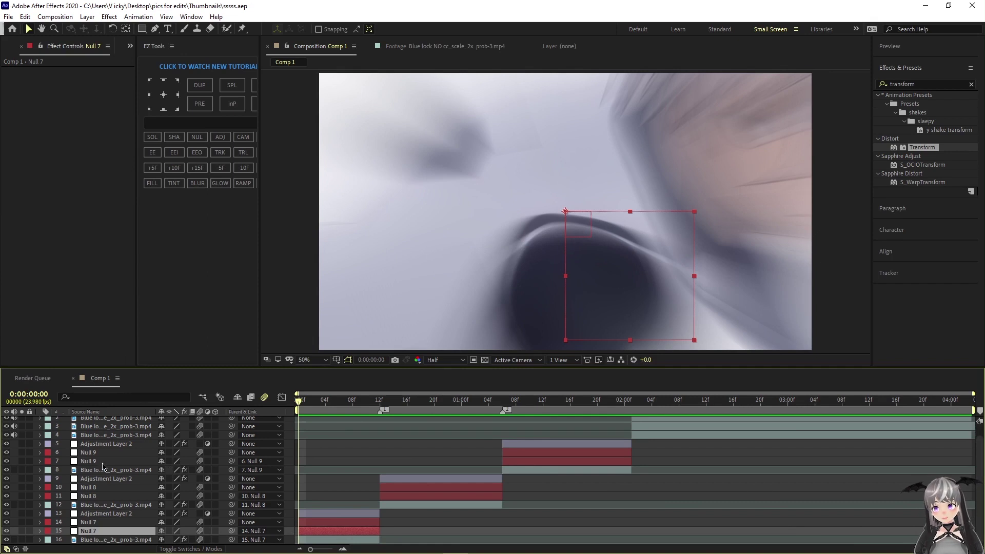
# - Clear the effects search and preview the whole edit from the start
pyautogui.click(971, 84)
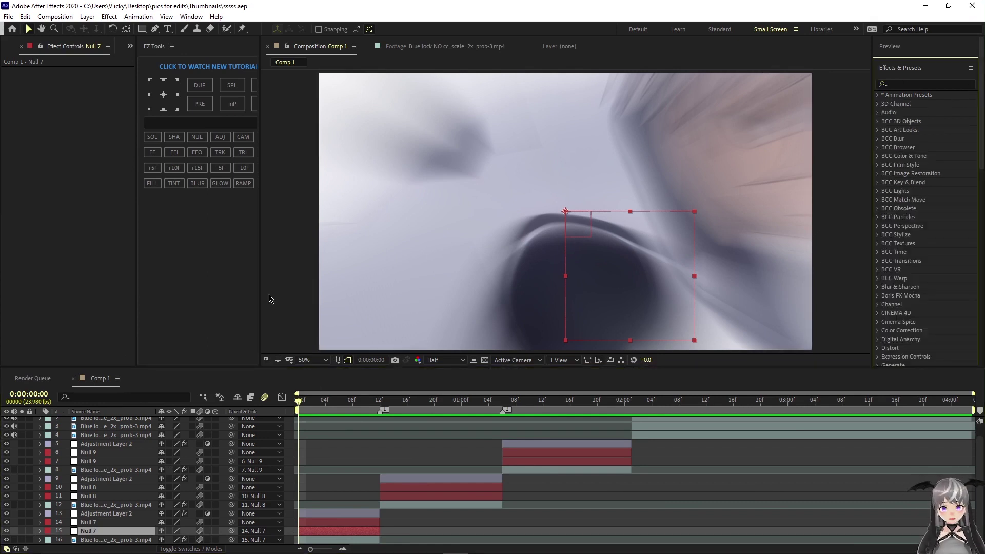
pyautogui.scroll(1, 131, 443)
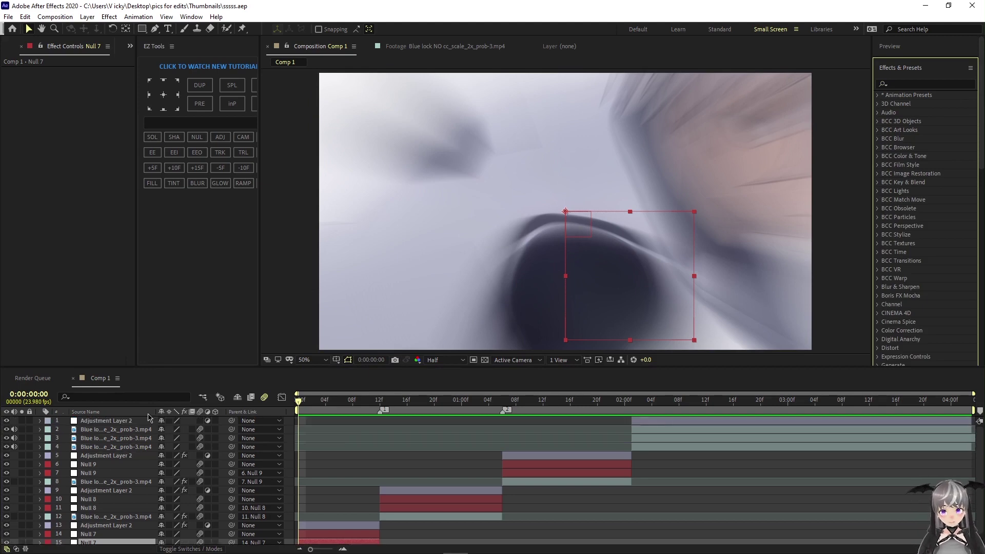
pyautogui.press('space')
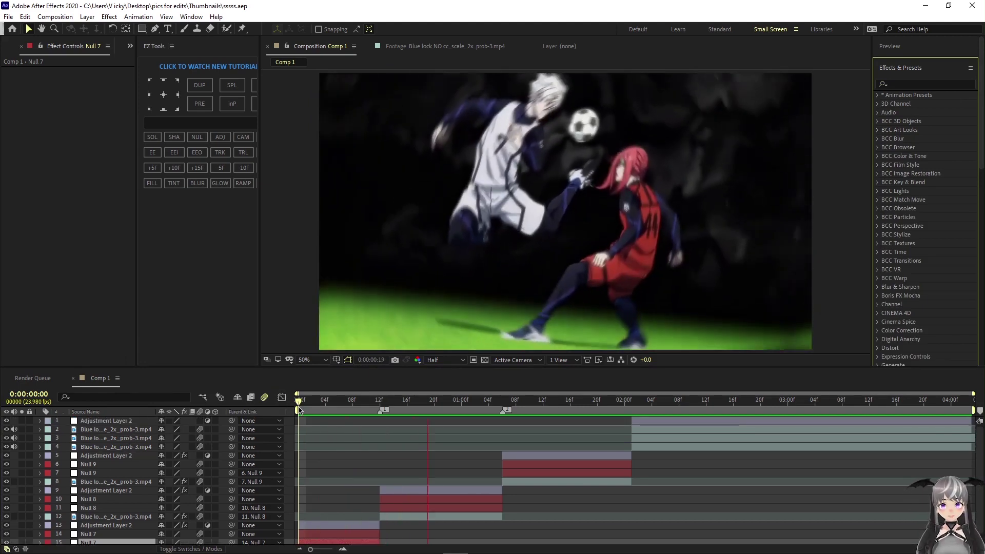
# - Create a full-frame 1920 x 1080 px black (000000) solid and place it at the top of Comp 1's layer stack
pyautogui.click(294, 407)
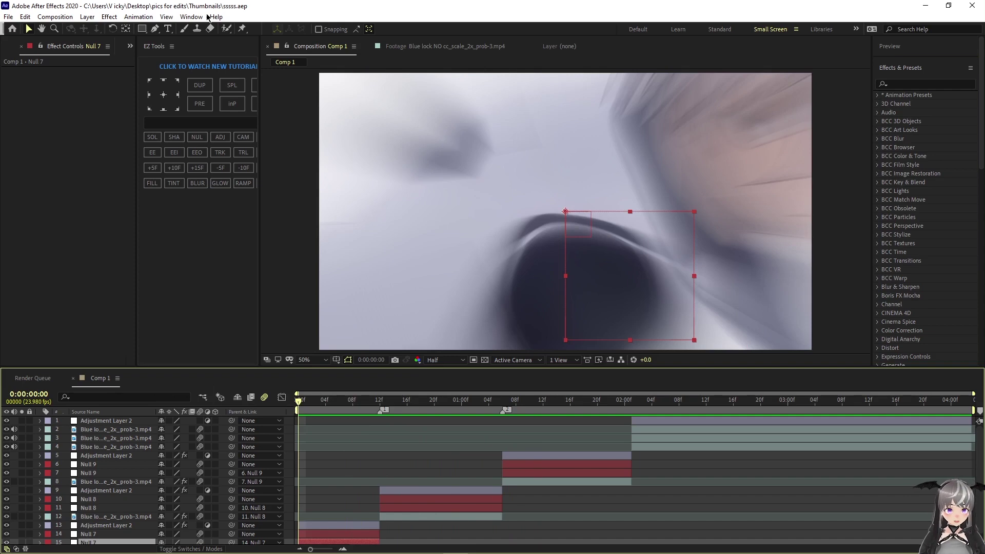
pyautogui.click(88, 17)
pyautogui.moveTo(99, 28)
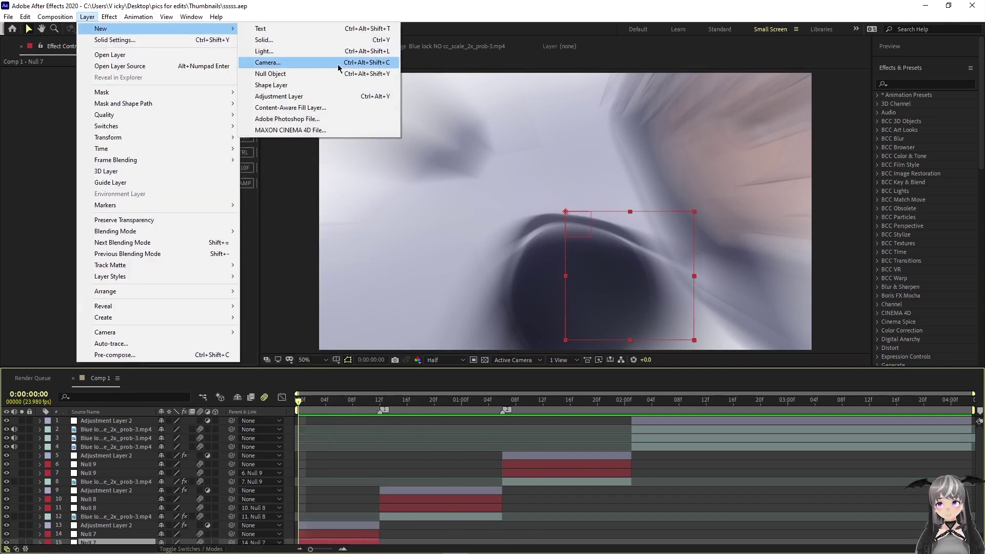
pyautogui.click(264, 39)
pyautogui.click(118, 179)
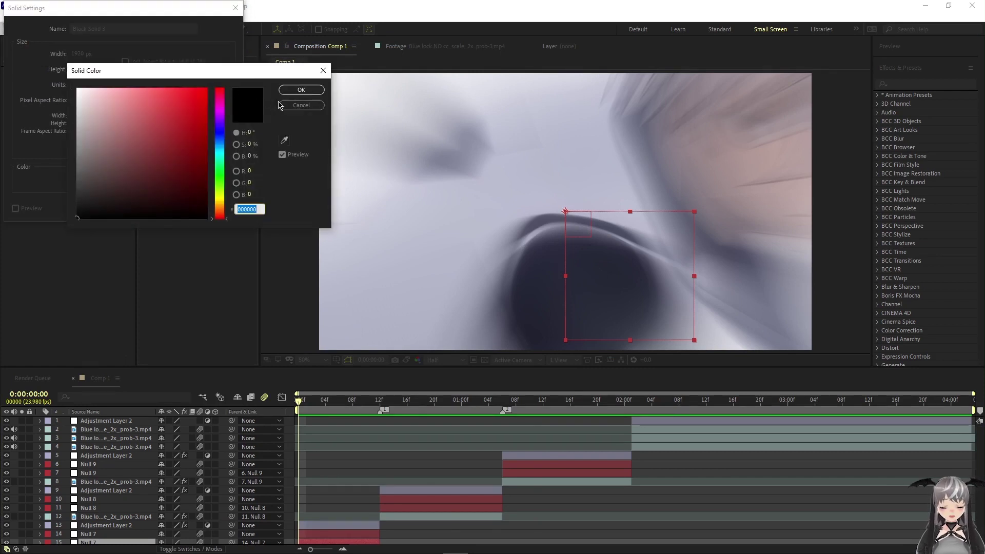
pyautogui.click(301, 91)
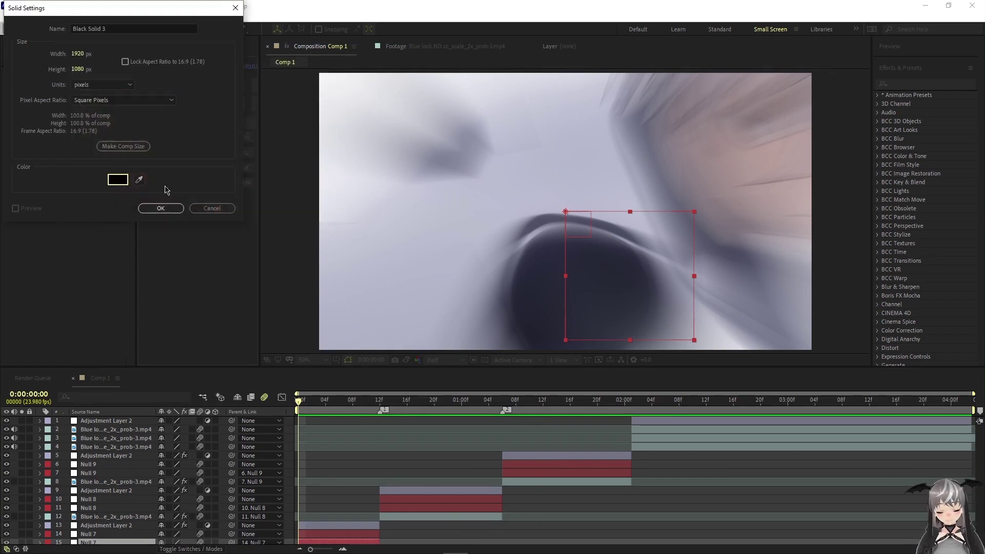
pyautogui.click(160, 208)
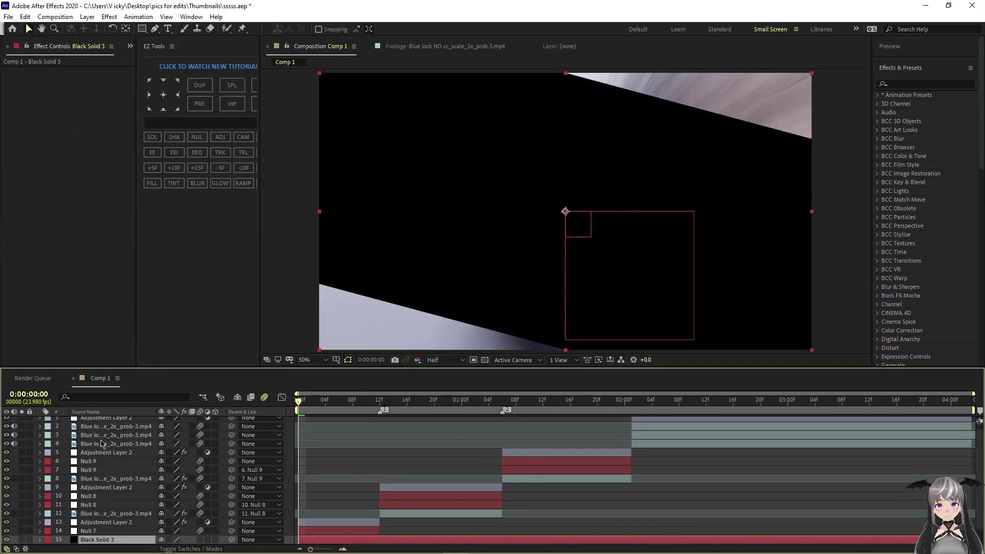
pyautogui.moveTo(108, 545); pyautogui.dragTo(128, 419)
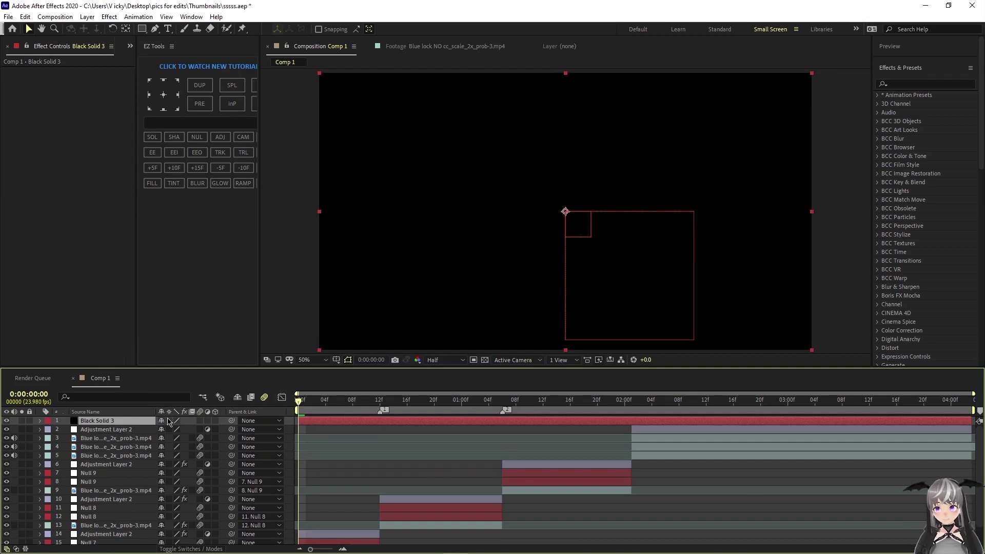
# - Show the layers' blending modes and set the black solid's mode to Stencil Alpha
pyautogui.click(172, 549)
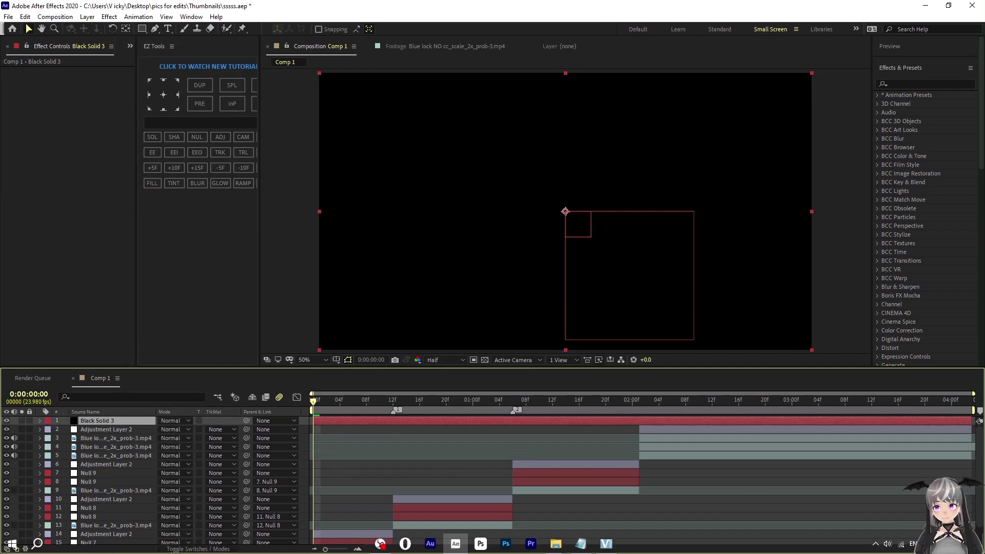
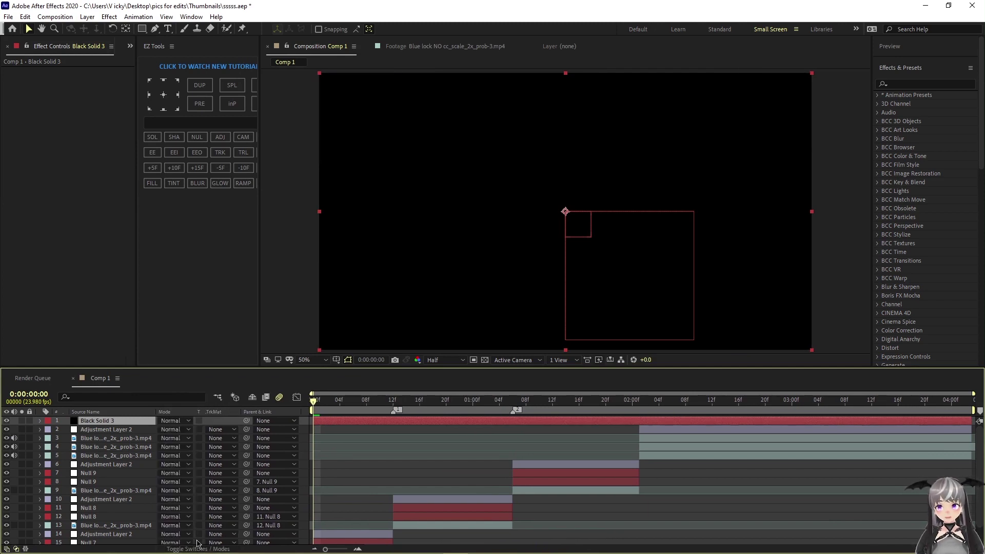
pyautogui.click(173, 424)
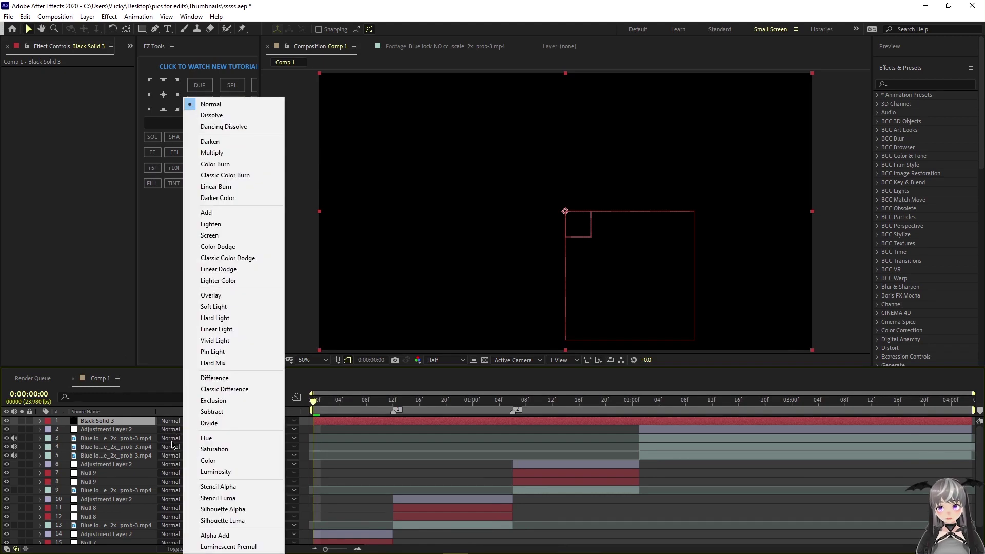
pyautogui.click(205, 490)
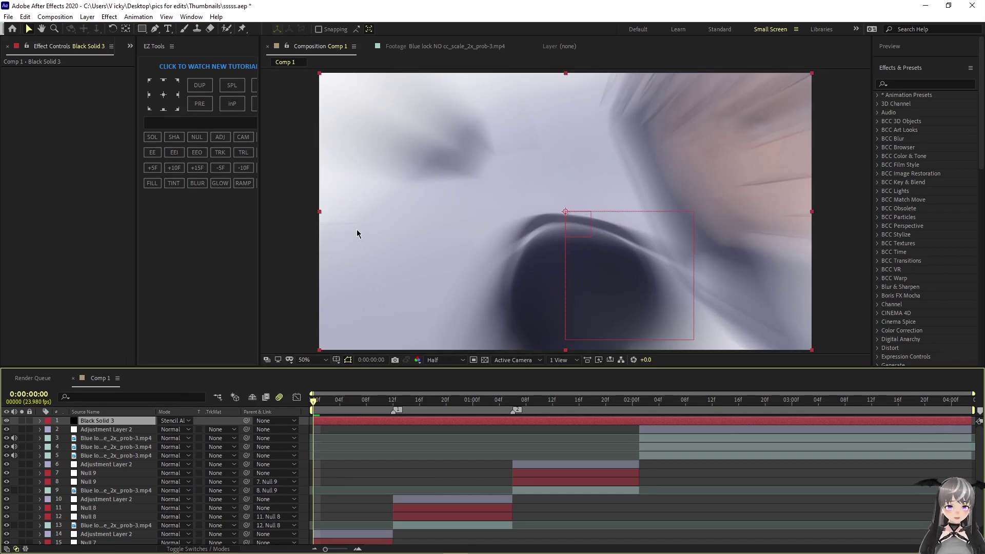
pyautogui.scroll(-3, 470, 231)
pyautogui.scroll(3, 467, 207)
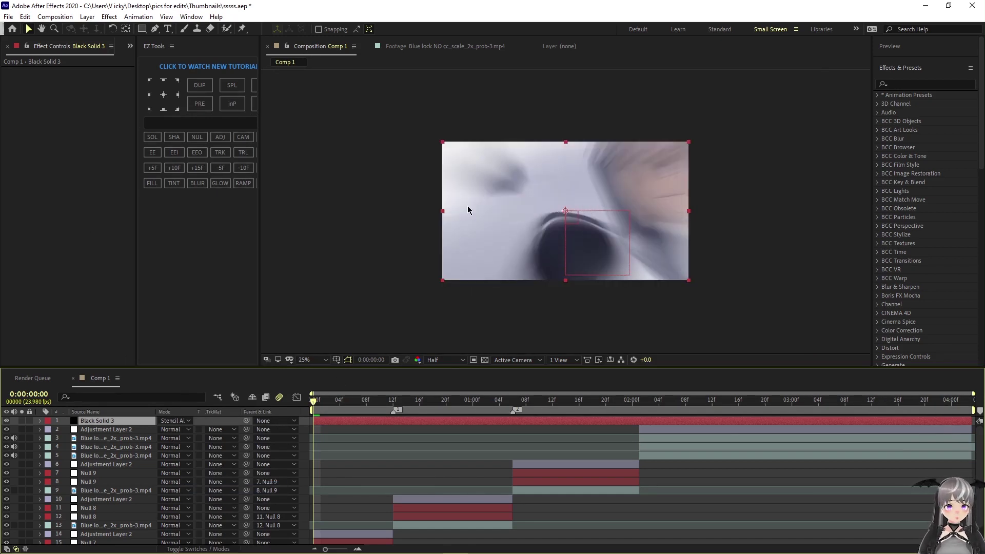
# - Stretch Black Solid 3 horizontally past both sides of the composition, to about 130.8% width
pyautogui.scroll(-1, 467, 210)
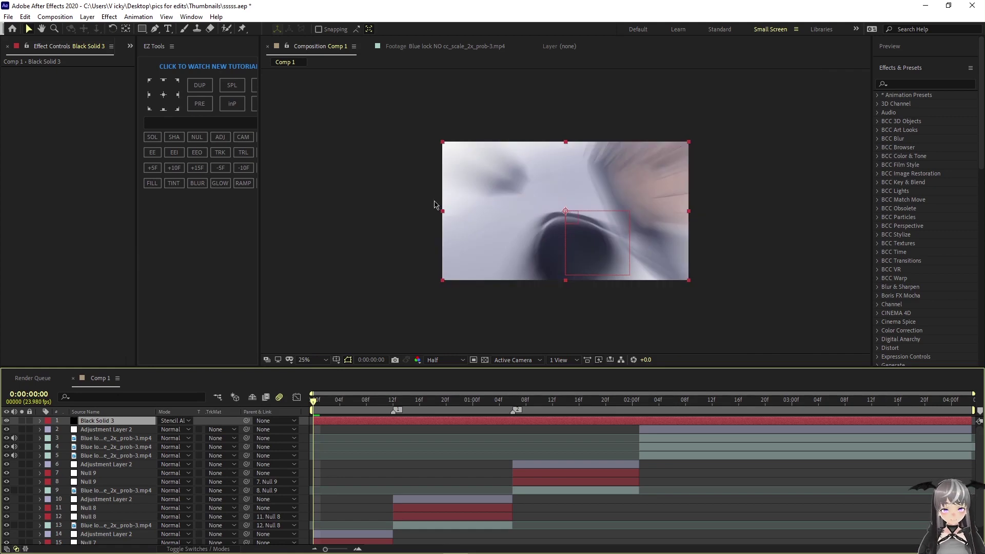
pyautogui.scroll(1, 448, 219)
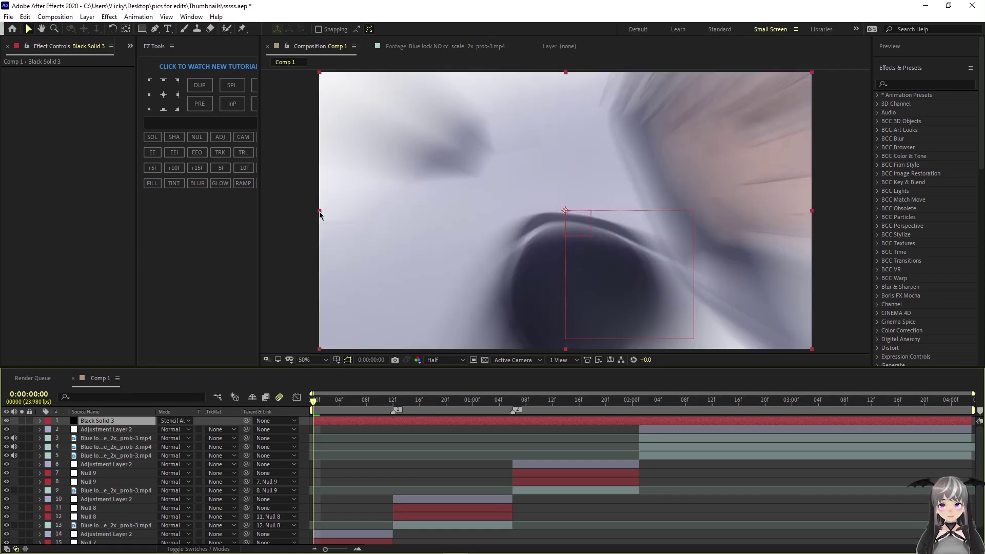
pyautogui.scroll(-1, 359, 247)
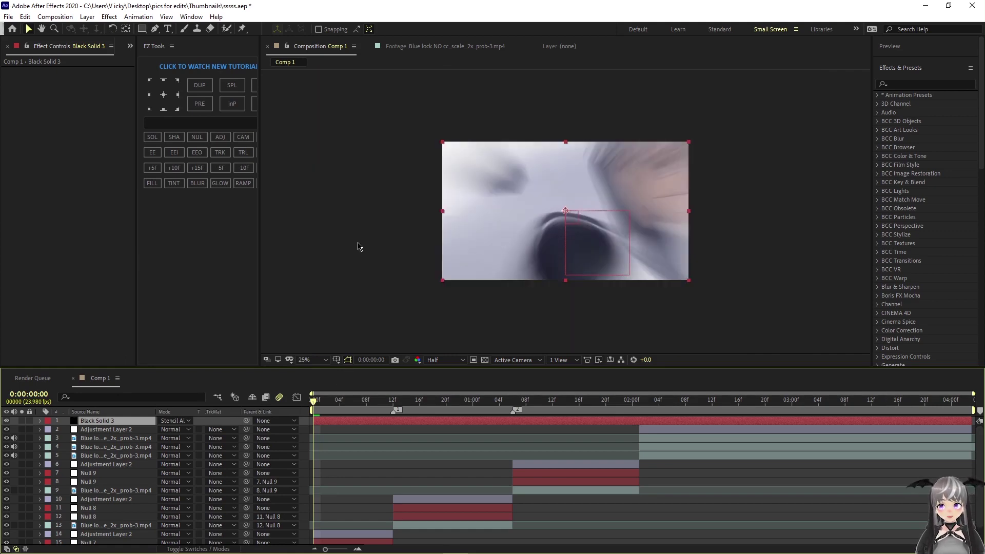
pyautogui.click(436, 210)
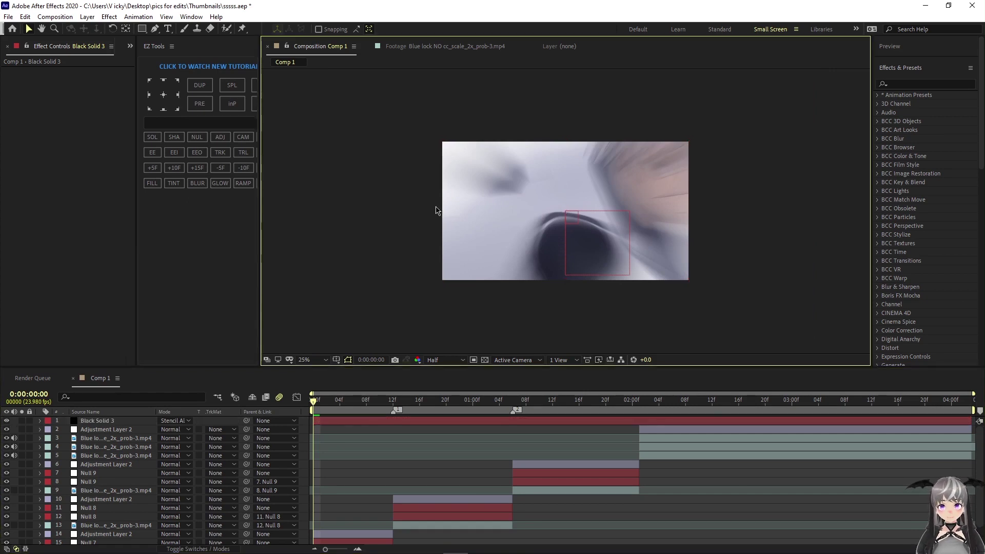
pyautogui.click(450, 252)
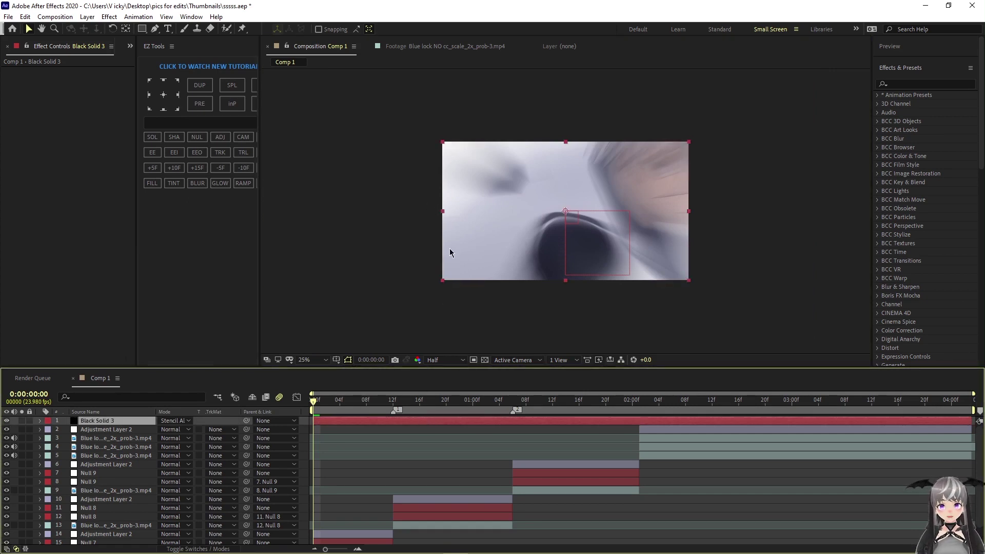
pyautogui.click(438, 213)
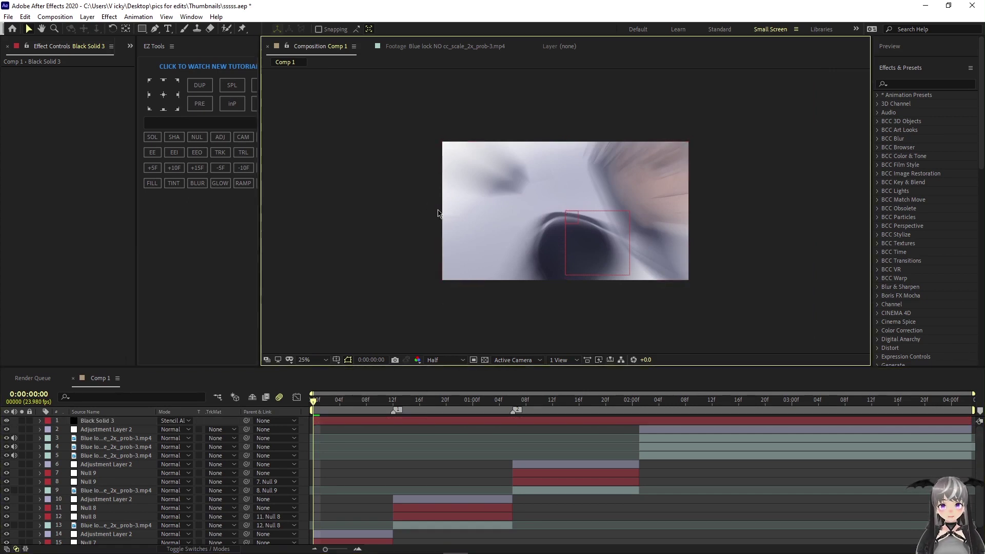
pyautogui.click(432, 422)
pyautogui.moveTo(442, 211); pyautogui.dragTo(405, 201)
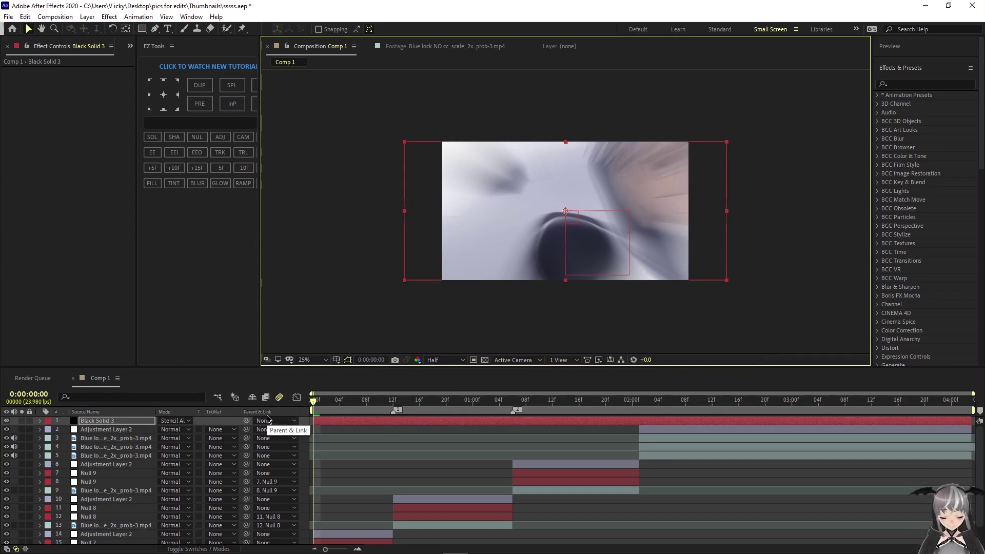
# - Reveal Scale and Rotation on Black Solid 3 and start keyframing both at 0:00:00:00
pyautogui.press('s')
pyautogui.hotkey('shift', 'r')
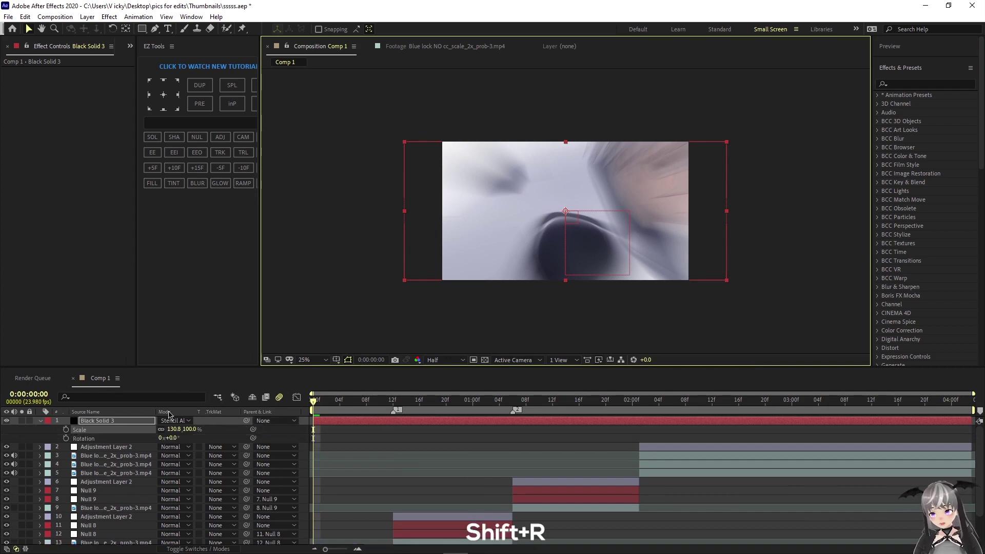
pyautogui.click(67, 438)
pyautogui.click(67, 429)
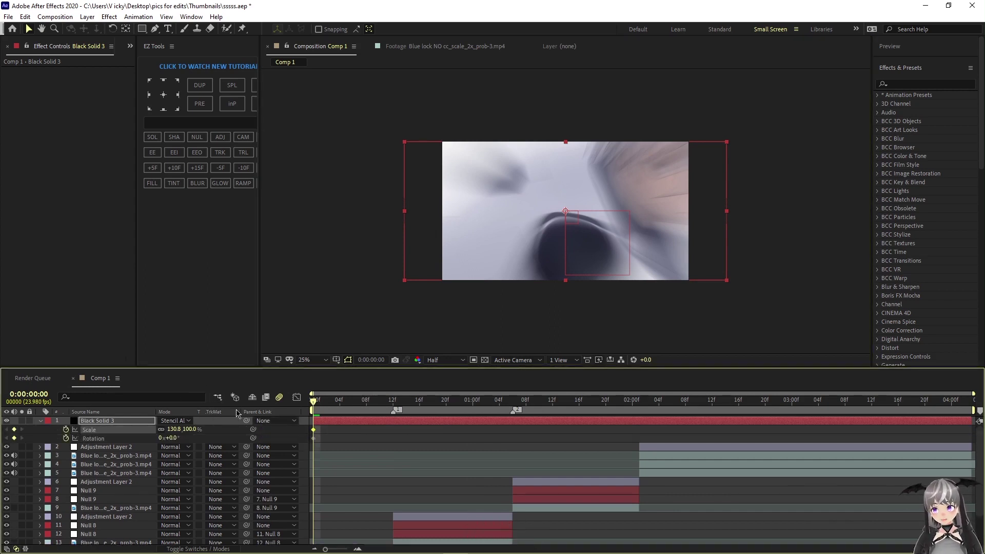
# - At 0:00:00:06, reduce Black Solid 3's scale to about 100.8, 77.1% and add a rotation keyframe
pyautogui.click(307, 360)
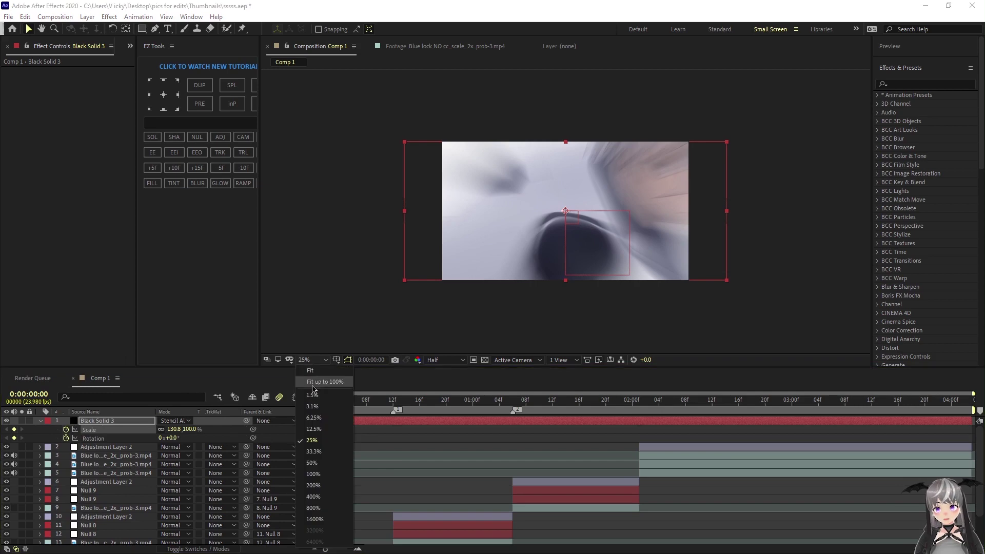
pyautogui.click(312, 383)
pyautogui.press('space')
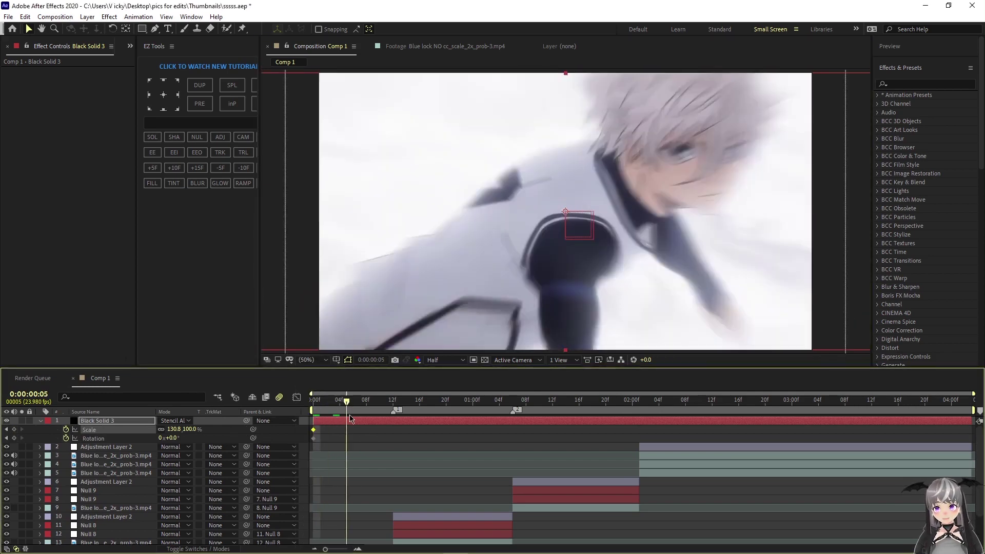
pyautogui.moveTo(326, 549); pyautogui.dragTo(336, 549)
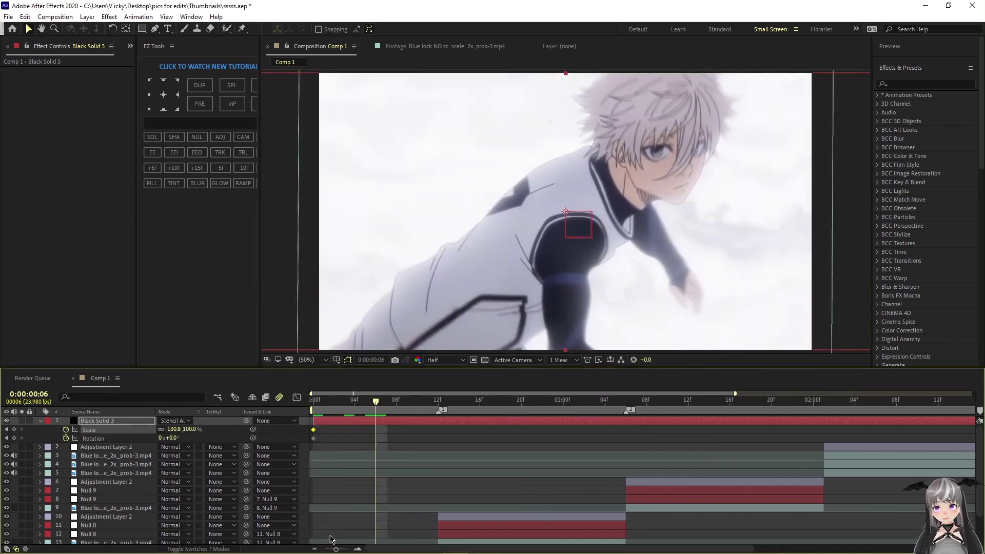
pyautogui.moveTo(174, 429); pyautogui.dragTo(279, 101)
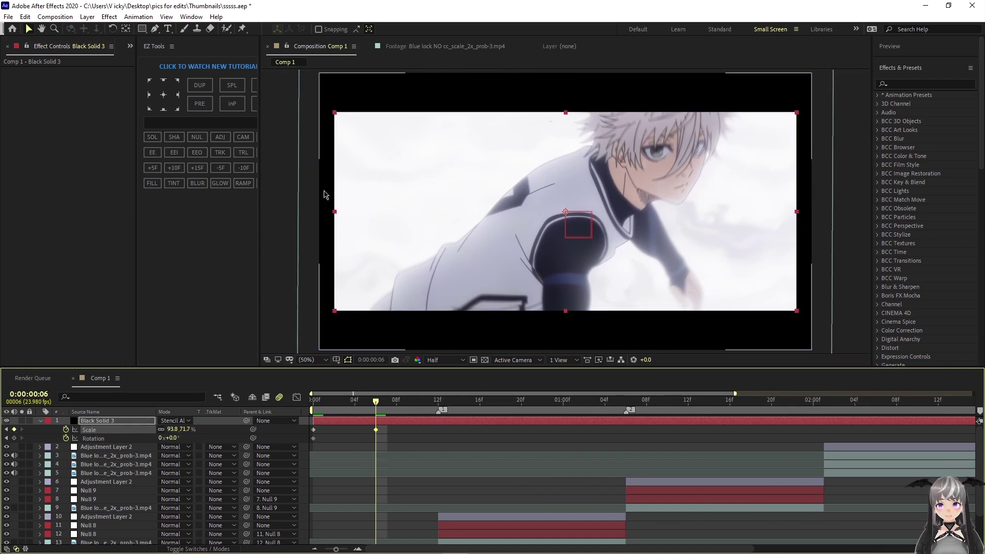
pyautogui.moveTo(172, 431); pyautogui.dragTo(174, 429)
pyautogui.click(14, 439)
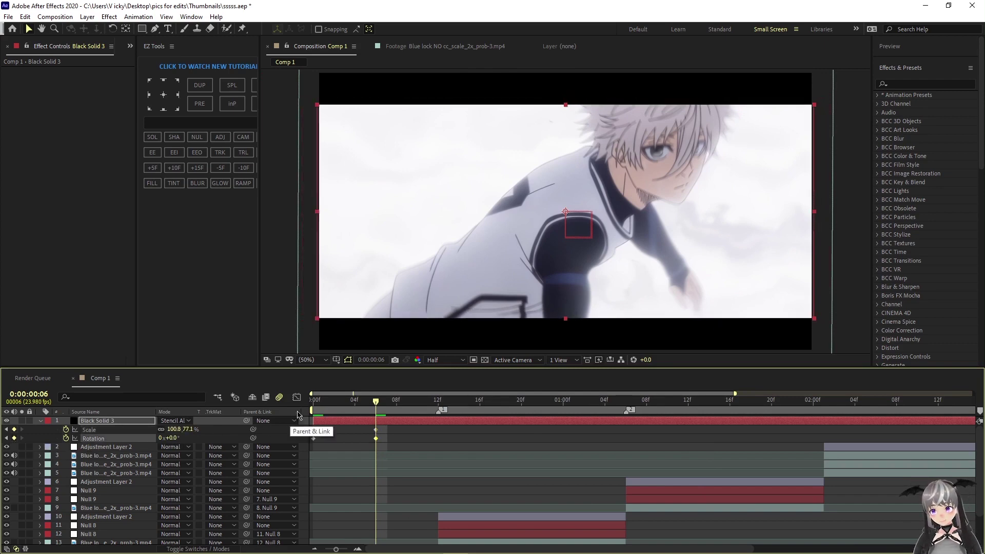
# - At 0:00:00:20, rotate Black Solid 3 to about 108° and enlarge its scale to about 172.9, 111.1%
pyautogui.moveTo(376, 402); pyautogui.dragTo(521, 409)
pyautogui.scroll(-2, 505, 432)
pyautogui.scroll(2, 493, 451)
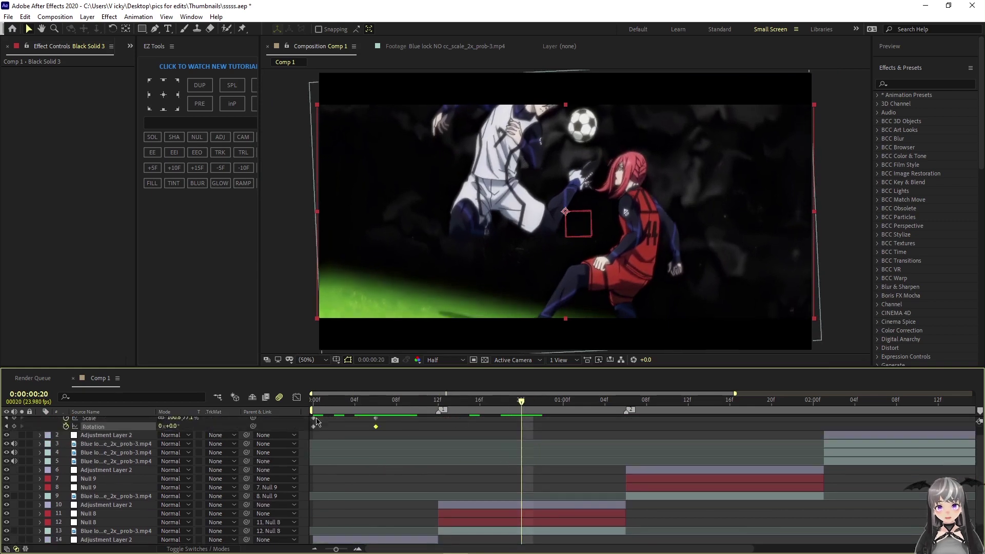
pyautogui.scroll(1, 520, 464)
pyautogui.click(190, 440)
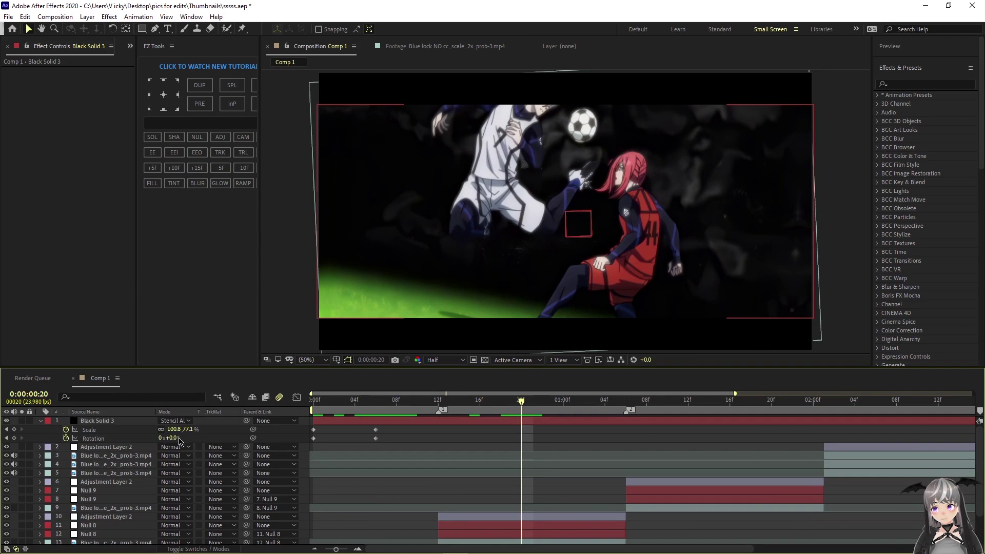
pyautogui.moveTo(179, 441); pyautogui.dragTo(183, 439)
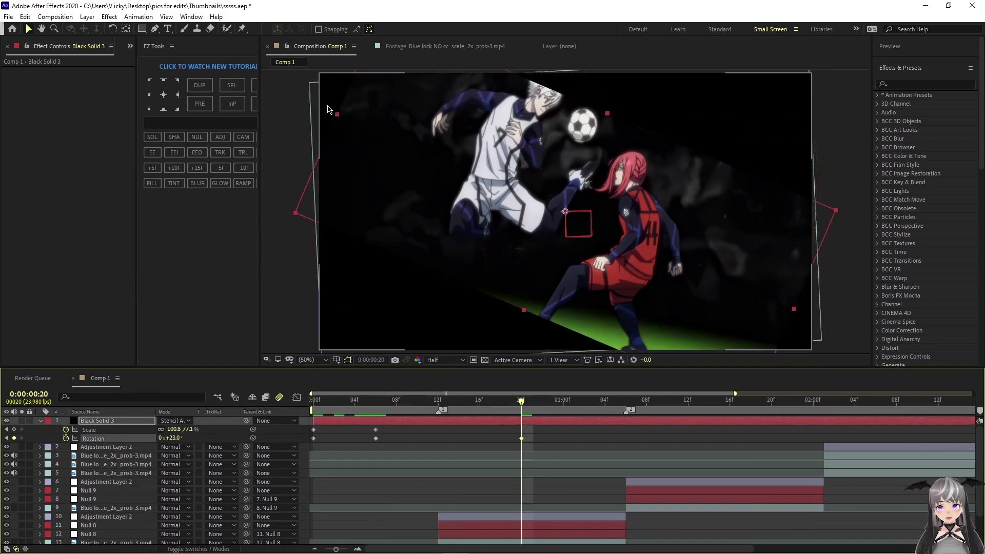
pyautogui.moveTo(337, 115); pyautogui.dragTo(296, 96)
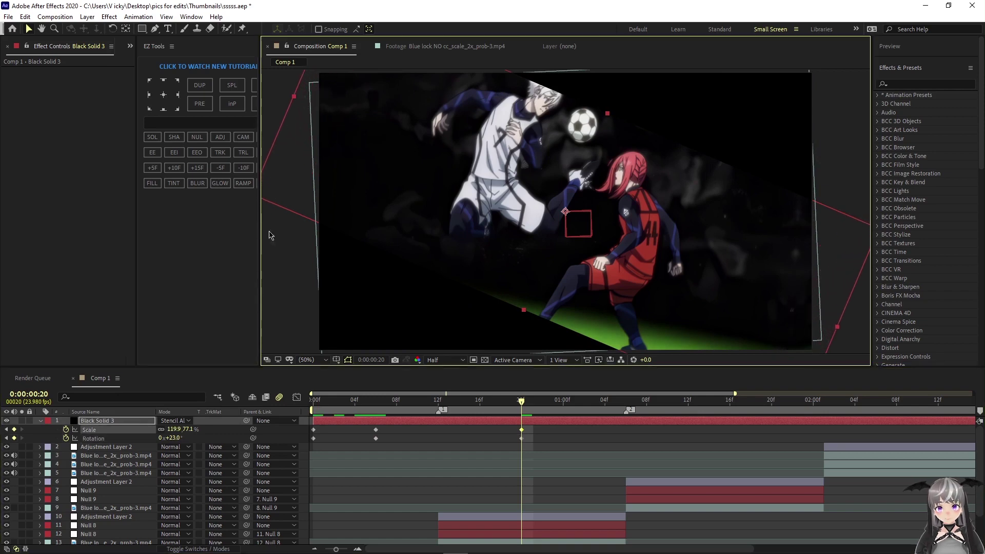
pyautogui.moveTo(175, 429); pyautogui.dragTo(253, 464)
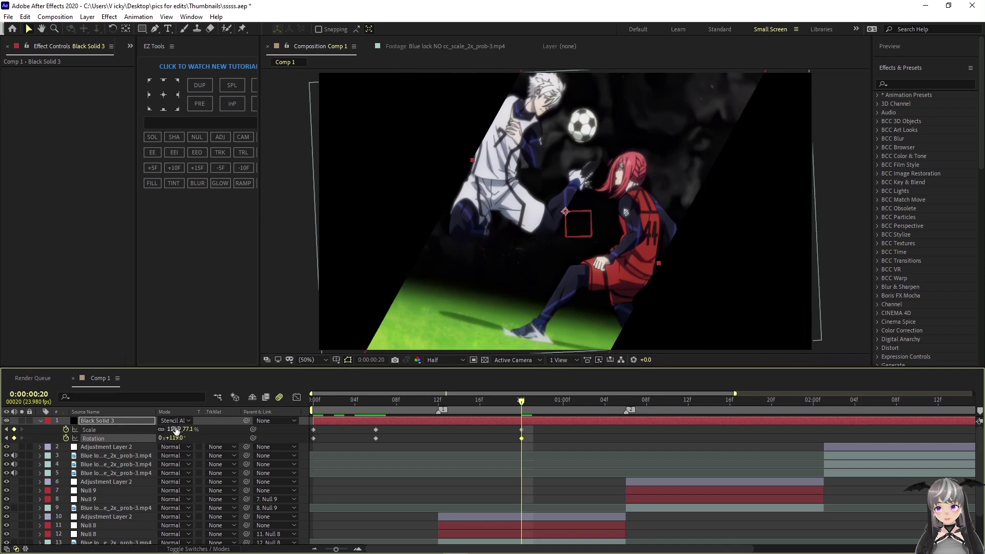
pyautogui.moveTo(176, 429)
pyautogui.mouseDown()
pyautogui.moveTo(218, 447)
pyautogui.moveTo(172, 437)
pyautogui.mouseUp()
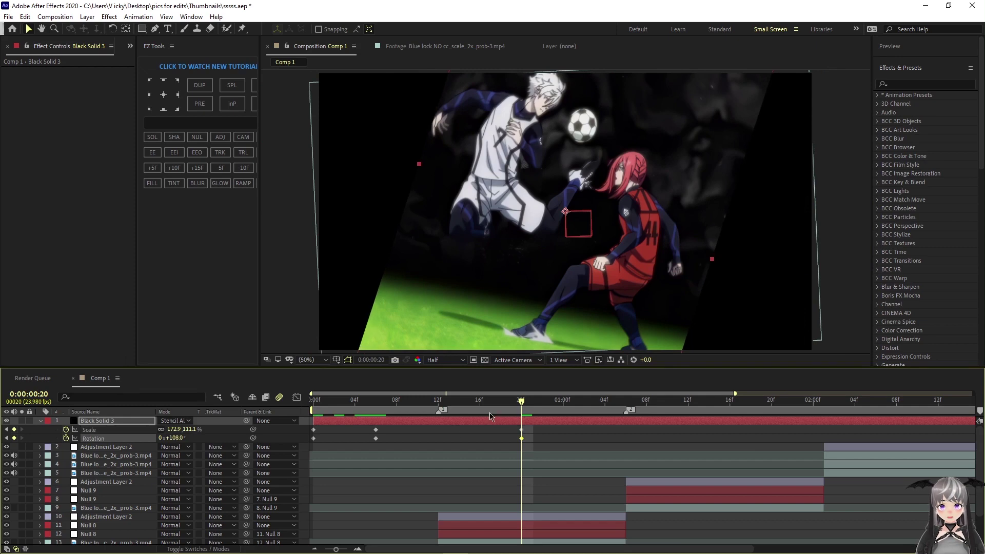
# - Apply Easy Ease to all scale and rotation keyframes of Black Solid 3
pyautogui.moveTo(501, 409); pyautogui.dragTo(302, 459)
pyautogui.scroll(-3, 548, 432)
pyautogui.scroll(3, 543, 430)
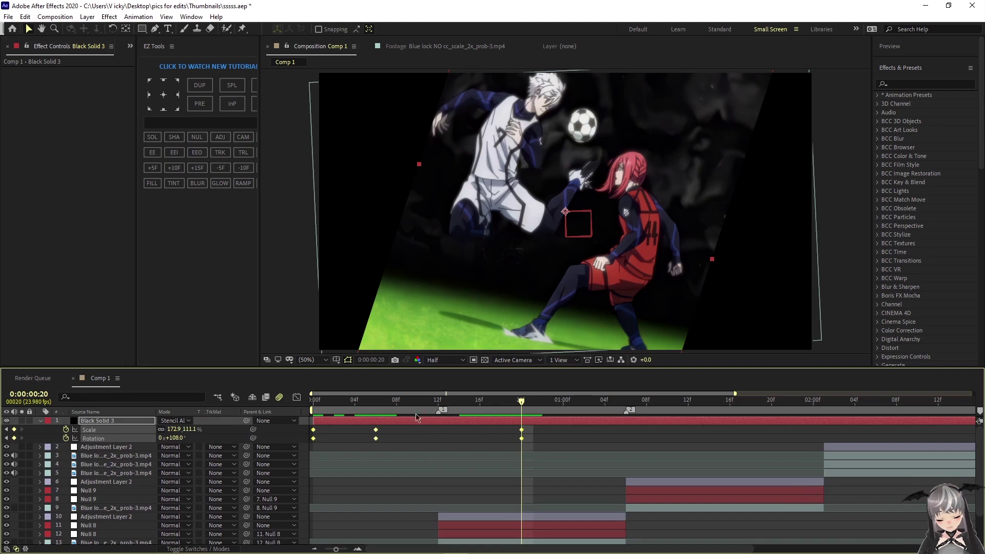
pyautogui.press('F9')
# - At 0:00:01:15, set Black Solid 3's rotation to 0° and reduce its scale to frame the picture with horizontal bars
pyautogui.moveTo(525, 402); pyautogui.dragTo(716, 451)
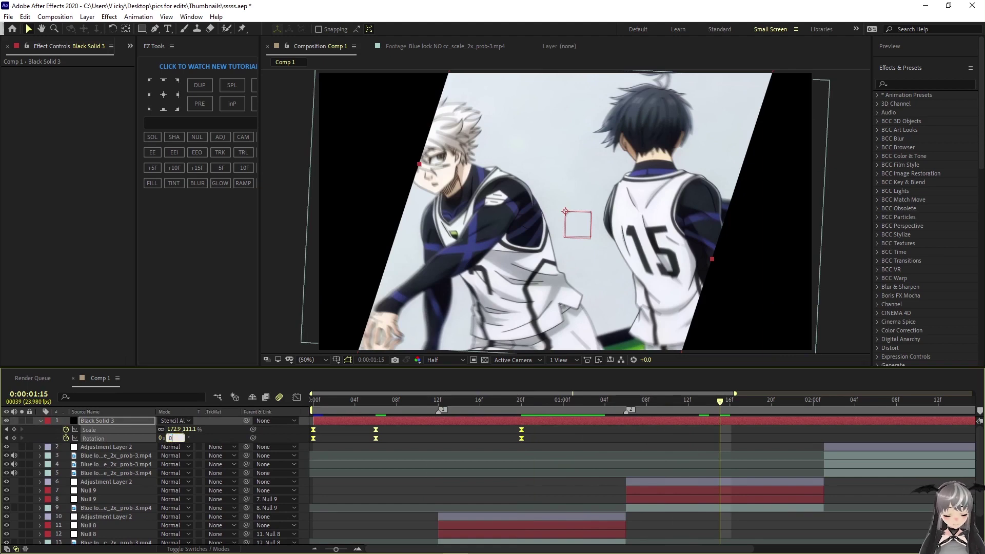
pyautogui.press('Return')
pyautogui.moveTo(190, 428)
pyautogui.mouseDown()
pyautogui.moveTo(158, 434)
pyautogui.moveTo(180, 433)
pyautogui.mouseUp()
# - Reshape the rotation speed graph with the handles of the keyframes at frames 6 and 20 so the speed peaks around 0:00:00:12
pyautogui.moveTo(714, 412); pyautogui.dragTo(437, 427)
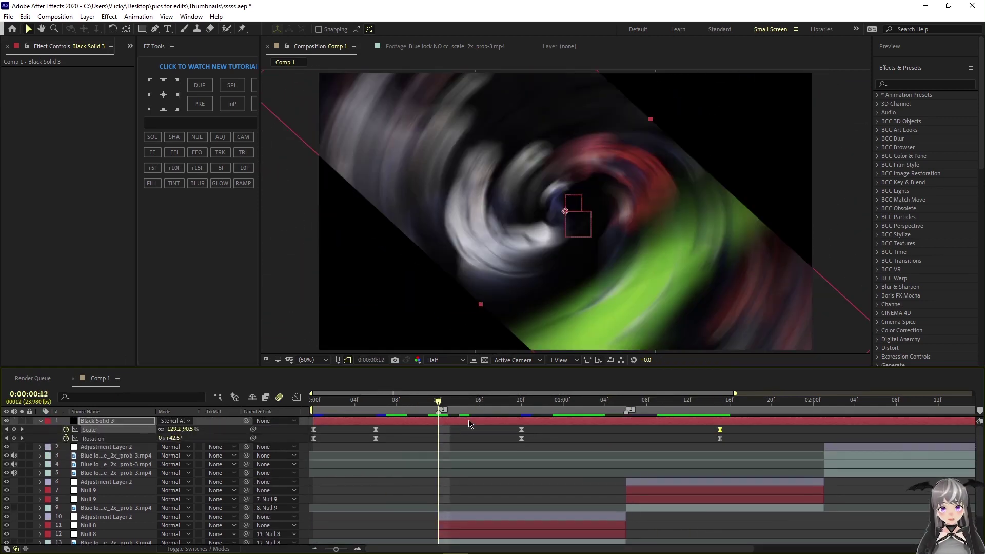
pyautogui.click(106, 438)
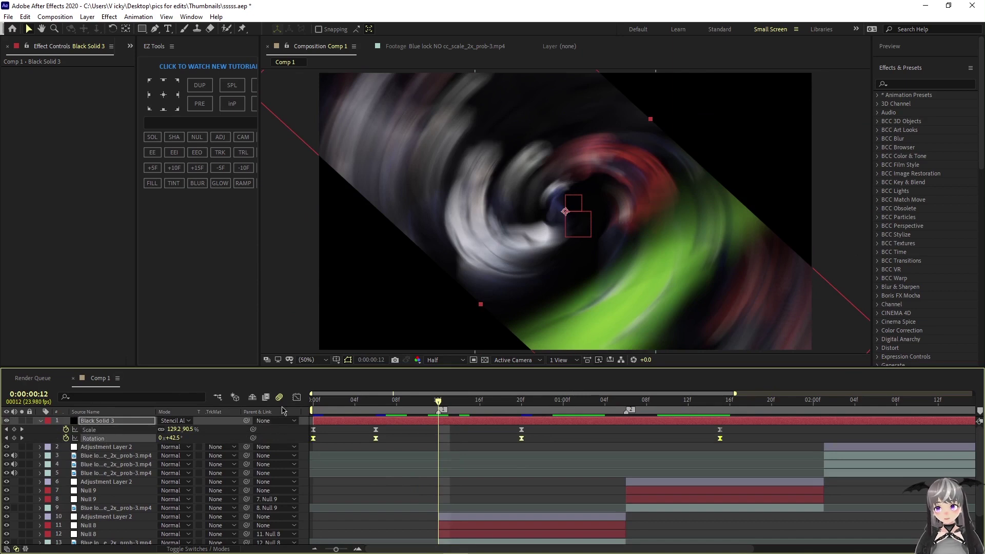
pyautogui.click(296, 398)
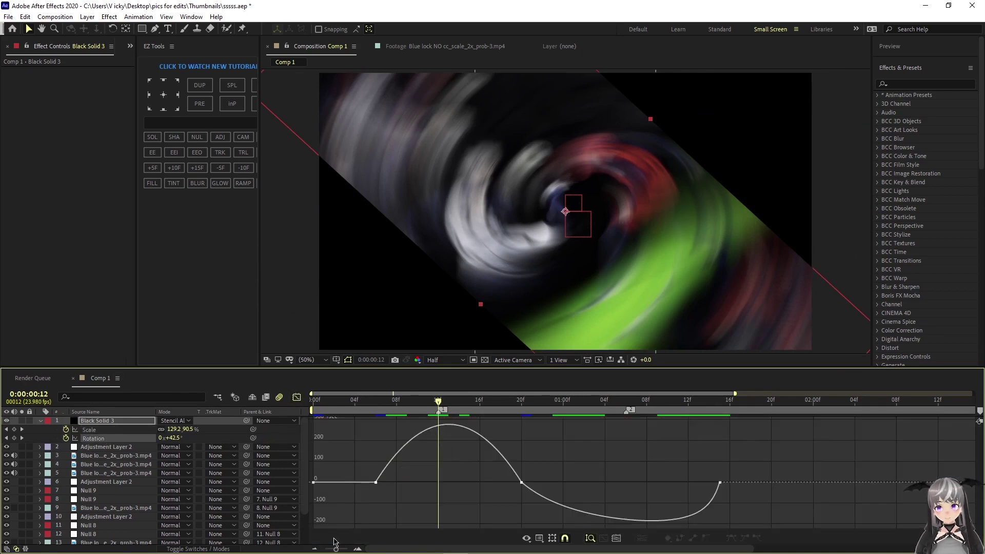
pyautogui.rightClick(360, 449)
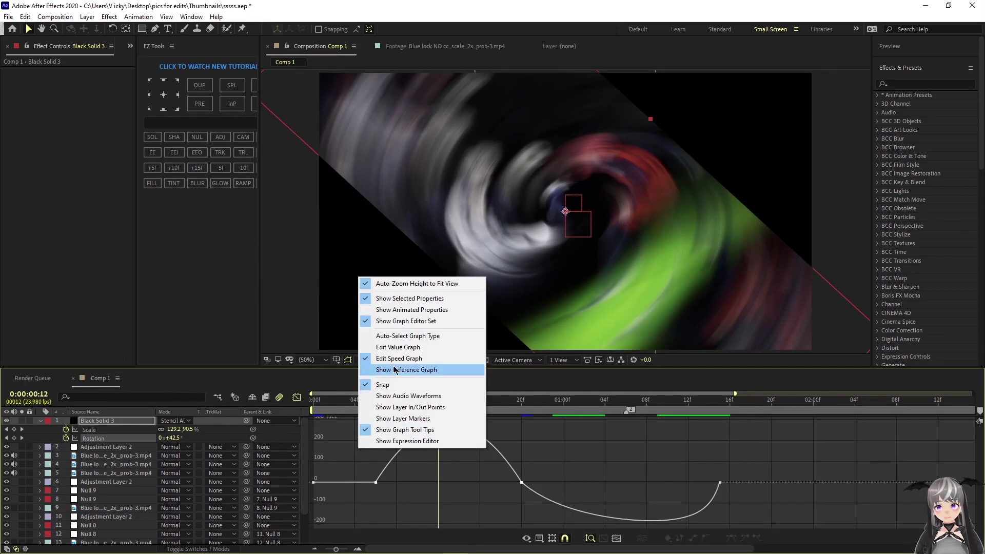
pyautogui.moveTo(332, 549); pyautogui.dragTo(339, 550)
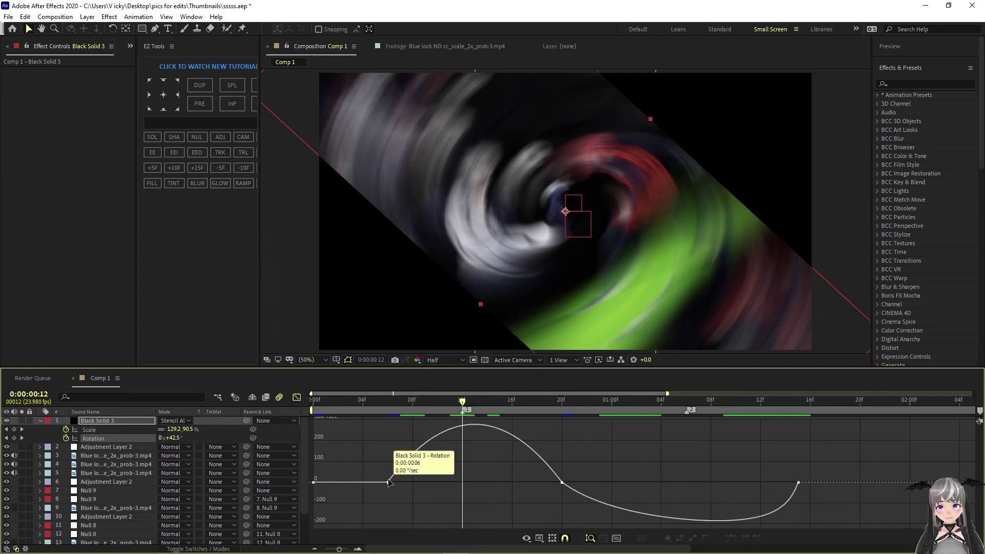
pyautogui.click(413, 477)
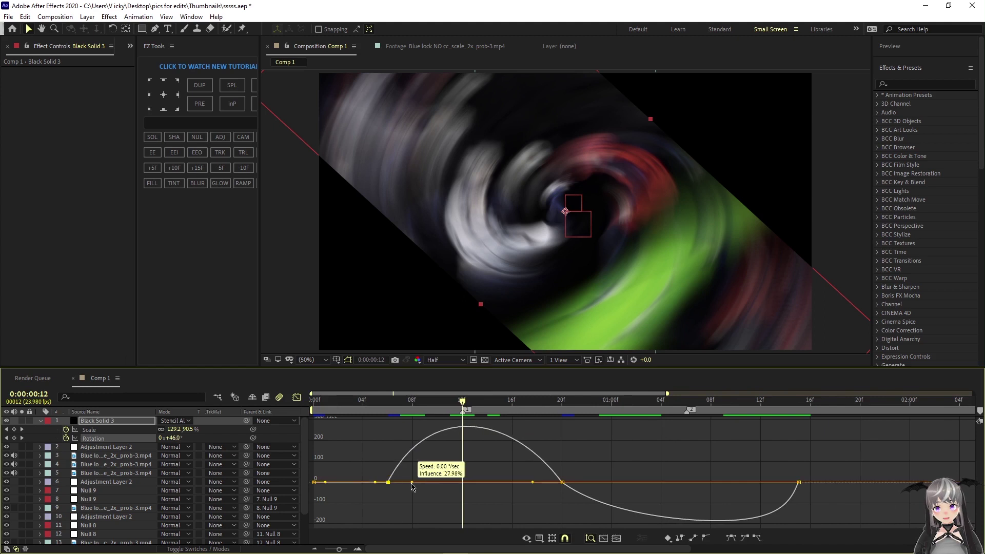
pyautogui.moveTo(417, 483); pyautogui.dragTo(407, 480)
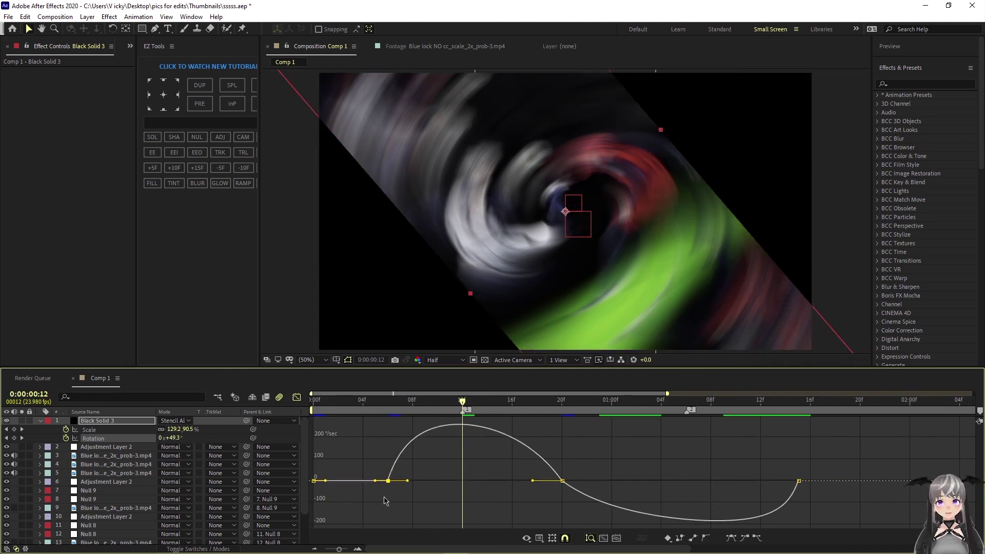
pyautogui.moveTo(339, 549); pyautogui.dragTo(346, 549)
pyautogui.moveTo(714, 485); pyautogui.dragTo(680, 483)
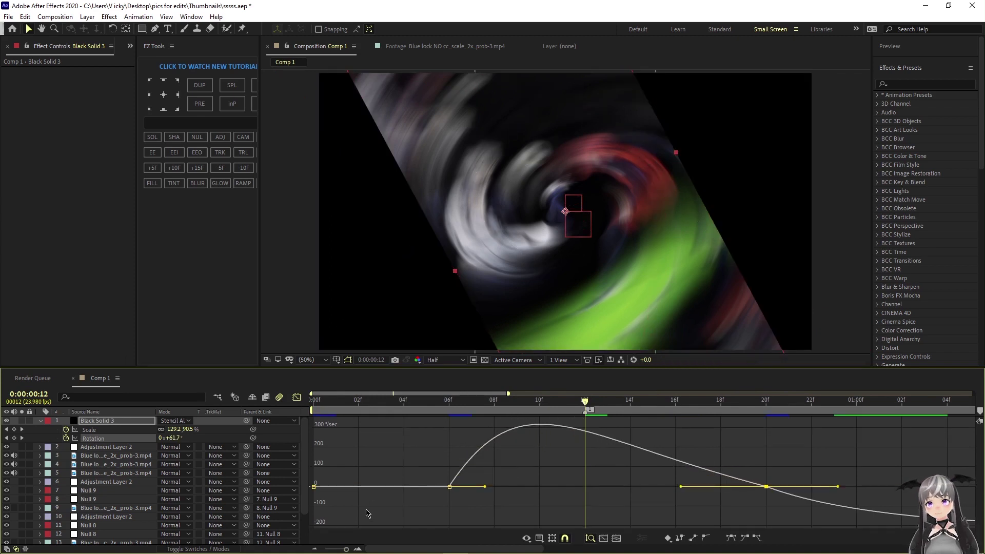
pyautogui.moveTo(442, 547); pyautogui.dragTo(442, 485)
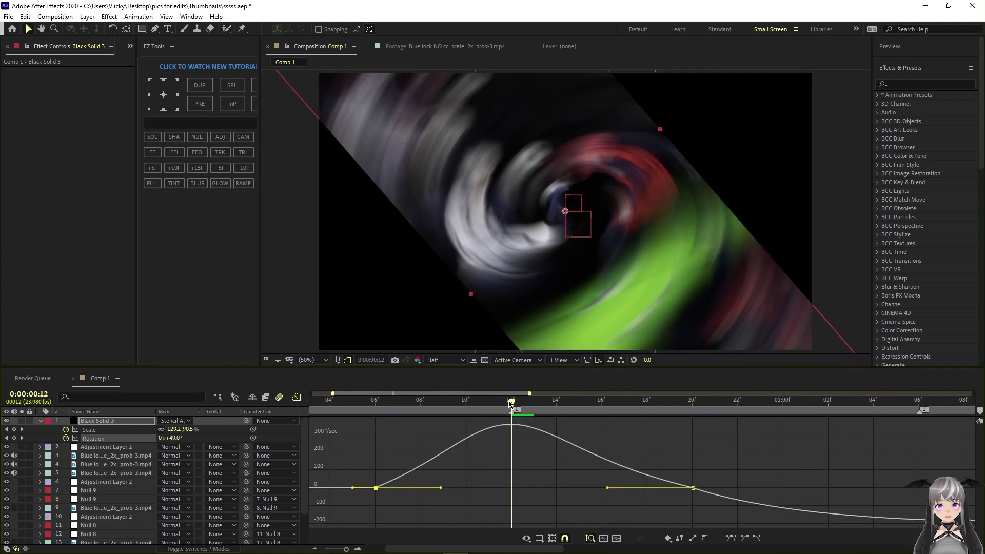
# - Play back the animation from 0:00:00:05 and move the last scale and rotation keyframes to the start of the last clips
pyautogui.moveTo(511, 401); pyautogui.dragTo(342, 423)
pyautogui.press('space')
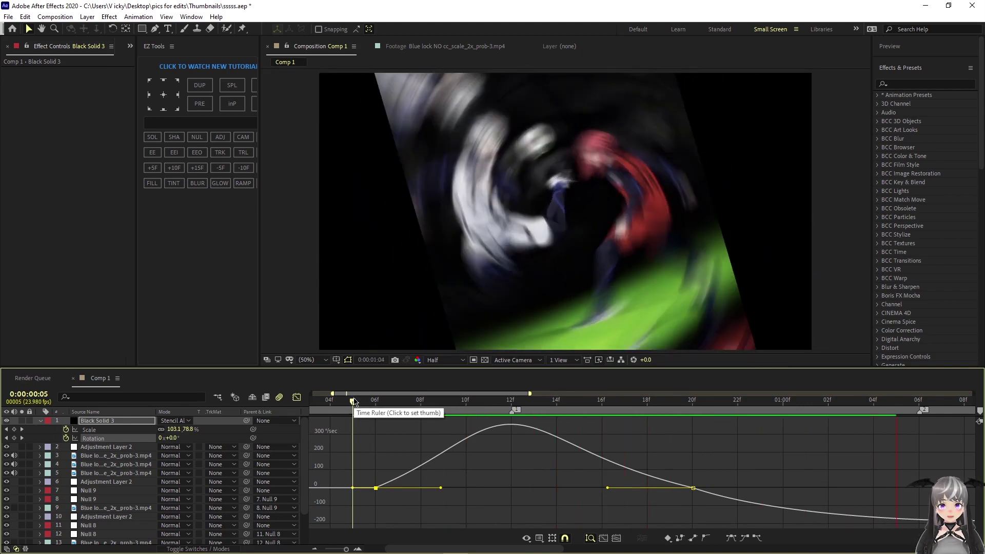
pyautogui.click(297, 400)
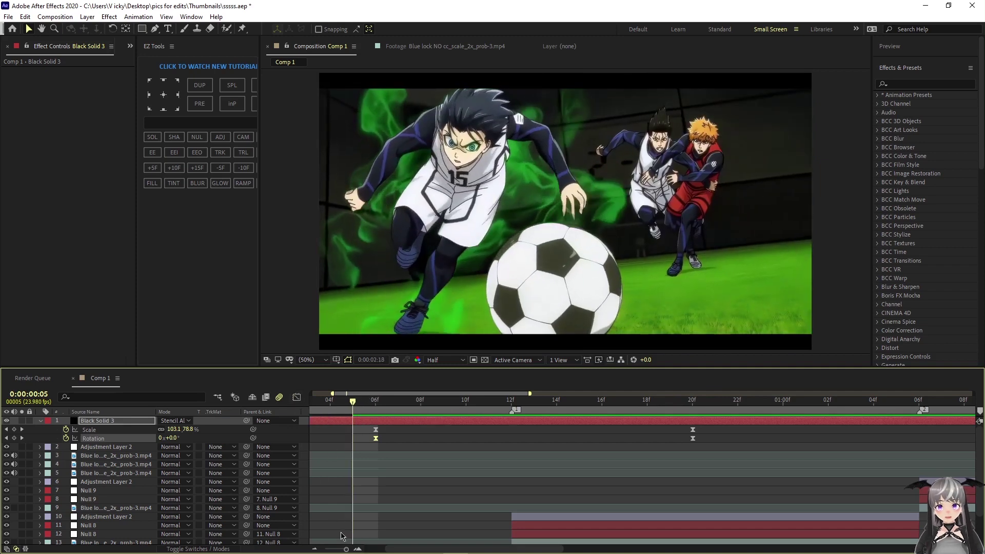
pyautogui.moveTo(345, 549); pyautogui.dragTo(335, 548)
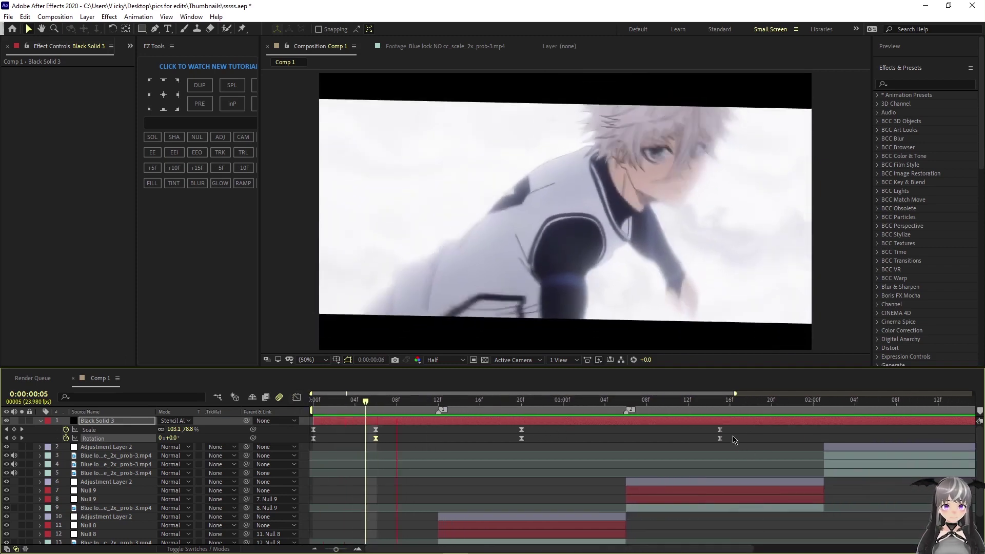
pyautogui.moveTo(730, 428); pyautogui.dragTo(826, 437)
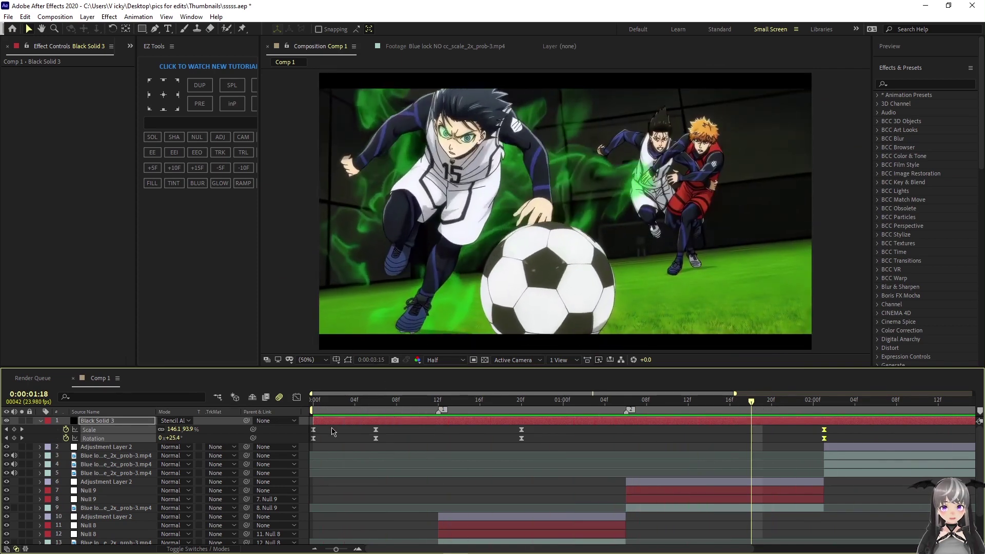
# - Preview the animation and move Black Solid 3's last scale and rotation keyframes back to 0:00:01:18
pyautogui.press('space')
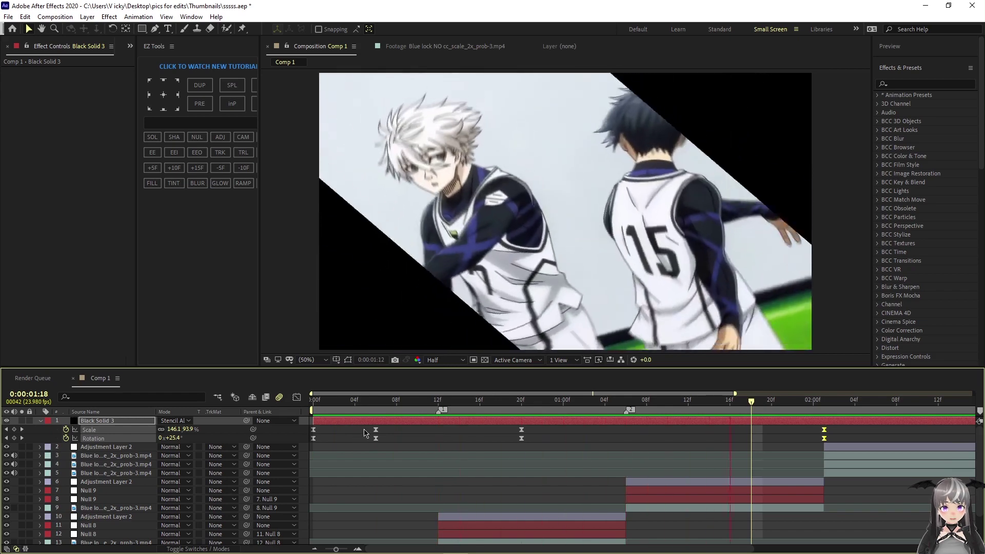
pyautogui.moveTo(824, 430); pyautogui.dragTo(877, 430)
pyautogui.click(877, 431)
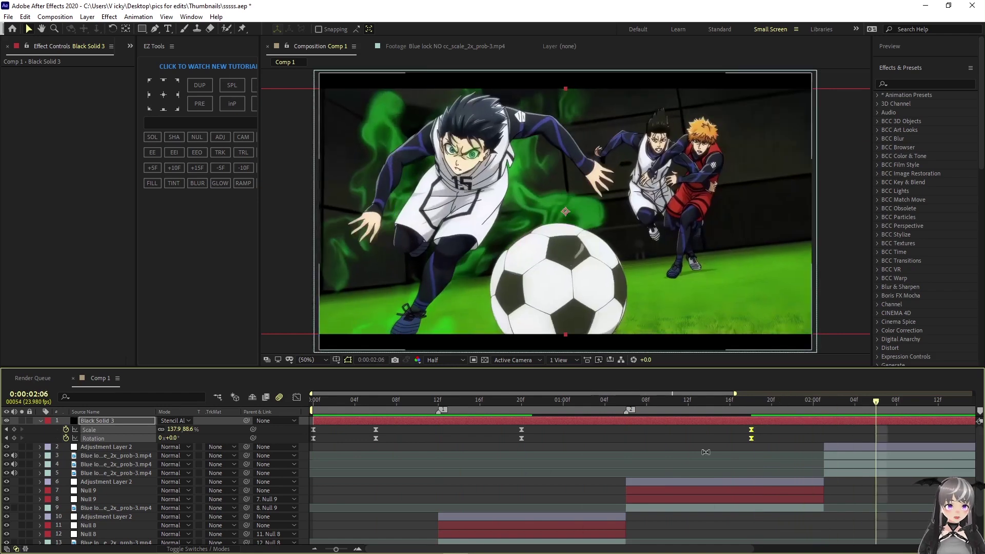
# - At 0:00:02:06, set Black Solid 3's rotation to 90° and its scale to 247.9, 159.3% to frame the picture with vertical bars
pyautogui.click(195, 442)
pyautogui.moveTo(175, 437); pyautogui.dragTo(178, 439)
pyautogui.press('Return')
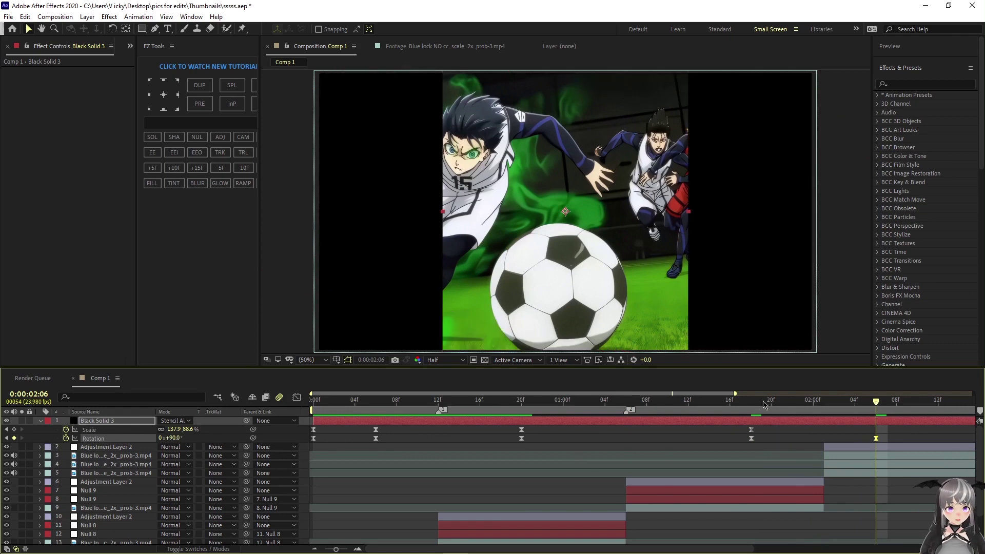
pyautogui.moveTo(173, 428); pyautogui.dragTo(222, 419)
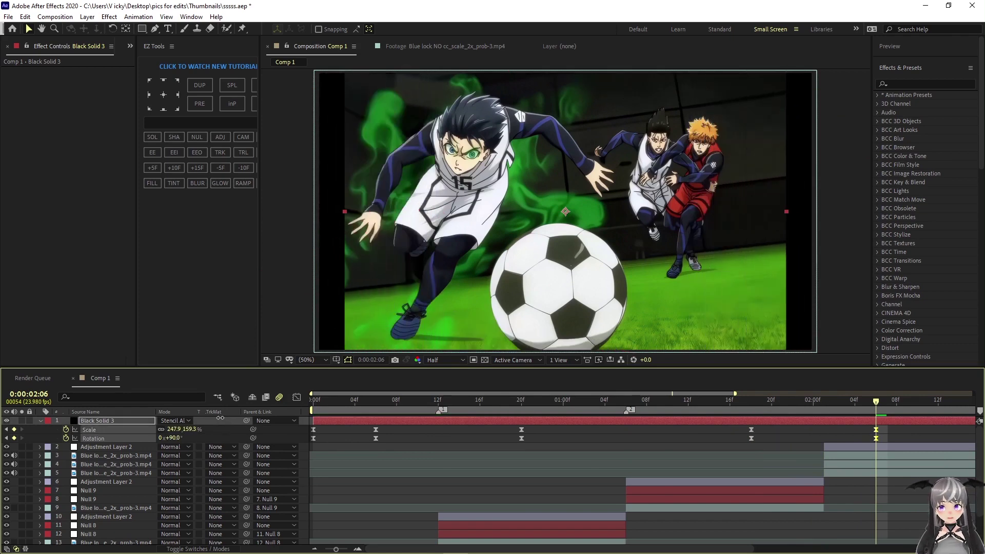
# - Preview the bars and retime the last two pairs of scale and rotation keyframes to 0:00:01:16 and 0:00:02:09
pyautogui.press('space')
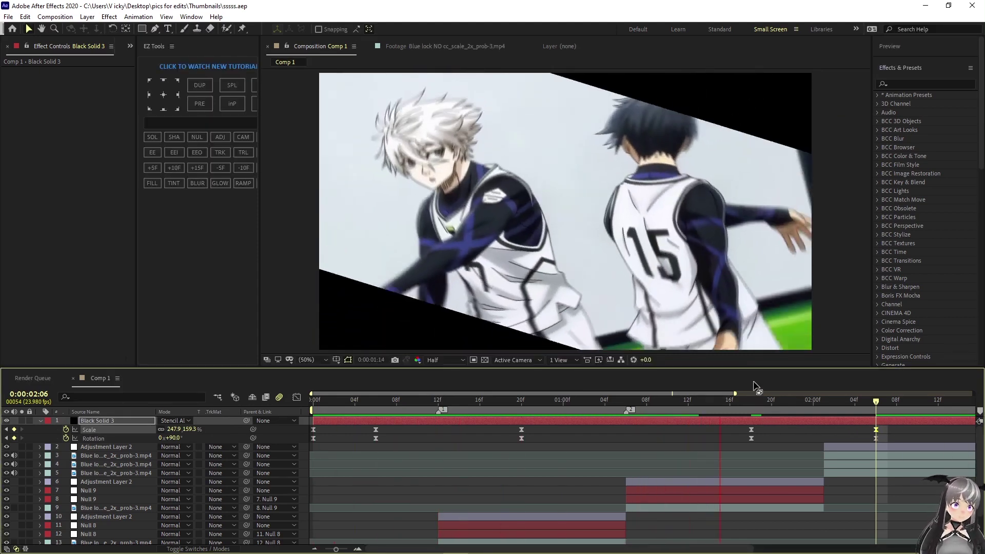
pyautogui.press('space')
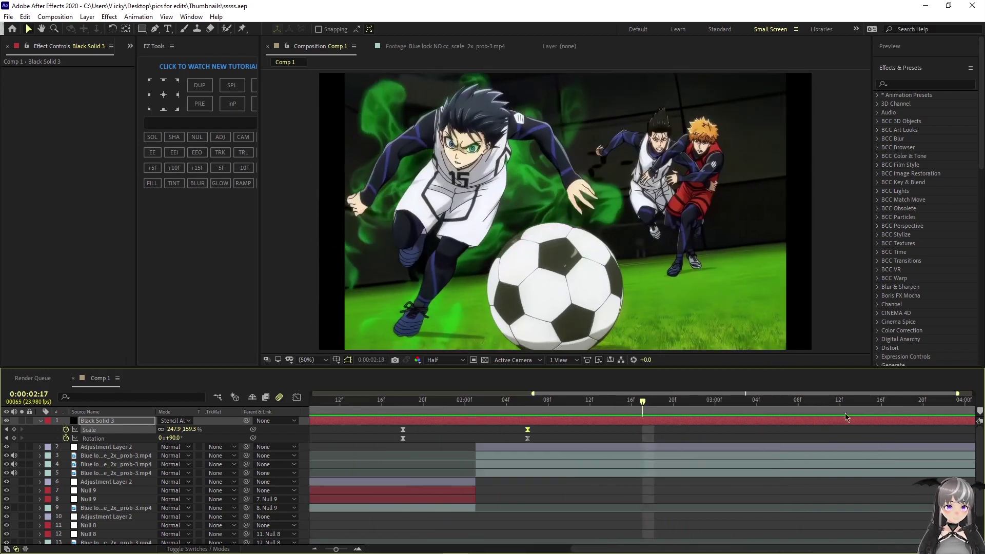
pyautogui.moveTo(647, 405); pyautogui.dragTo(385, 427)
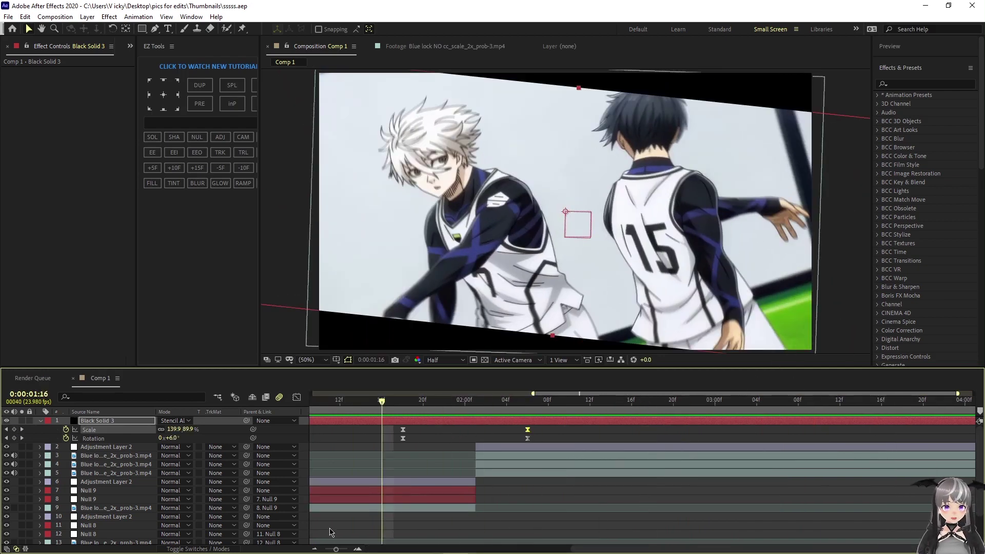
pyautogui.moveTo(338, 549); pyautogui.dragTo(331, 550)
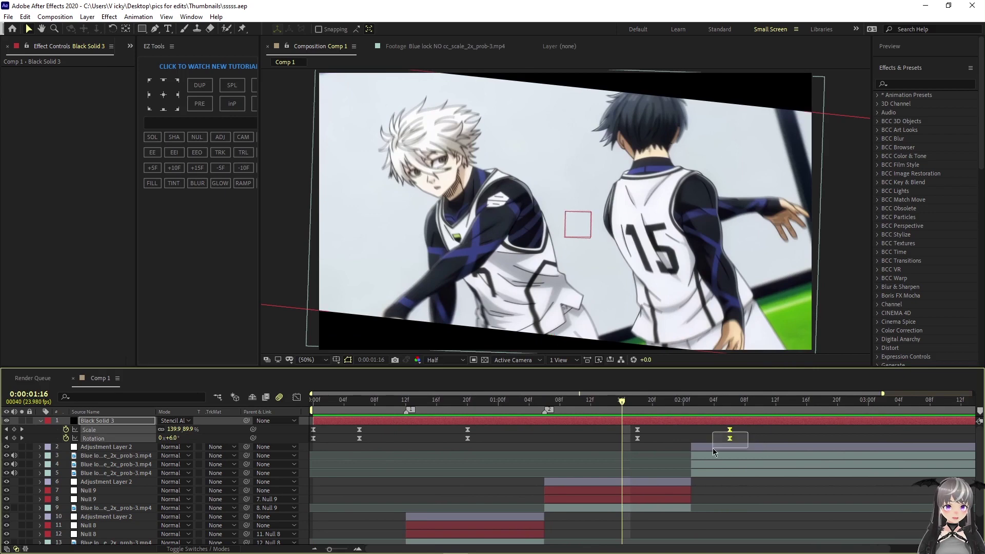
pyautogui.moveTo(732, 435); pyautogui.dragTo(755, 435)
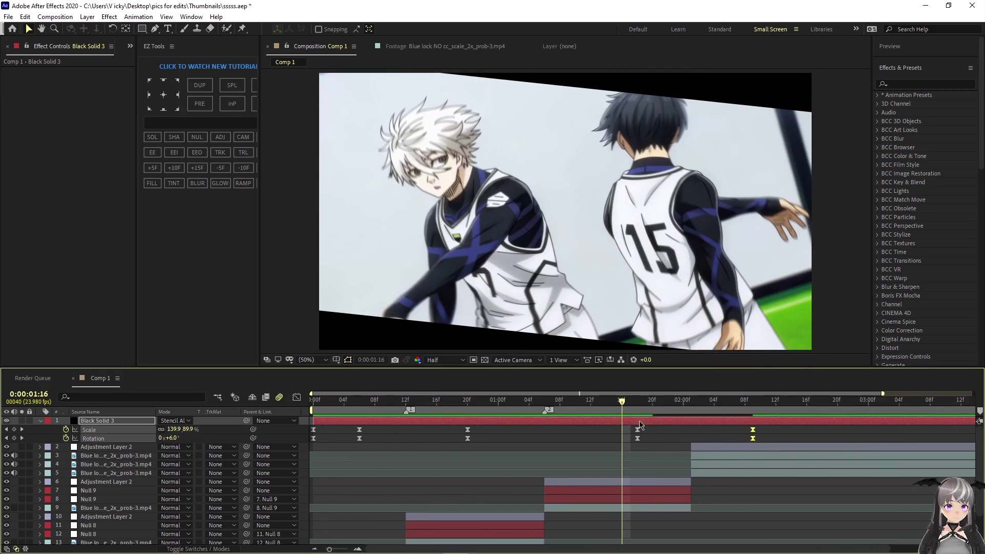
pyautogui.moveTo(626, 407); pyautogui.dragTo(687, 414)
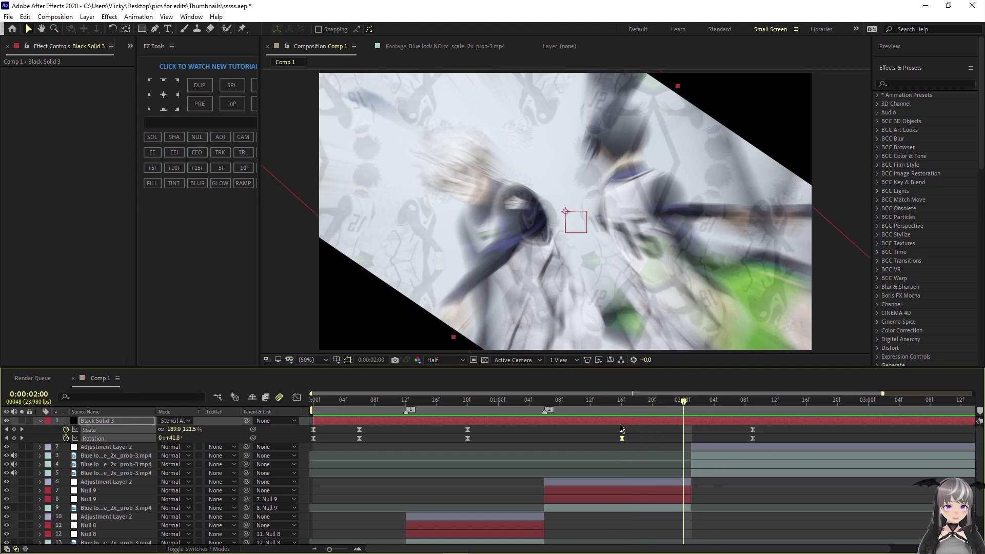
# - Play back the animation from the start and save the project
pyautogui.press('space')
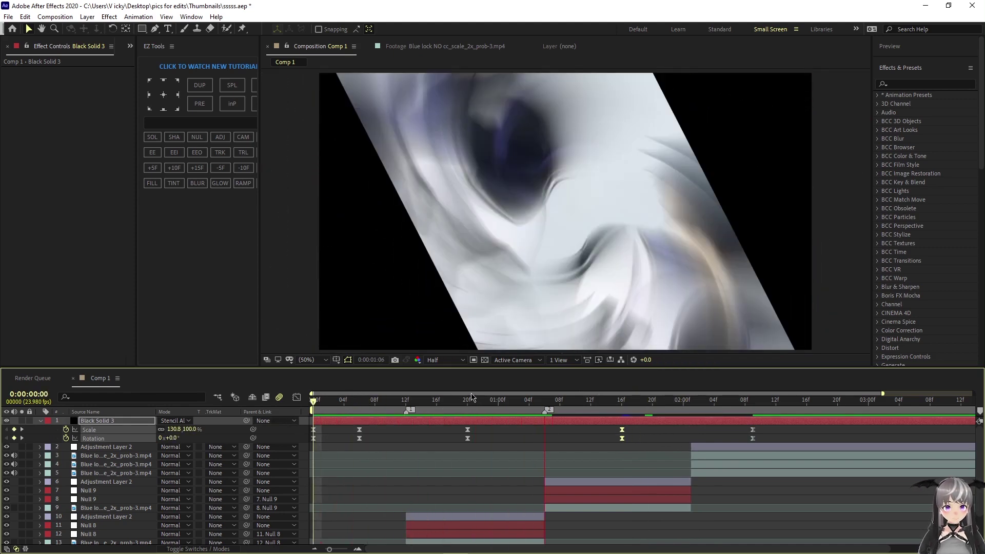
pyautogui.hotkey('ctrl', 's')
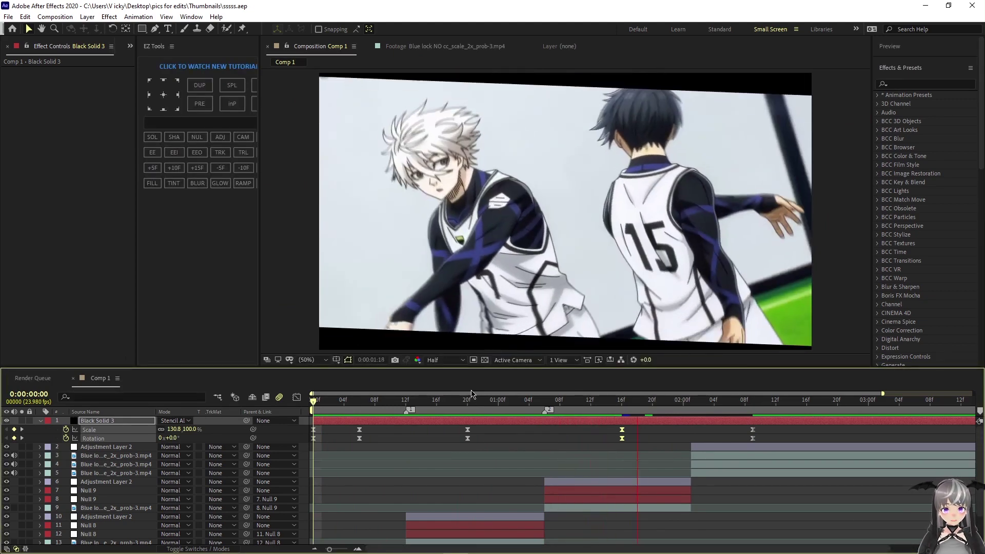
pyautogui.press('space')
# - Reshape the rotation speed graph between 0:00:01:16 and 0:00:02:09 with the keyframe handles so the speed peaks around the last clip's start
pyautogui.click(690, 403)
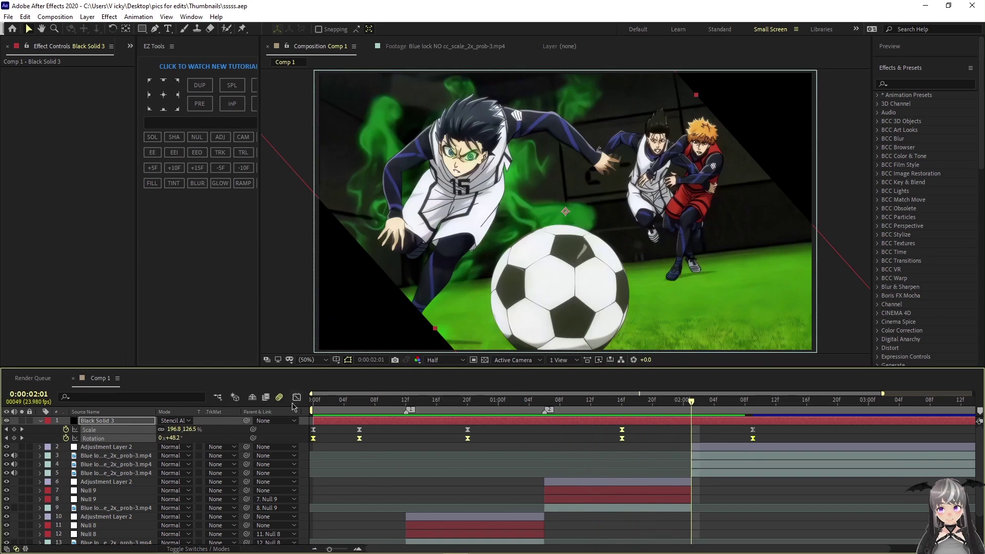
pyautogui.click(297, 398)
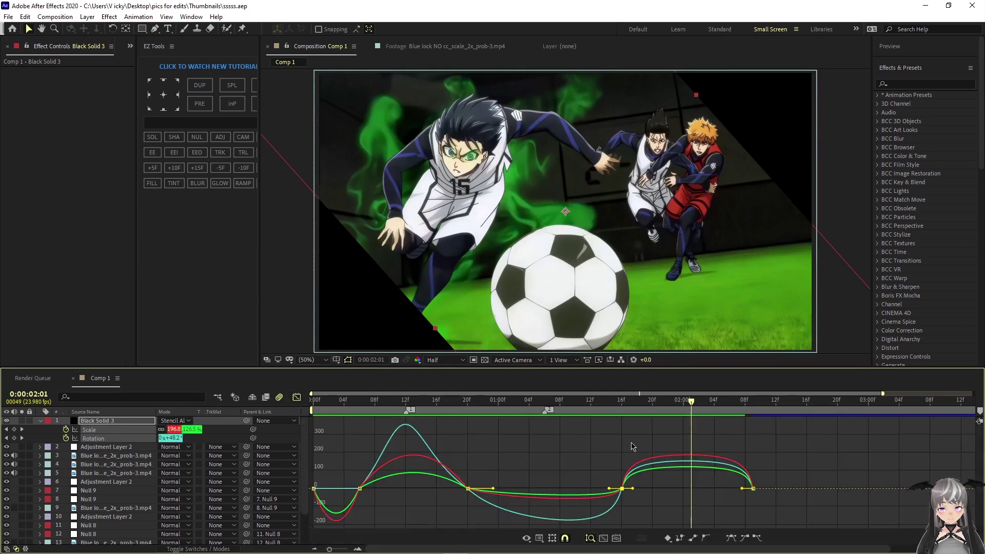
pyautogui.click(213, 442)
pyautogui.click(117, 439)
pyautogui.click(752, 489)
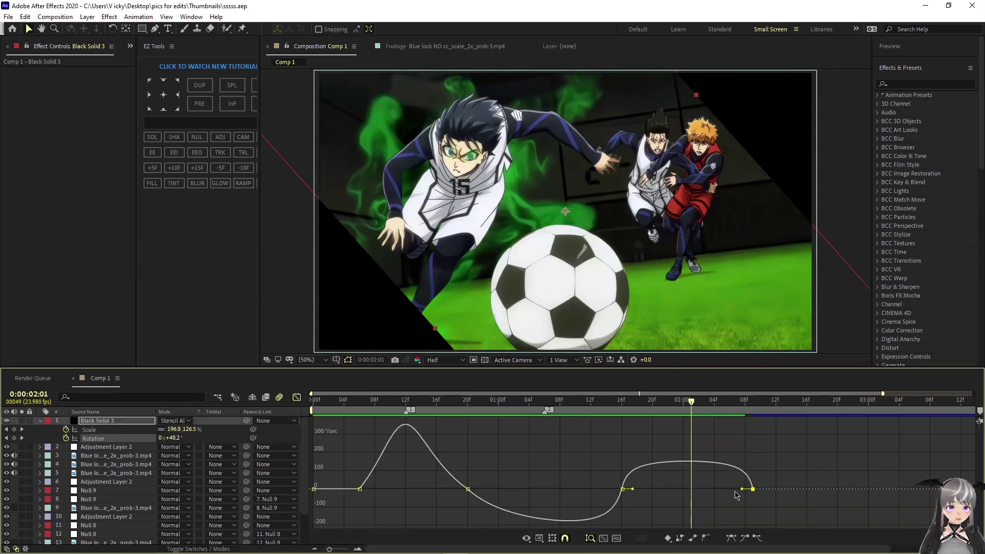
pyautogui.moveTo(742, 490); pyautogui.dragTo(723, 488)
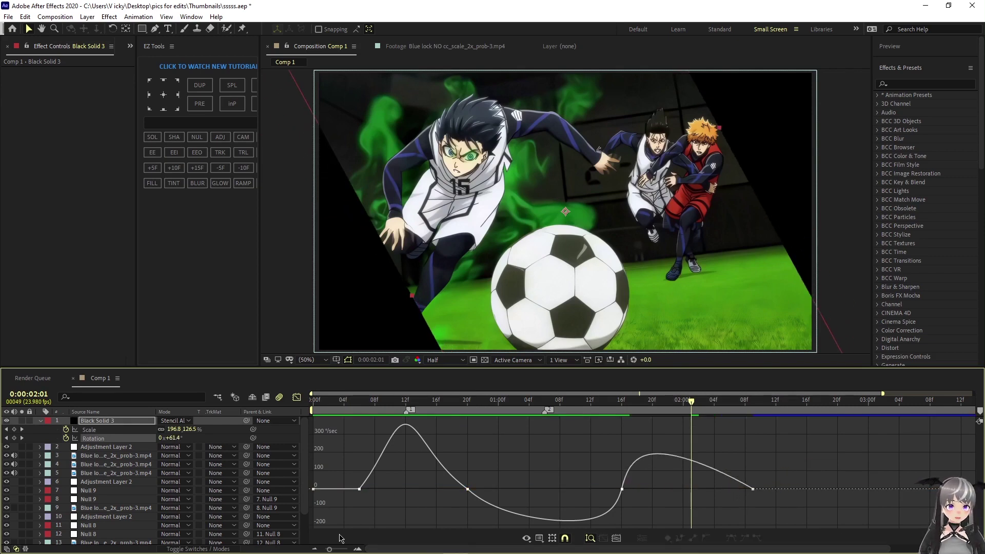
pyautogui.moveTo(332, 547); pyautogui.dragTo(340, 548)
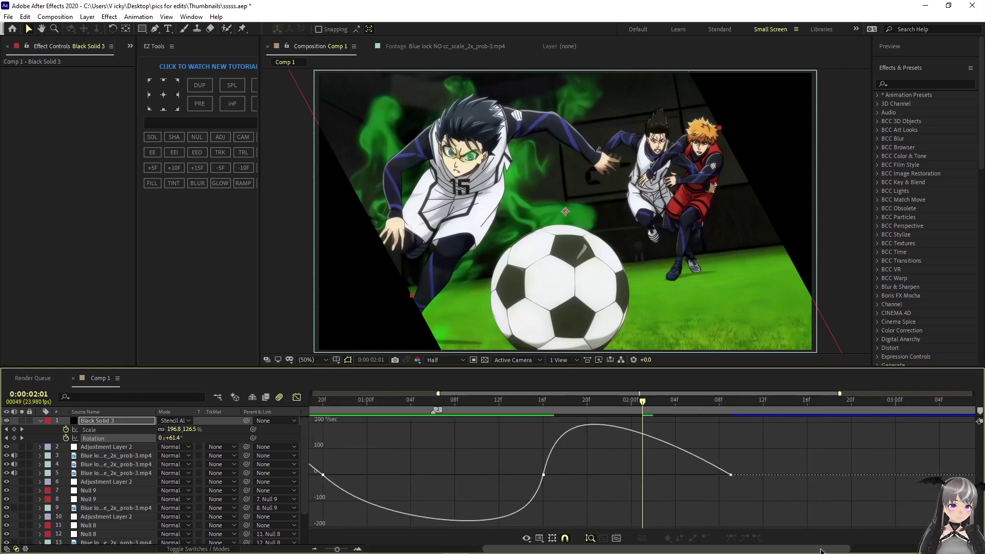
pyautogui.moveTo(816, 550); pyautogui.dragTo(727, 552)
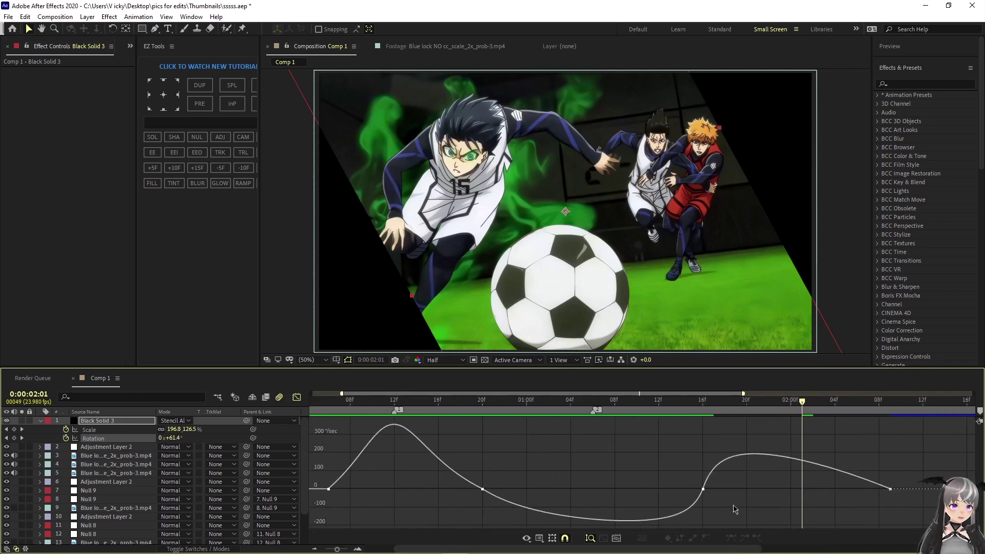
pyautogui.click(703, 489)
pyautogui.moveTo(720, 492); pyautogui.dragTo(755, 489)
pyautogui.moveTo(846, 492); pyautogui.dragTo(839, 489)
pyautogui.click(297, 397)
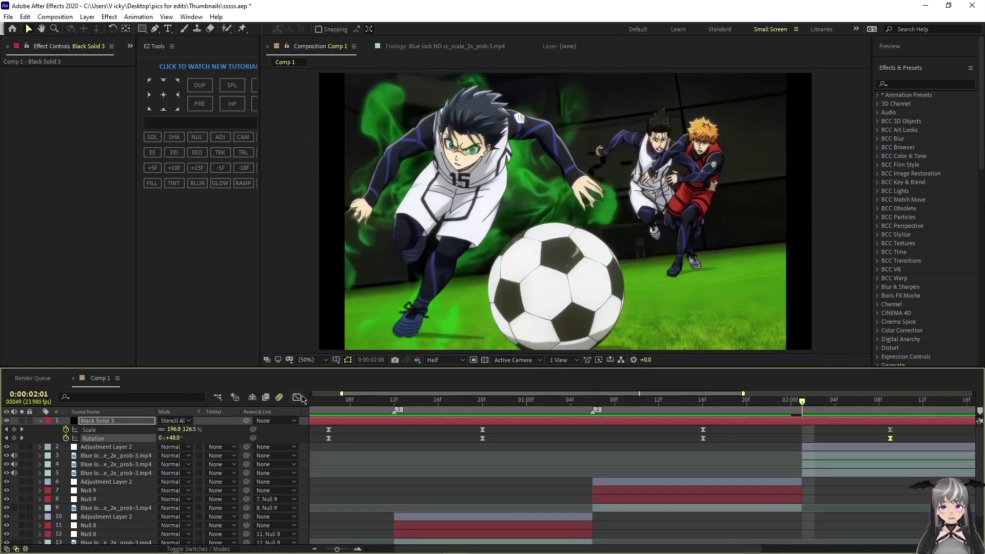
# - Turn on motion blur for Black Solid 3 and preview the whole composition
pyautogui.press('u')
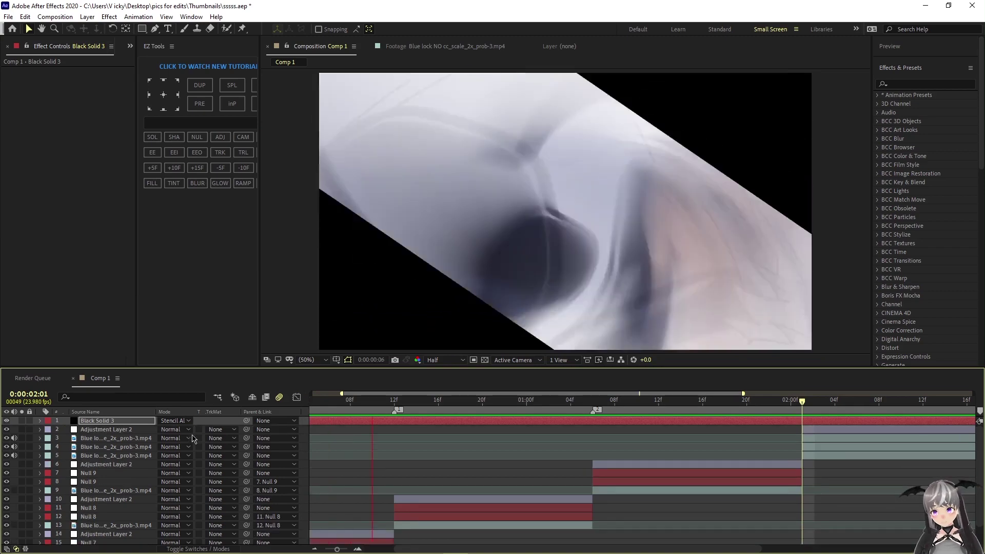
pyautogui.press('F4')
pyautogui.click(200, 421)
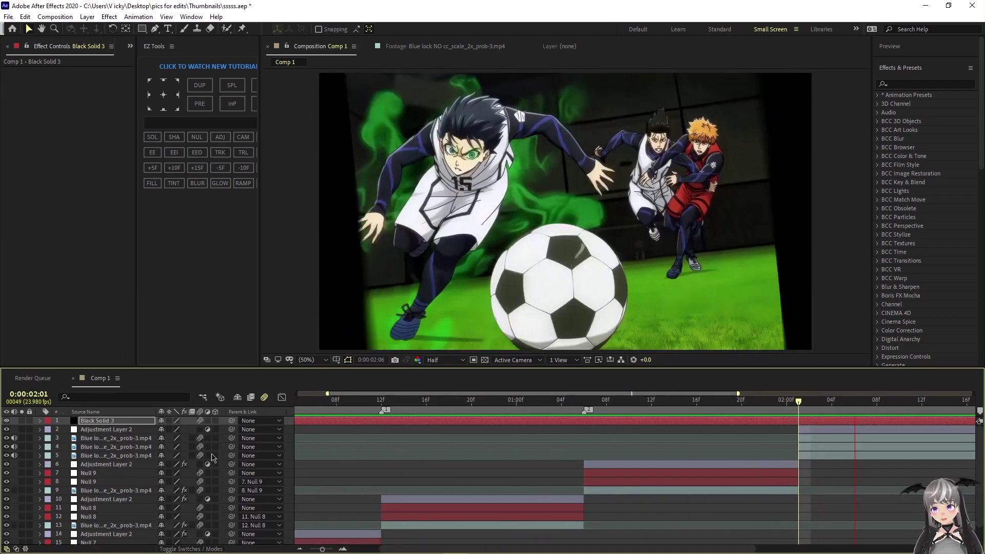
pyautogui.moveTo(322, 549); pyautogui.dragTo(290, 549)
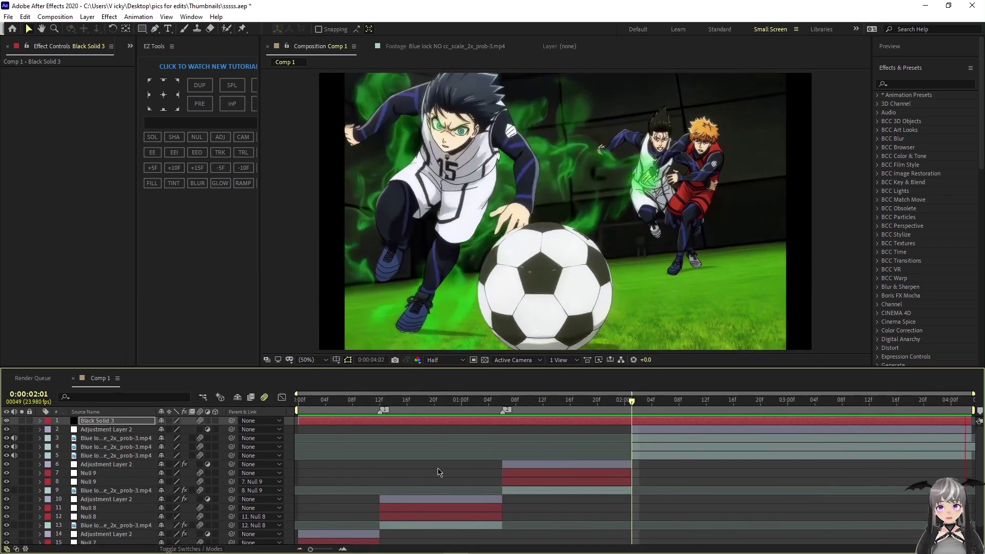
# - Move Black Solid 3's last scale and rotation keyframes to 0:00:02:18 and preview the transition from 0:00:01:06
pyautogui.press('u')
pyautogui.moveTo(686, 431); pyautogui.dragTo(747, 431)
pyautogui.moveTo(719, 401); pyautogui.dragTo(503, 401)
pyautogui.press('space')
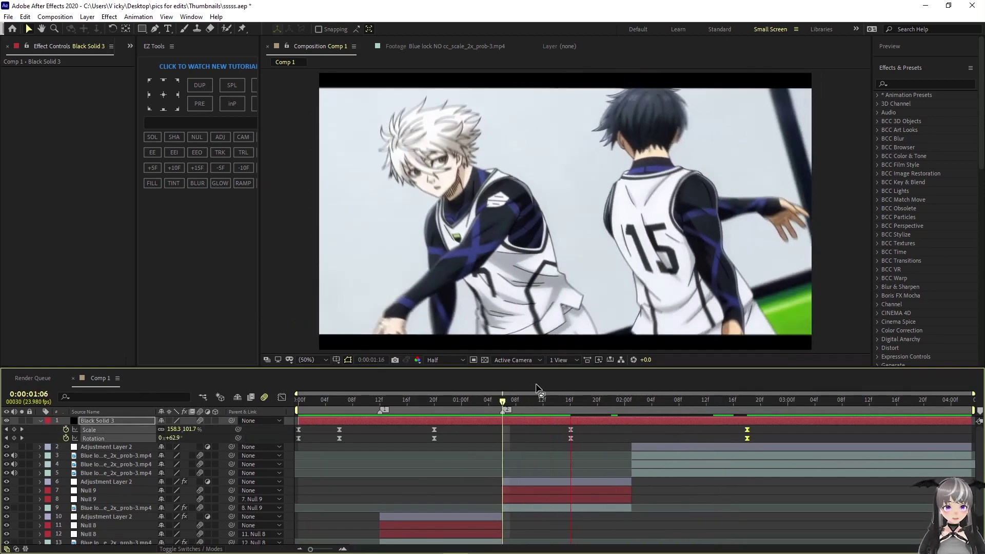
pyautogui.press('space')
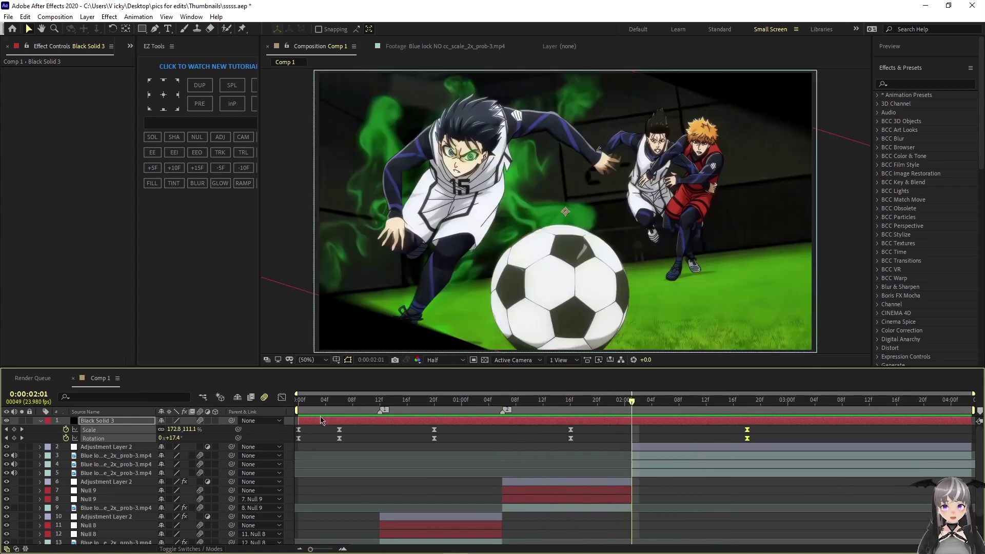
# - Reshape the rotation speed graph between 0:00:01:16 and 0:00:02:18 with the keyframe handles so the speed peaks at 0:00:02:01
pyautogui.click(281, 397)
pyautogui.click(224, 439)
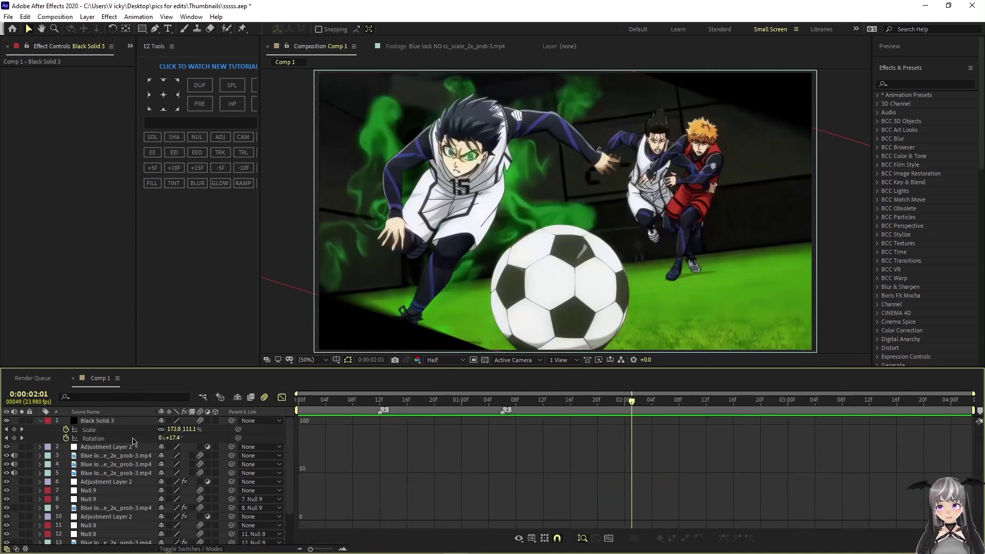
pyautogui.click(131, 438)
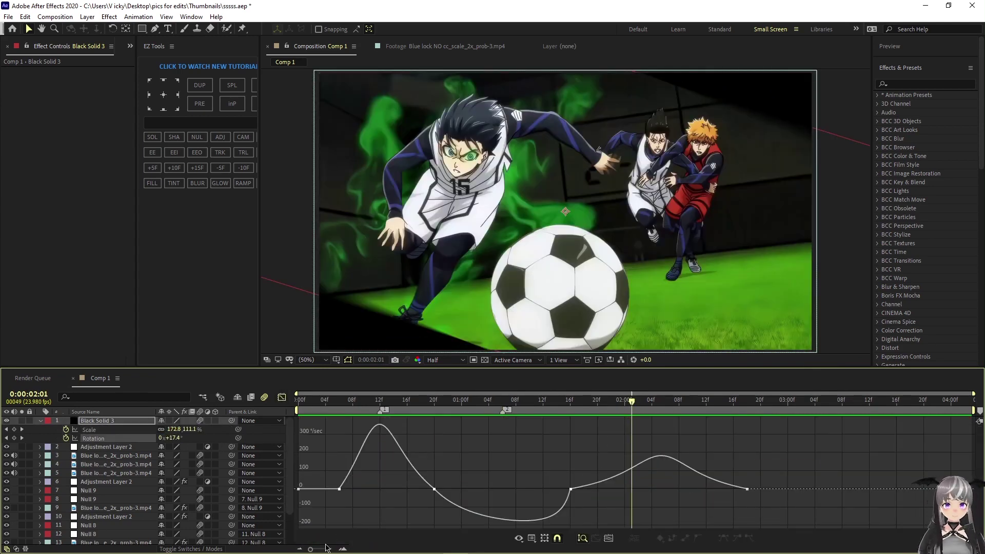
pyautogui.moveTo(310, 549); pyautogui.dragTo(322, 550)
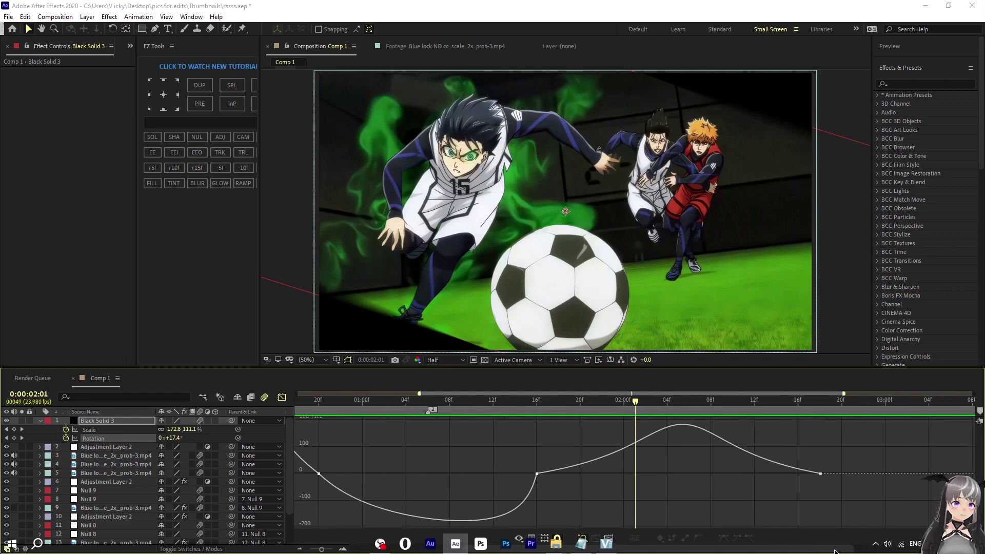
pyautogui.moveTo(837, 548); pyautogui.dragTo(759, 549)
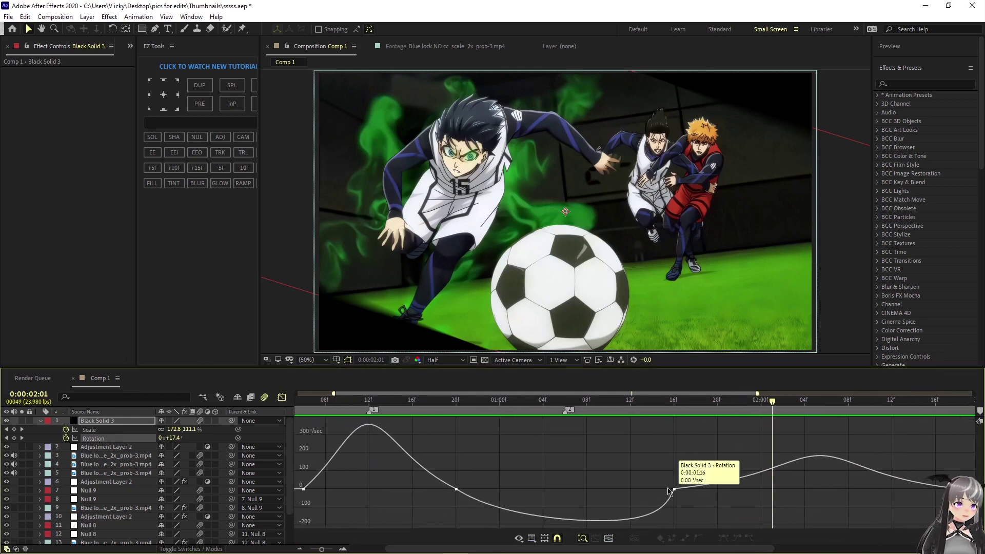
pyautogui.moveTo(753, 489); pyautogui.dragTo(732, 488)
pyautogui.moveTo(882, 489); pyautogui.dragTo(847, 489)
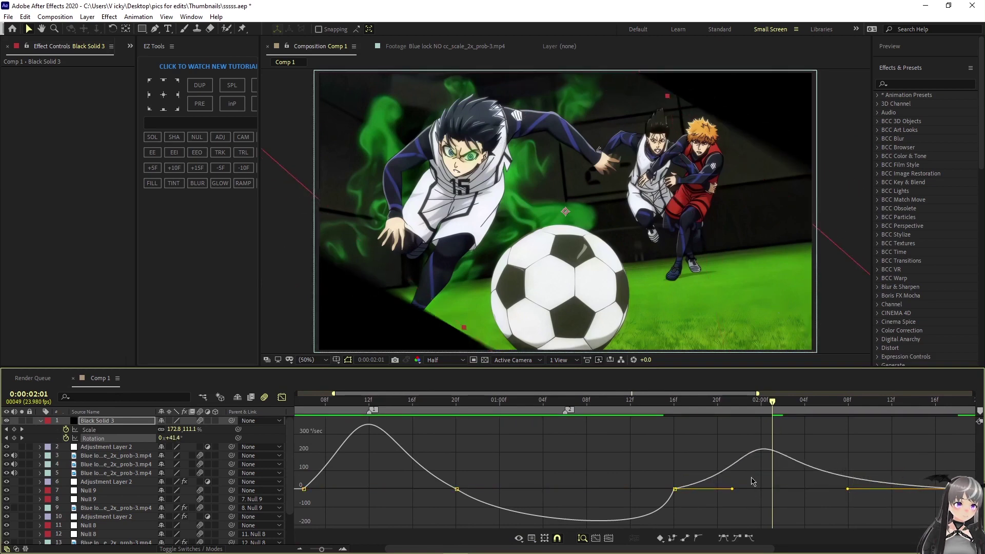
pyautogui.moveTo(734, 491); pyautogui.dragTo(739, 490)
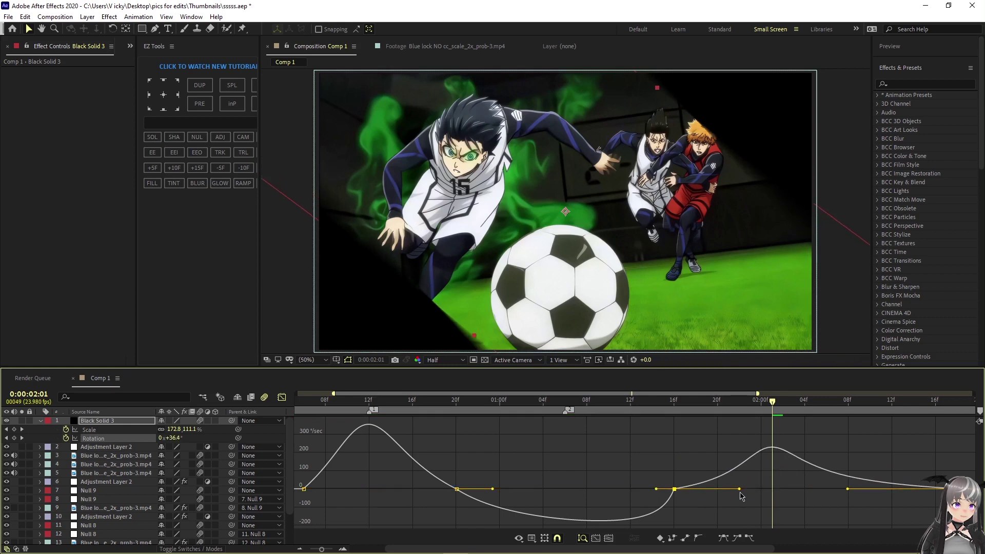
# - Reshape the scale speed graph between 0:00:01:16 and 0:00:02:18 with the keyframe handles so the speed peaks around 0:00:02:01
pyautogui.click(105, 431)
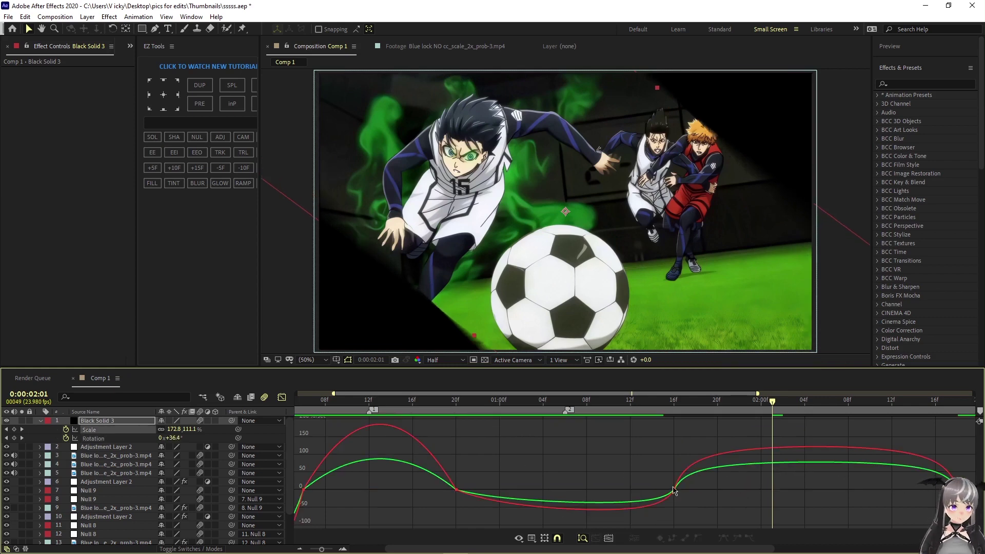
pyautogui.rightClick(754, 468)
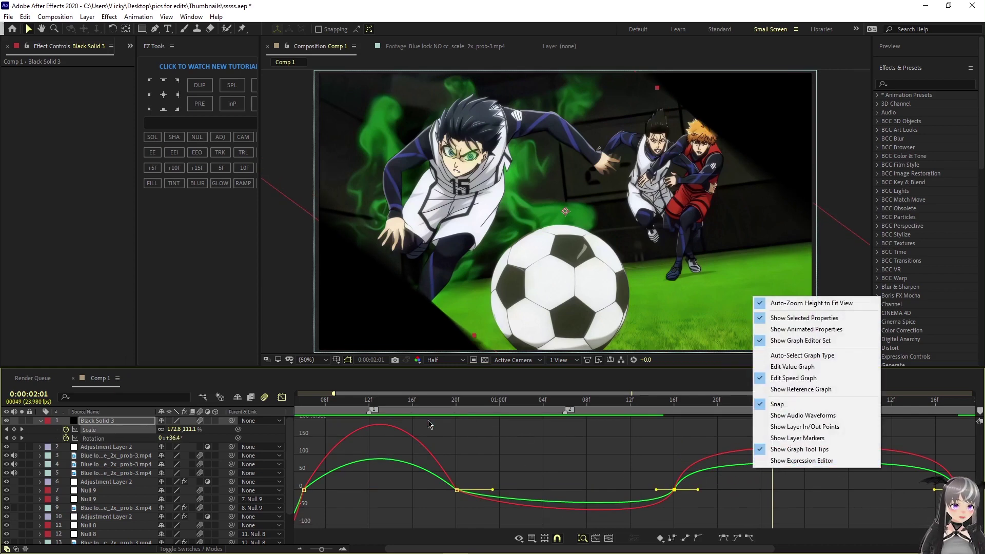
pyautogui.click(937, 490)
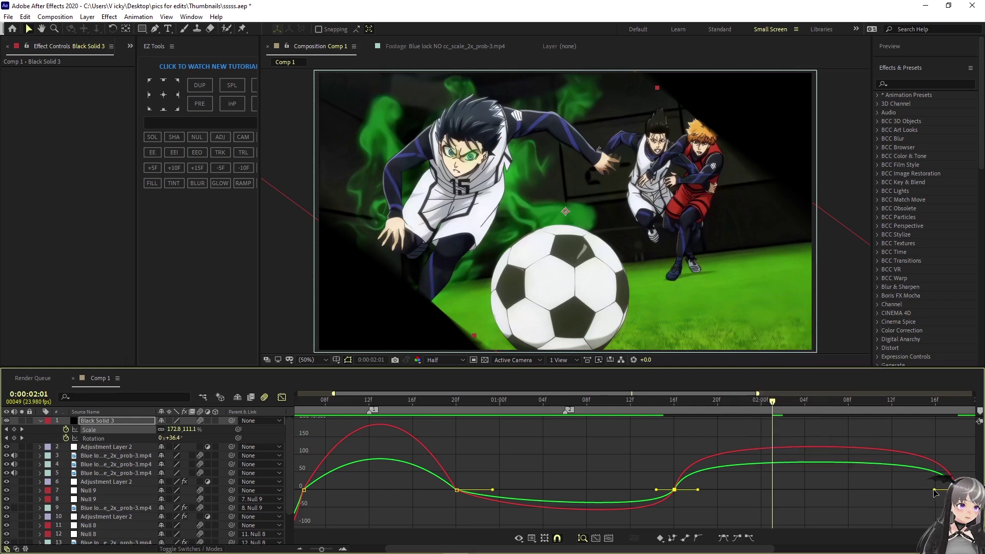
pyautogui.moveTo(935, 490); pyautogui.dragTo(869, 490)
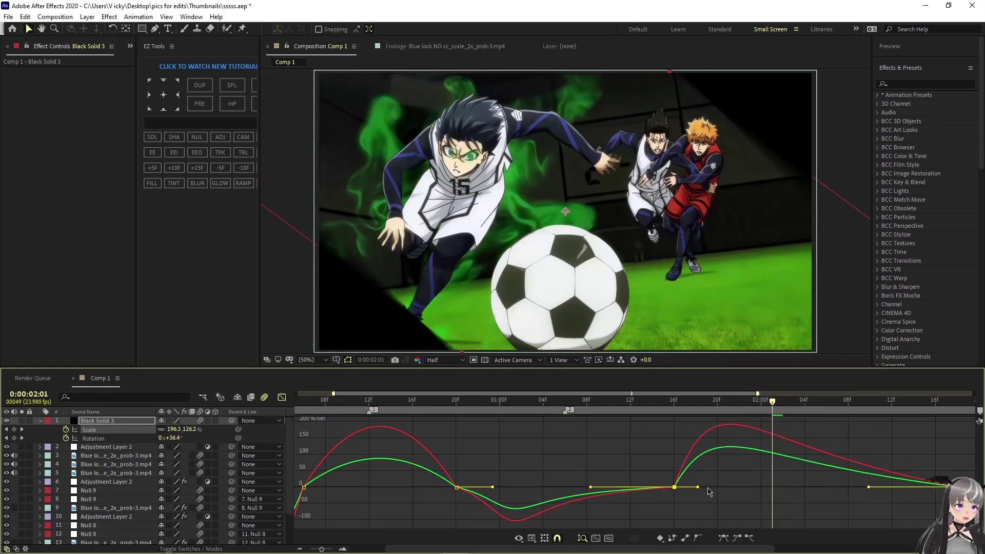
pyautogui.moveTo(698, 489); pyautogui.dragTo(727, 489)
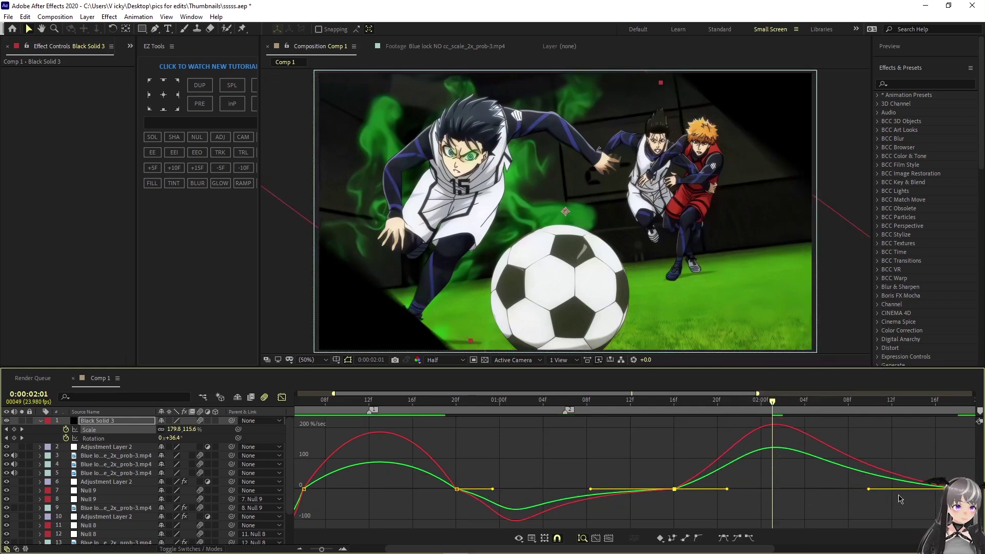
# - Steepen the scale speed curve around 0:00:02:01 with the keyframe handles, close the Graph Editor and preview the whole composition
pyautogui.moveTo(869, 490); pyautogui.dragTo(735, 490)
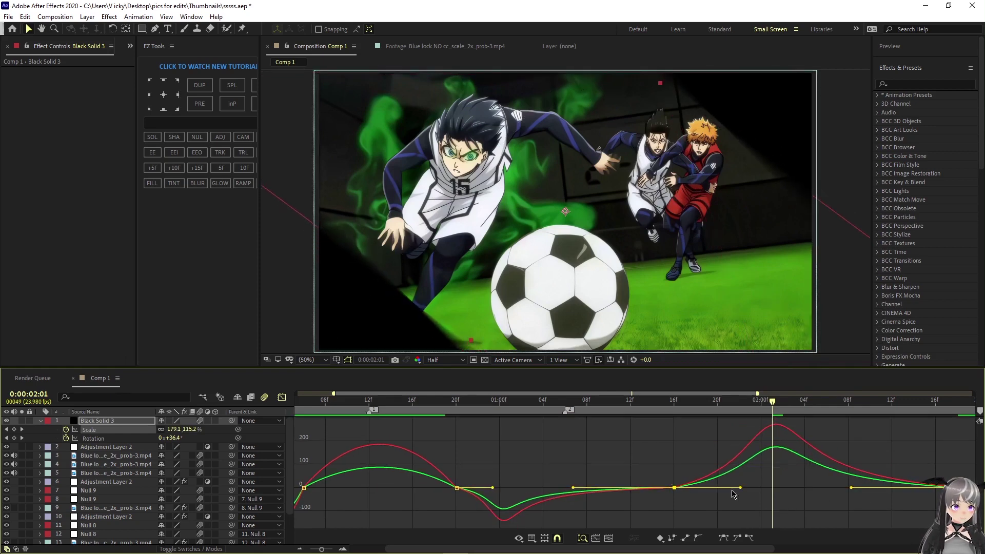
pyautogui.hotkey('shift', 'F3')
pyautogui.press('u')
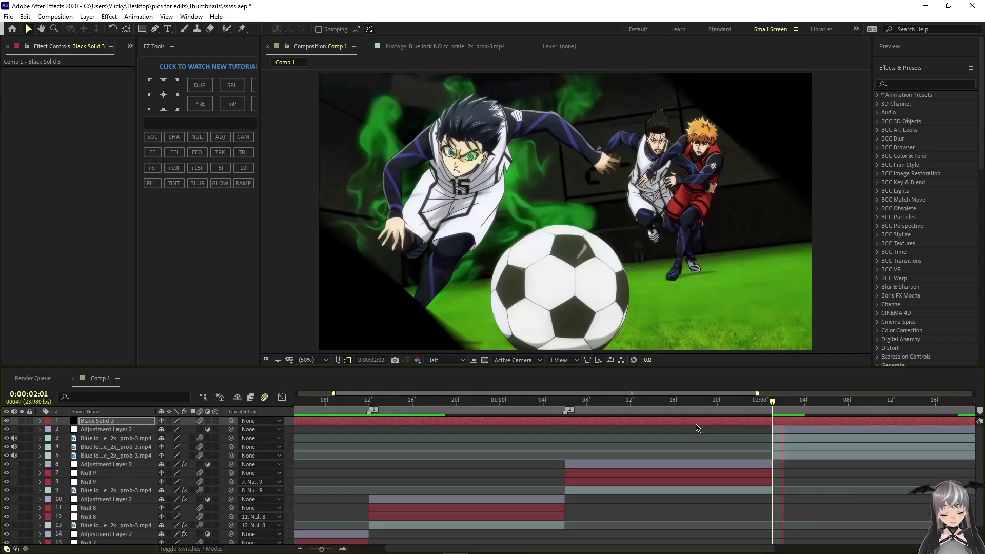
pyautogui.press('space')
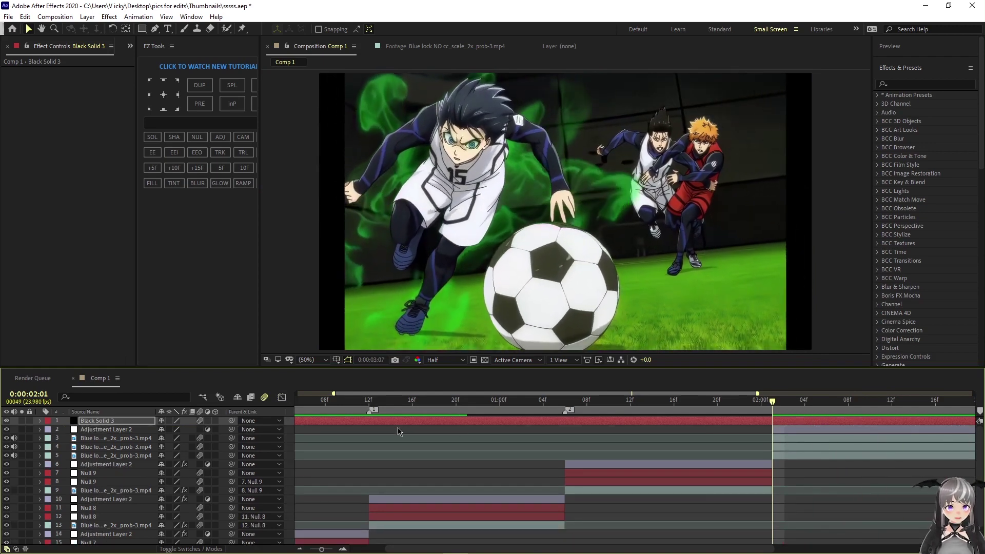
pyautogui.moveTo(322, 548); pyautogui.dragTo(309, 548)
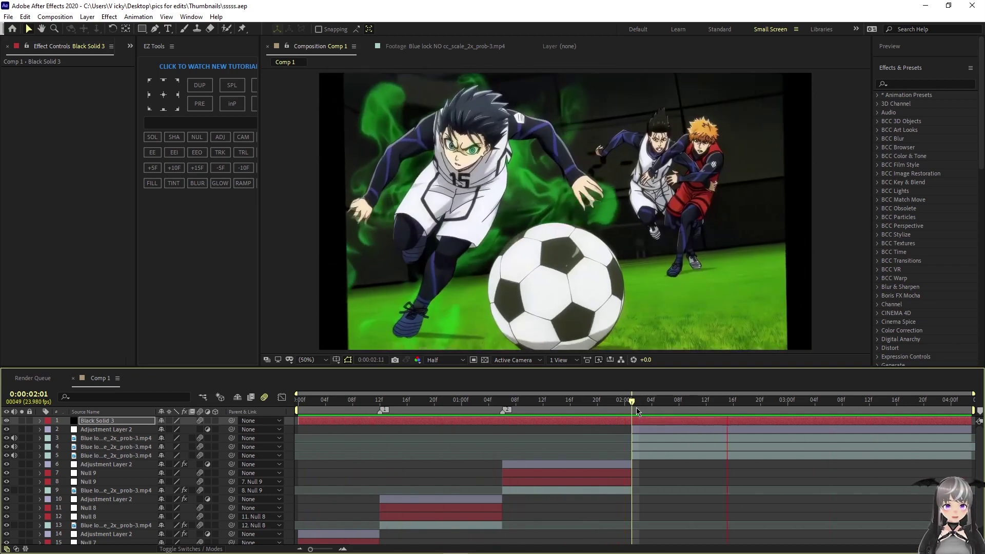
# - Separate the Position property of the clip that starts at 0:00:00:00 into X and Y dimensions
pyautogui.moveTo(632, 402); pyautogui.dragTo(284, 410)
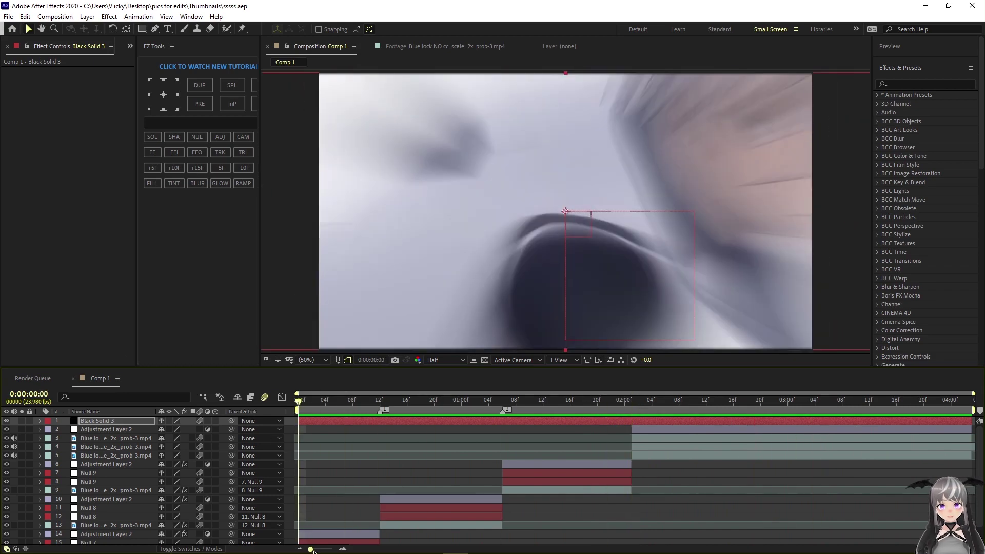
pyautogui.moveTo(313, 549); pyautogui.dragTo(325, 550)
pyautogui.scroll(-1, 328, 485)
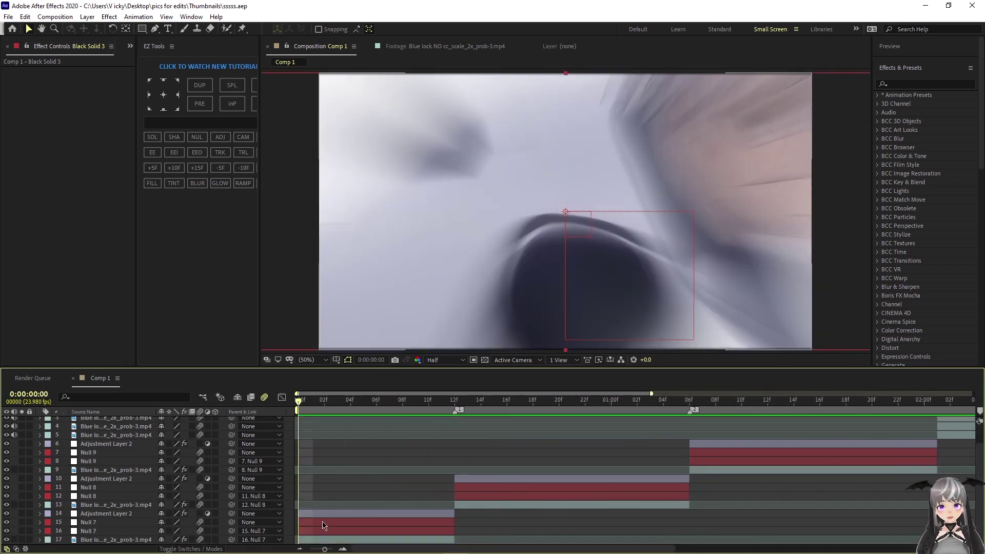
pyautogui.click(312, 538)
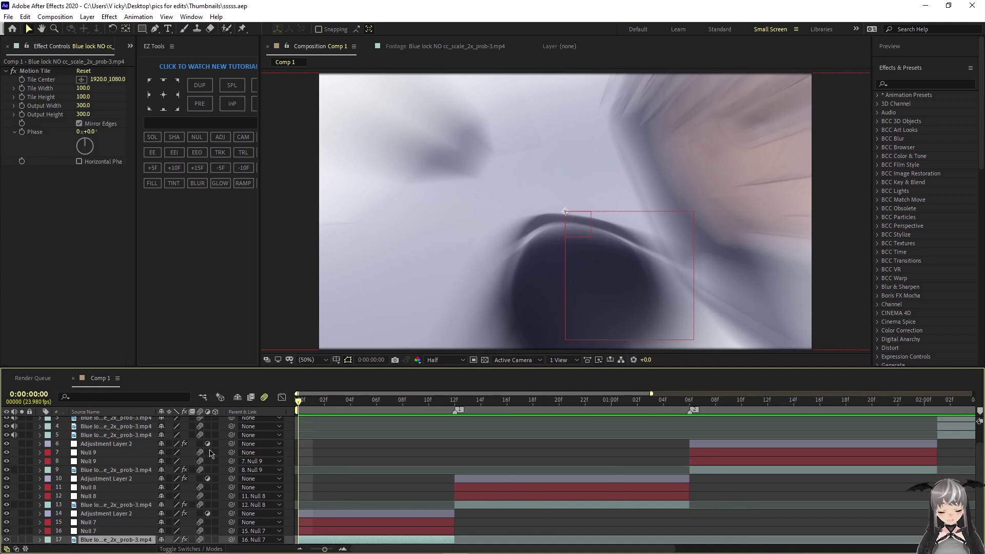
pyautogui.scroll(-1, 205, 472)
pyautogui.press('p')
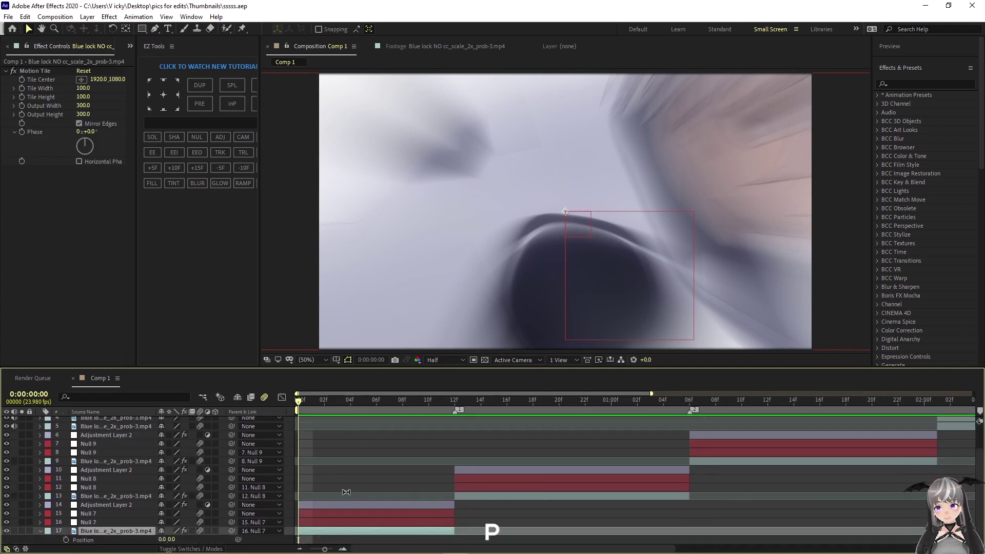
pyautogui.rightClick(101, 538)
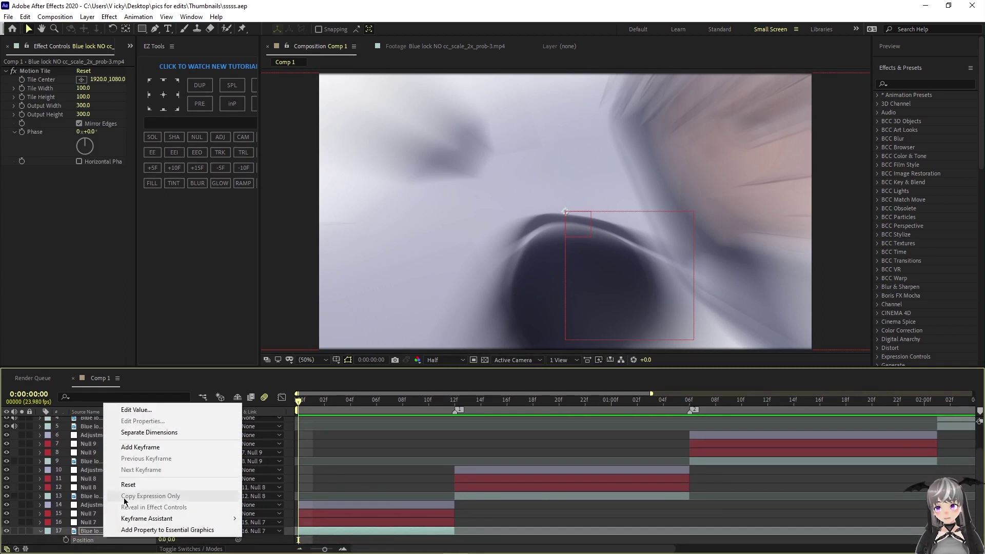
pyautogui.click(160, 433)
pyautogui.scroll(-1, 307, 485)
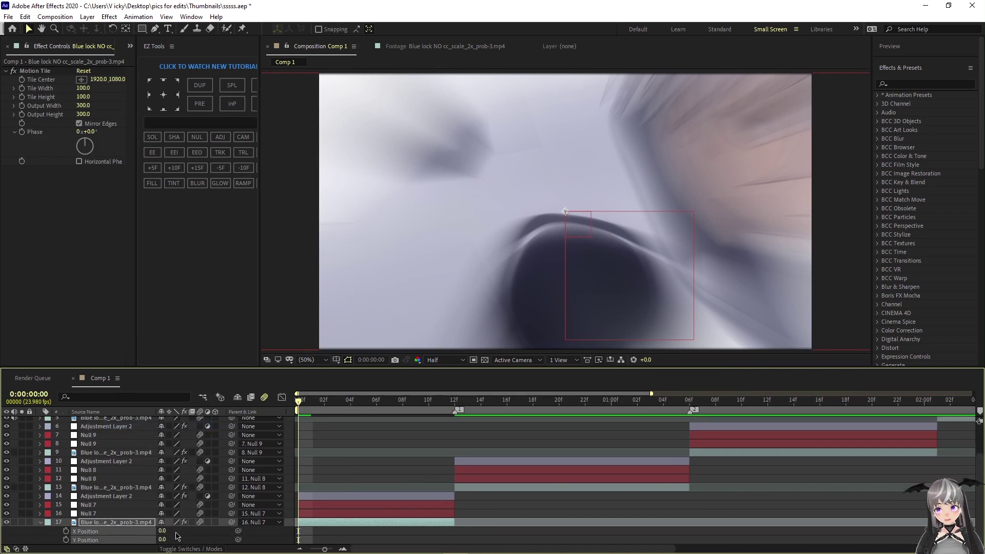
pyautogui.scroll(-1, 162, 533)
# - Add initial X Position, Y Position and Rotation keyframes to the first clip, staggered one frame apart from 0:00:00:00
pyautogui.click(358, 474)
pyautogui.hotkey('shift', 'r')
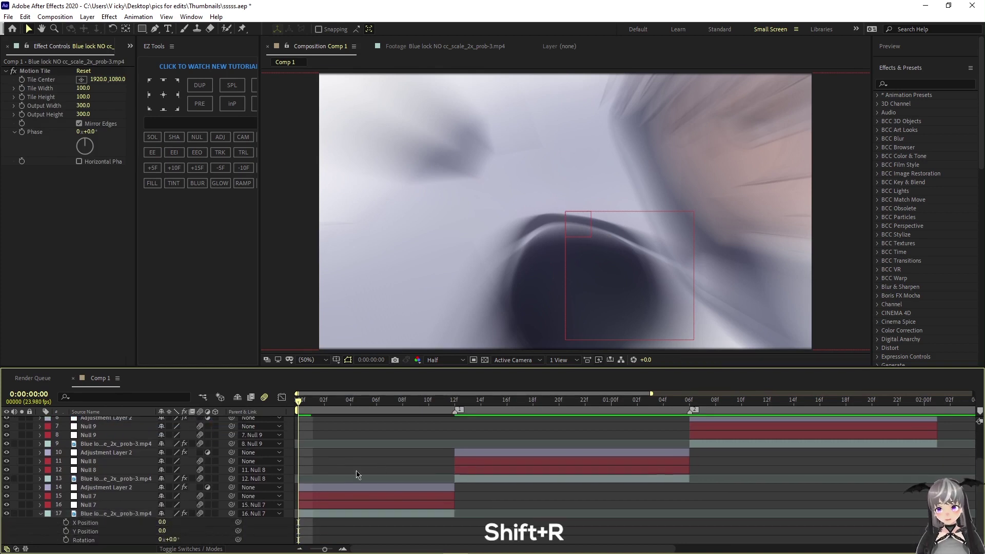
pyautogui.click(66, 540)
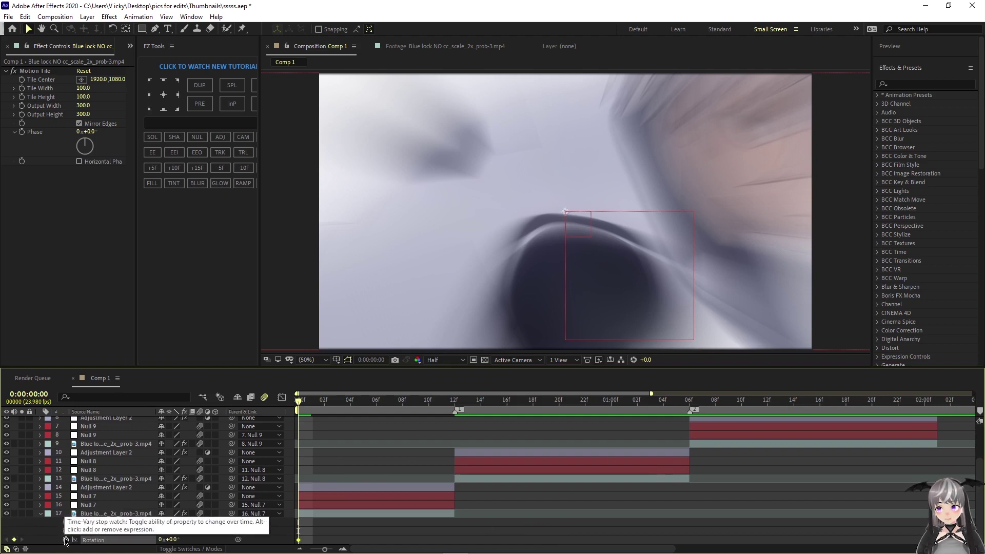
pyautogui.click(66, 530)
pyautogui.click(65, 522)
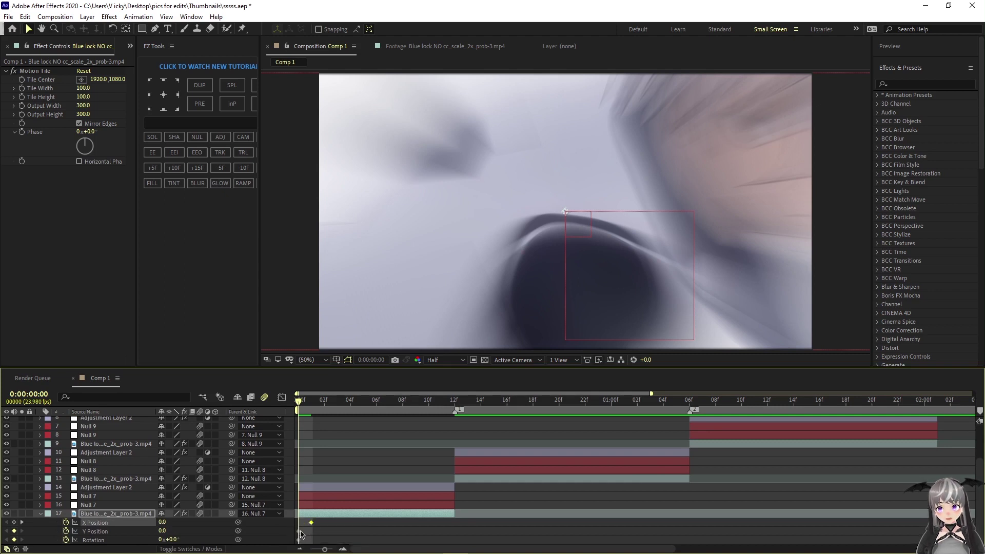
pyautogui.click(310, 523)
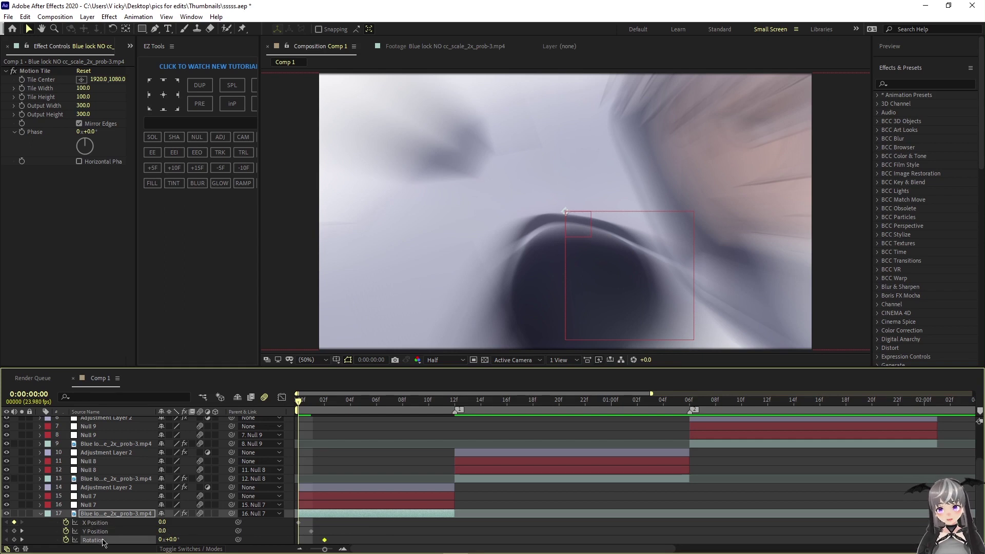
# - Set the first clip's X Position to 80 at 0:00:00:00 and its Y Position to -30 at 0:00:00:01
pyautogui.click(297, 523)
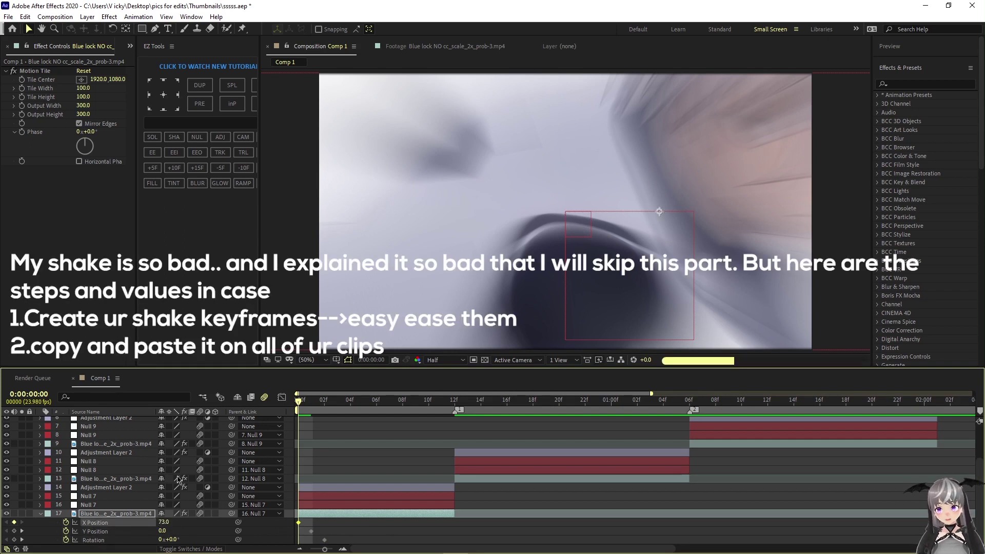
pyautogui.moveTo(177, 480); pyautogui.dragTo(179, 477)
pyautogui.click(302, 474)
pyautogui.click(311, 402)
pyautogui.write('-30')
pyautogui.press('Return')
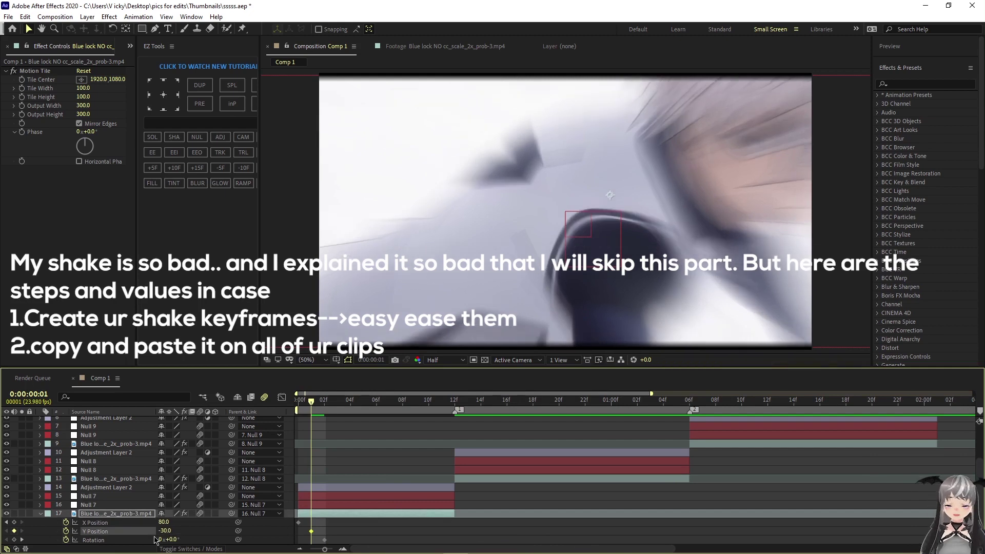
# - Set the first clip's Rotation to -8° at 0:00:00:02 and its Y Position to -15 at 0:00:00:01
pyautogui.click(324, 401)
pyautogui.click(170, 539)
pyautogui.write('-8')
pyautogui.press('Return')
pyautogui.click(164, 531)
pyautogui.click(311, 401)
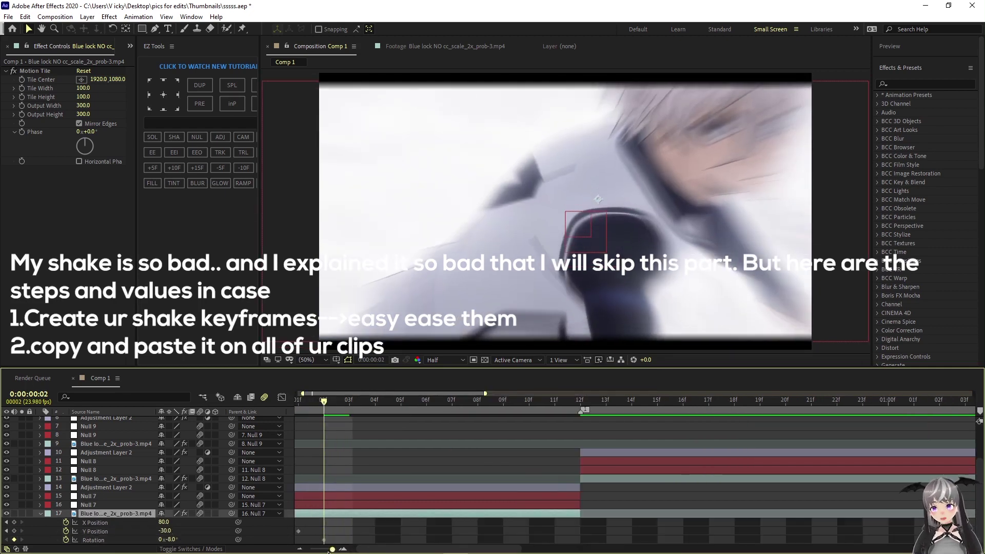
pyautogui.click(165, 531)
pyautogui.write('-15')
pyautogui.press('Return')
# - Keyframe the first clip's X Position at 115 on 0:00:00:10 and its Y Position at 118 on 0:00:00:06
pyautogui.press('space')
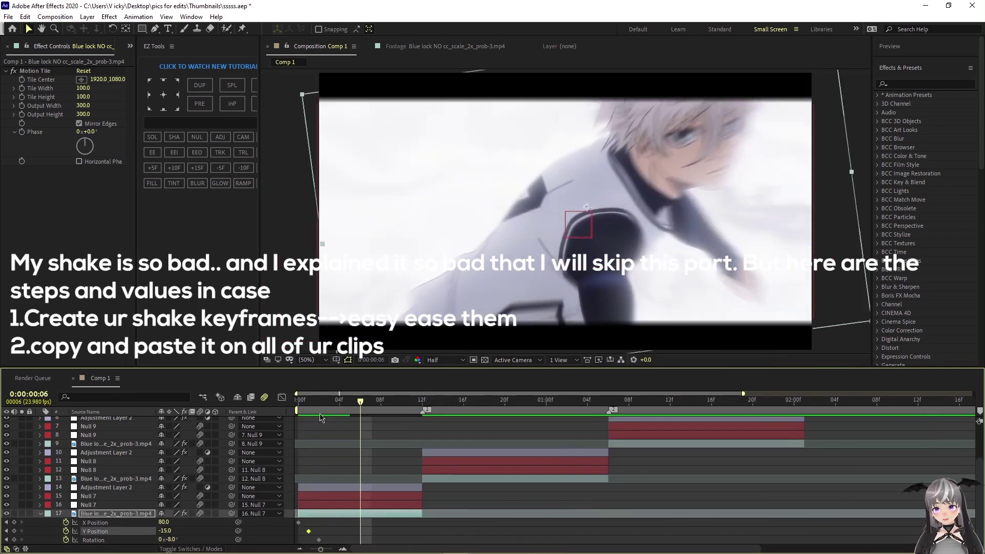
pyautogui.write('115')
pyautogui.press('Return')
pyautogui.click(165, 531)
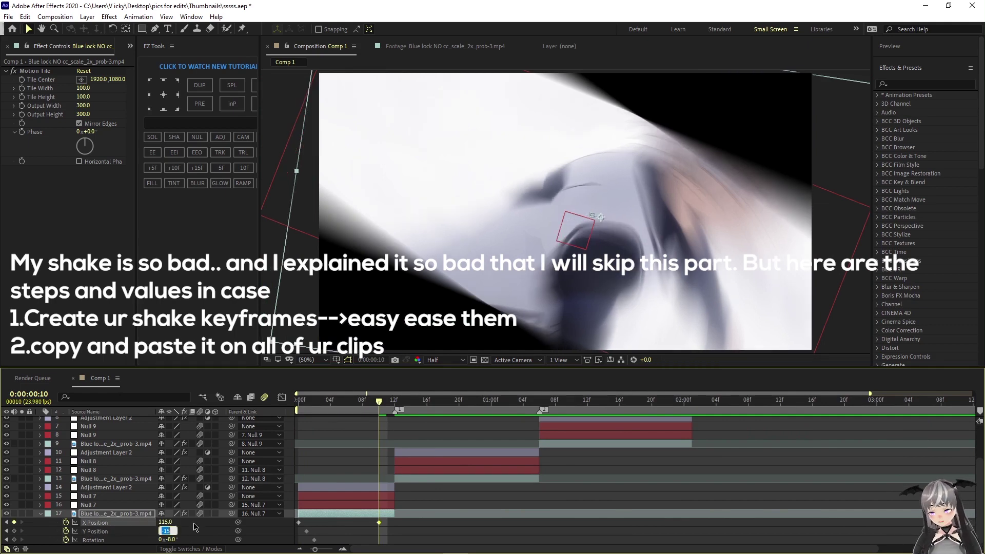
pyautogui.write('118')
pyautogui.press('Return')
pyautogui.press('pageup')
pyautogui.press('pageup')
pyautogui.press('pageup')
pyautogui.press('pageup')
pyautogui.moveTo(379, 531); pyautogui.dragTo(346, 532)
# - Keyframe the first clip's Rotation at 9° on 0:00:00:11
pyautogui.press('pagedown')
pyautogui.press('pagedown')
pyautogui.press('pagedown')
pyautogui.press('pagedown')
pyautogui.press('pagedown')
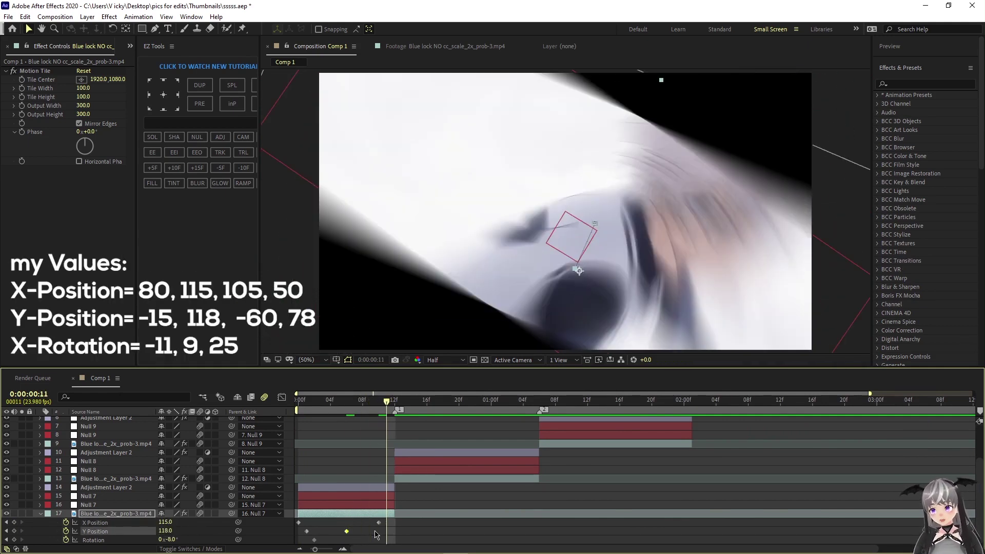
pyautogui.click(172, 539)
pyautogui.write('9')
pyautogui.press('Return')
pyautogui.scroll(2, 399, 551)
pyautogui.click(366, 529)
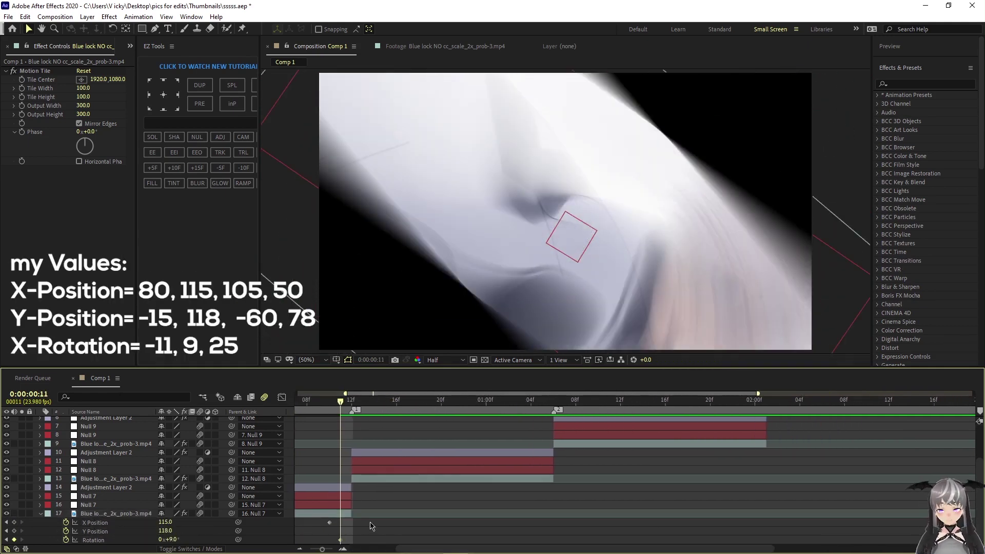
# - Keyframe the same clip's X Position at 105 on 0:00:00:22 and its Y Position at -60 on 0:00:00:23
pyautogui.press('space')
pyautogui.click(300, 549)
pyautogui.write('1')
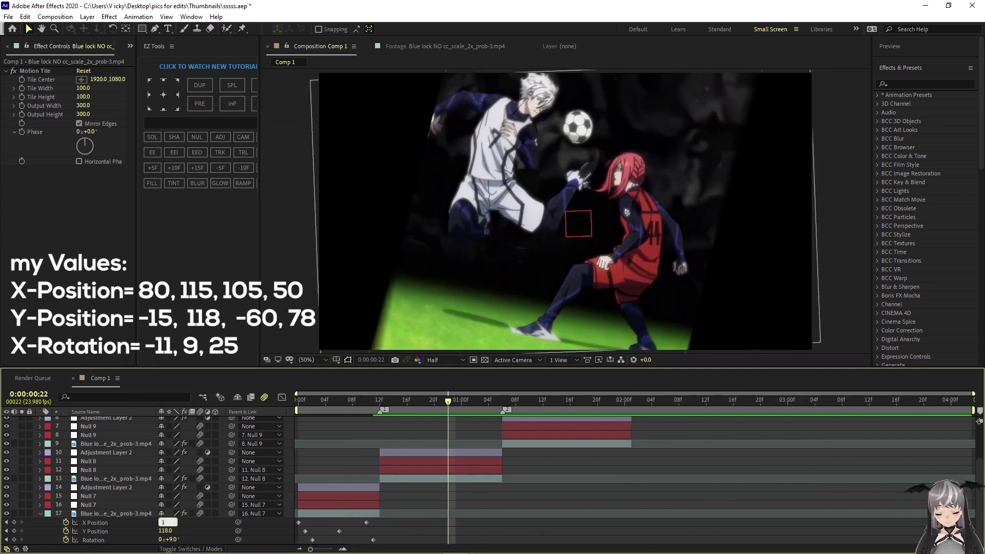
pyautogui.write('05')
pyautogui.press('Return')
pyautogui.press('pagedown')
pyautogui.click(165, 531)
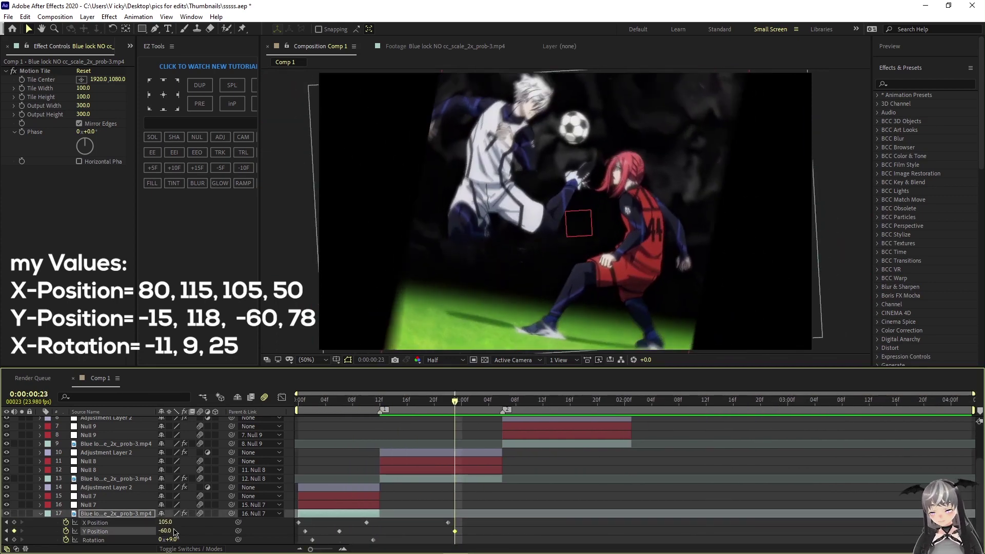
# - Keyframe the clip's Rotation at 25° on the second marker, 0:00:01:06
pyautogui.press('2')
pyautogui.click(171, 539)
pyautogui.write('25')
pyautogui.press('Return')
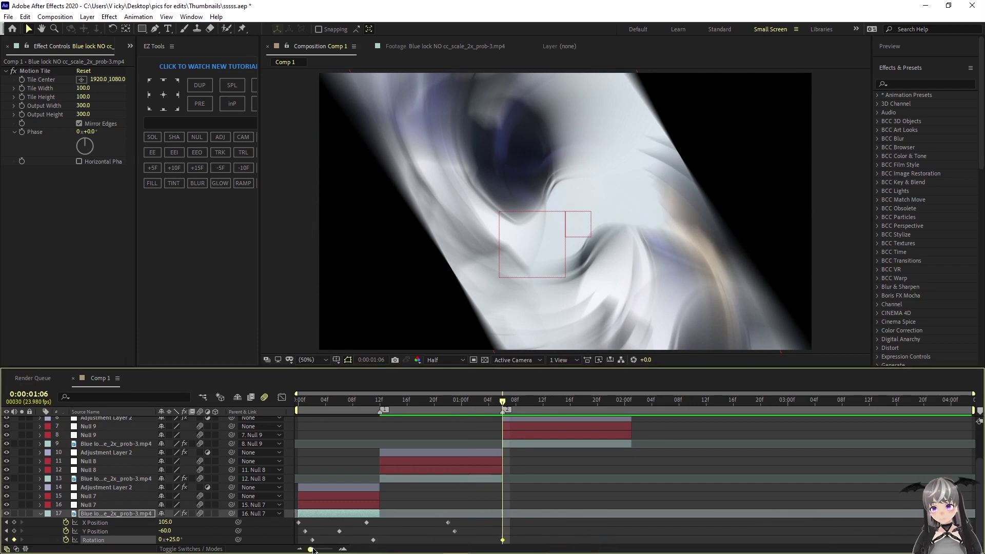
# - Preview the first clip's shake animation from the start of the composition
pyautogui.moveTo(312, 549); pyautogui.dragTo(317, 548)
pyautogui.moveTo(603, 549); pyautogui.dragTo(729, 544)
pyautogui.moveTo(377, 401); pyautogui.dragTo(351, 425)
pyautogui.moveTo(317, 548)
pyautogui.mouseDown()
pyautogui.moveTo(309, 547)
pyautogui.moveTo(324, 548)
pyautogui.mouseUp()
pyautogui.press('2')
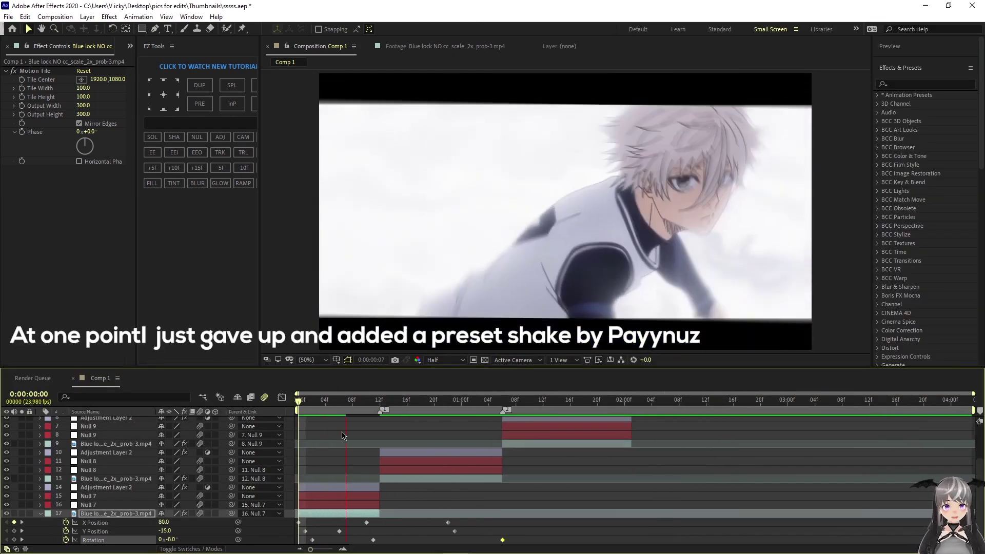
# - Add a Y Position keyframe of 78 to the first clip and an X Position keyframe of 50 one frame earlier
pyautogui.moveTo(310, 549); pyautogui.dragTo(325, 549)
pyautogui.moveTo(302, 402); pyautogui.dragTo(402, 552)
pyautogui.moveTo(324, 549); pyautogui.dragTo(317, 549)
pyautogui.moveTo(368, 402); pyautogui.dragTo(552, 446)
pyautogui.click(168, 531)
pyautogui.write('78')
pyautogui.press('Return')
pyautogui.press('pageup')
pyautogui.click(167, 522)
pyautogui.write('50')
pyautogui.press('Return')
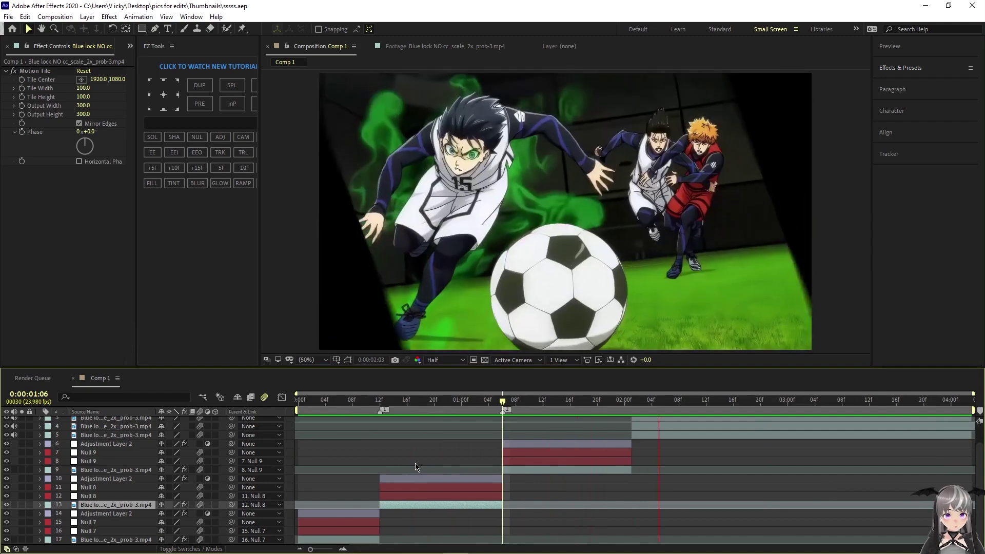
# - Create a null object above the adjustment layer that starts at 0:00:02:01, with the playhead on that frame
pyautogui.press('space')
pyautogui.moveTo(741, 404); pyautogui.dragTo(586, 463)
pyautogui.moveTo(587, 462); pyautogui.dragTo(634, 462)
pyautogui.scroll(1, 639, 429)
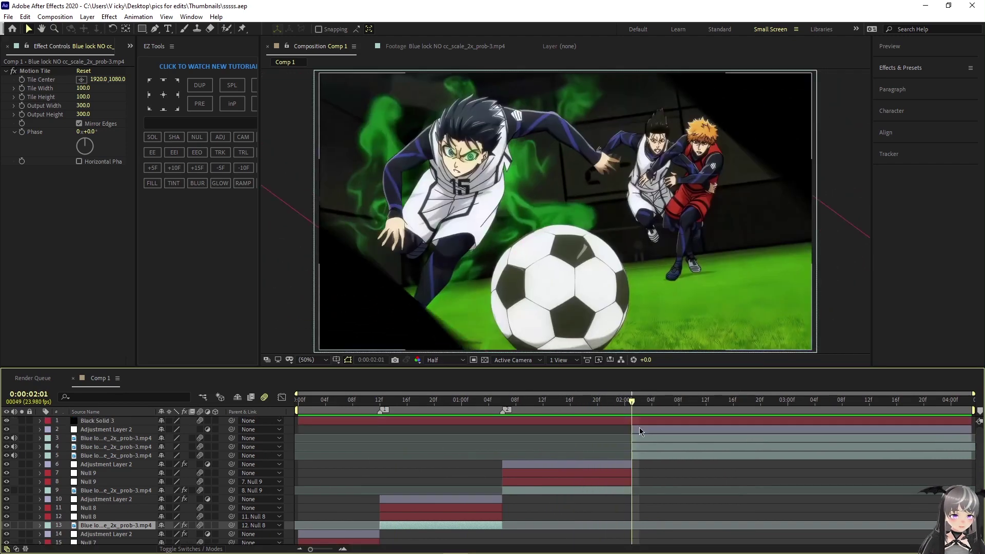
pyautogui.click(640, 431)
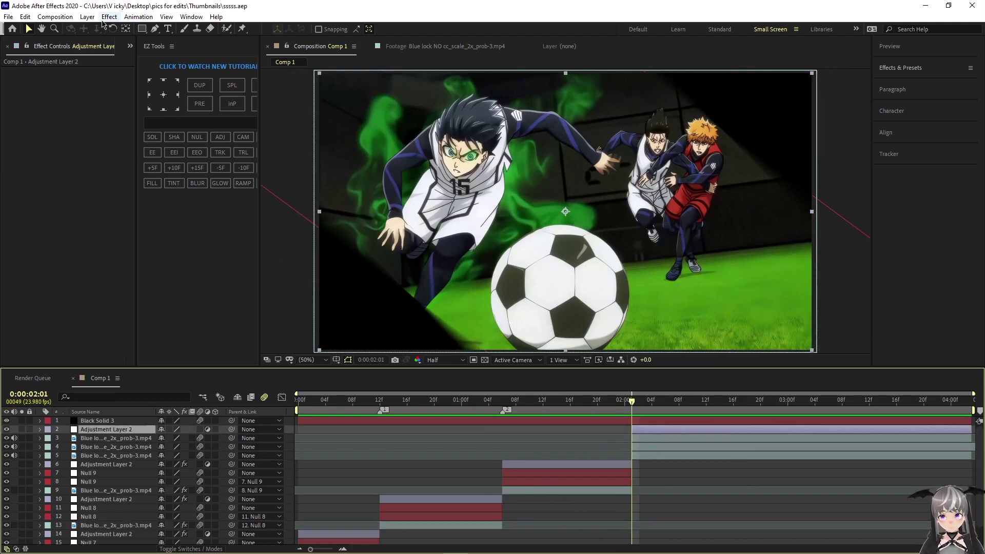
pyautogui.click(88, 16)
pyautogui.moveTo(205, 28)
pyautogui.click(243, 76)
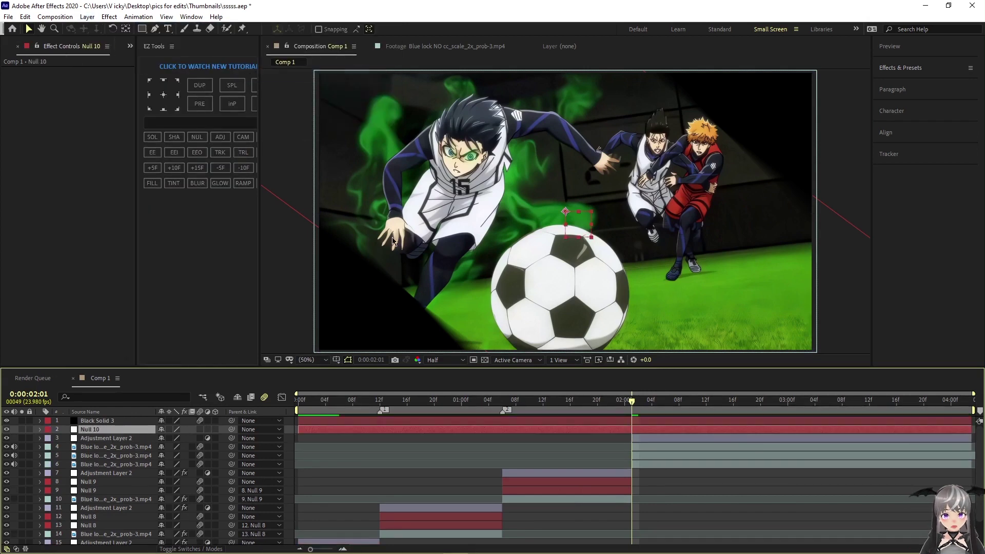
# - Split the new null object at 0:00:02:01 and delete the part before it
pyautogui.hotkey('ctrl', 'shift', 'd')
pyautogui.click(578, 439)
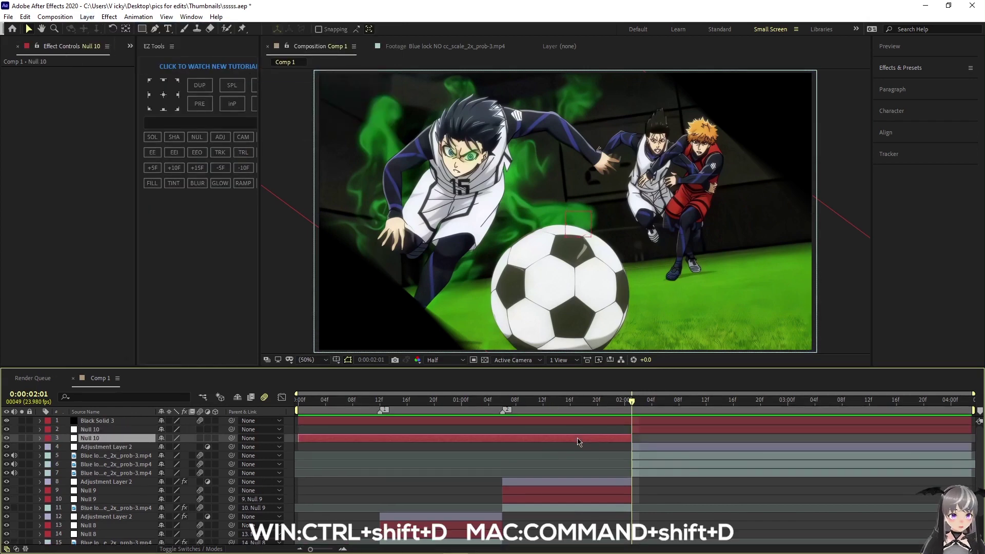
pyautogui.press('Delete')
pyautogui.click(635, 429)
pyautogui.click(645, 438)
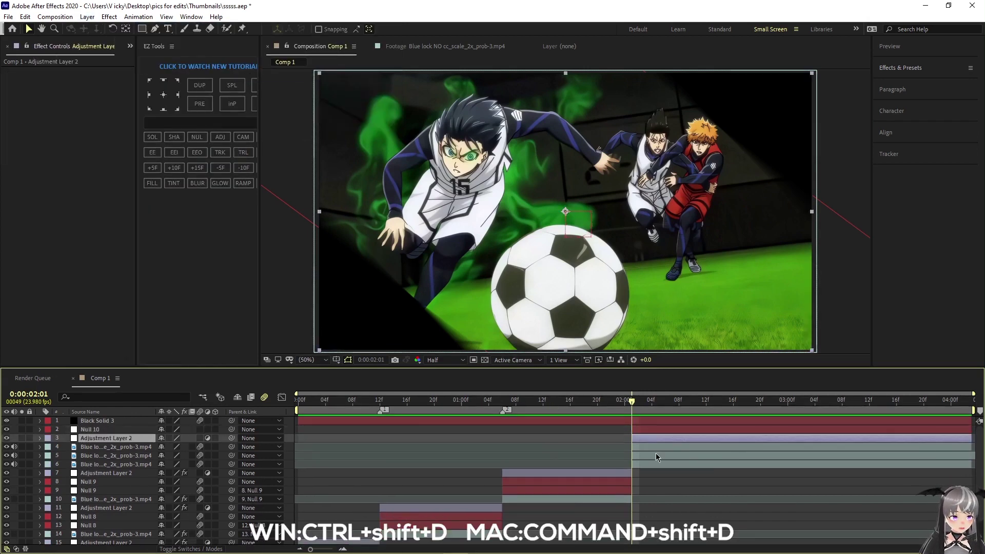
pyautogui.click(655, 455)
pyautogui.click(652, 441)
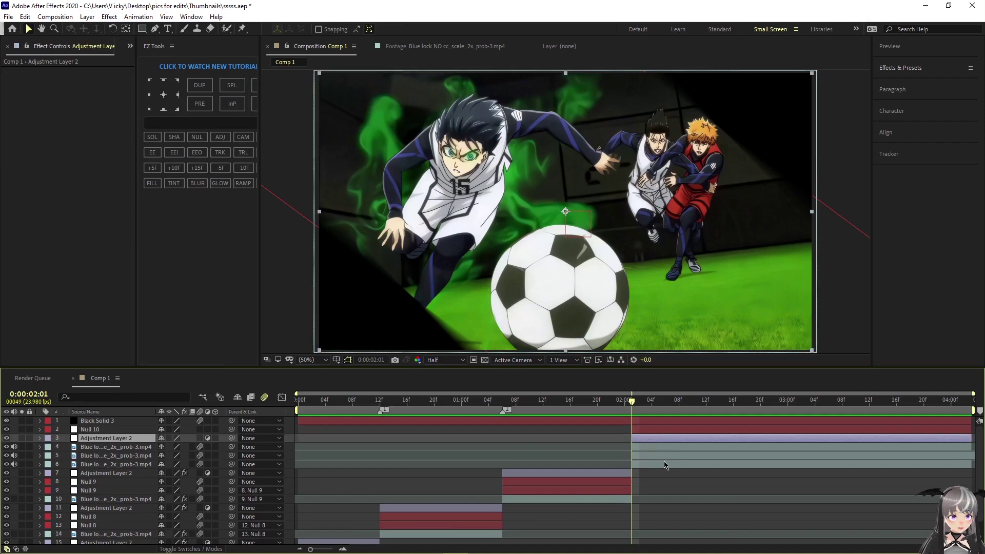
pyautogui.click(665, 464)
pyautogui.click(659, 456)
pyautogui.click(649, 439)
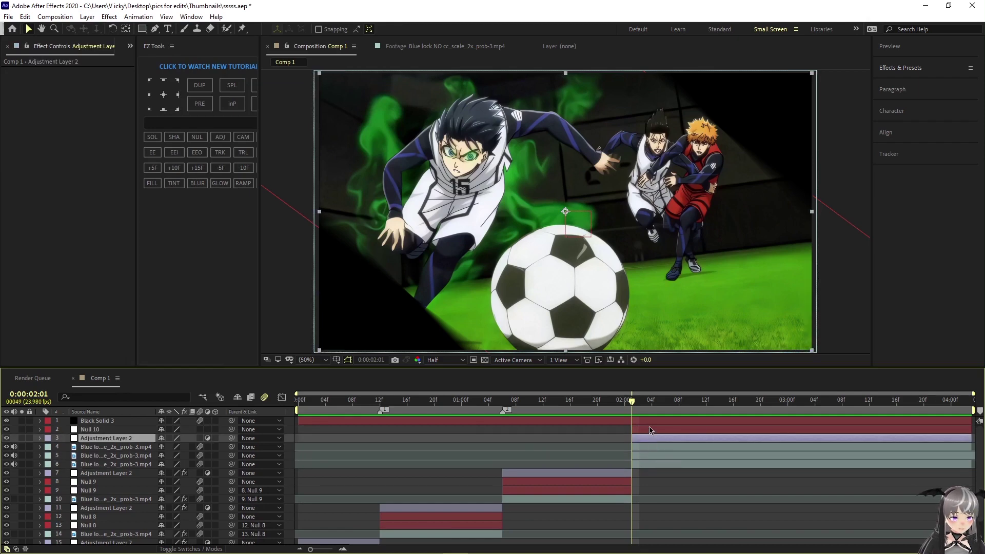
pyautogui.click(656, 432)
pyautogui.click(670, 441)
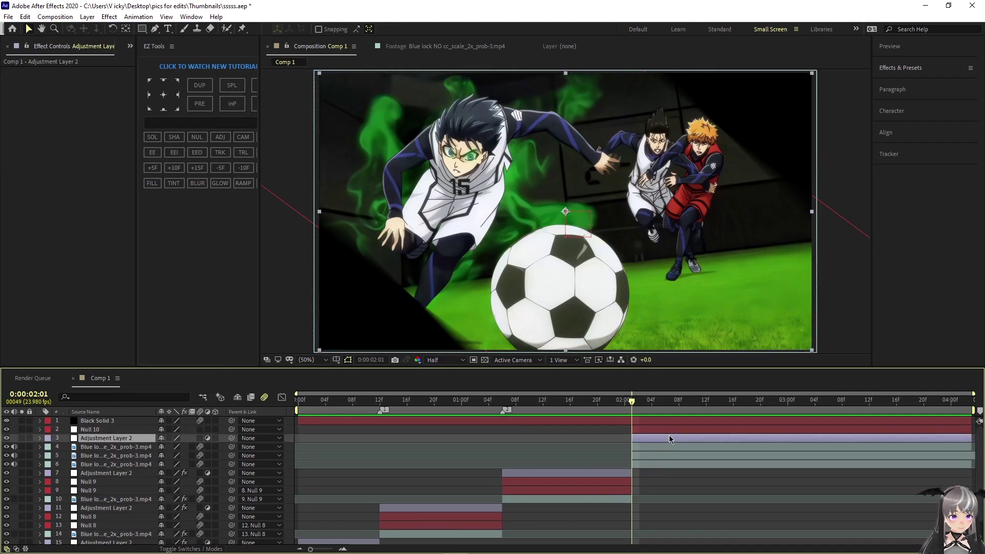
# - Move the adjustment layer above Null 10 and select the middle of the three clips below the null
pyautogui.moveTo(131, 439); pyautogui.dragTo(123, 430)
pyautogui.click(108, 457)
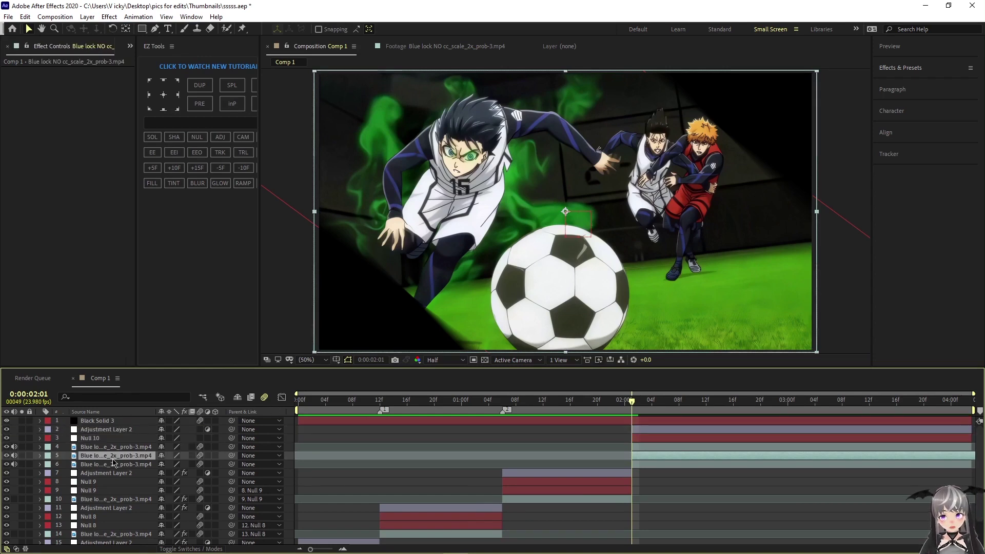
# - Parent the three clips below Null 10 to it and enable motion blur on Null 10 and the adjustment layer above
pyautogui.click(113, 464)
pyautogui.keyDown('shift'); pyautogui.click(107, 447); pyautogui.keyUp('shift')
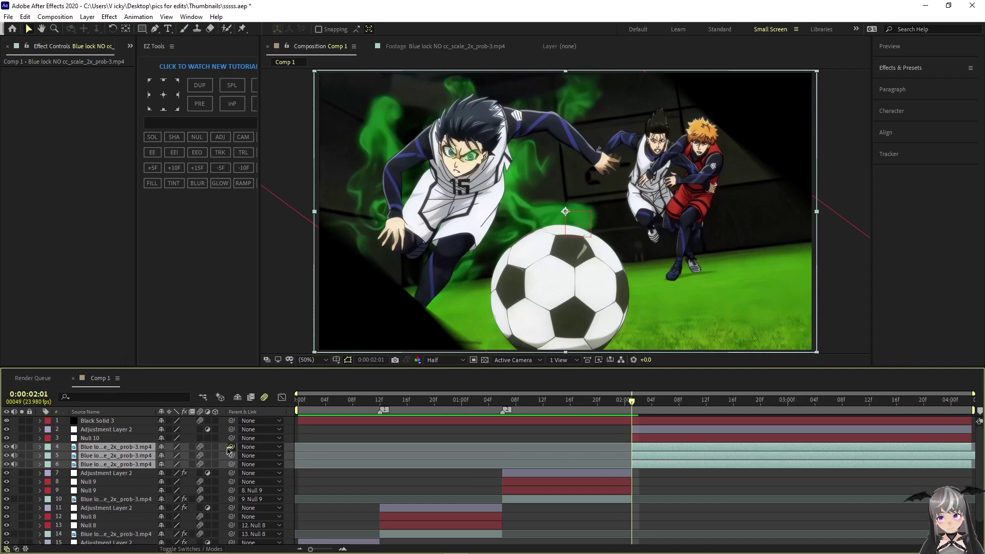
pyautogui.moveTo(231, 455); pyautogui.dragTo(92, 438)
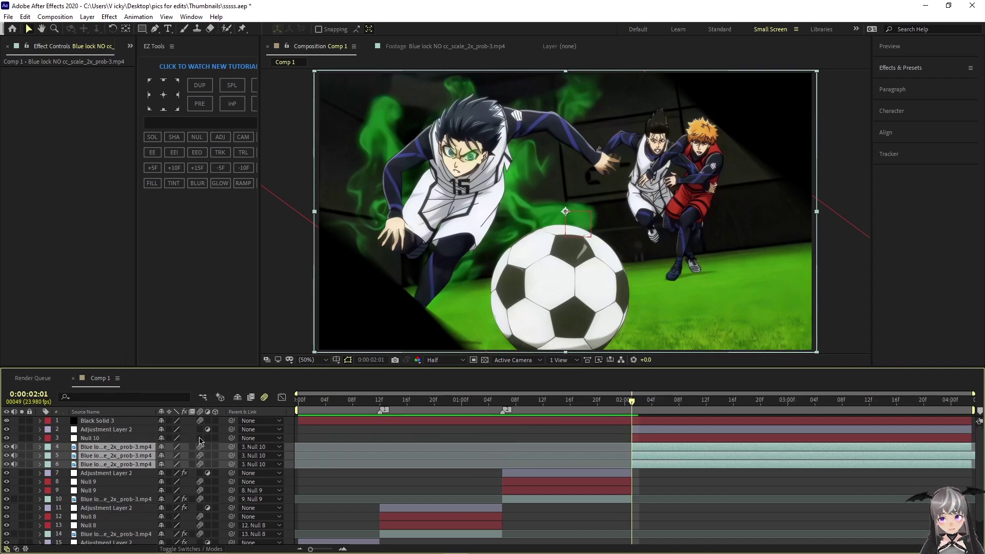
pyautogui.moveTo(200, 437); pyautogui.dragTo(200, 429)
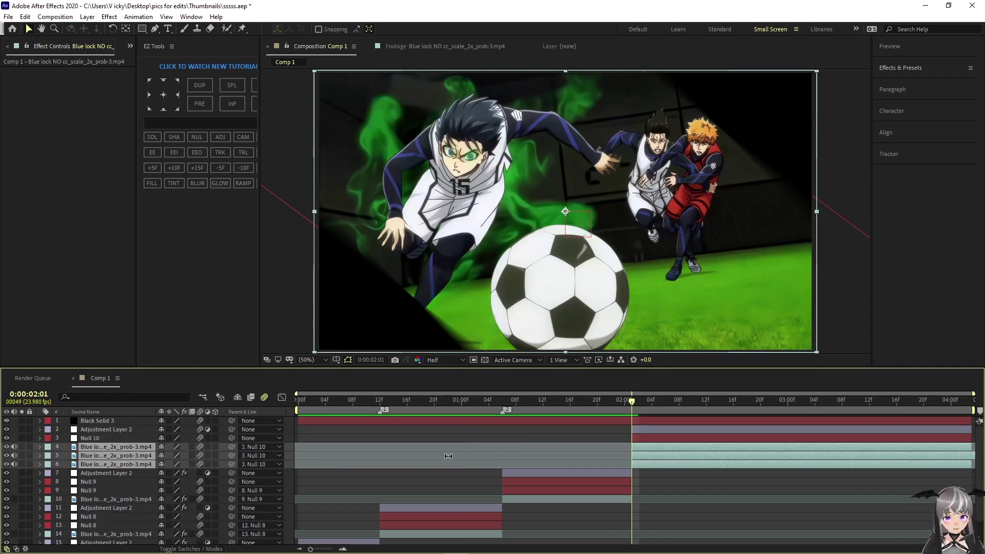
pyautogui.click(677, 478)
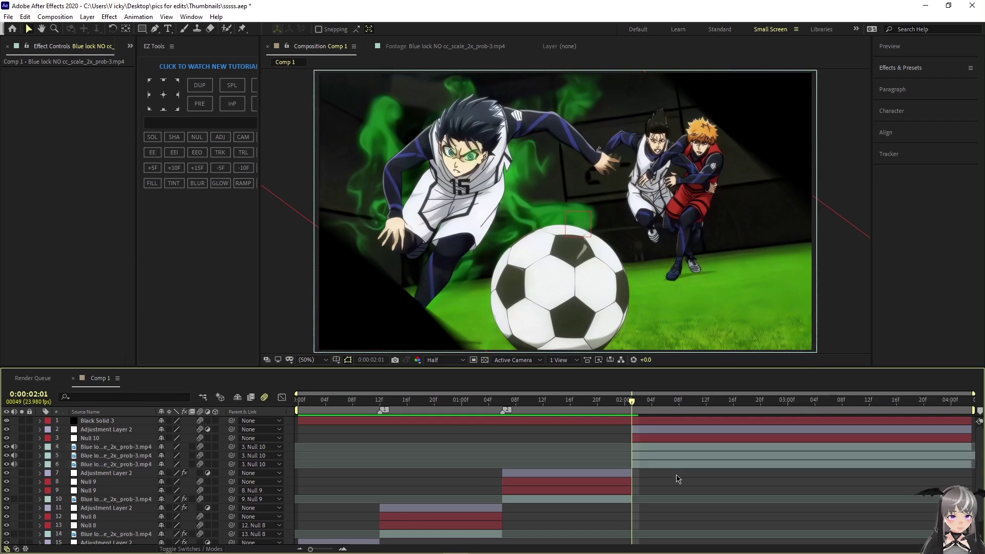
# - Make Null 10 and the three clips below it 3D layers
pyautogui.click(663, 439)
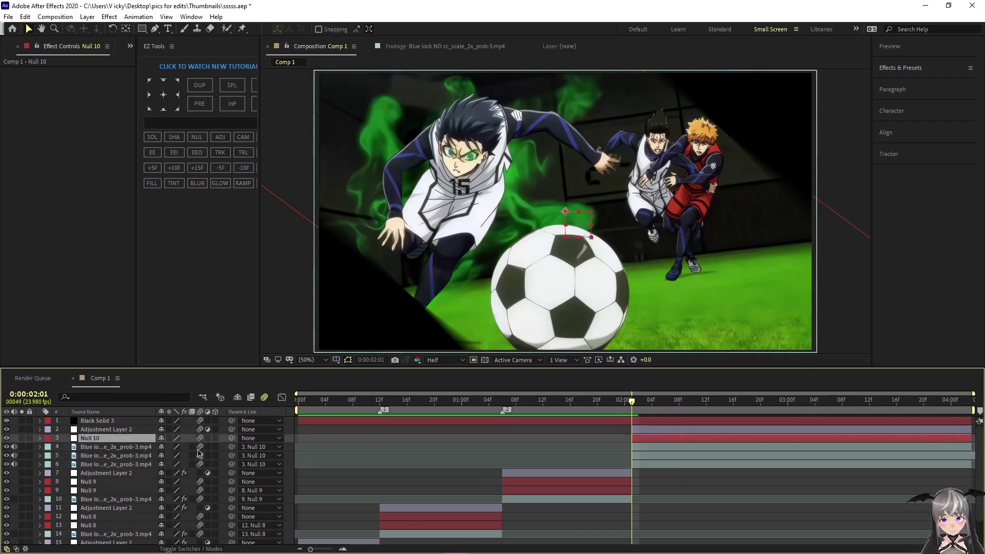
pyautogui.click(215, 438)
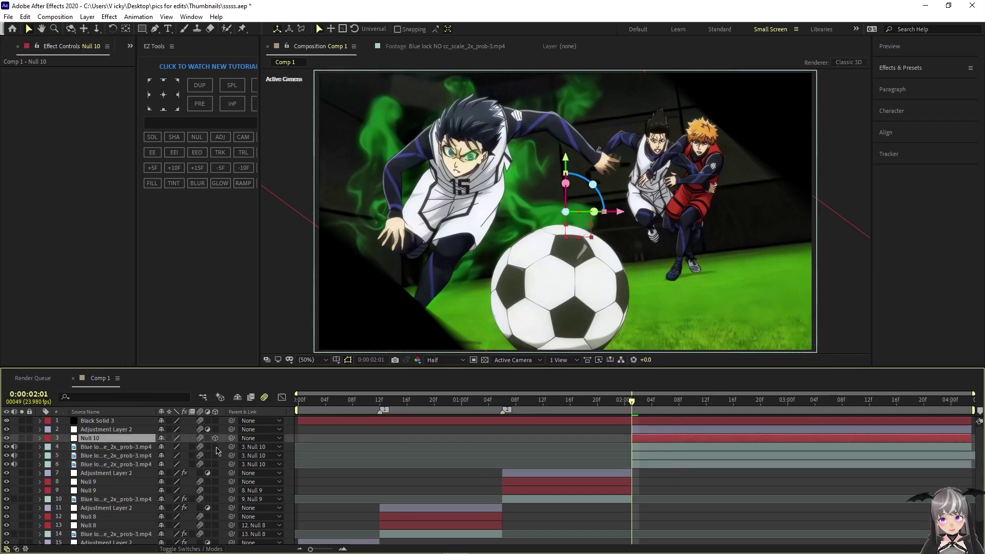
pyautogui.click(216, 447)
pyautogui.click(216, 464)
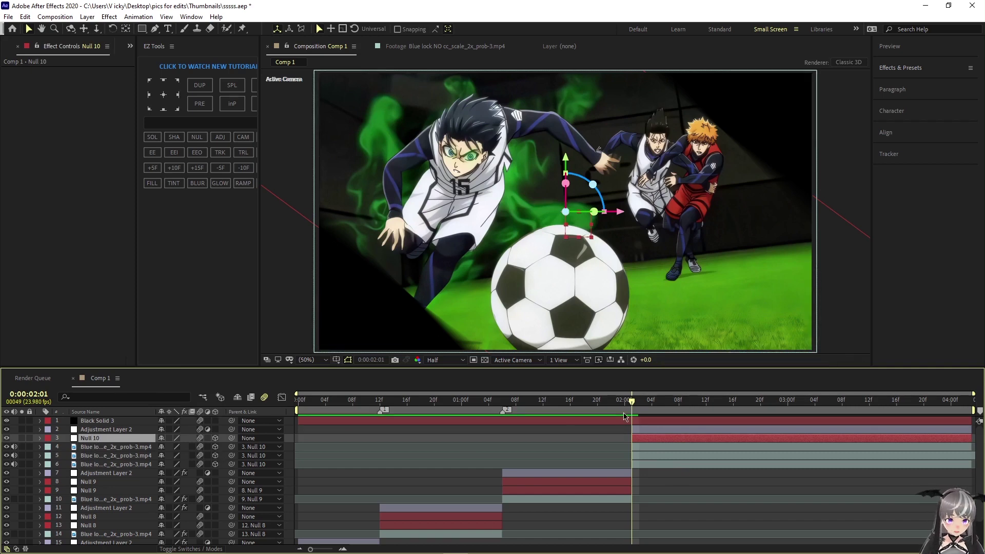
# - Keyframe Null 10's Scale at 268% on 0:00:02:01 and 100% on 0:00:02:16
pyautogui.press('s')
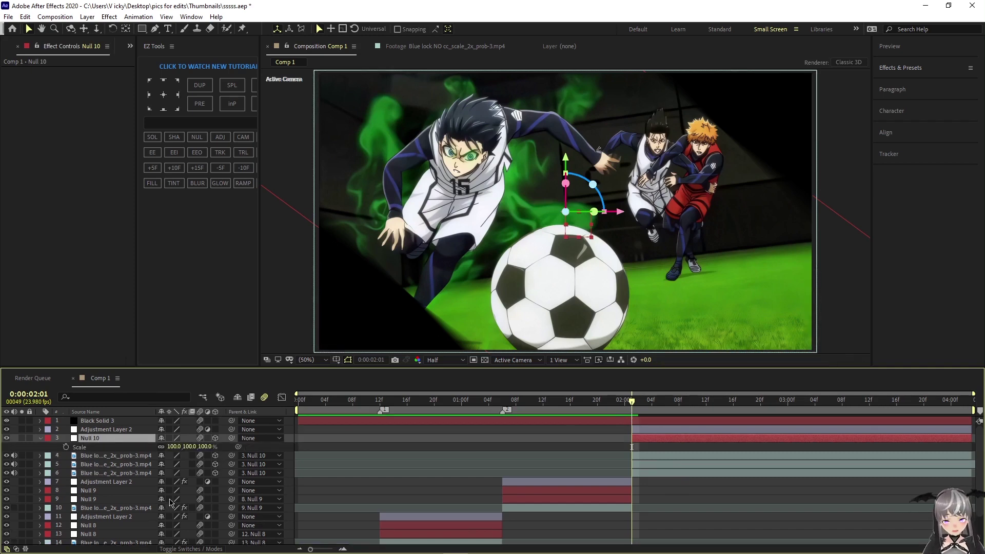
pyautogui.click(67, 447)
pyautogui.moveTo(631, 448); pyautogui.dragTo(650, 449)
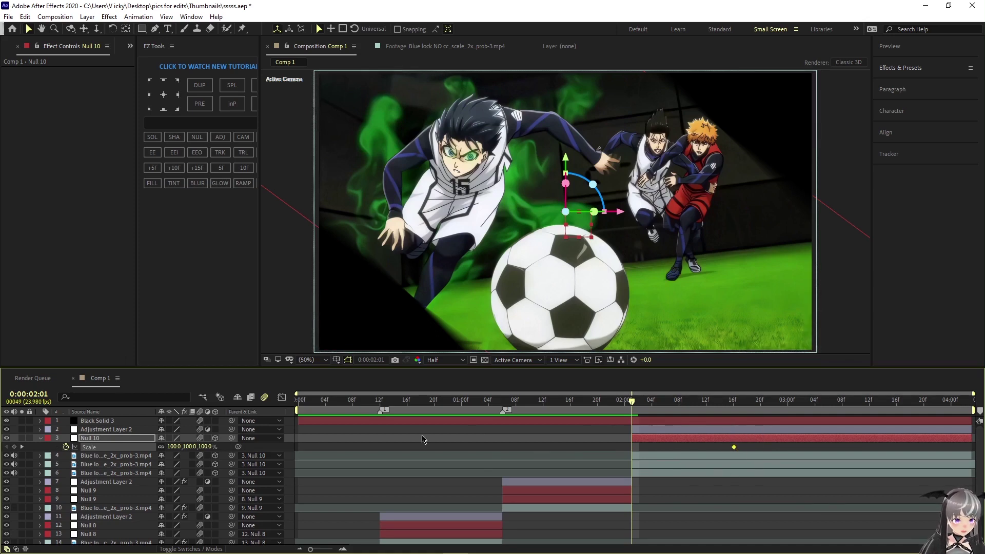
pyautogui.moveTo(173, 450); pyautogui.dragTo(262, 455)
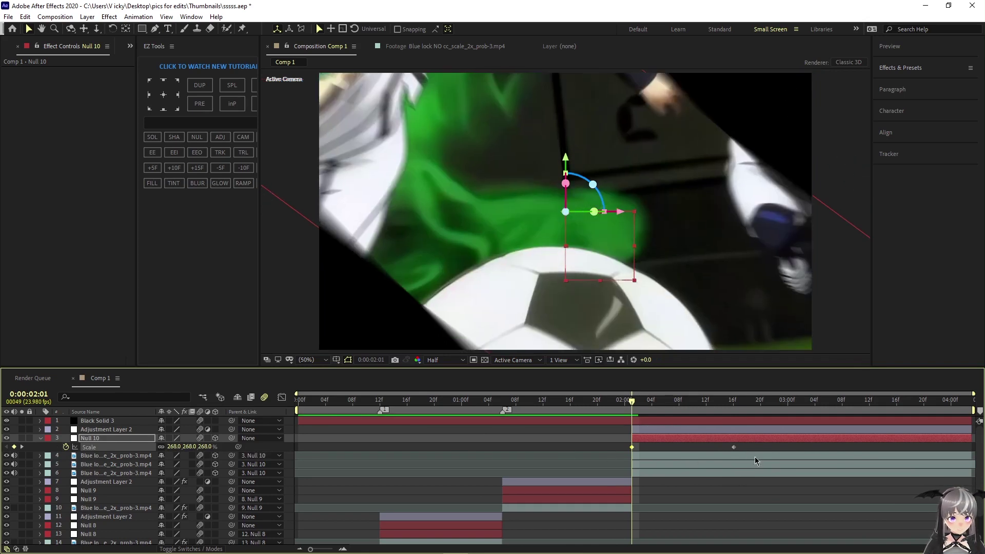
# - Apply Easy Ease to both Scale keyframes of Null 10 and display their value graph
pyautogui.moveTo(745, 448); pyautogui.dragTo(477, 451)
pyautogui.press('F9')
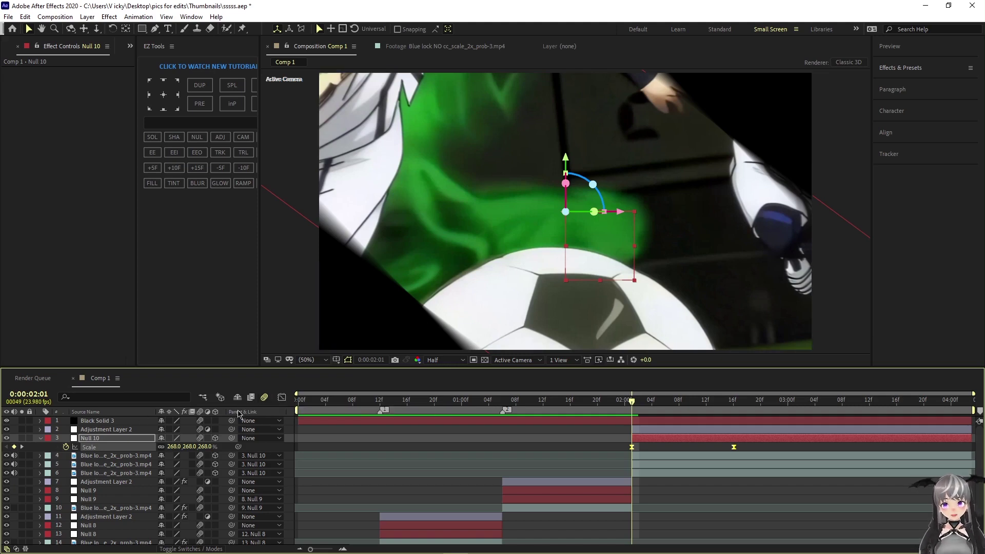
pyautogui.click(282, 397)
pyautogui.rightClick(669, 446)
pyautogui.click(719, 336)
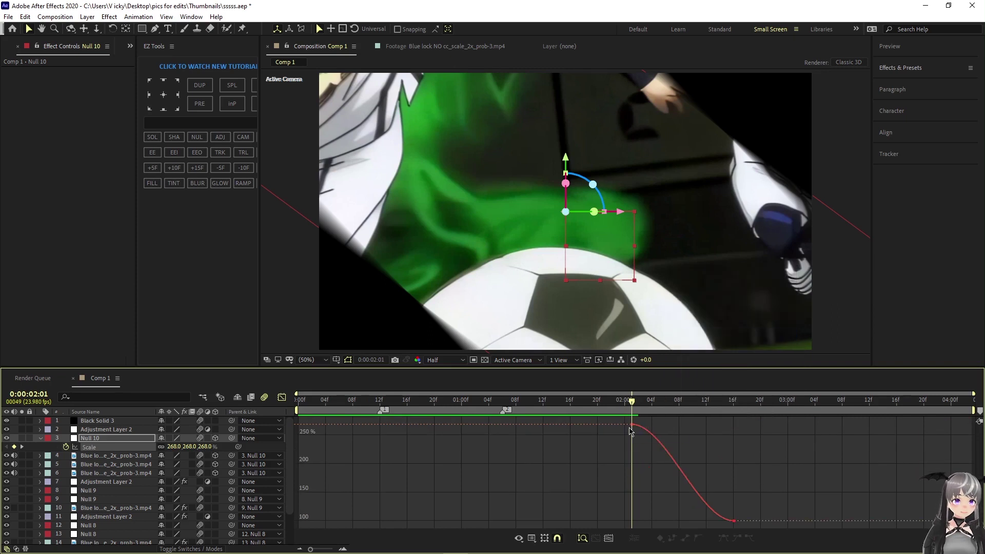
# - Reshape Null 10's Scale curve into a steep initial drop with a long ease-out, and save the project
pyautogui.moveTo(666, 422); pyautogui.dragTo(643, 471)
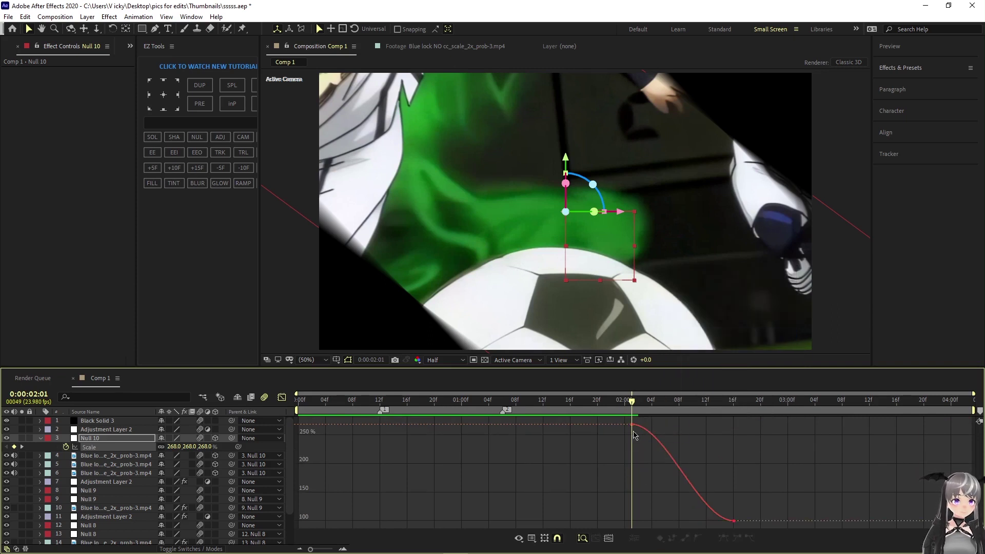
pyautogui.click(631, 424)
pyautogui.moveTo(665, 424); pyautogui.dragTo(632, 491)
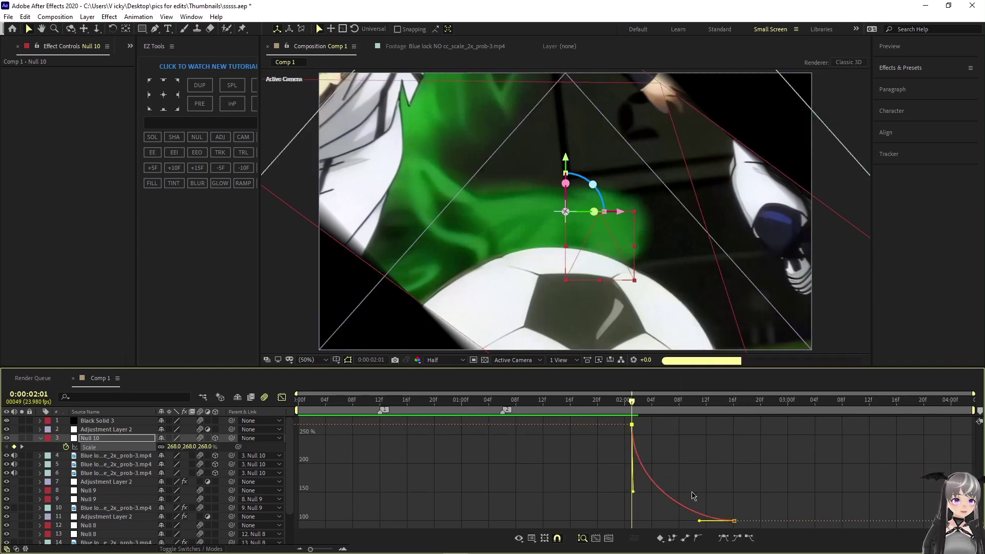
pyautogui.moveTo(699, 521); pyautogui.dragTo(636, 526)
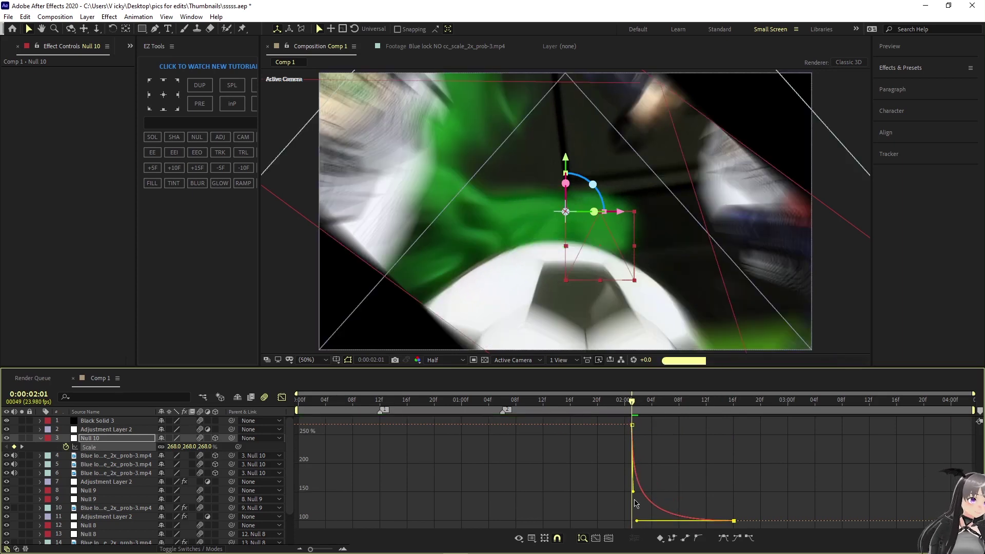
pyautogui.moveTo(633, 492); pyautogui.dragTo(631, 502)
pyautogui.hotkey('ctrl', 's')
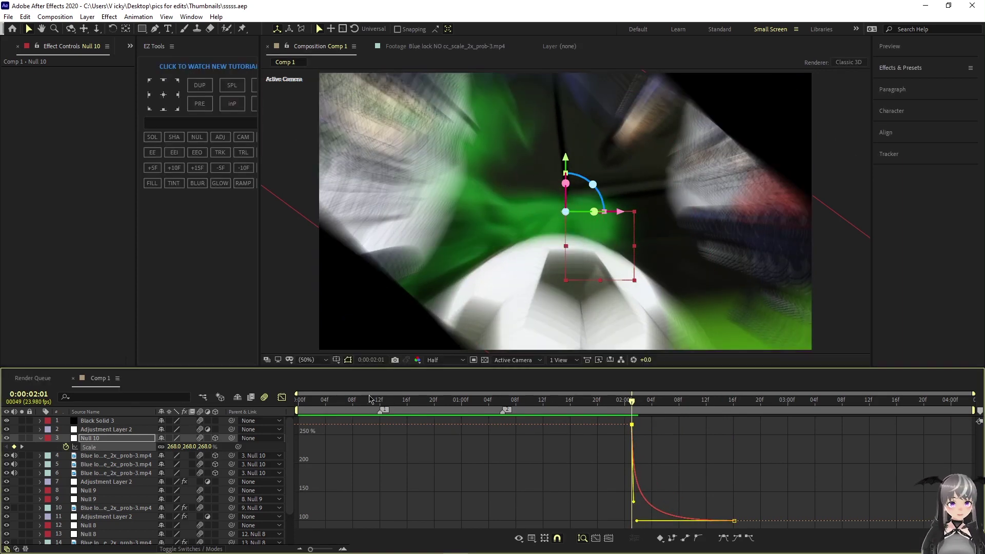
# - Return to the layer bars and play back the transition around 0:00:02:01 to check the zoom motion
pyautogui.click(277, 401)
pyautogui.moveTo(632, 400); pyautogui.dragTo(545, 438)
pyautogui.press('space')
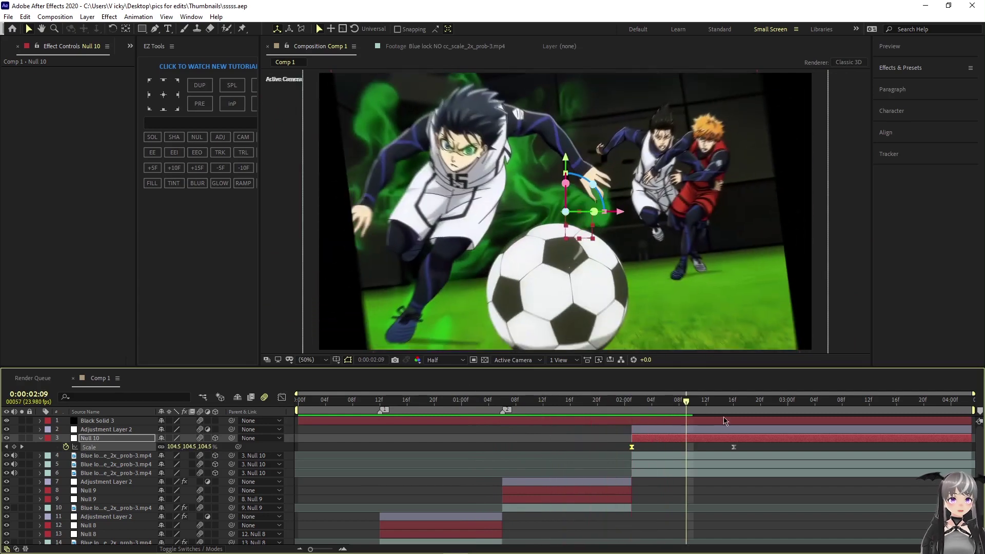
pyautogui.press('space')
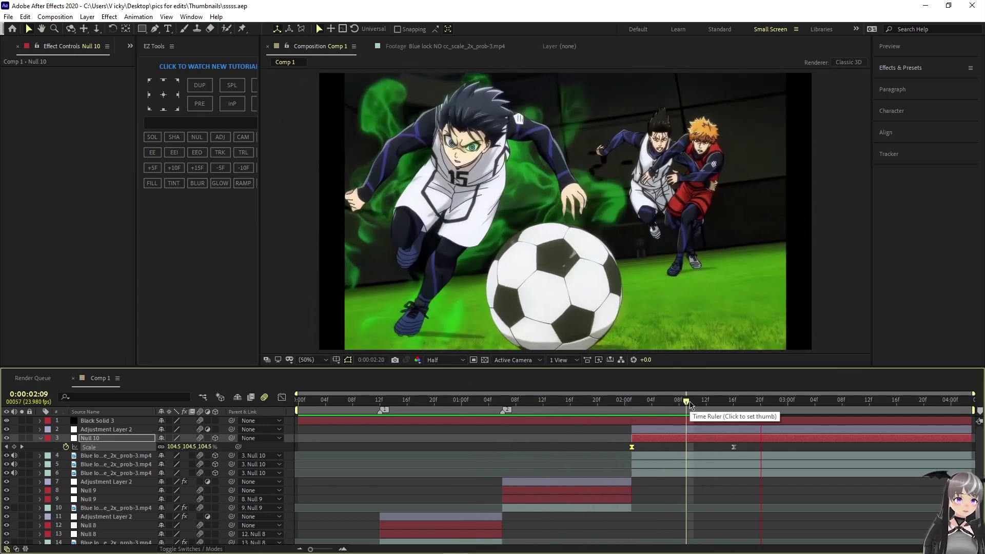
pyautogui.click(692, 403)
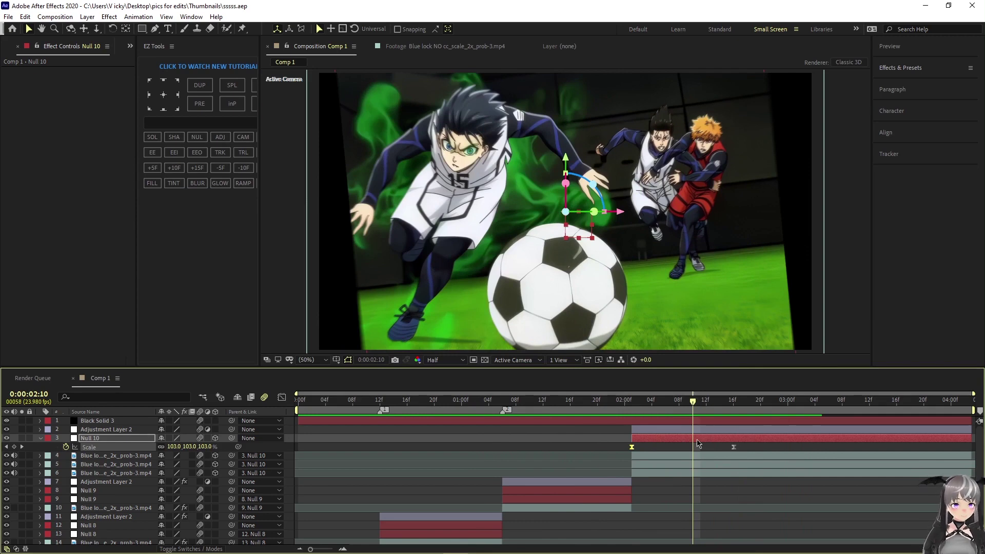
# - Create a null object above Null 10, split it at 0:00:02:01 and delete the part before that frame
pyautogui.click(87, 17)
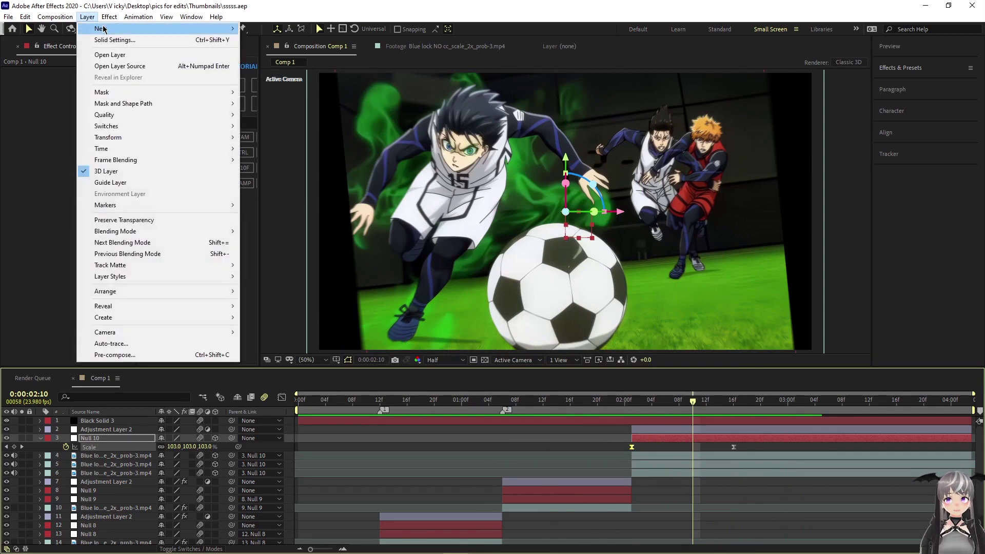
pyautogui.moveTo(103, 28)
pyautogui.click(266, 74)
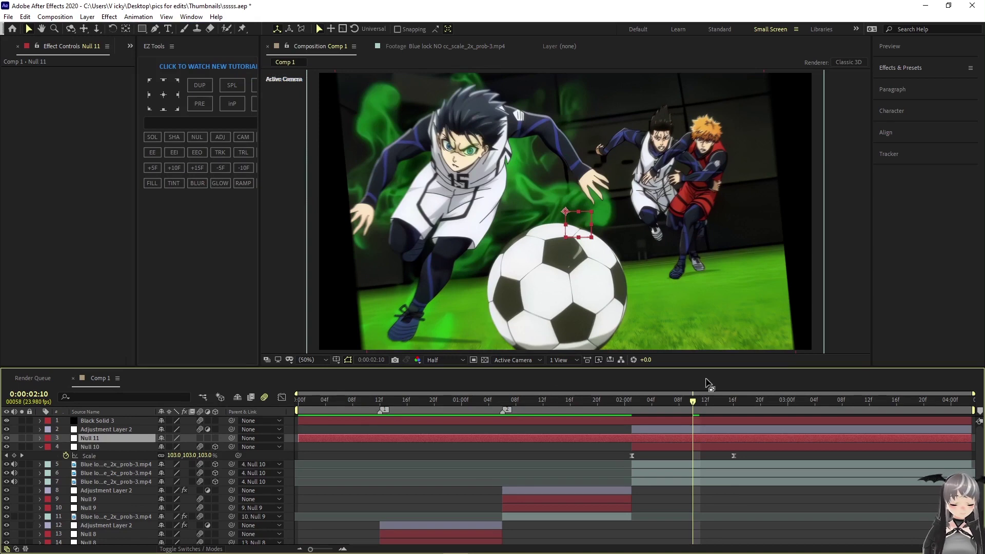
pyautogui.moveTo(693, 403); pyautogui.dragTo(625, 405)
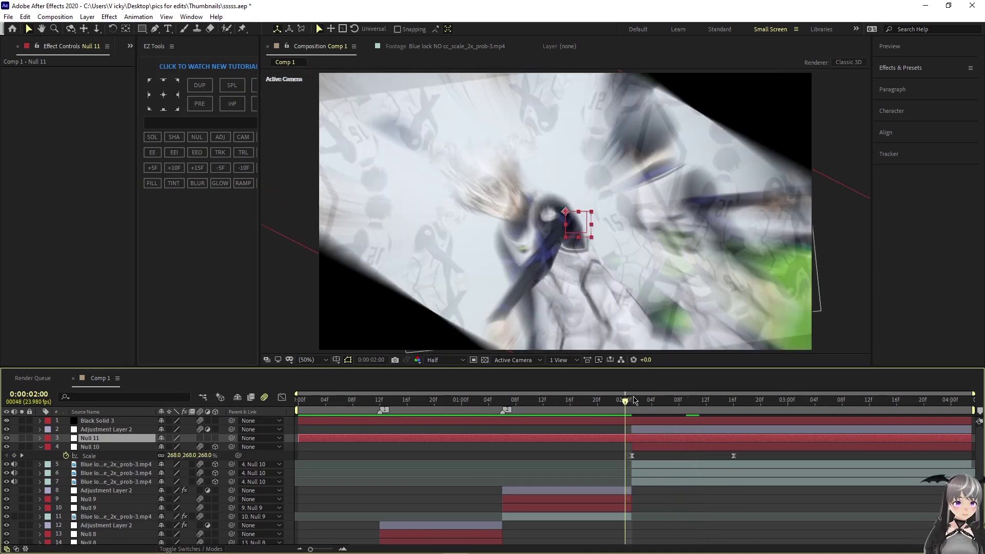
pyautogui.click(634, 400)
pyautogui.hotkey('ctrl', 'shift', 'd')
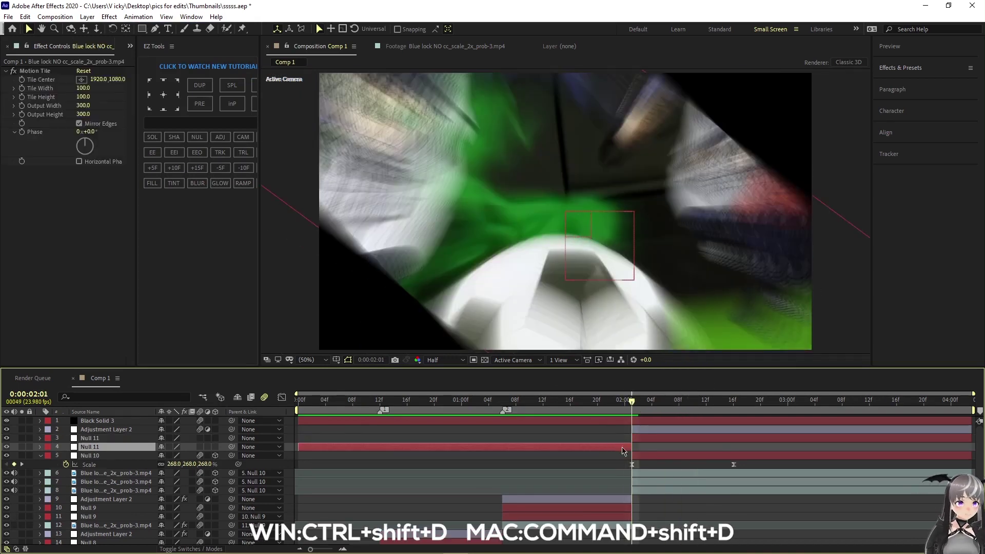
pyautogui.press('Delete')
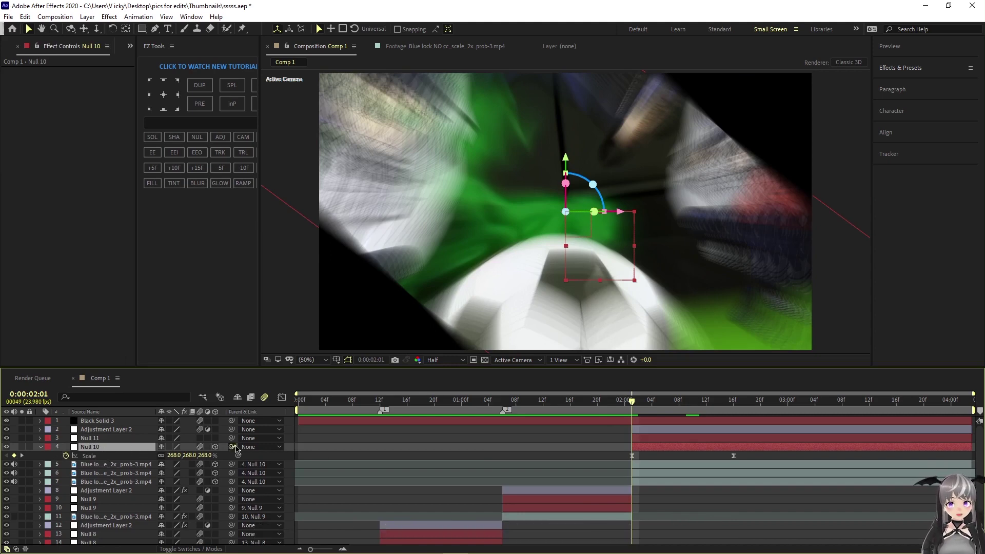
# - Parent Null 10 to Null 11 and make Null 11 a 3D layer
pyautogui.moveTo(231, 447); pyautogui.dragTo(114, 442)
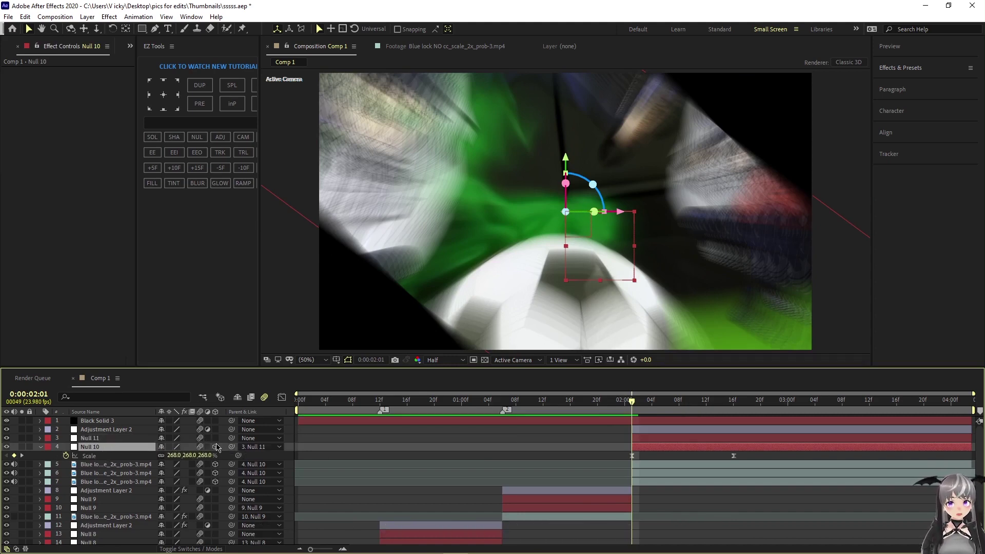
pyautogui.click(650, 439)
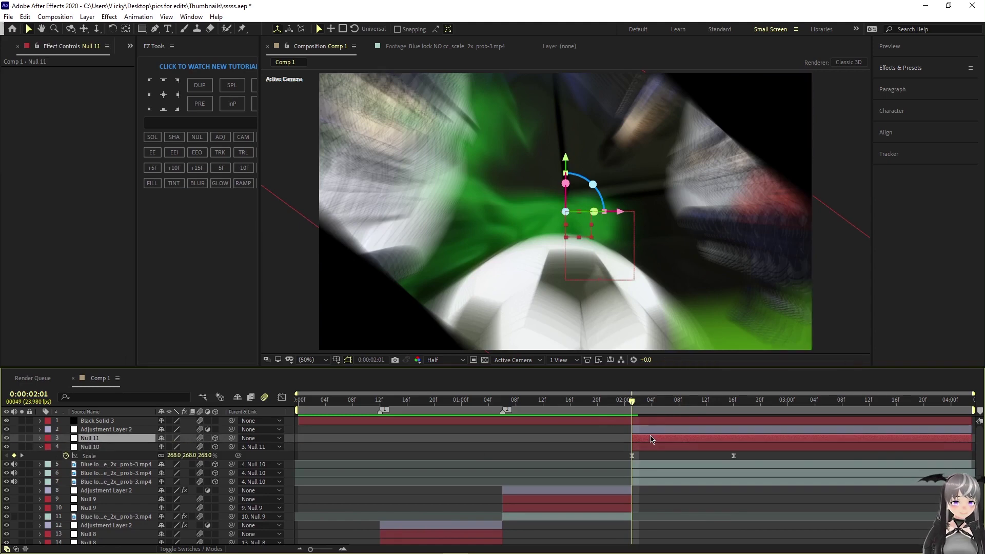
# - Move Null 10's last Scale keyframe to 0:00:02:19 and add a Position keyframe to Null 11 at 0:00:02:10
pyautogui.press('p')
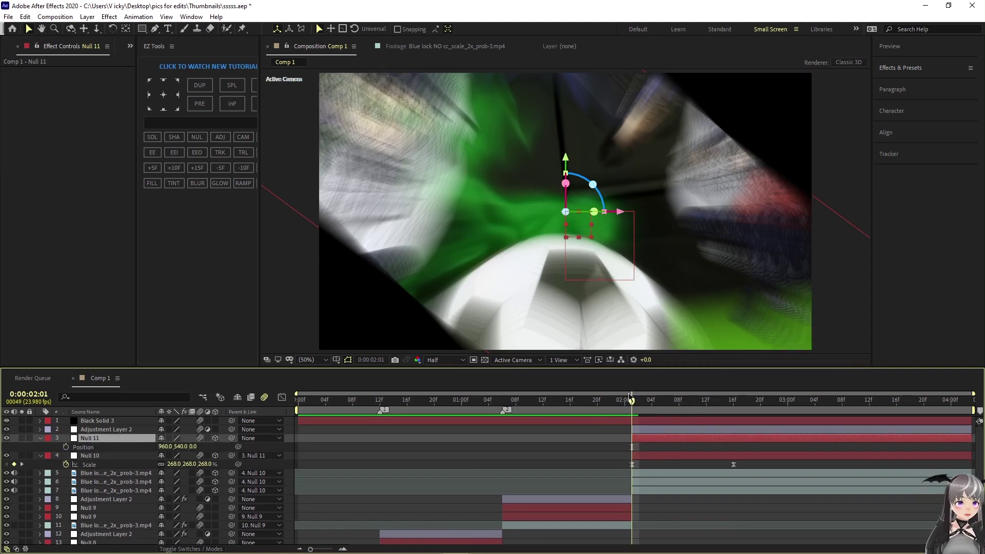
pyautogui.moveTo(632, 401); pyautogui.dragTo(713, 431)
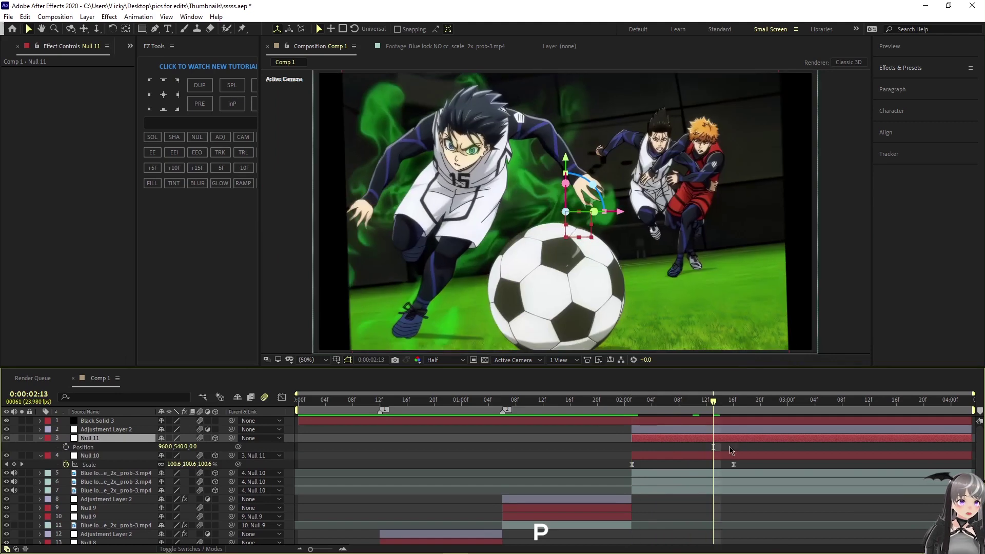
pyautogui.moveTo(733, 464); pyautogui.dragTo(754, 465)
pyautogui.moveTo(721, 400); pyautogui.dragTo(690, 435)
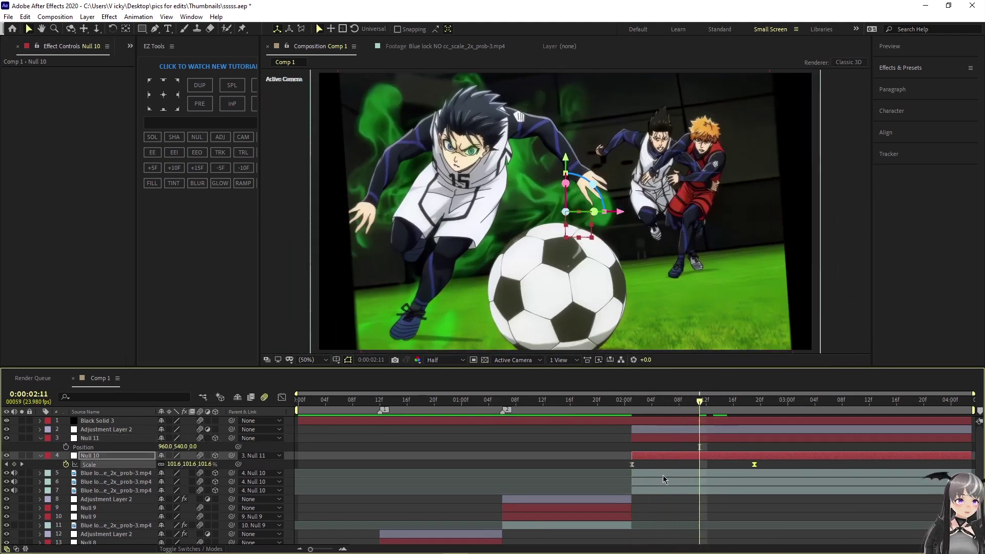
pyautogui.click(66, 447)
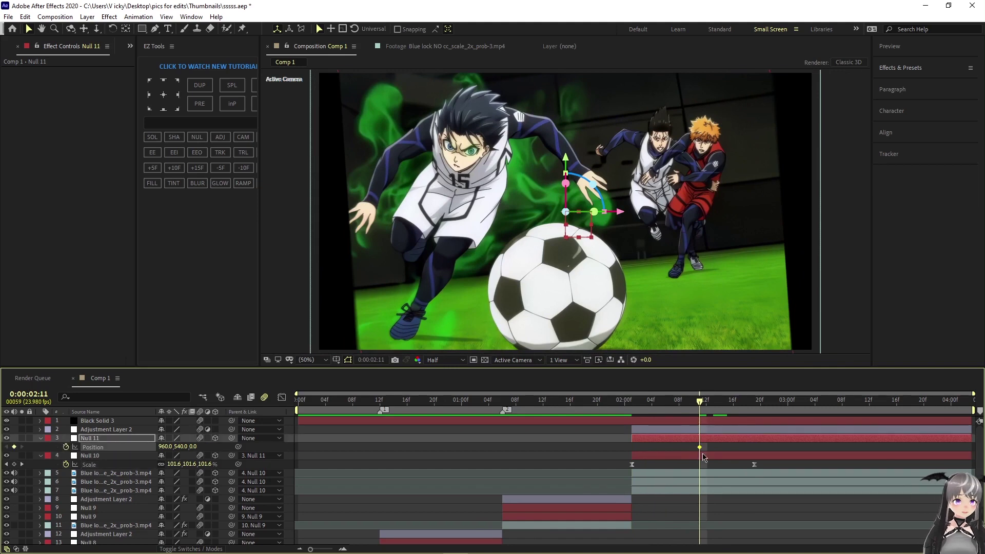
pyautogui.moveTo(699, 448); pyautogui.dragTo(696, 448)
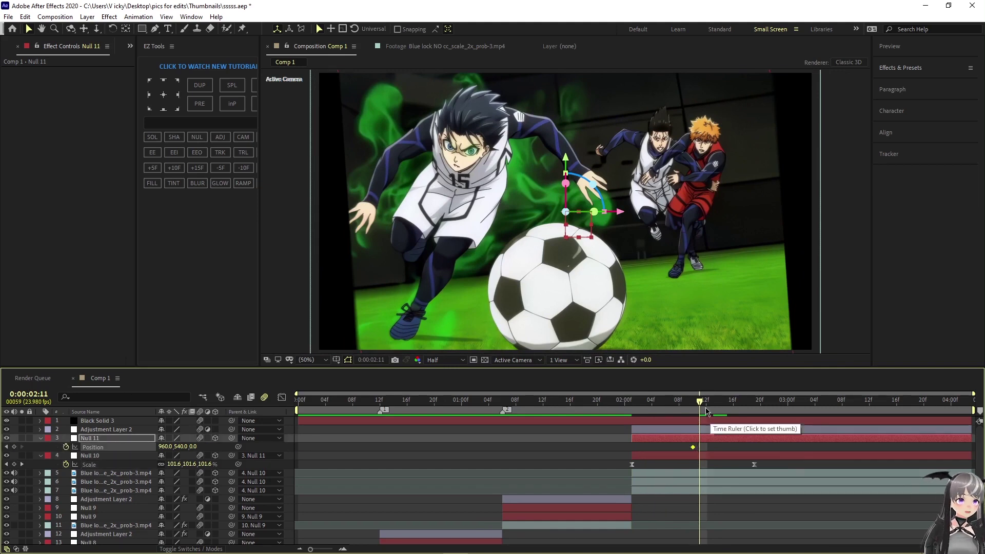
# - Add a Position keyframe to Null 11 at 0:00:03:08 with Y set to 992, and select the middle of the three clips
pyautogui.moveTo(702, 402); pyautogui.dragTo(845, 427)
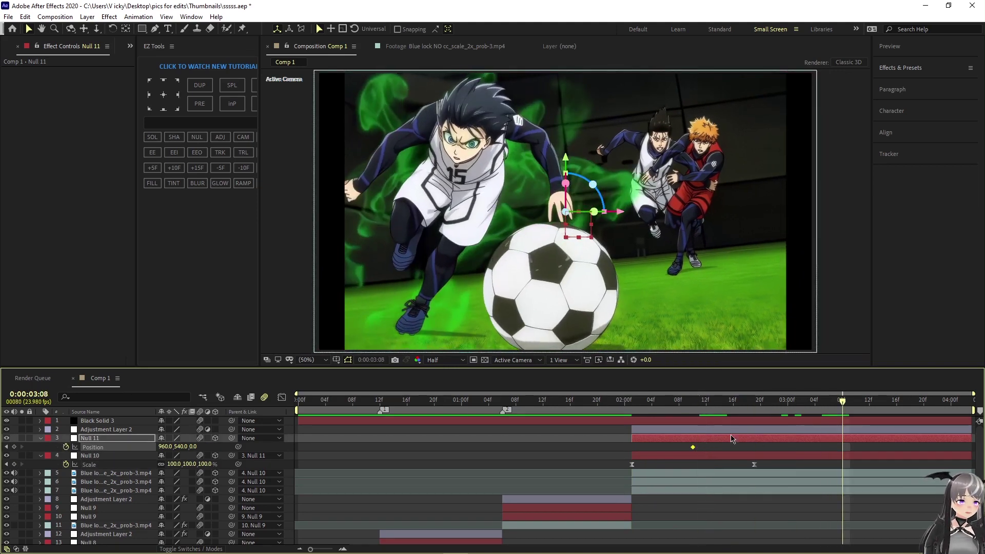
pyautogui.moveTo(188, 448); pyautogui.dragTo(344, 442)
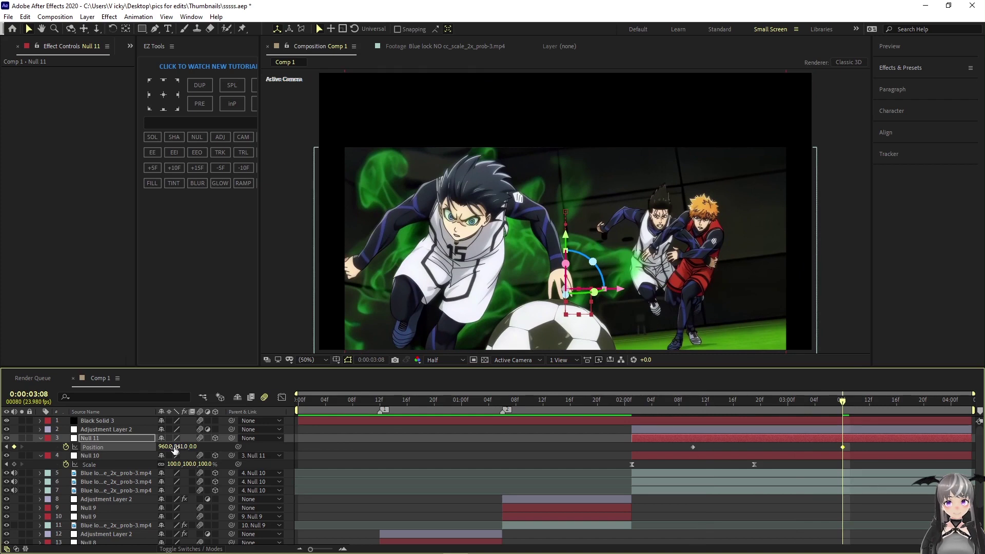
pyautogui.moveTo(175, 448); pyautogui.dragTo(251, 444)
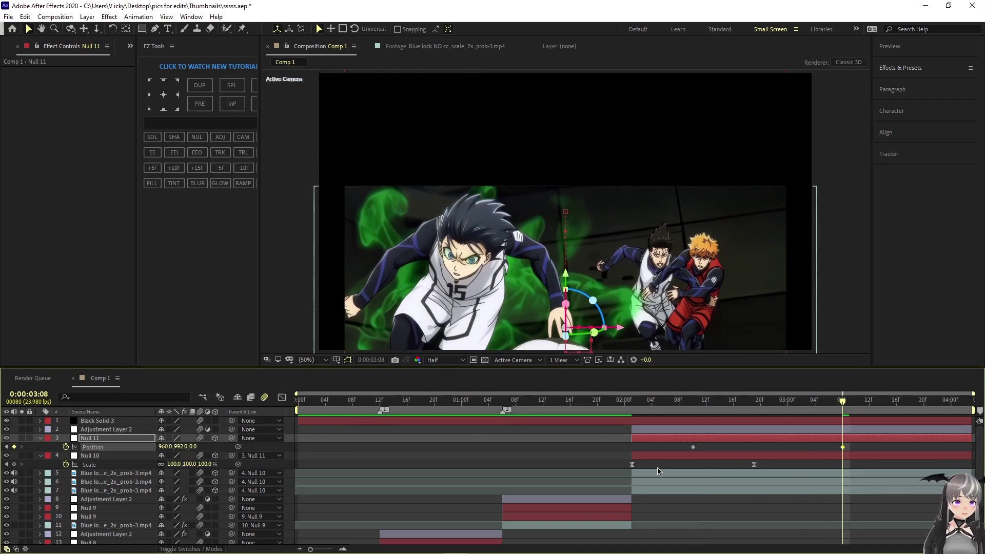
pyautogui.click(683, 482)
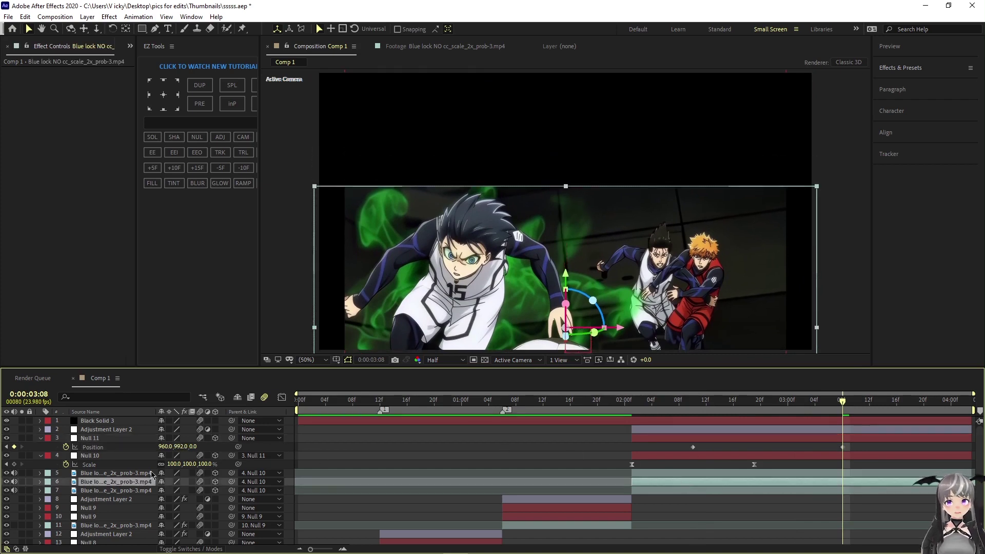
# - Set the middle clip's Position to 0, -985, -890 so it sits above and in front of the first clip
pyautogui.press('p')
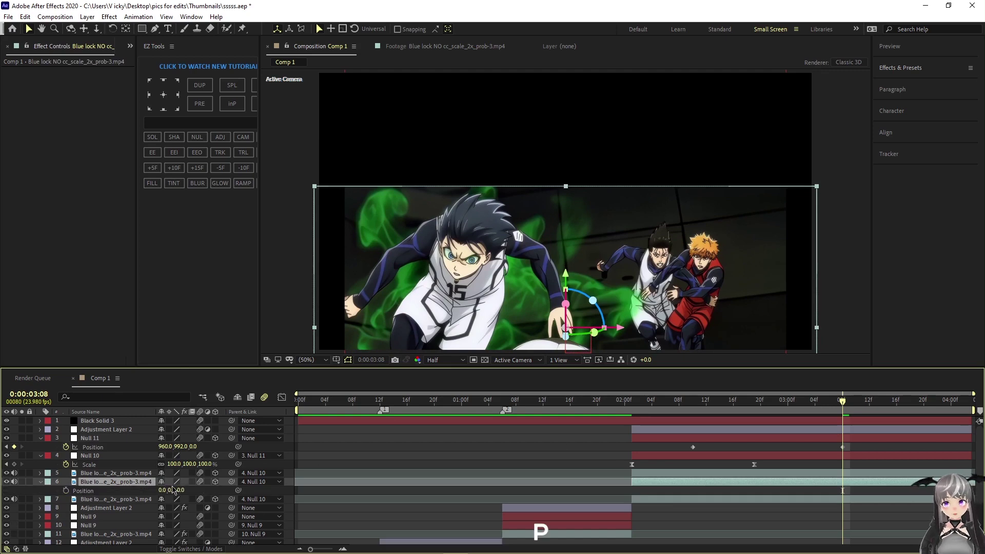
pyautogui.moveTo(176, 491)
pyautogui.mouseDown()
pyautogui.moveTo(146, 470)
pyautogui.moveTo(174, 482)
pyautogui.mouseUp()
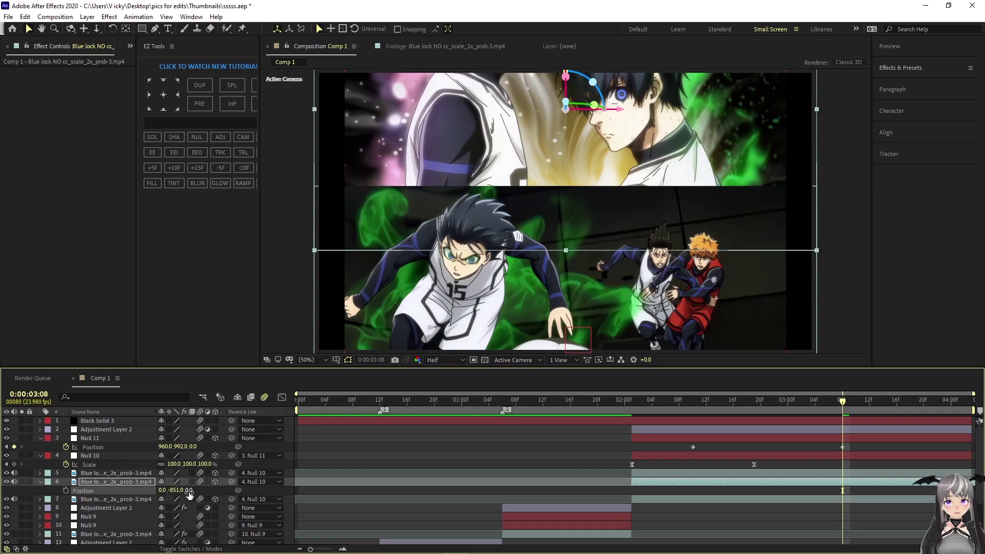
pyautogui.moveTo(189, 494); pyautogui.dragTo(68, 502)
pyautogui.moveTo(190, 493); pyautogui.dragTo(28, 512)
pyautogui.moveTo(182, 491); pyautogui.dragTo(62, 498)
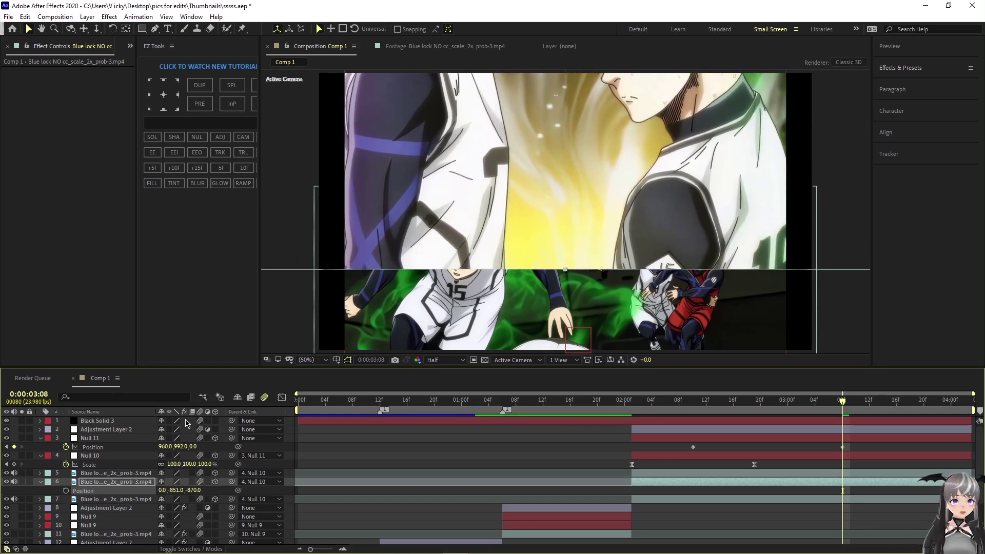
pyautogui.moveTo(195, 492); pyautogui.dragTo(602, 340)
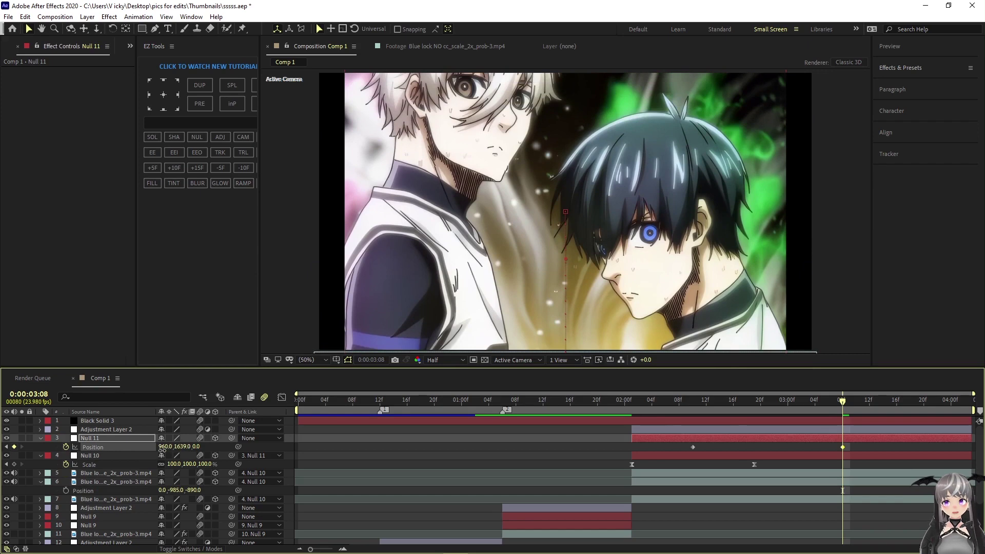
# - Set Null 11's Position keyframe at 0:00:03:08 to 988, 1522, 1212 to frame the upper clip
pyautogui.moveTo(167, 450); pyautogui.dragTo(559, 392)
pyautogui.moveTo(180, 450); pyautogui.dragTo(130, 446)
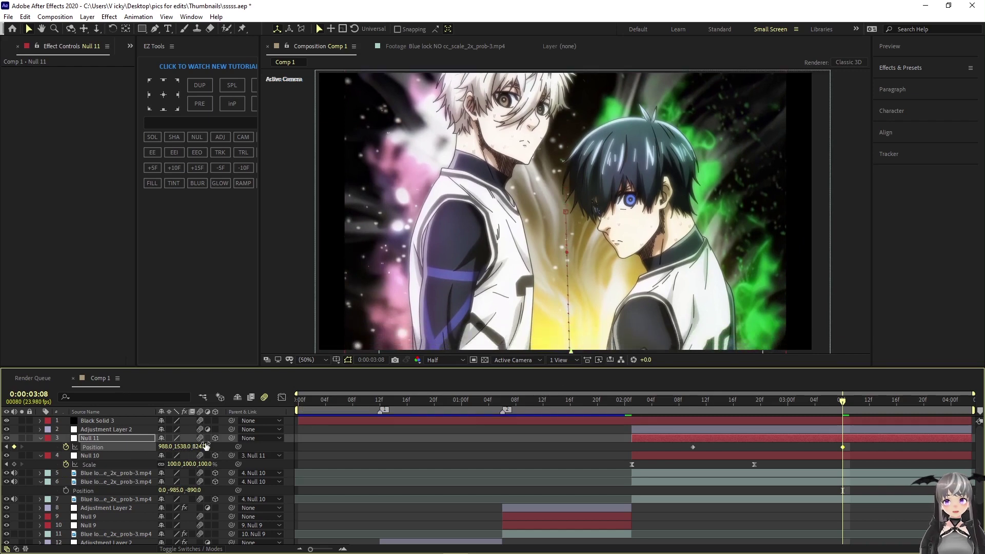
pyautogui.moveTo(206, 445); pyautogui.dragTo(387, 428)
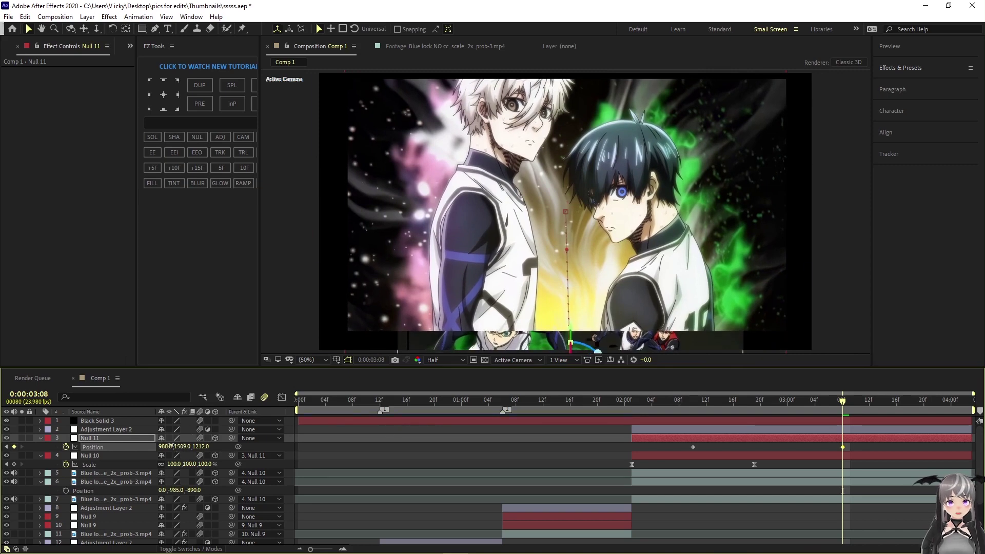
pyautogui.press('pageup')
pyautogui.press('pageup')
pyautogui.moveTo(804, 408); pyautogui.dragTo(765, 441)
pyautogui.moveTo(197, 445); pyautogui.dragTo(187, 443)
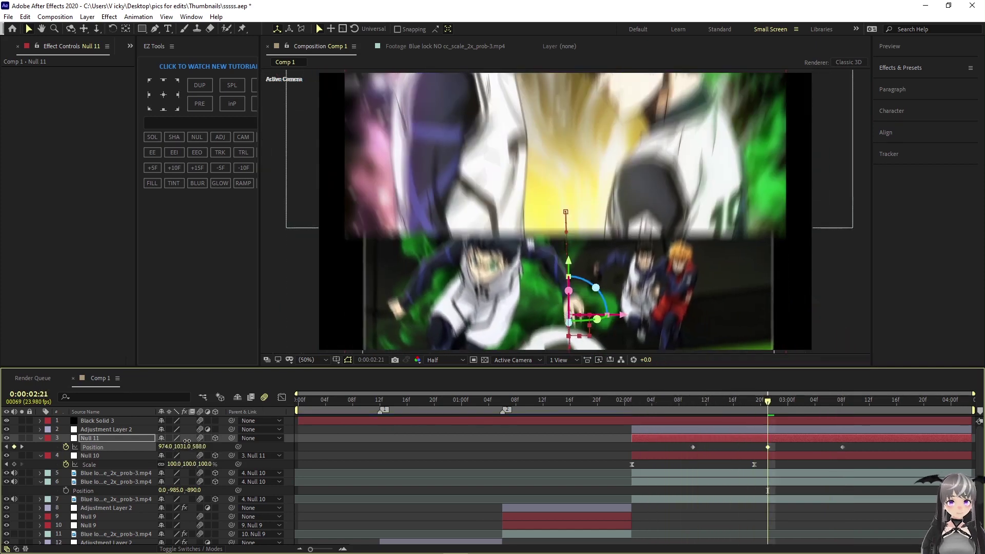
pyautogui.hotkey('ctrl', 'z')
pyautogui.moveTo(771, 402); pyautogui.dragTo(841, 414)
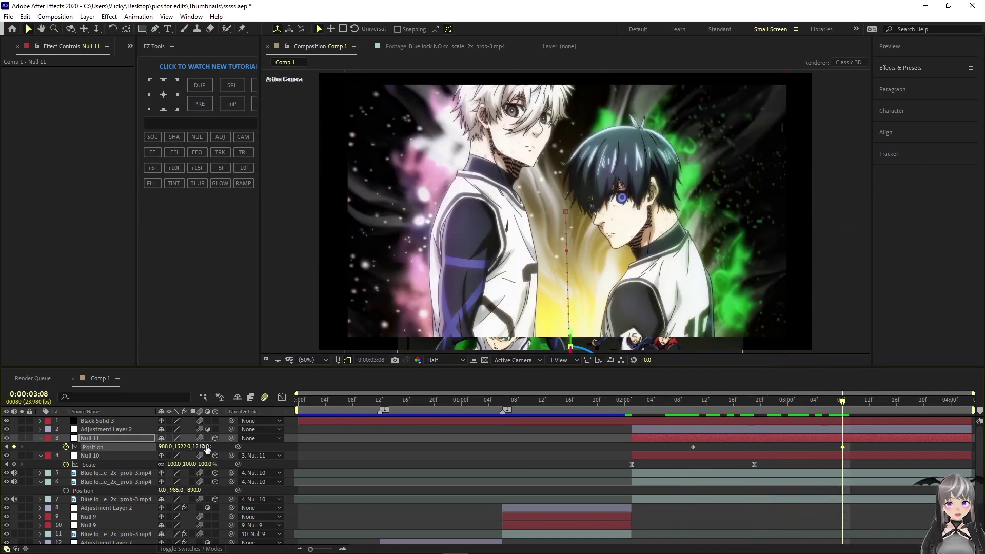
pyautogui.moveTo(206, 446); pyautogui.dragTo(192, 448)
pyautogui.hotkey('ctrl', 'z')
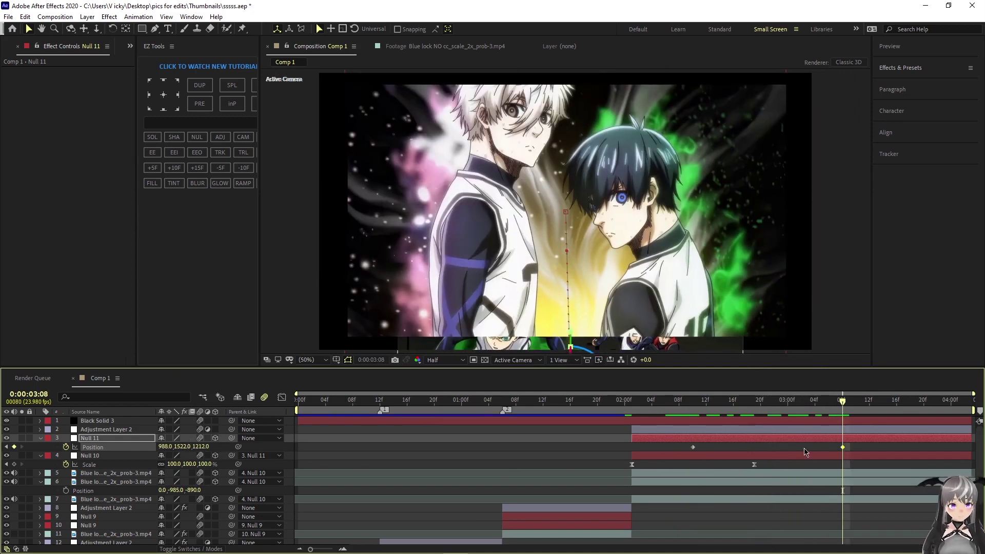
# - Set the middle clip's Position to 0, -1150, -1120
pyautogui.click(638, 482)
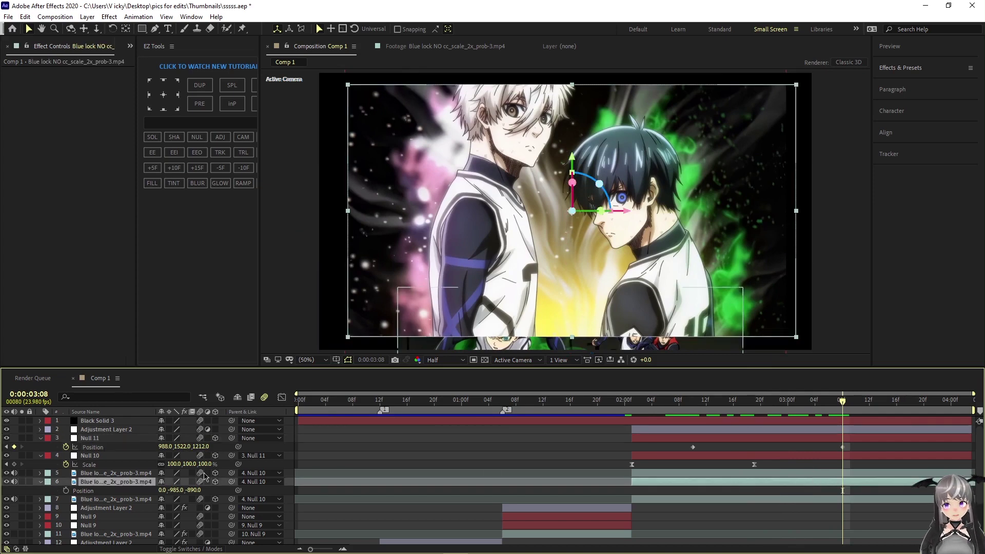
pyautogui.moveTo(199, 490); pyautogui.dragTo(104, 519)
pyautogui.moveTo(151, 493); pyautogui.dragTo(84, 491)
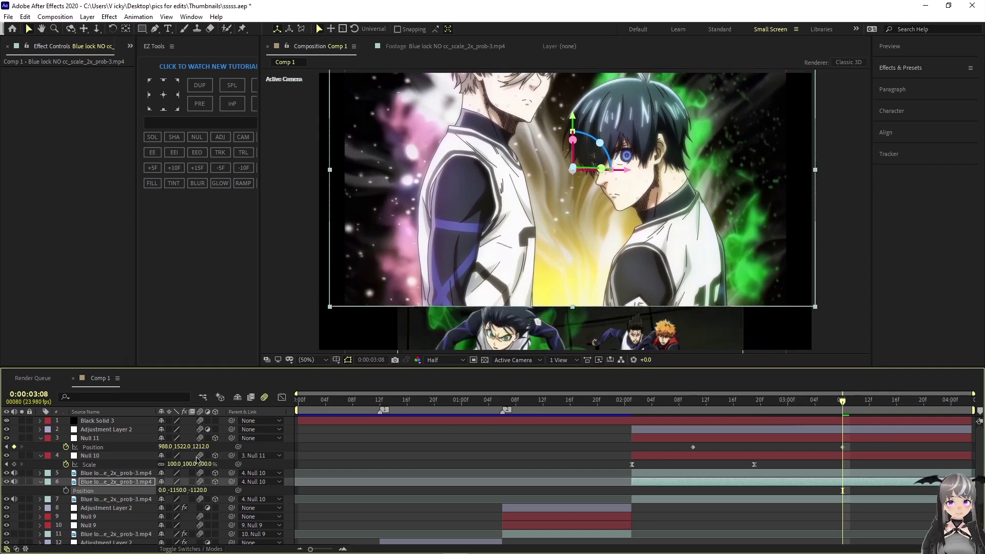
# - Set Null 11's Position keyframe at 0:00:03:08 to 988, 1685, 1604 and apply Easy Ease to both of its Position keyframes
pyautogui.click(116, 440)
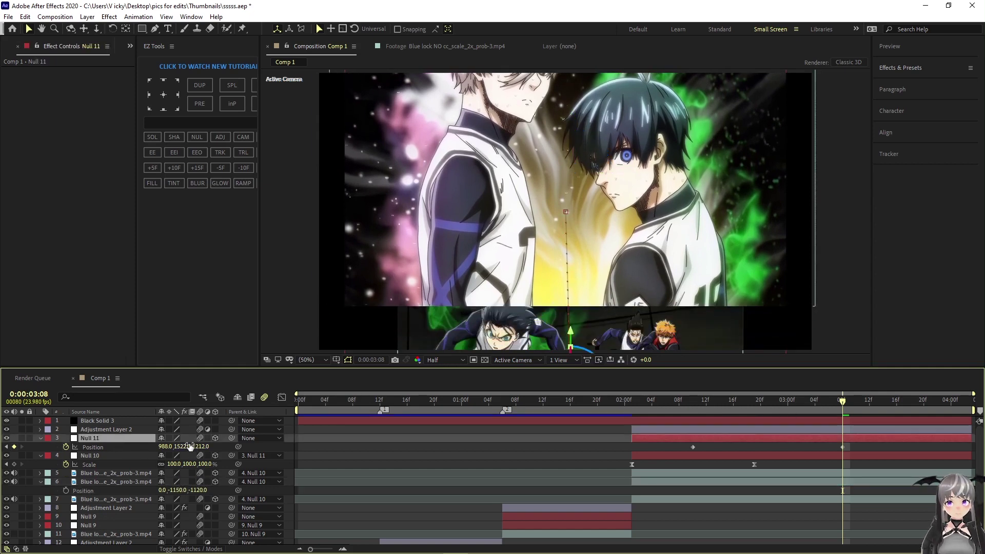
pyautogui.moveTo(190, 446); pyautogui.dragTo(266, 447)
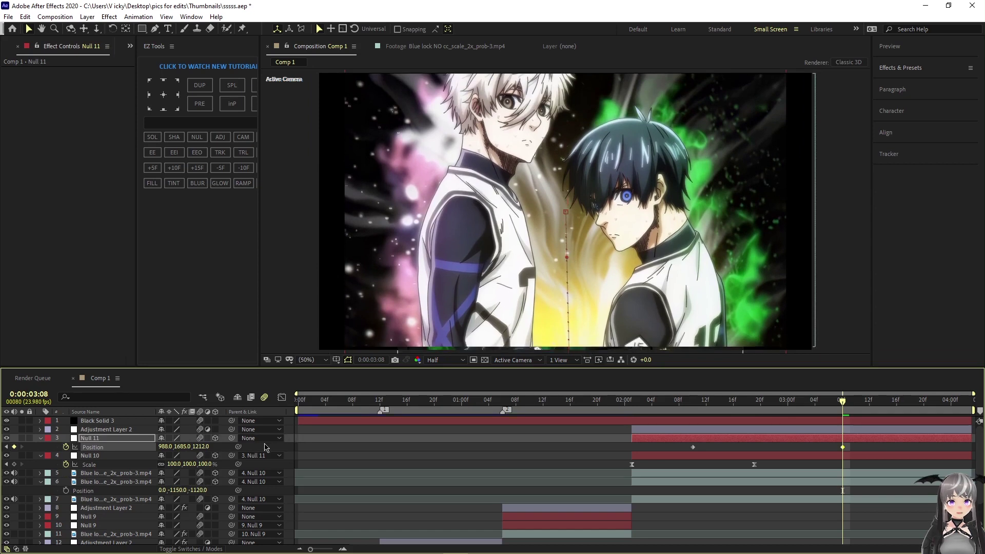
pyautogui.moveTo(195, 450); pyautogui.dragTo(382, 441)
pyautogui.moveTo(840, 405); pyautogui.dragTo(671, 460)
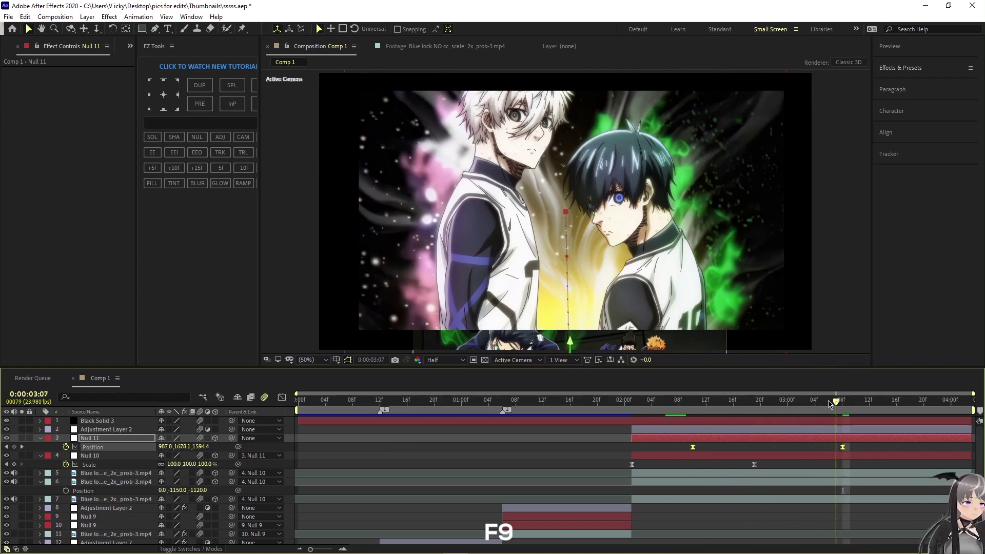
pyautogui.press('space')
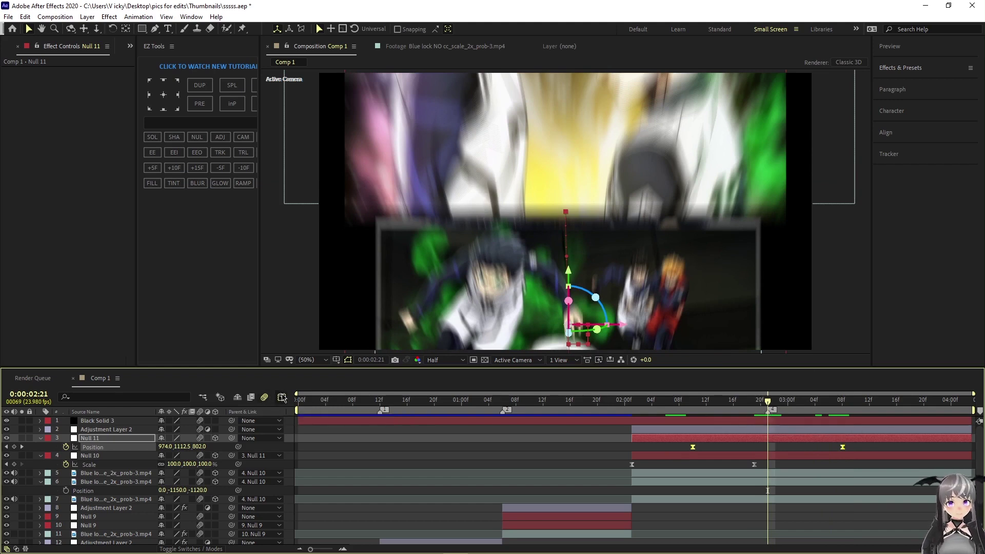
# - Shape Null 11's Position speed graph into a steeper central peak, with about 53% influence on the last keyframe, and preview the movement
pyautogui.click(282, 397)
pyautogui.rightClick(689, 449)
pyautogui.click(726, 354)
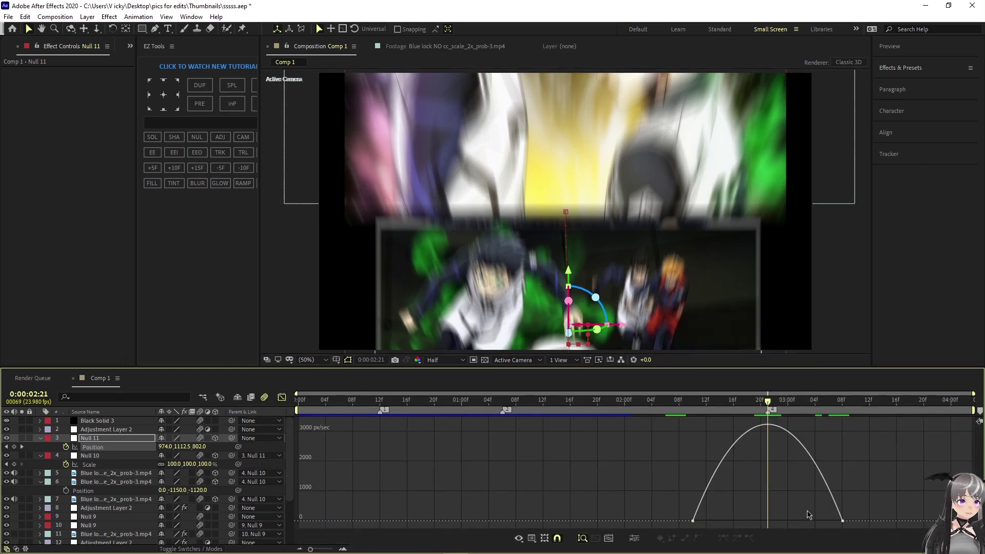
pyautogui.moveTo(819, 522); pyautogui.dragTo(790, 522)
pyautogui.moveTo(720, 524); pyautogui.dragTo(800, 522)
pyautogui.moveTo(737, 522); pyautogui.dragTo(732, 522)
pyautogui.moveTo(801, 521); pyautogui.dragTo(803, 521)
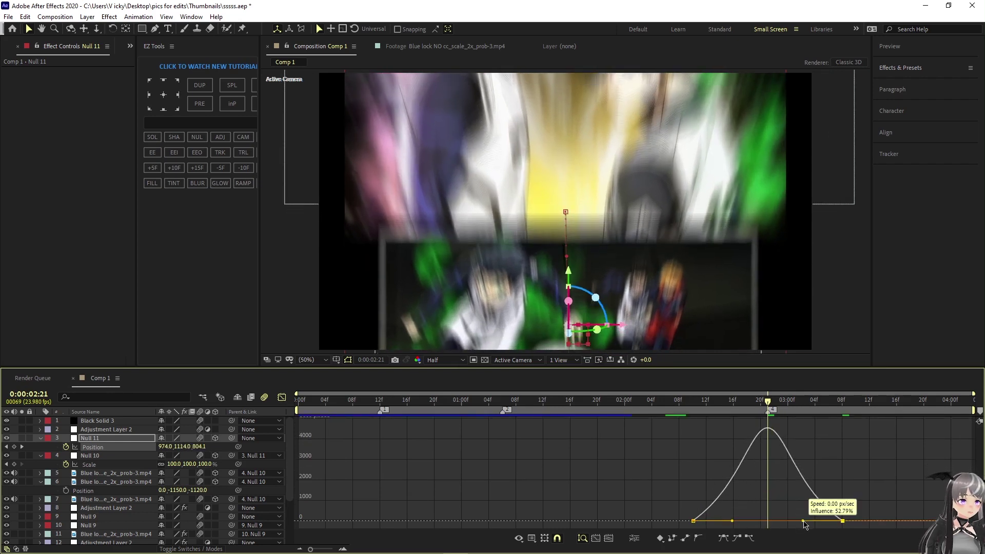
pyautogui.moveTo(766, 410); pyautogui.dragTo(624, 410)
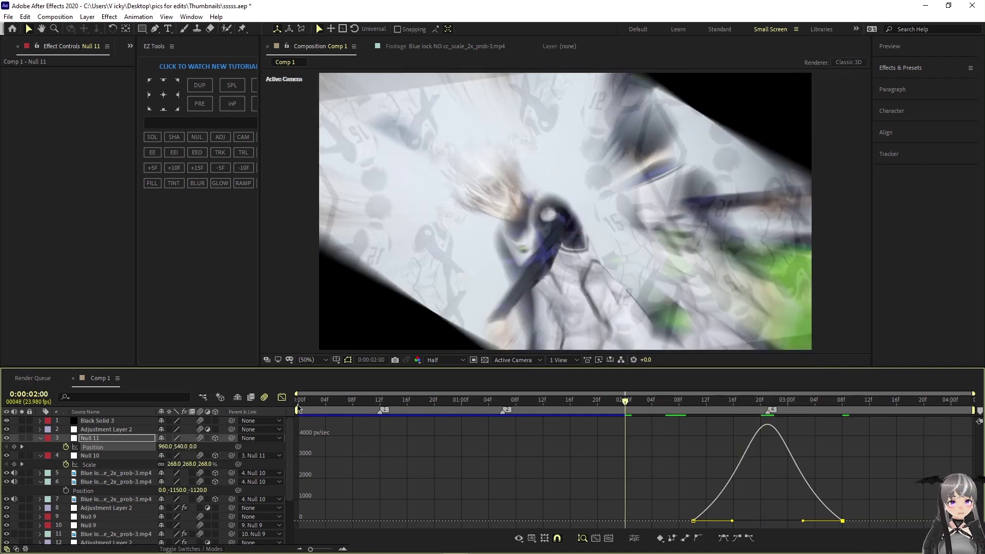
pyautogui.click(281, 397)
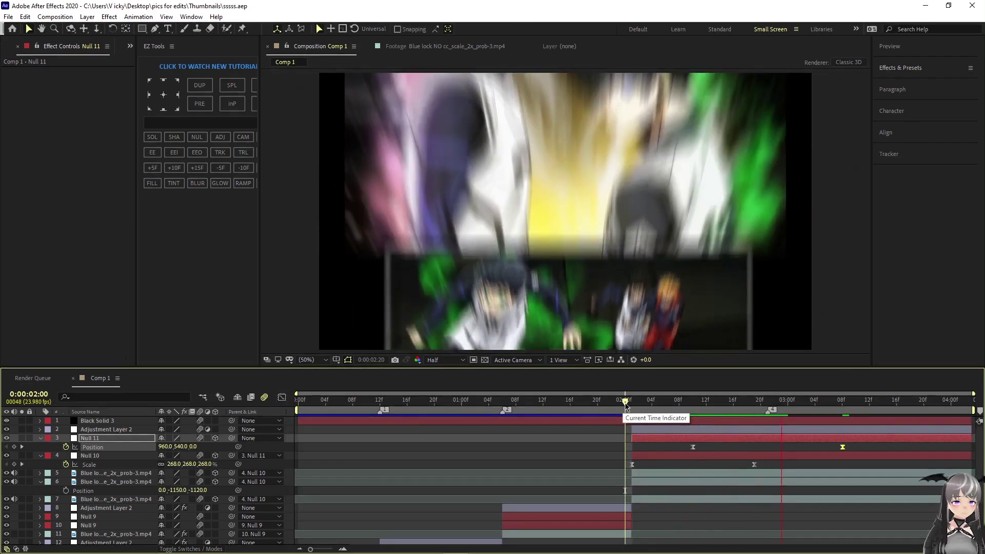
pyautogui.press('space')
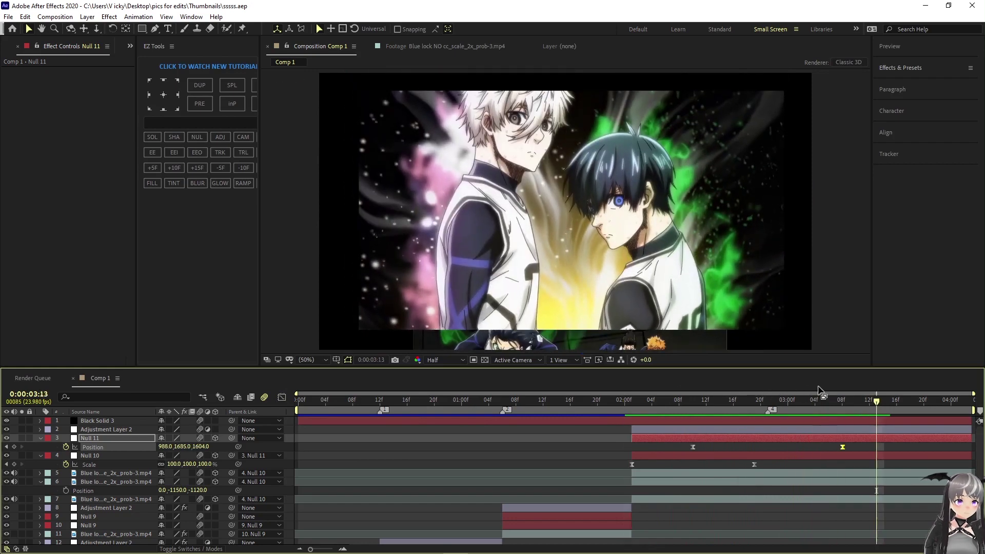
# - Create a null object above Null 11, split it at 0:00:02:01 and delete the part before that frame
pyautogui.moveTo(878, 407); pyautogui.dragTo(770, 410)
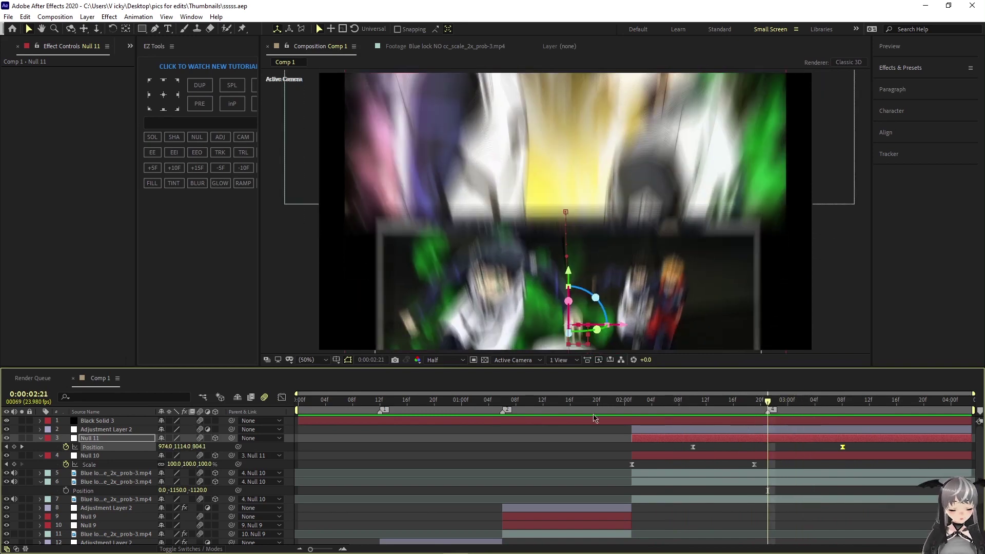
pyautogui.click(87, 16)
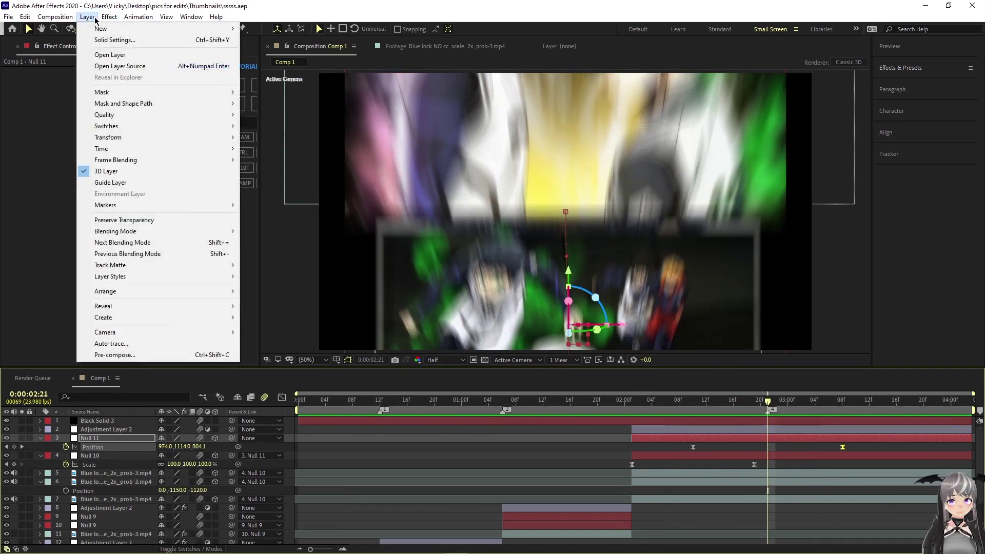
pyautogui.click(108, 16)
pyautogui.click(87, 17)
pyautogui.moveTo(84, 32)
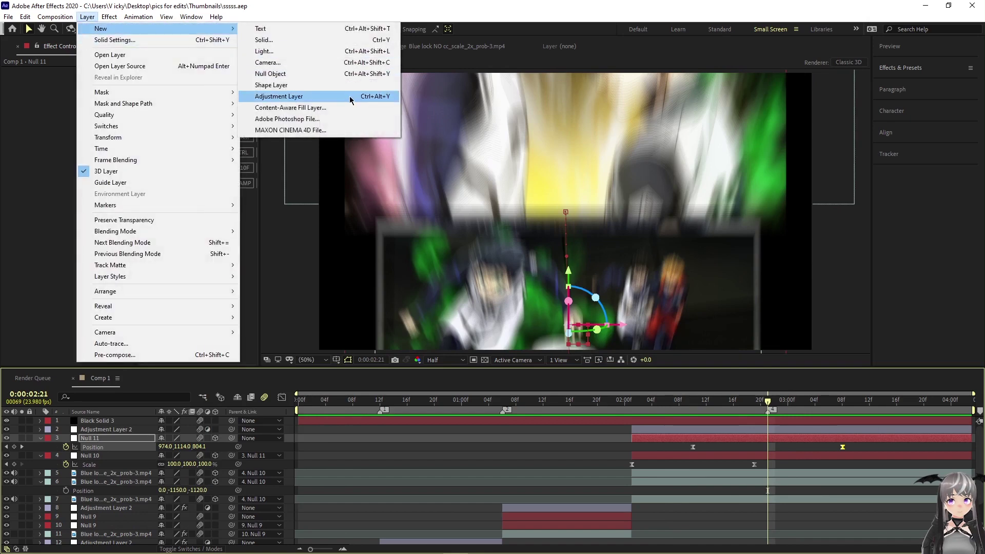
pyautogui.click(354, 73)
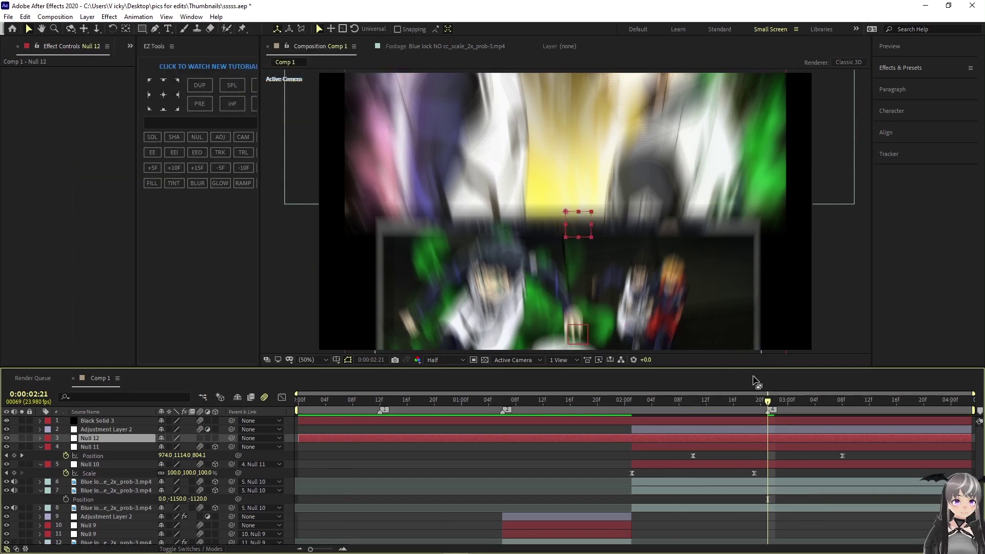
pyautogui.moveTo(766, 403); pyautogui.dragTo(632, 403)
pyautogui.hotkey('ctrl', 'shift', 'd')
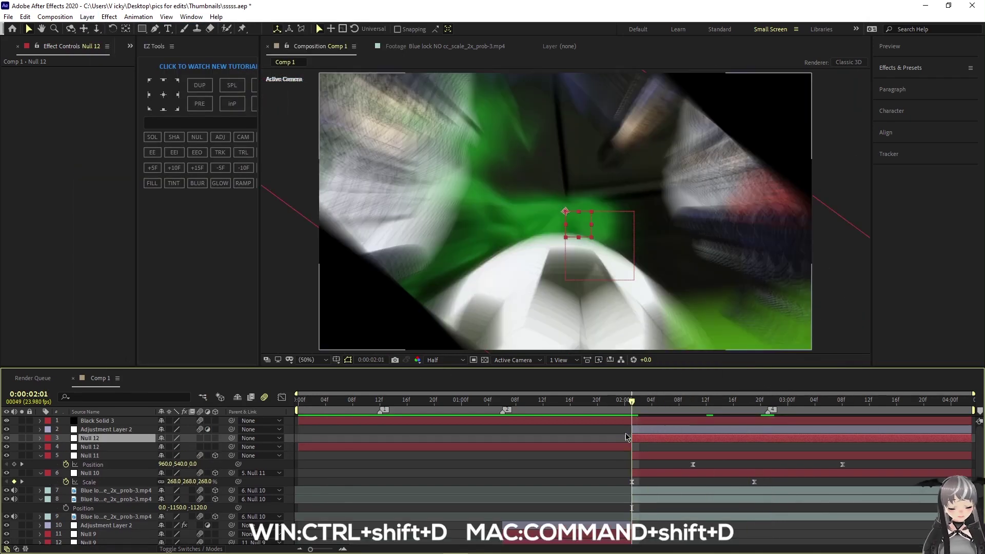
pyautogui.click(627, 445)
pyautogui.press('Delete')
# - Parent Null 11 to Null 12 and make Null 12 a 3D layer
pyautogui.click(146, 446)
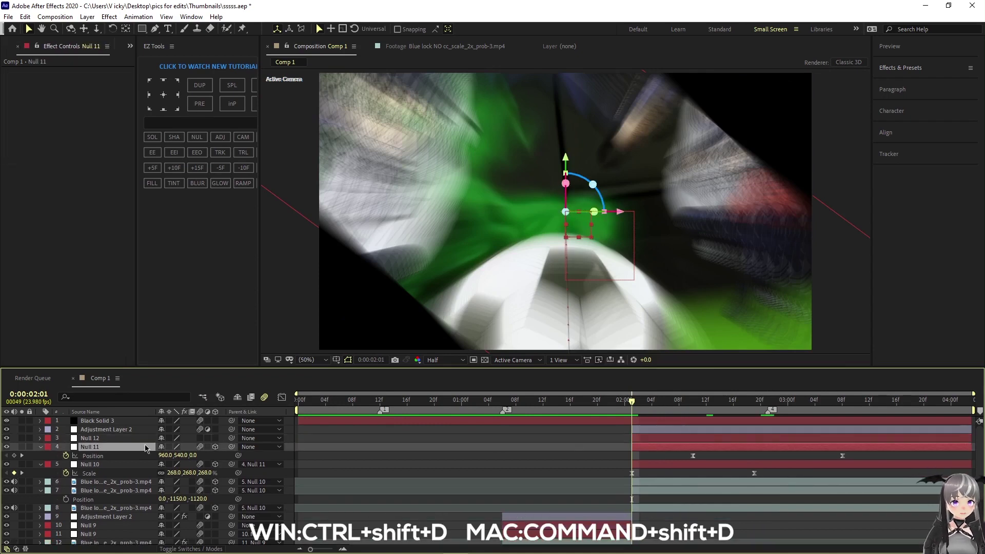
pyautogui.moveTo(124, 445); pyautogui.dragTo(123, 439)
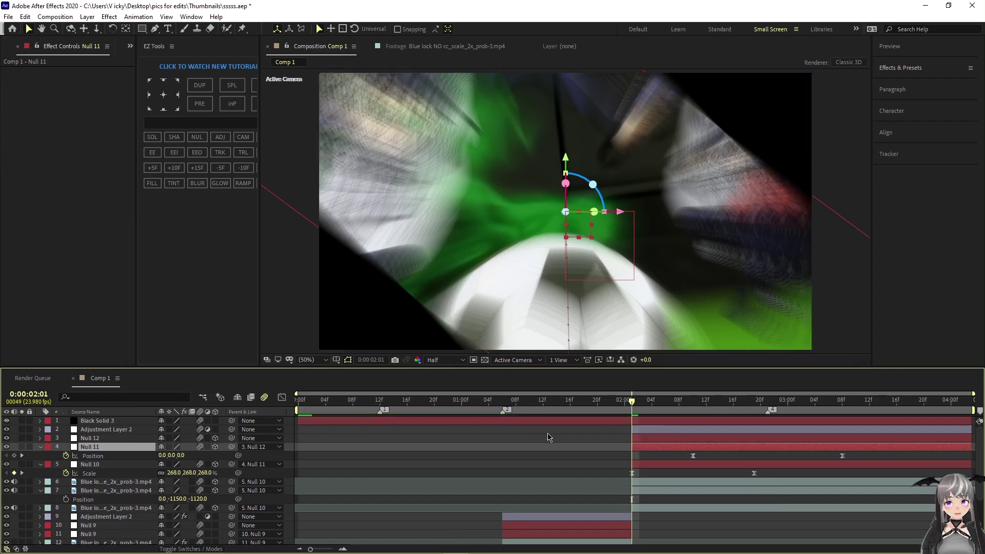
# - Add a Position keyframe to Null 12 at 0:00:03:00
pyautogui.click(642, 439)
pyautogui.press('p')
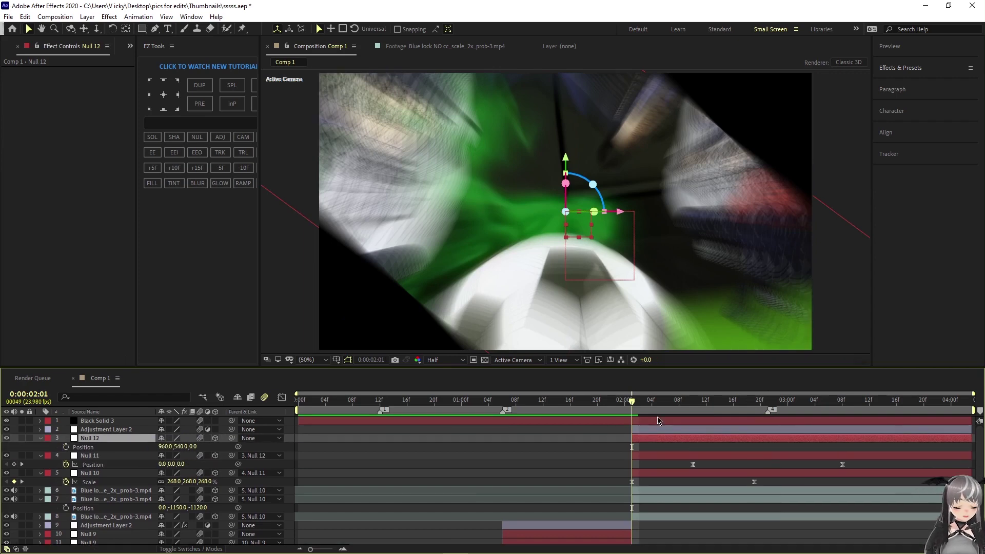
pyautogui.moveTo(633, 404); pyautogui.dragTo(788, 437)
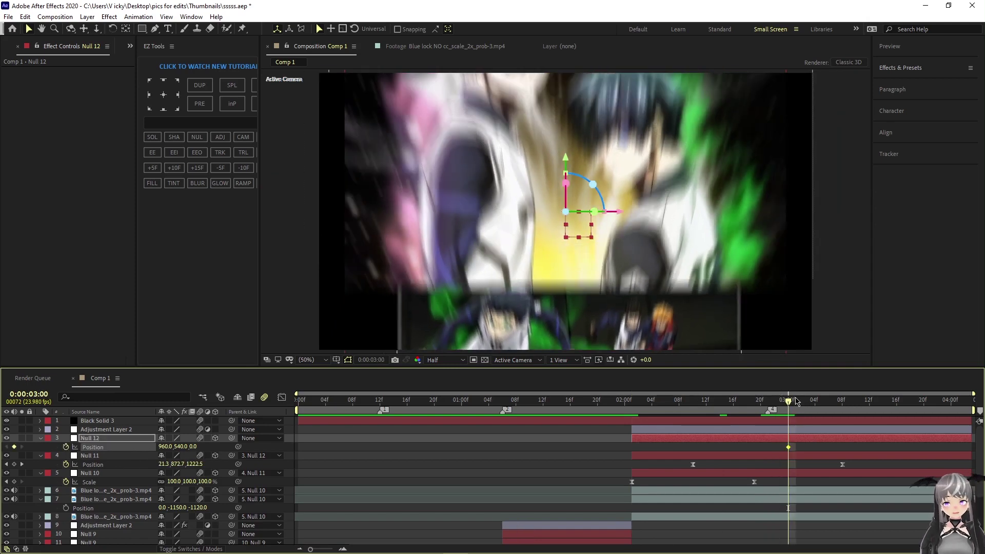
# - Move Null 11's last Position keyframe to 0:00:03:10 and Null 10's last Scale keyframe to 0:00:02:20
pyautogui.moveTo(788, 406); pyautogui.dragTo(947, 441)
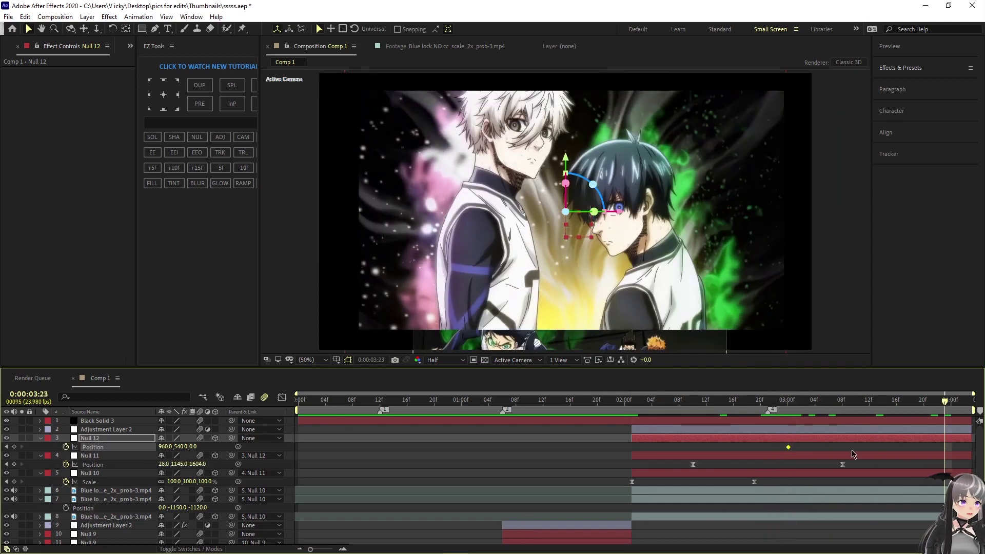
pyautogui.moveTo(843, 465); pyautogui.dragTo(850, 465)
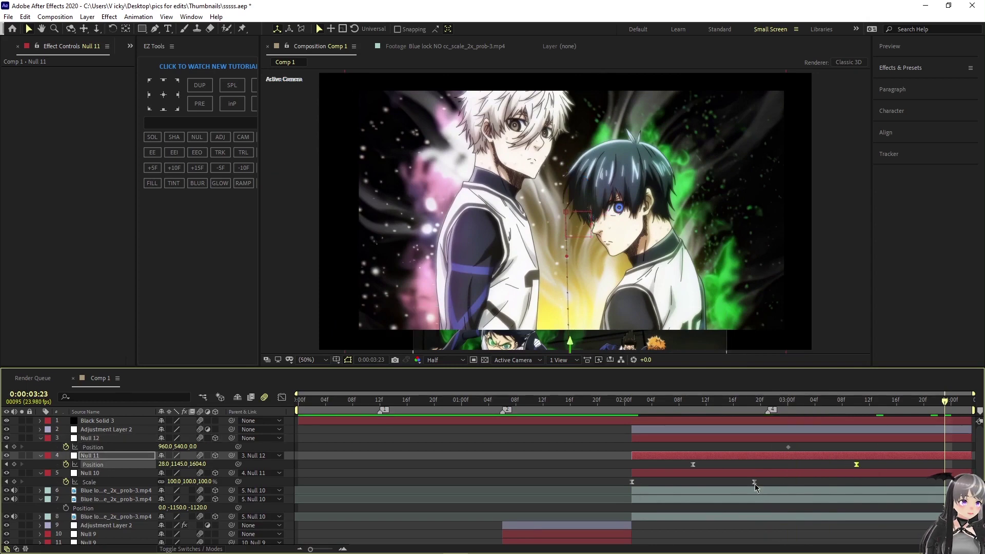
pyautogui.moveTo(755, 484); pyautogui.dragTo(761, 485)
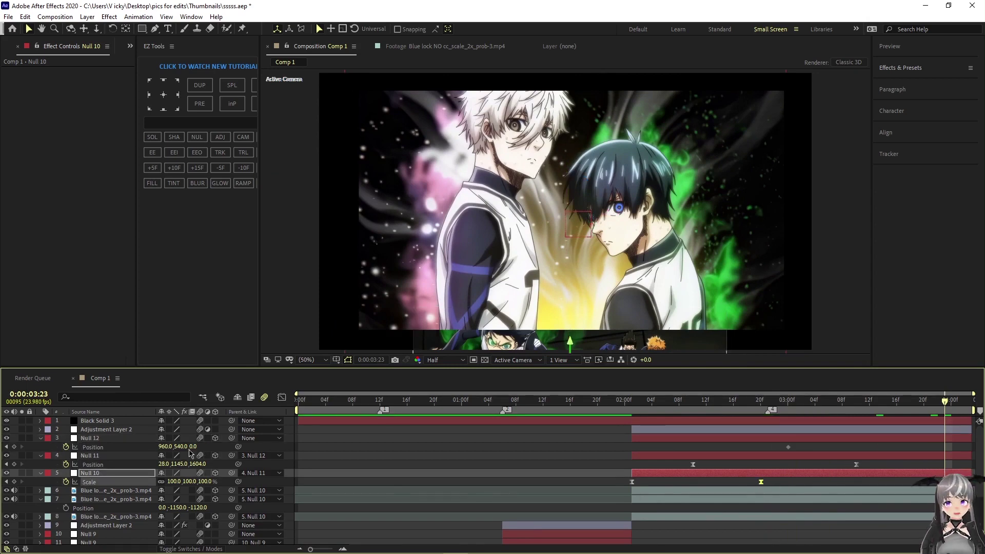
# - Add a Position keyframe to Null 12 at 0:00:03:23 with the value 960, -347, 1732
pyautogui.click(135, 448)
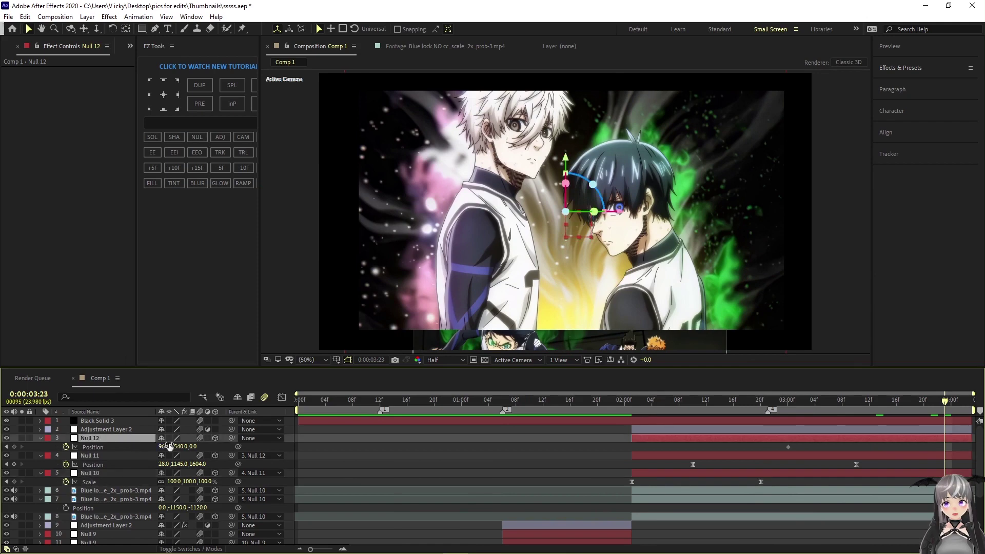
pyautogui.moveTo(176, 442); pyautogui.dragTo(3, 397)
pyautogui.moveTo(180, 446); pyautogui.dragTo(280, 453)
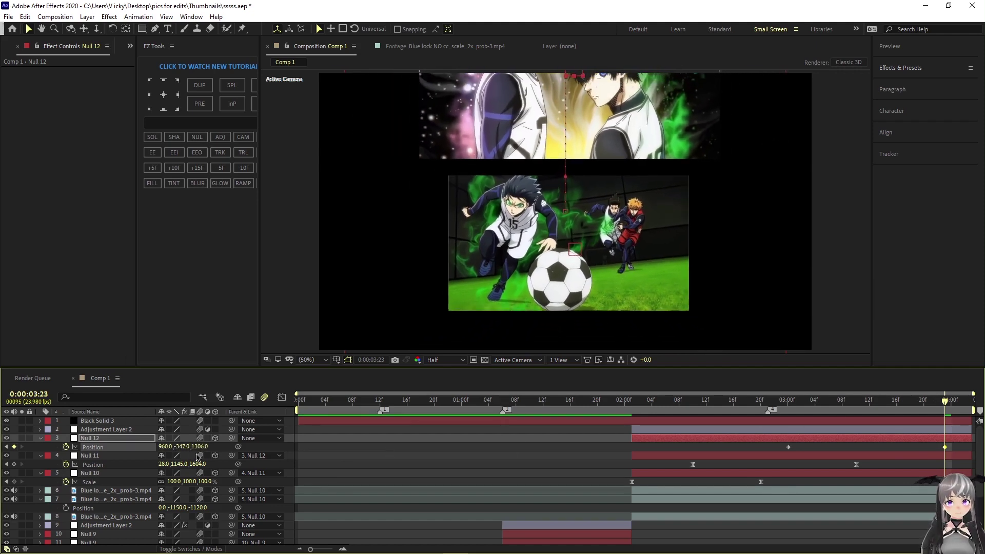
pyautogui.moveTo(207, 446); pyautogui.dragTo(935, 458)
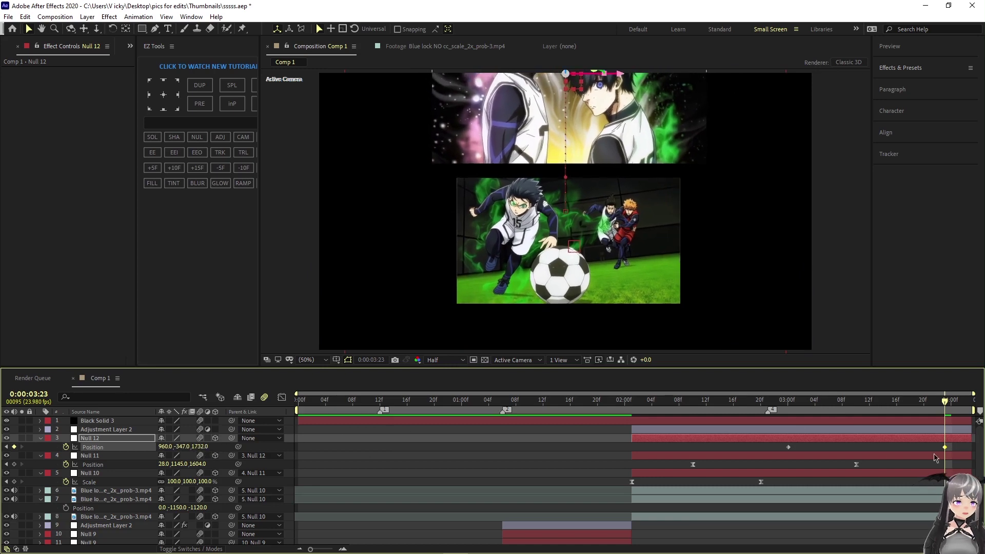
# - Set the third stacked clip's Position to 0, 208, -2615 so it sits in front below the second clip
pyautogui.click(895, 516)
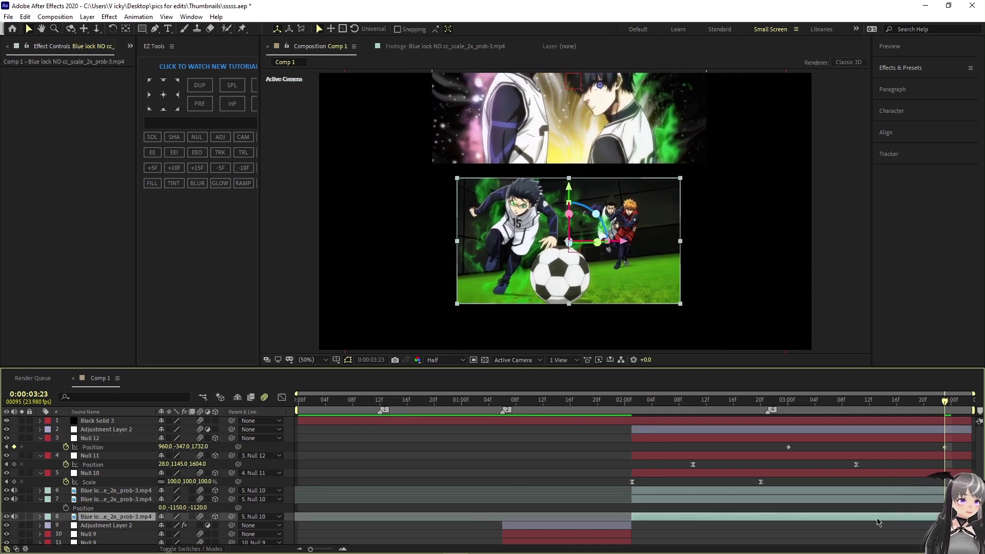
pyautogui.scroll(-1, 158, 484)
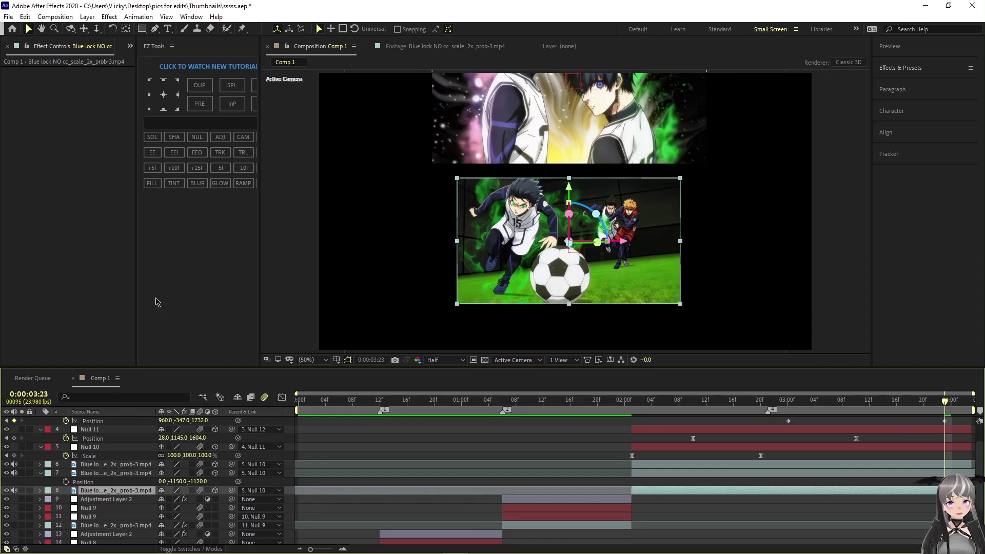
pyautogui.press('p')
pyautogui.moveTo(180, 501); pyautogui.dragTo(22, 502)
pyautogui.moveTo(182, 499); pyautogui.dragTo(3, 472)
pyautogui.moveTo(181, 500); pyautogui.dragTo(2, 481)
pyautogui.moveTo(170, 500); pyautogui.dragTo(452, 525)
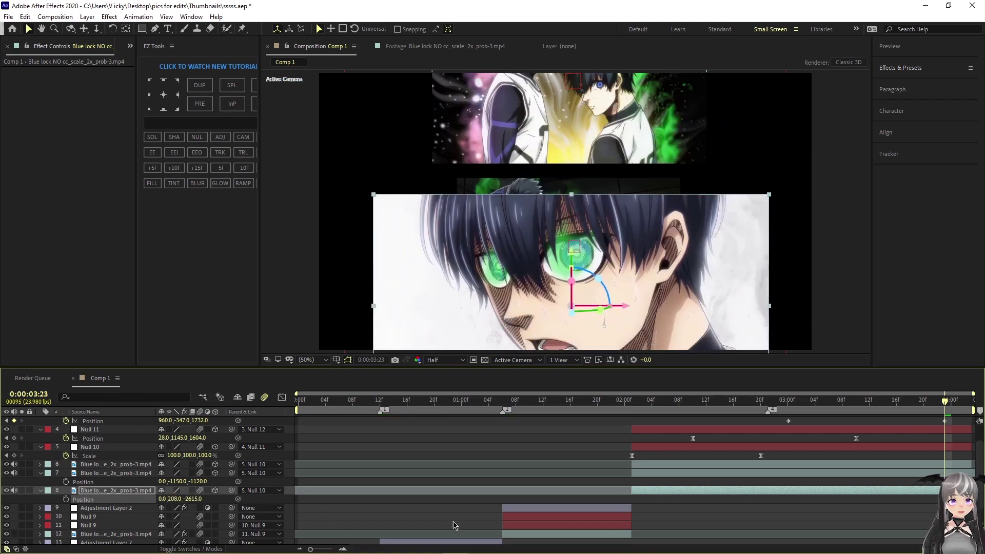
# - Change Null 12's Position keyframe at 0:00:03:23 to 960, -737, 1843 to frame the close-up clip
pyautogui.scroll(1, 851, 427)
pyautogui.click(884, 440)
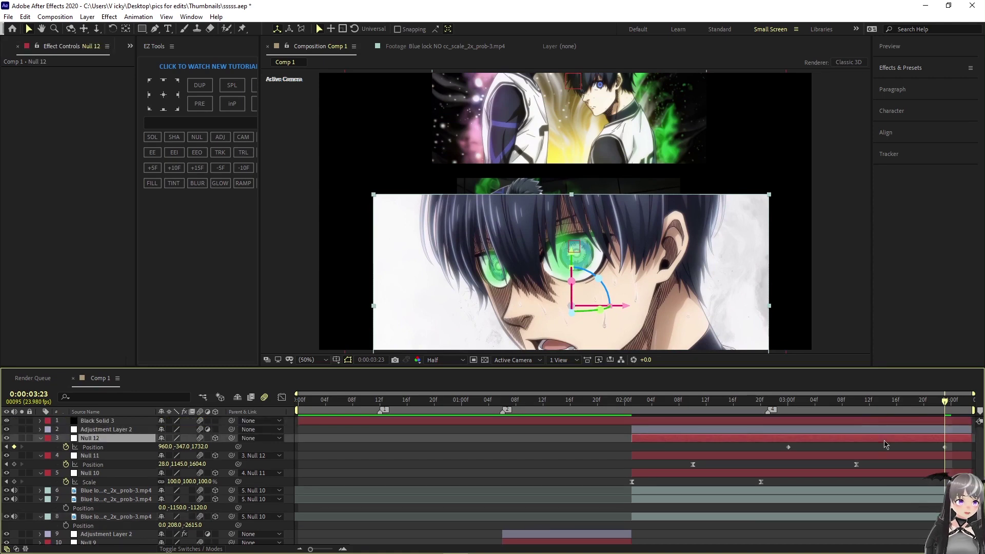
pyautogui.moveTo(203, 450); pyautogui.dragTo(3, 446)
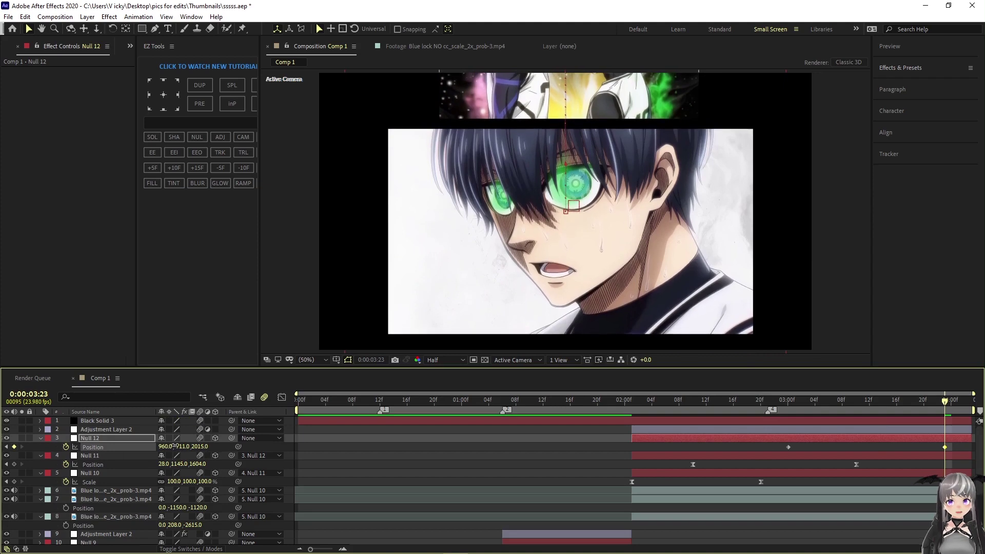
pyautogui.moveTo(175, 446); pyautogui.dragTo(121, 458)
# - Preview the null moves and trim the third stacked clip so it starts at 0:00:03:05
pyautogui.moveTo(946, 409); pyautogui.dragTo(637, 437)
pyautogui.press('space')
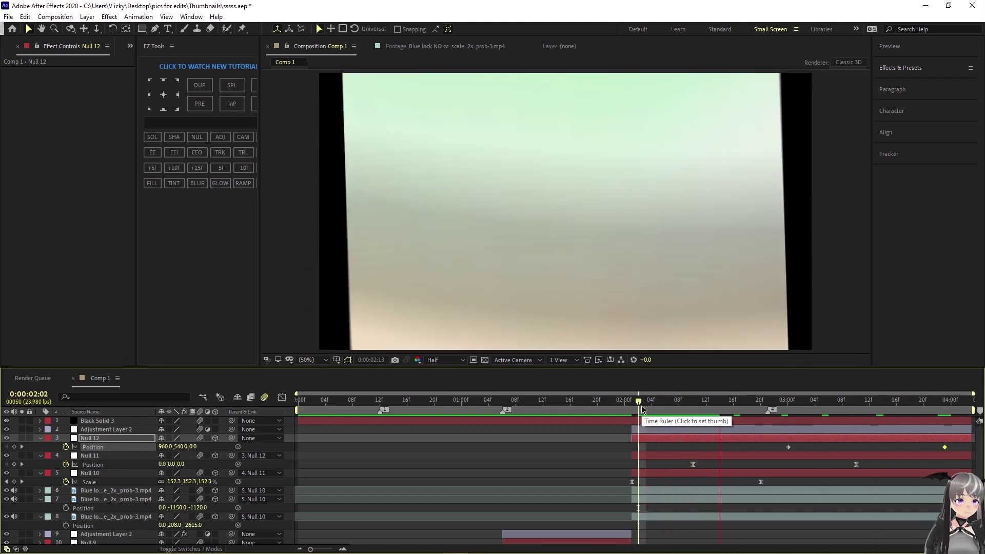
pyautogui.press('space')
pyautogui.moveTo(701, 420); pyautogui.dragTo(818, 461)
pyautogui.click(819, 517)
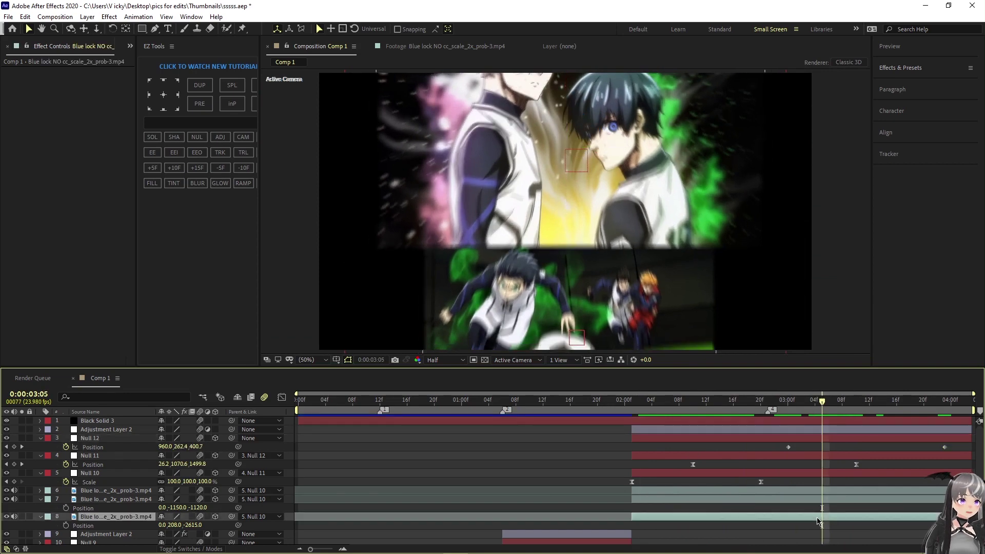
pyautogui.hotkey('ctrl', 'shift', 'd')
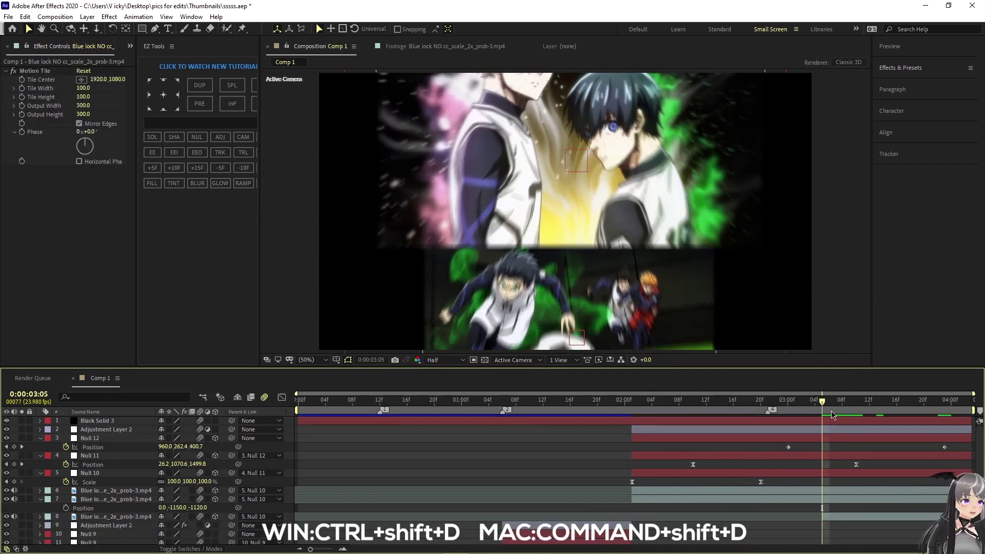
# - Replay the transition and trim the second stacked clip so it starts at 0:00:02:02
pyautogui.moveTo(817, 414); pyautogui.dragTo(634, 461)
pyautogui.press('space')
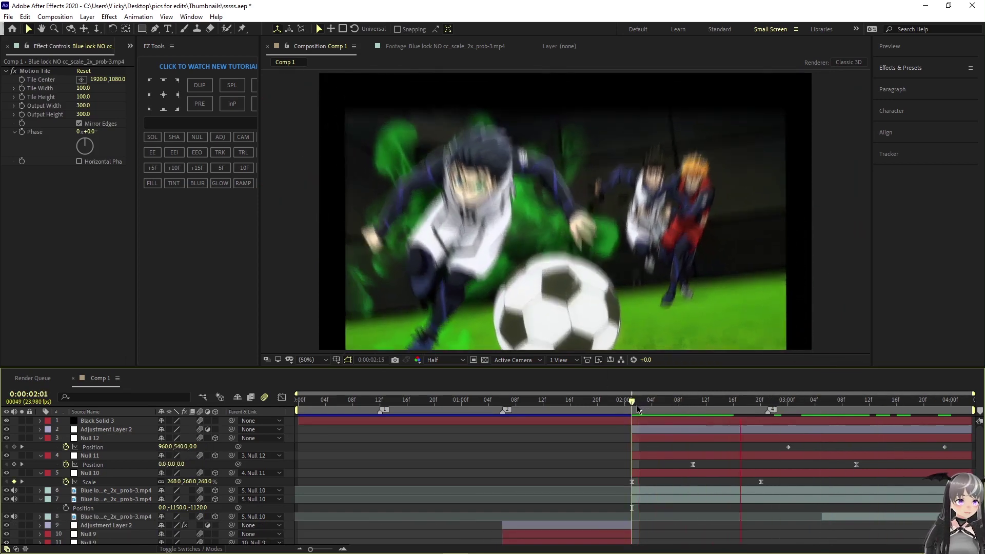
pyautogui.click(635, 405)
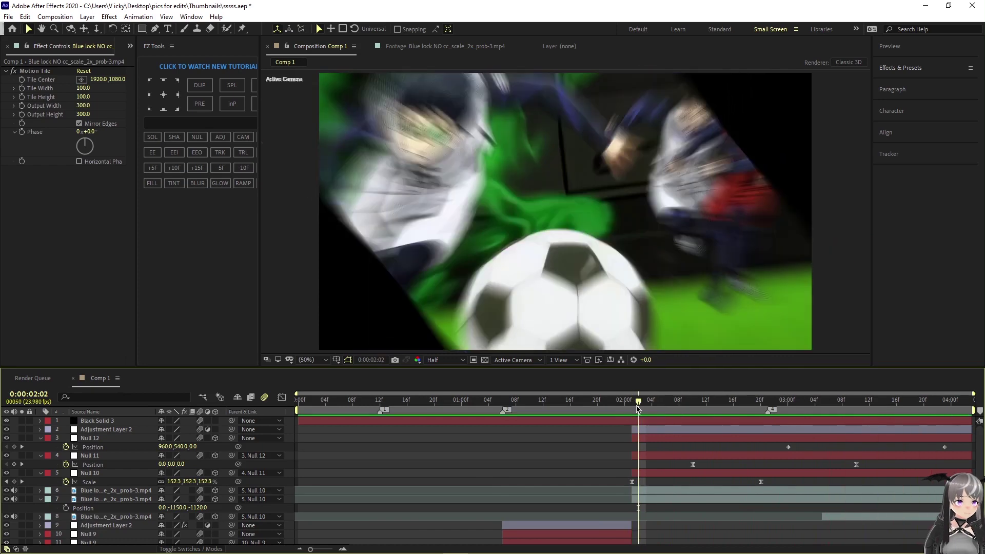
pyautogui.press('space')
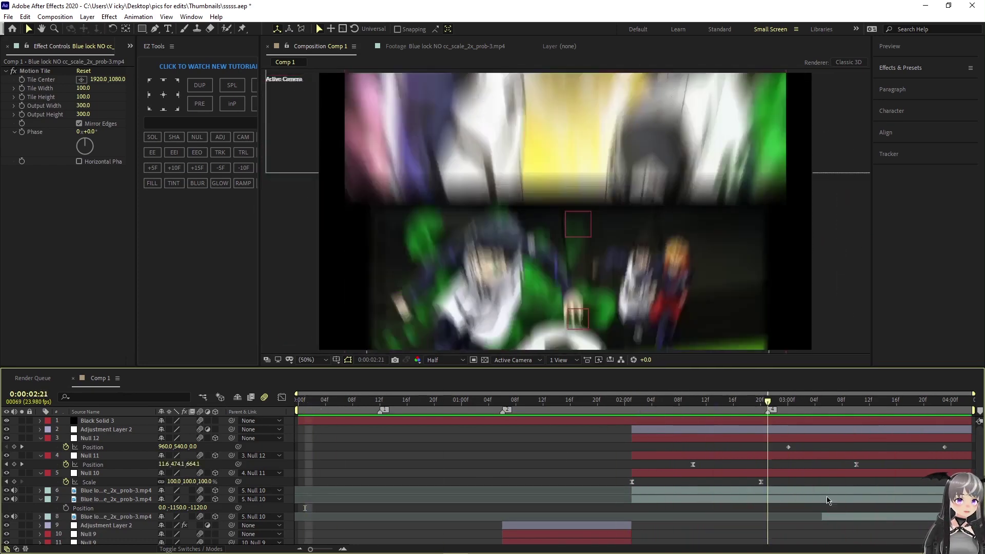
pyautogui.click(897, 502)
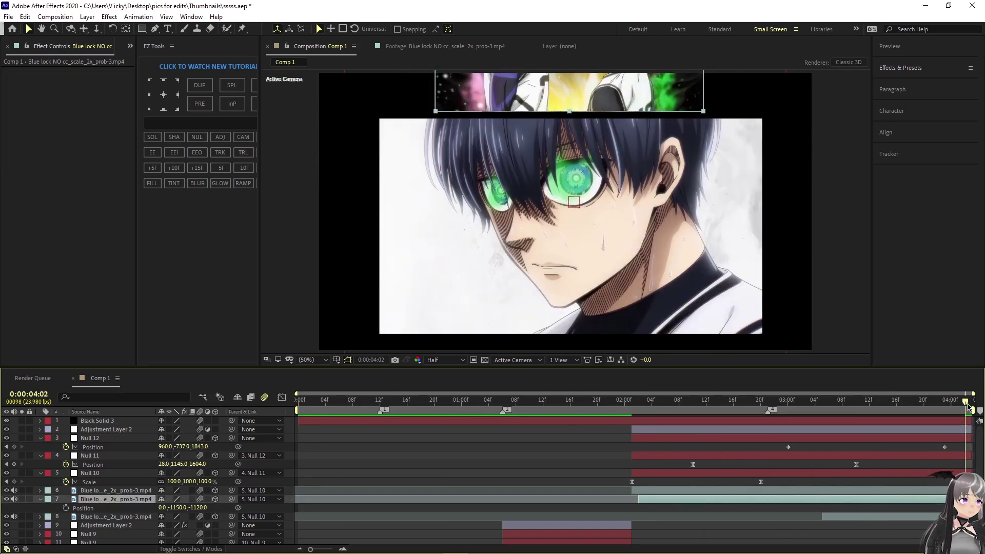
pyautogui.press('space')
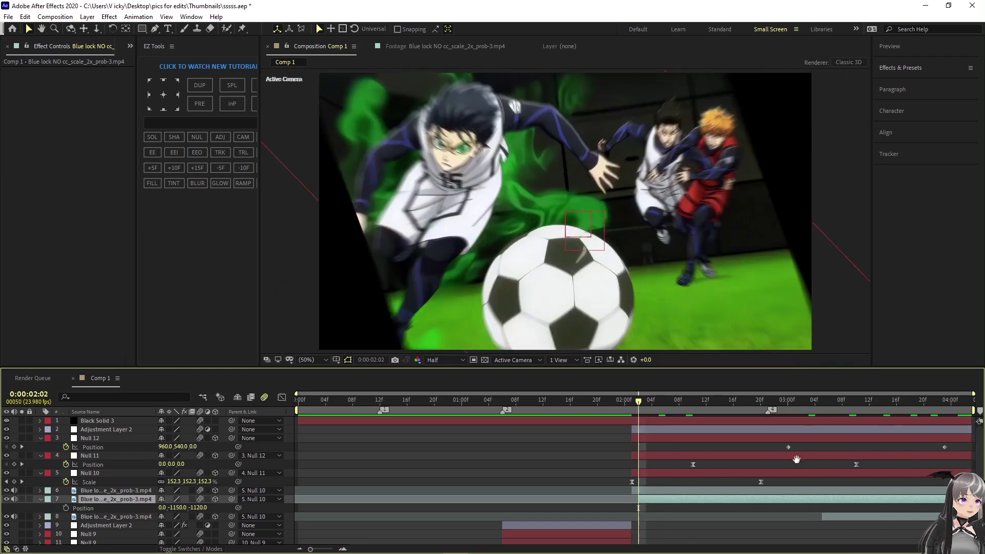
# - Apply Easy Ease to both Null 12 Position keyframes and move the last one to 0:00:04:02
pyautogui.moveTo(775, 443); pyautogui.dragTo(955, 448)
pyautogui.press('space')
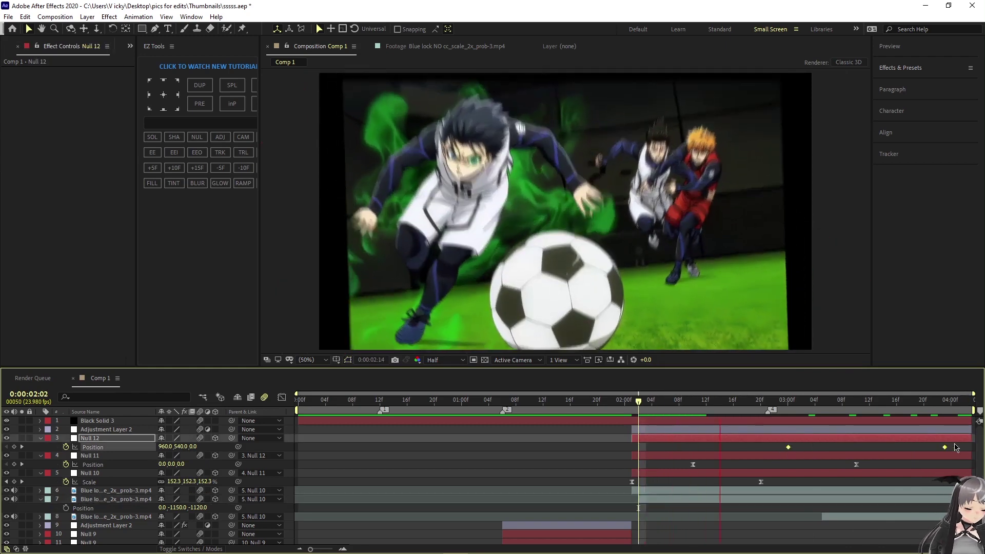
pyautogui.press('F9')
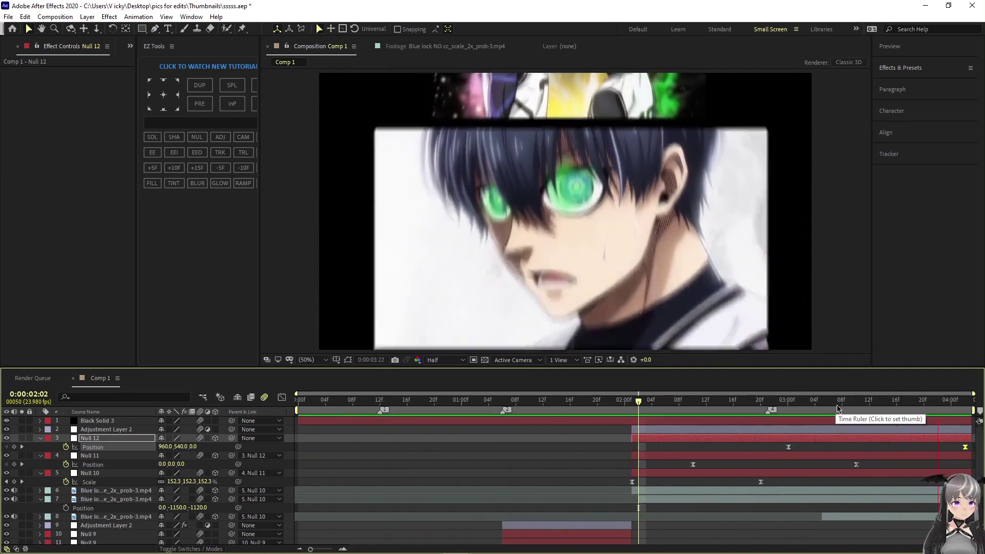
pyautogui.press('space')
# - Go to 0:00:03:13 and collapse the open properties of the three nulls and the stacked clips
pyautogui.moveTo(303, 384); pyautogui.dragTo(877, 487)
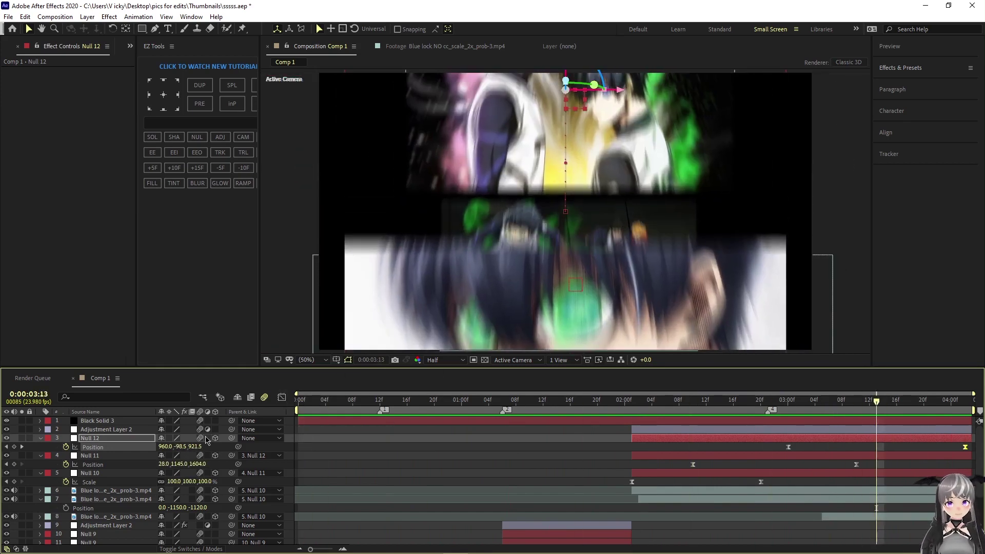
pyautogui.press('p')
pyautogui.click(125, 465)
pyautogui.press('s')
pyautogui.click(123, 448)
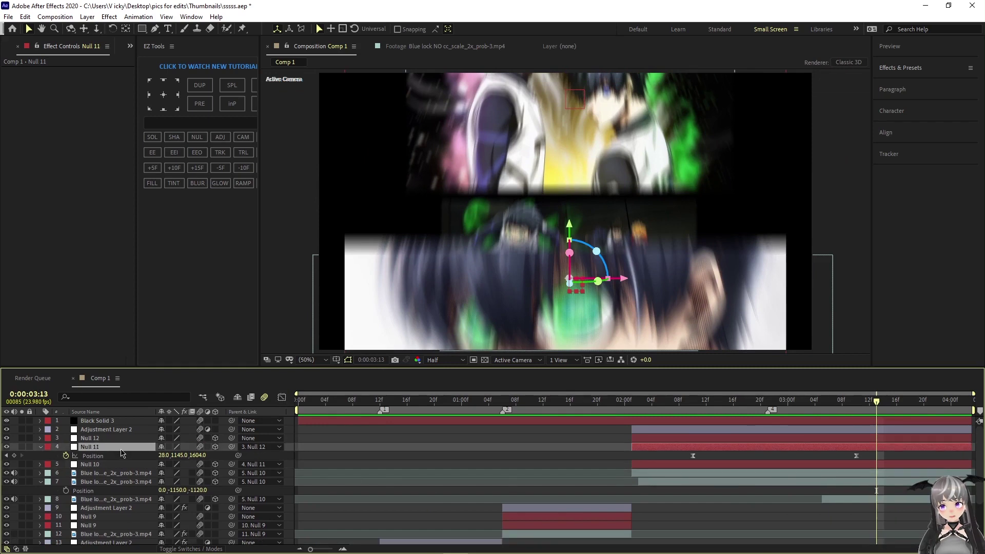
pyautogui.press('p')
pyautogui.click(122, 473)
pyautogui.press('p')
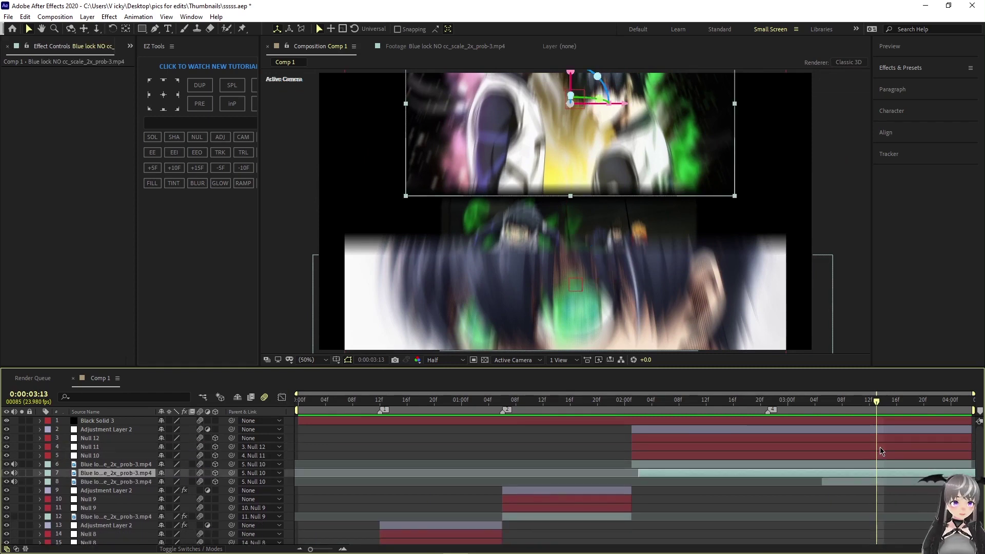
# - Show only Null 12's Position property and place composition marker 5 at 0:00:03:13
pyautogui.click(879, 438)
pyautogui.press('p')
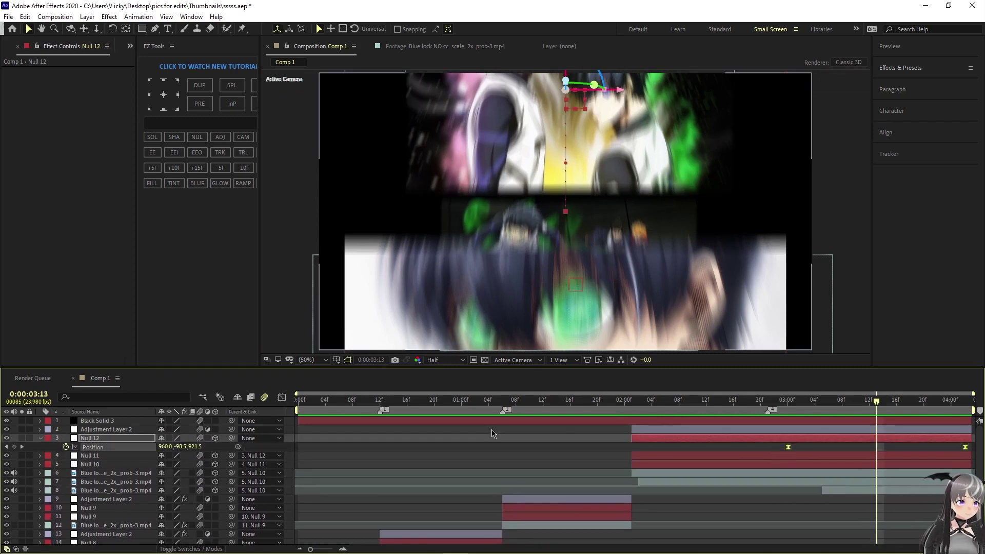
pyautogui.hotkey('shift', '5')
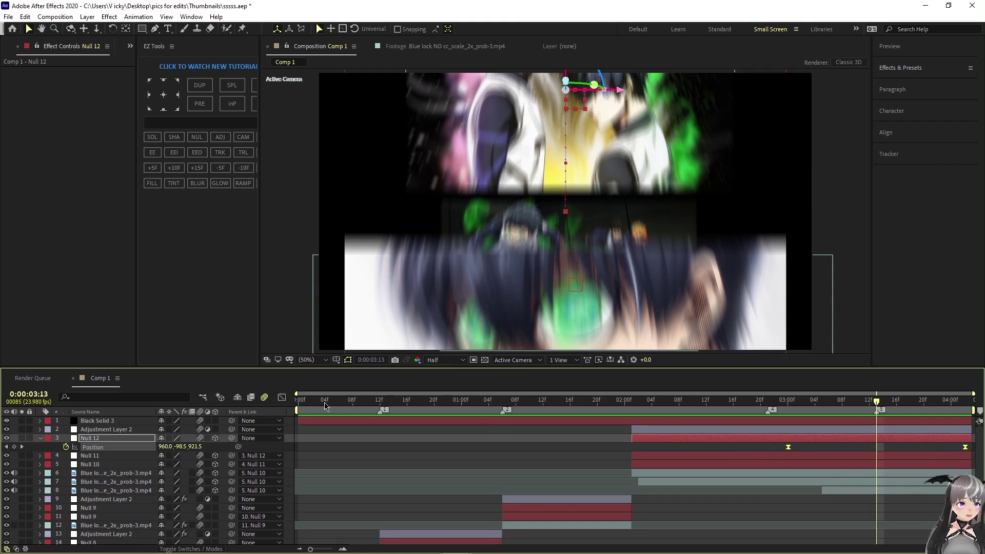
# - Lengthen both ease handles of Null 12's Position speed graph so it peaks at about 4000 px/sec near marker 5
pyautogui.click(283, 398)
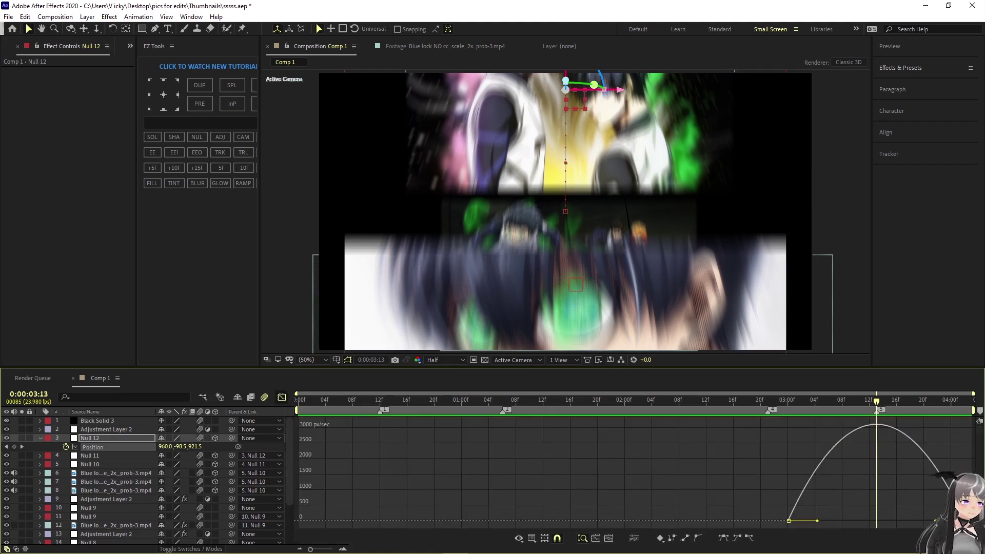
pyautogui.moveTo(934, 521)
pyautogui.mouseDown()
pyautogui.moveTo(870, 522)
pyautogui.moveTo(917, 522)
pyautogui.mouseUp()
pyautogui.moveTo(819, 521); pyautogui.dragTo(838, 522)
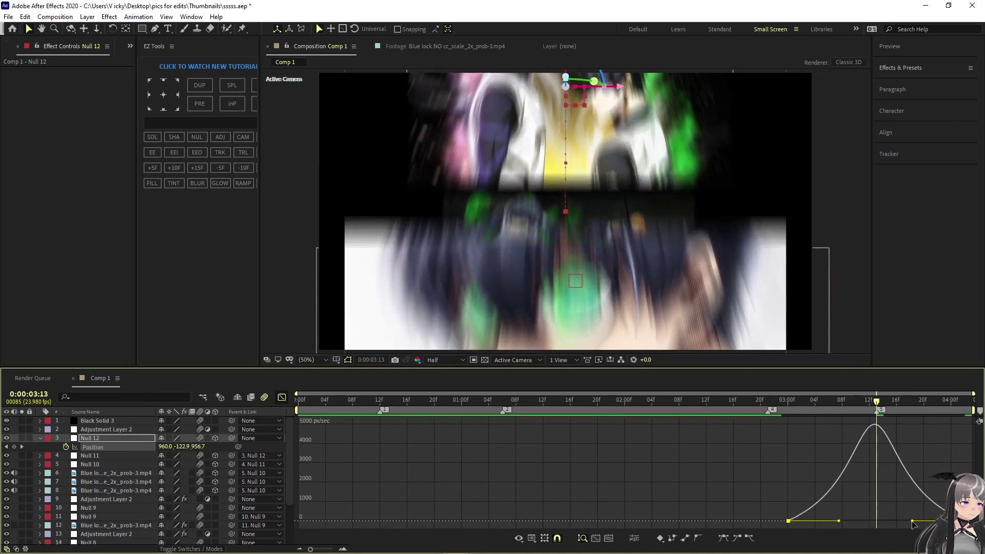
pyautogui.moveTo(917, 526); pyautogui.dragTo(831, 521)
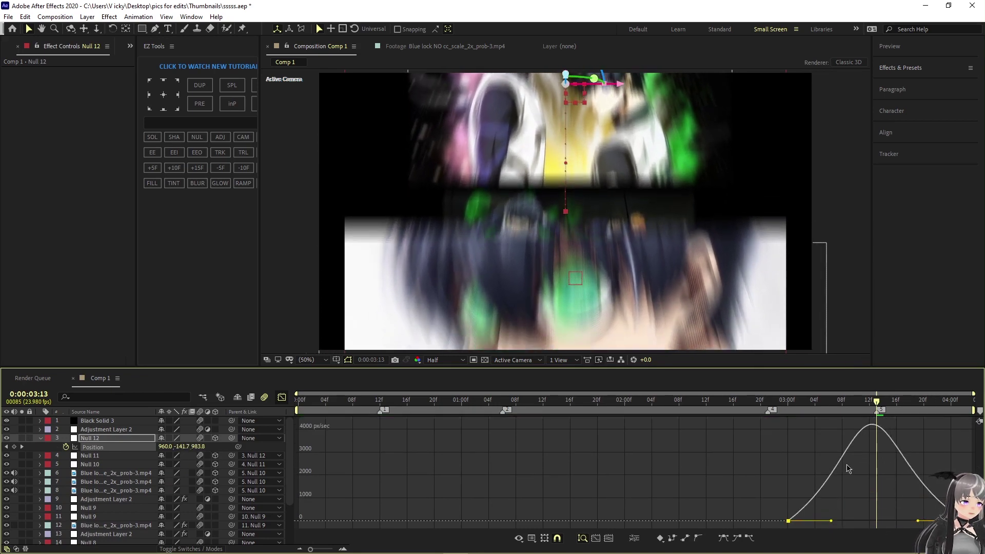
pyautogui.press('space')
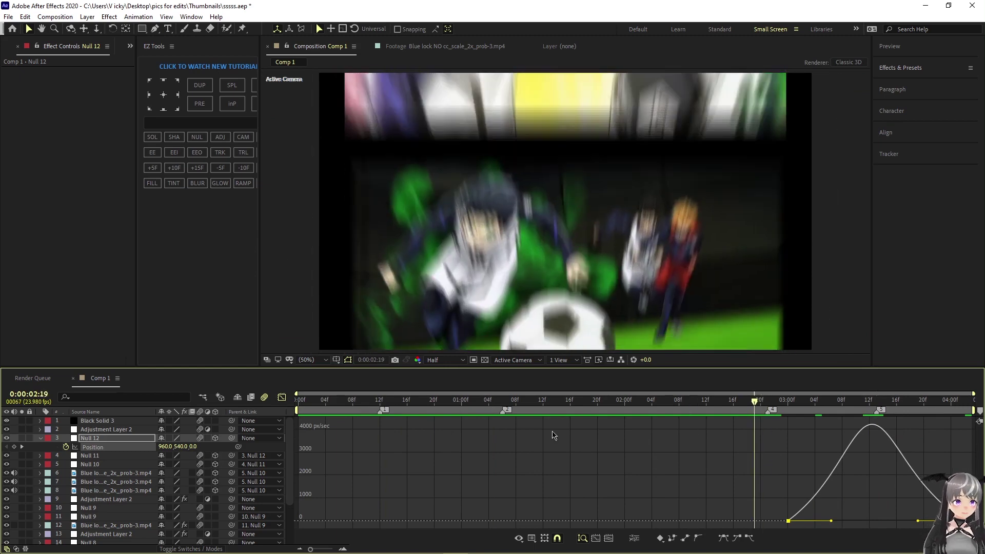
pyautogui.click(282, 397)
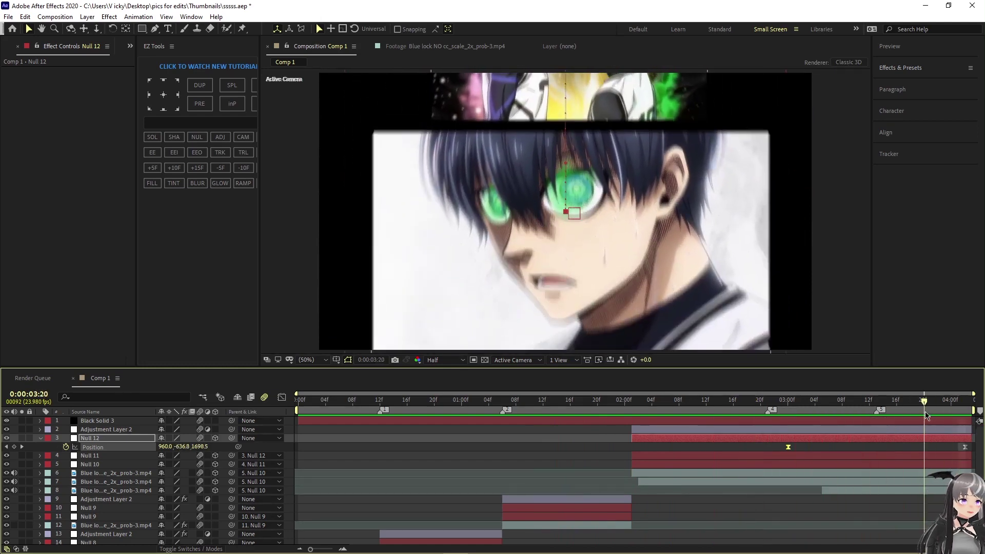
# - Play back the sequence from 0:00:00:10 to check the chained null transitions, with Null 12's properties collapsed
pyautogui.moveTo(925, 415); pyautogui.dragTo(137, 294)
pyautogui.press('space')
pyautogui.click(363, 398)
pyautogui.moveTo(361, 396); pyautogui.dragTo(921, 471)
pyautogui.press('space')
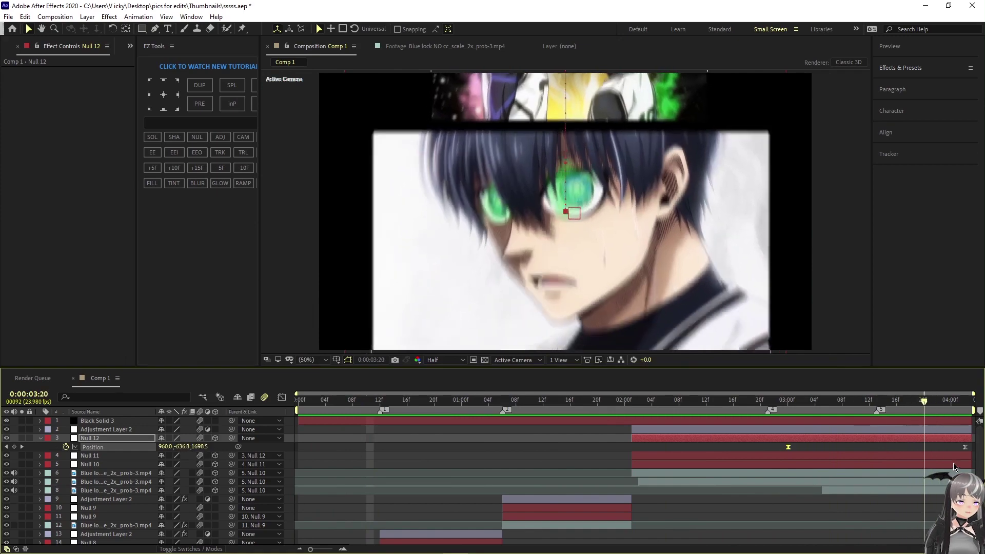
pyautogui.press('u')
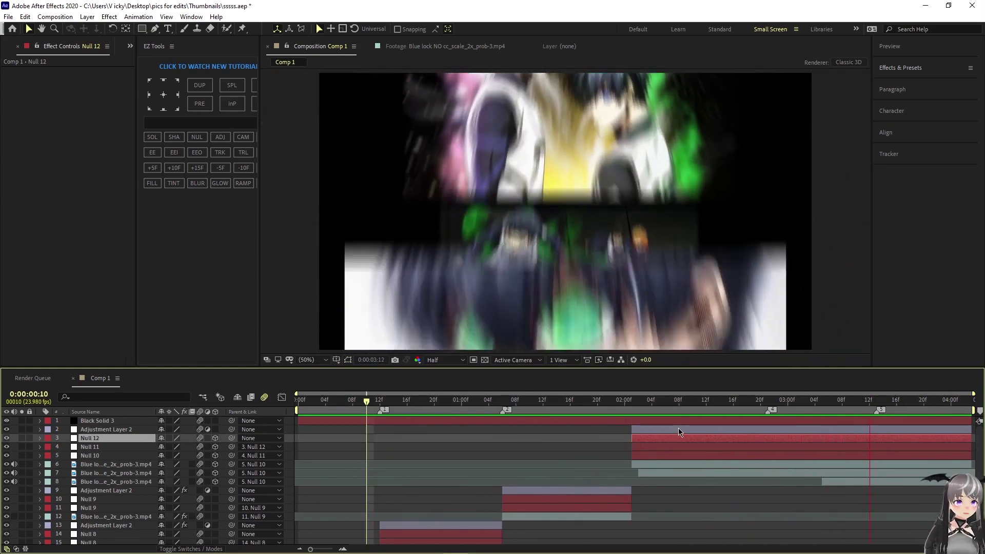
pyautogui.press('space')
pyautogui.moveTo(936, 404); pyautogui.dragTo(666, 436)
# - Add a new full-length adjustment layer above Null 12, with the playhead at the start of the composition
pyautogui.press('Home')
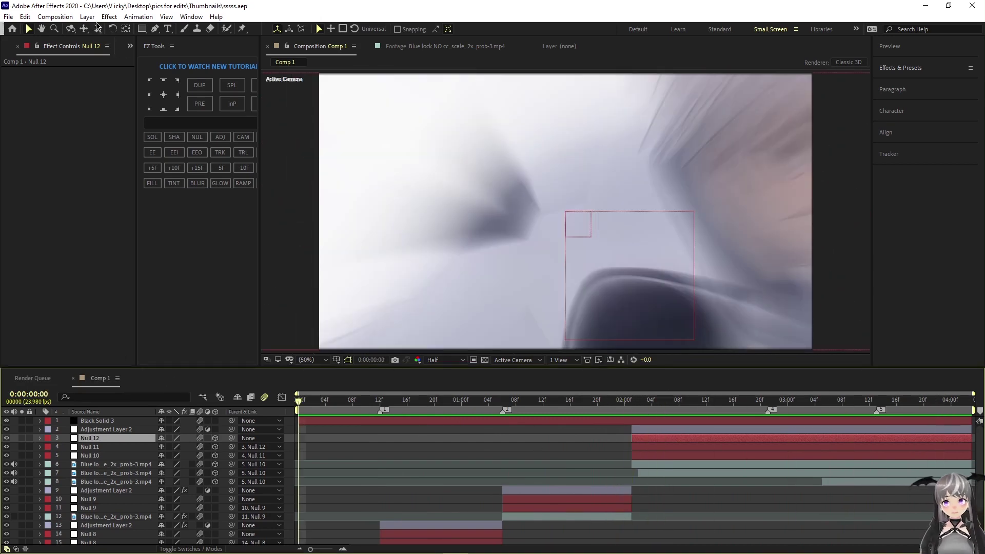
pyautogui.click(88, 17)
pyautogui.moveTo(102, 38)
pyautogui.click(276, 96)
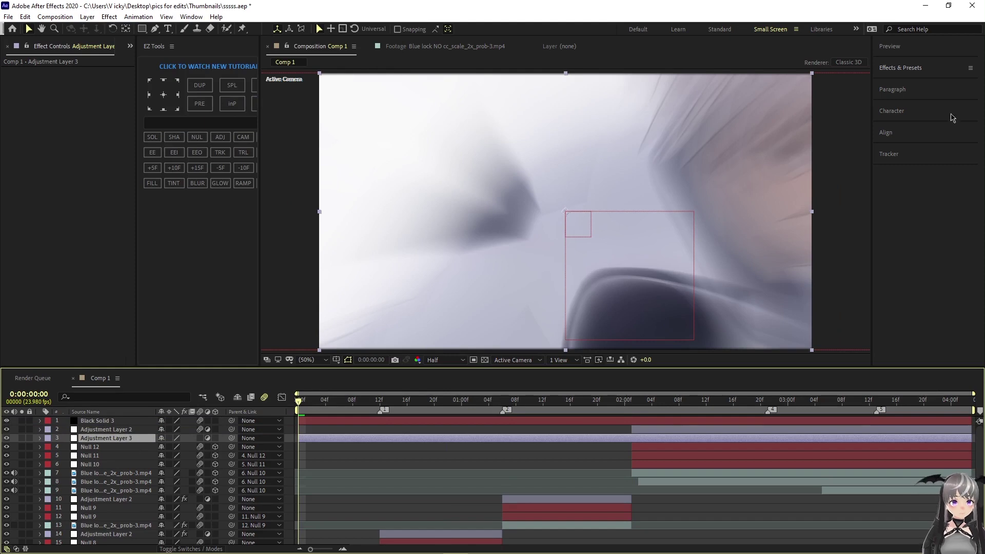
# - Find the S_Flicker effect and apply it to the new adjustment layer
pyautogui.click(880, 72)
pyautogui.press('BackSpace')
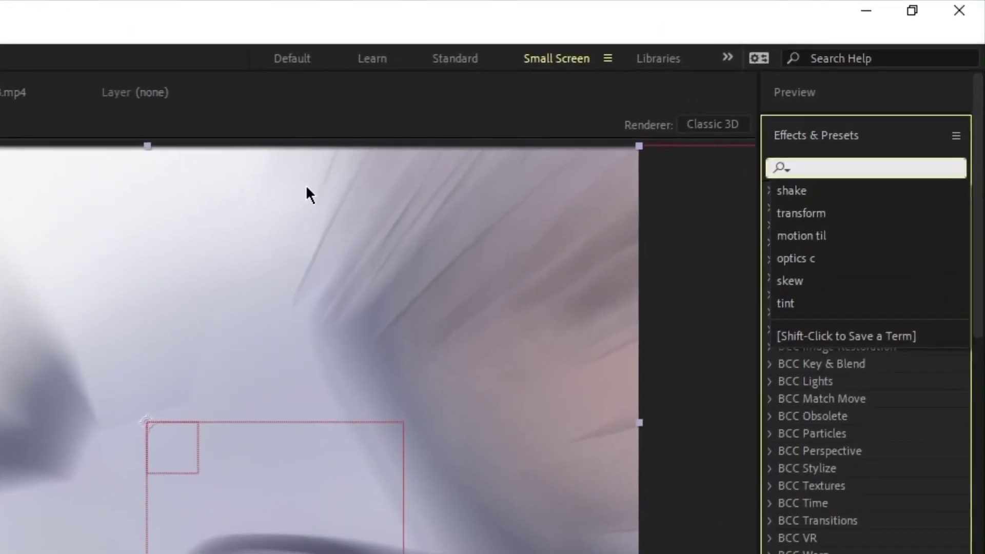
pyautogui.write('s_flicker')
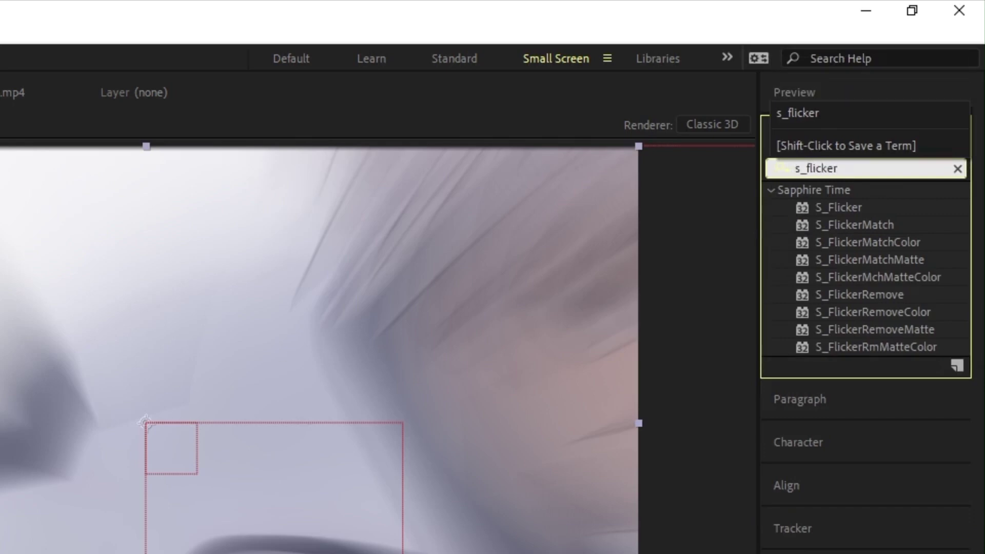
pyautogui.moveTo(846, 208); pyautogui.dragTo(0, 553)
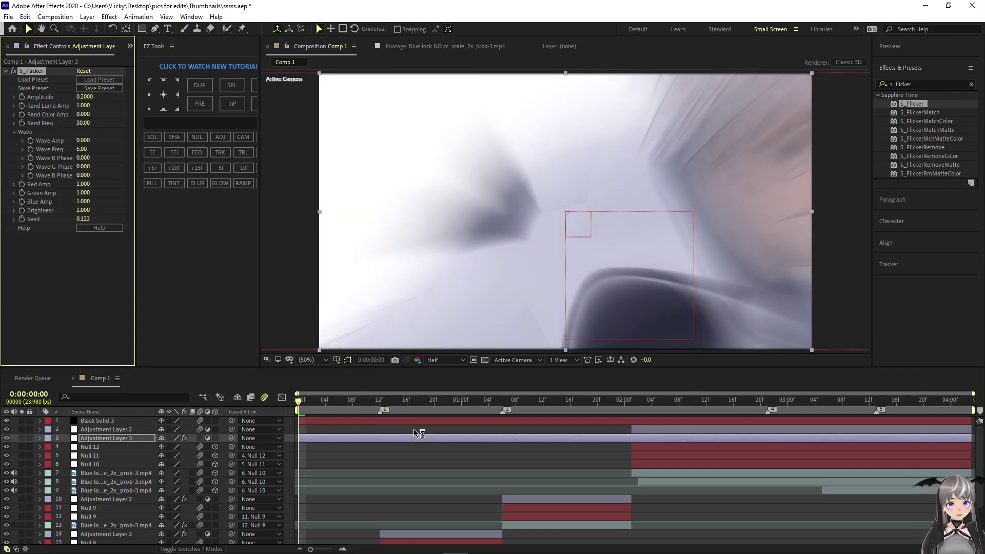
# - Save the project and preview the whole edit with the flicker effect
pyautogui.click(402, 420)
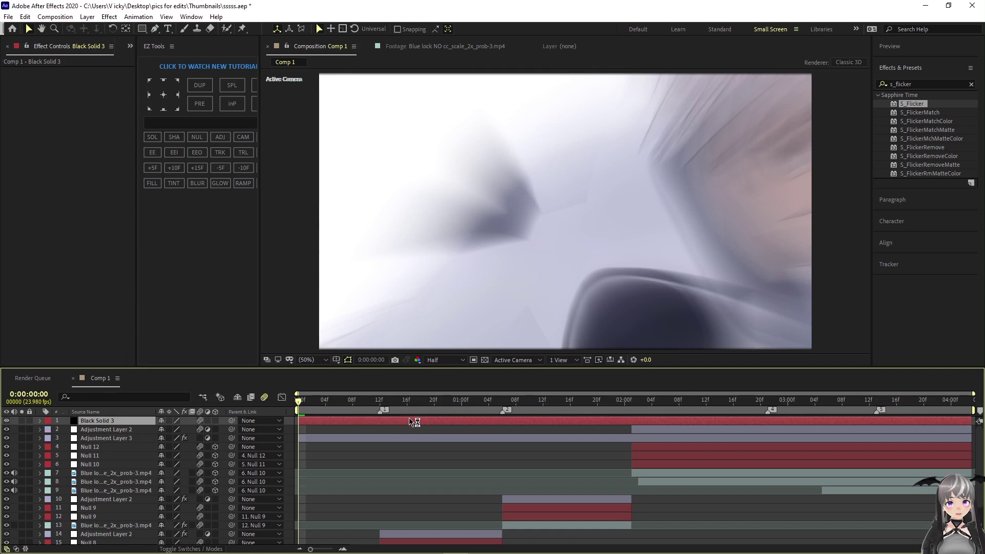
pyautogui.press('space')
pyautogui.hotkey('ctrl', 's')
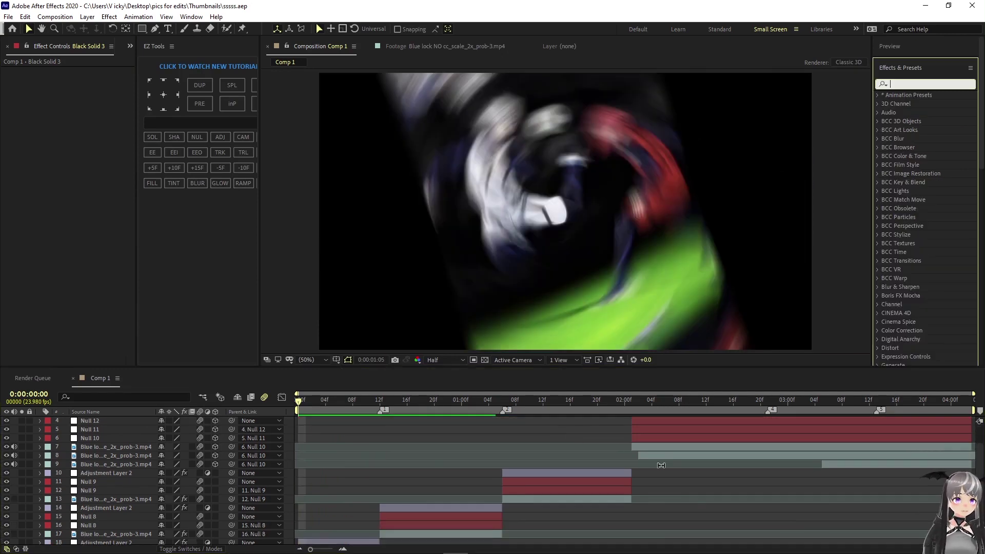
pyautogui.scroll(1, 663, 461)
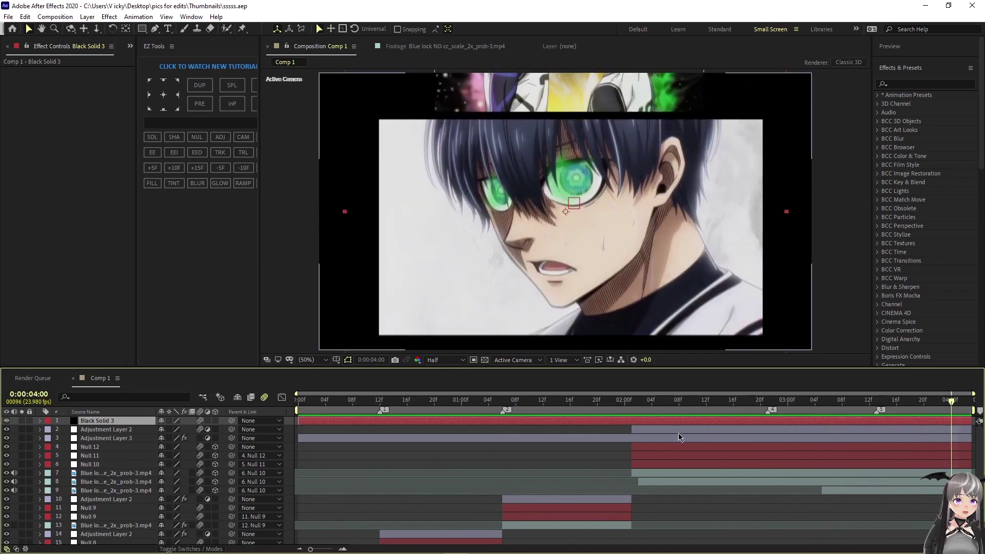
# - Reveal Null 10's Scale keyframes and move the ending keyframe earlier, to about 0:00:02:15
pyautogui.click(691, 464)
pyautogui.press('s')
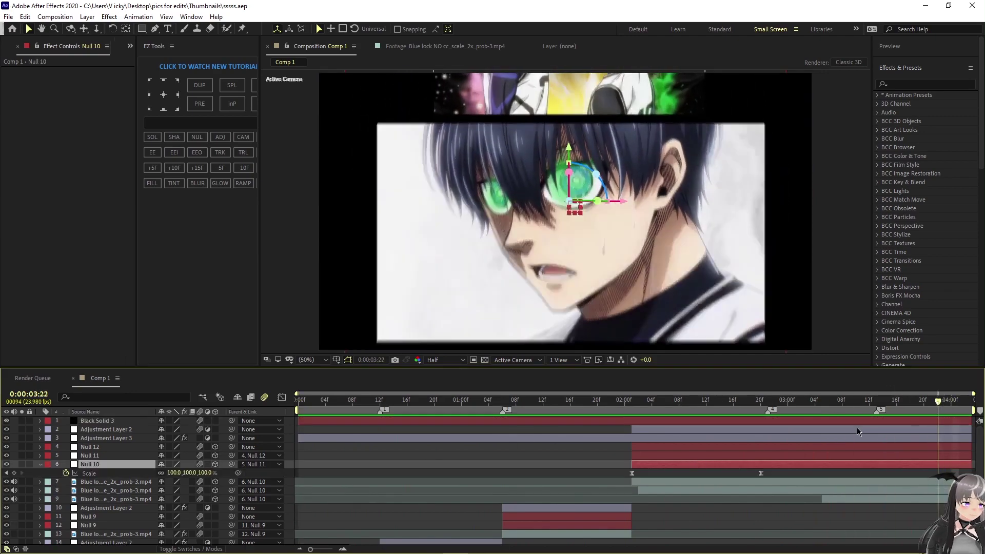
pyautogui.moveTo(857, 427); pyautogui.dragTo(632, 450)
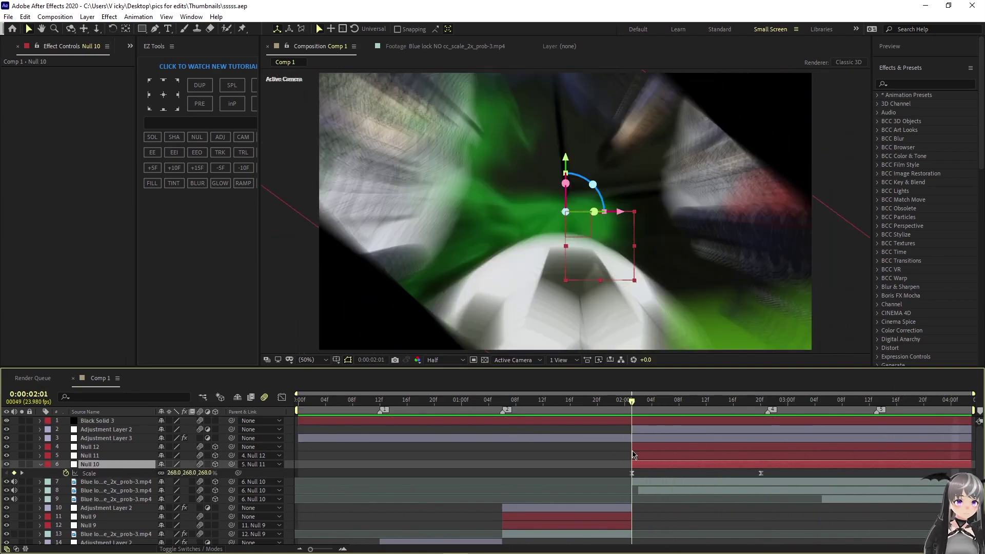
pyautogui.press('space')
pyautogui.moveTo(760, 473); pyautogui.dragTo(727, 473)
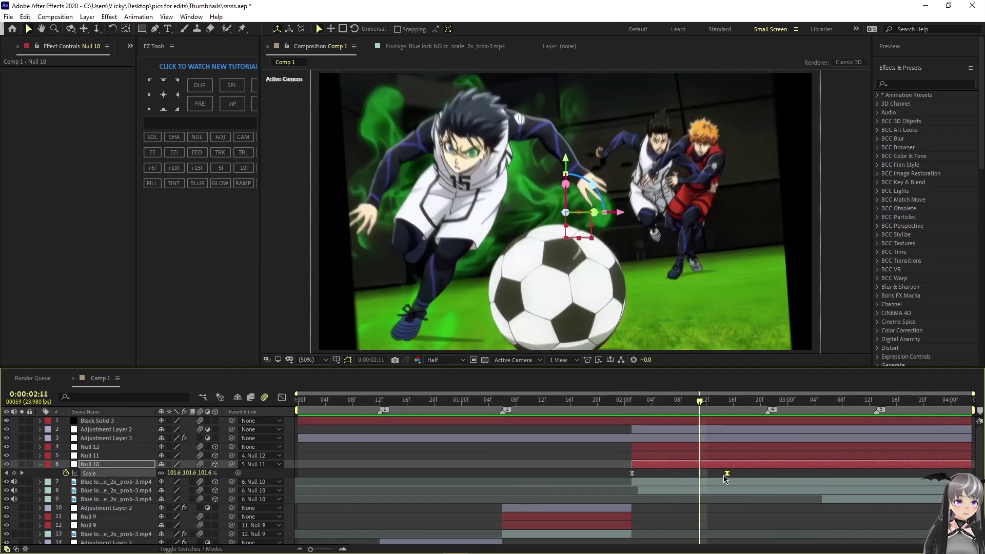
# - Try moving Null 11's Position keyframes earlier and closer together, compare them with Null 12's keyframes, and undo the retiming
pyautogui.click(724, 457)
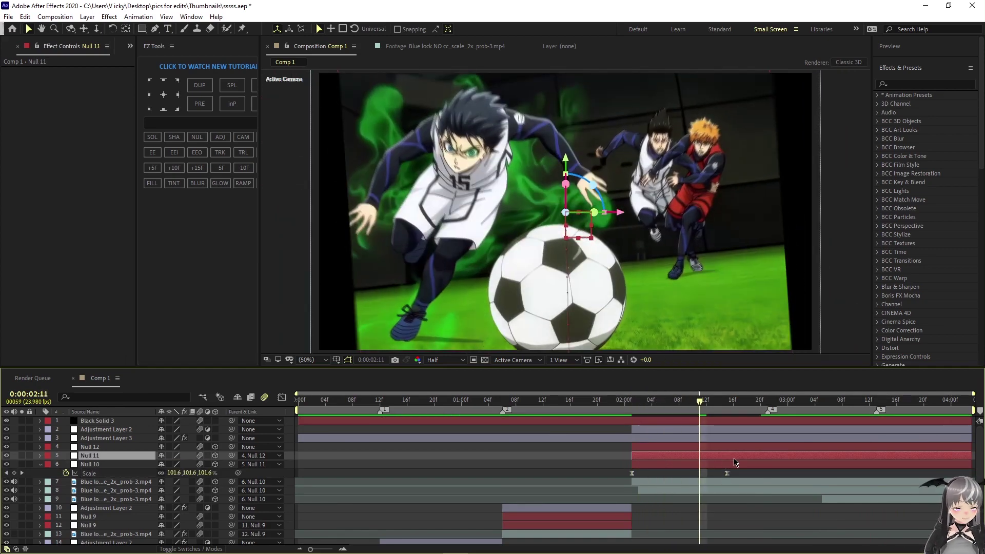
pyautogui.press('p')
pyautogui.moveTo(874, 464); pyautogui.dragTo(686, 472)
pyautogui.click(878, 466)
pyautogui.moveTo(850, 465); pyautogui.dragTo(812, 462)
pyautogui.click(808, 447)
pyautogui.press('p')
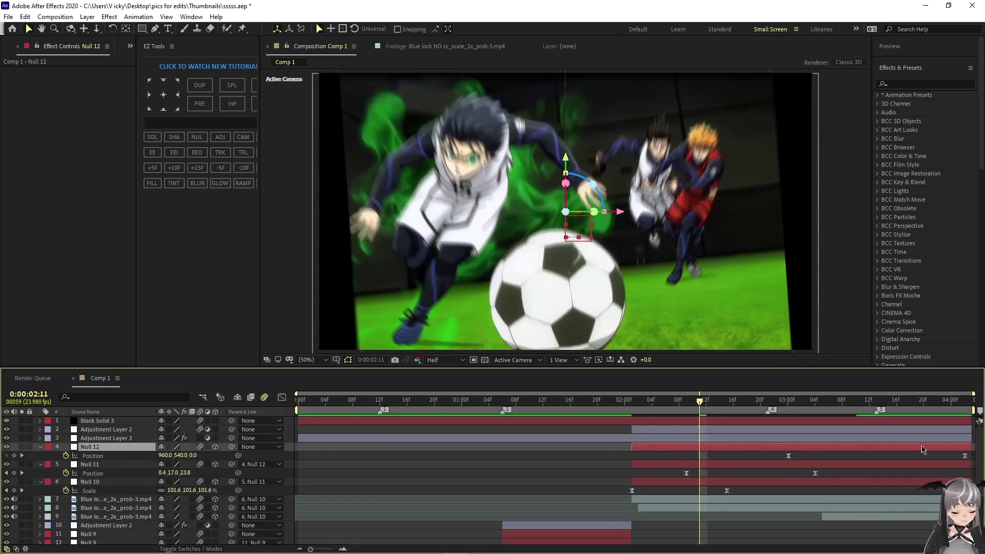
pyautogui.hotkey('ctrl', 'z')
pyautogui.hotkey('ctrl', 'z')
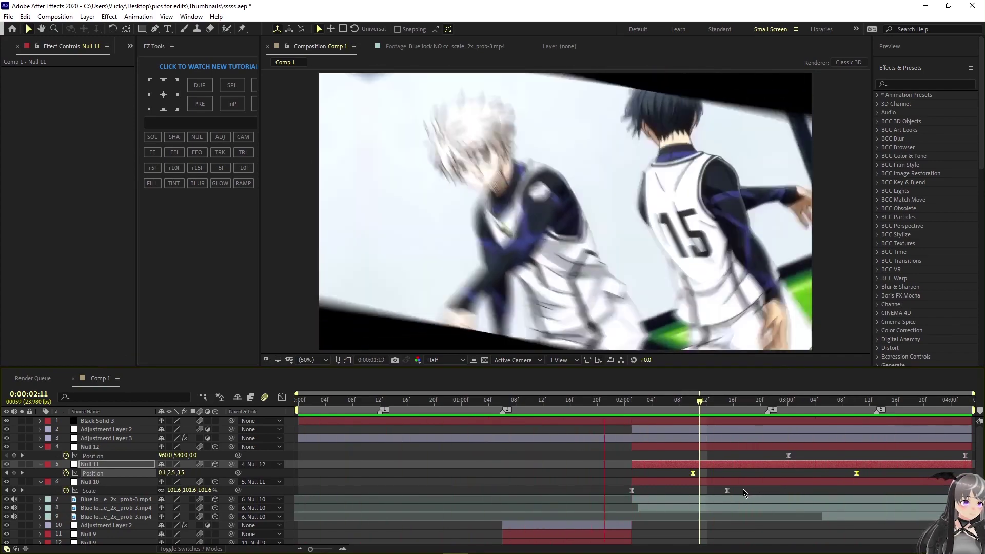
# - Collapse the keyframe properties of Null 11, Null 12 and Null 10 during the preview
pyautogui.press('u')
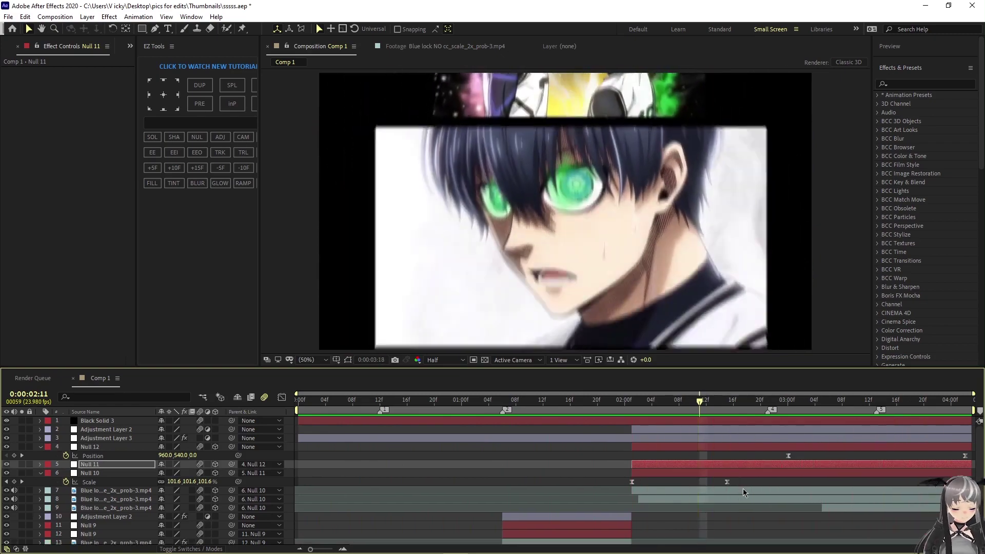
pyautogui.click(730, 447)
pyautogui.press('u')
pyautogui.click(746, 458)
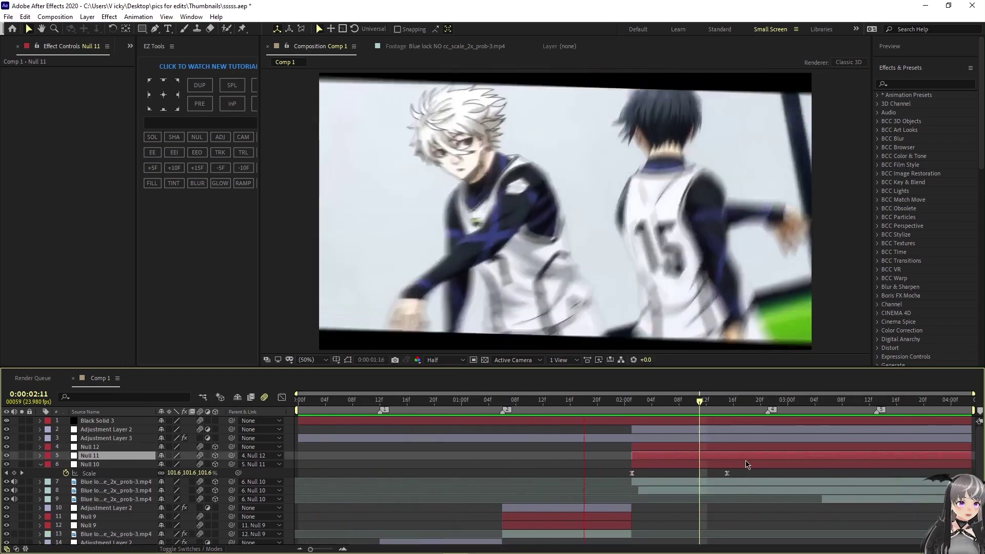
pyautogui.click(744, 463)
pyautogui.press('u')
# - Find the Optics Compensation effect and apply it to the uppermost Adjustment Layer 2 with the playhead at 0:00:02:01
pyautogui.click(644, 430)
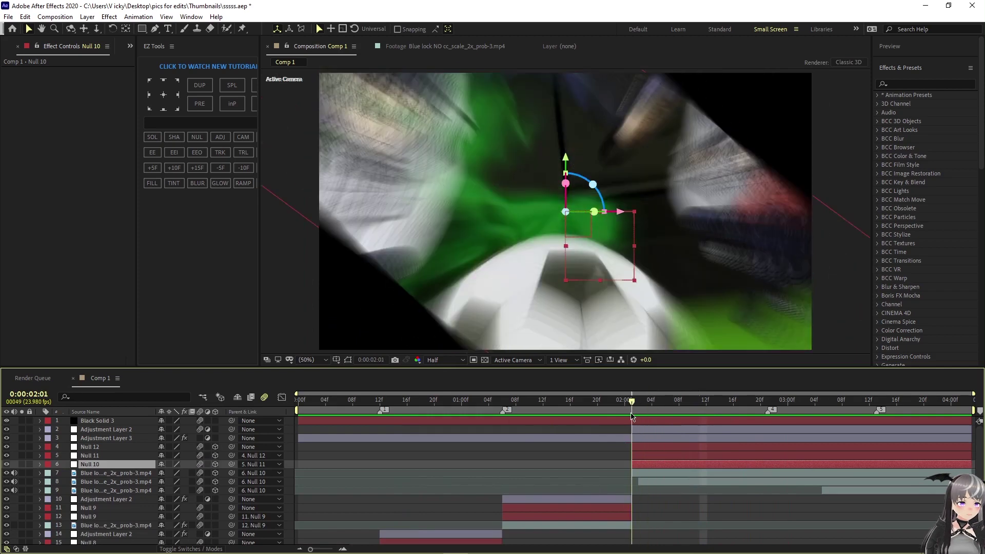
pyautogui.click(917, 78)
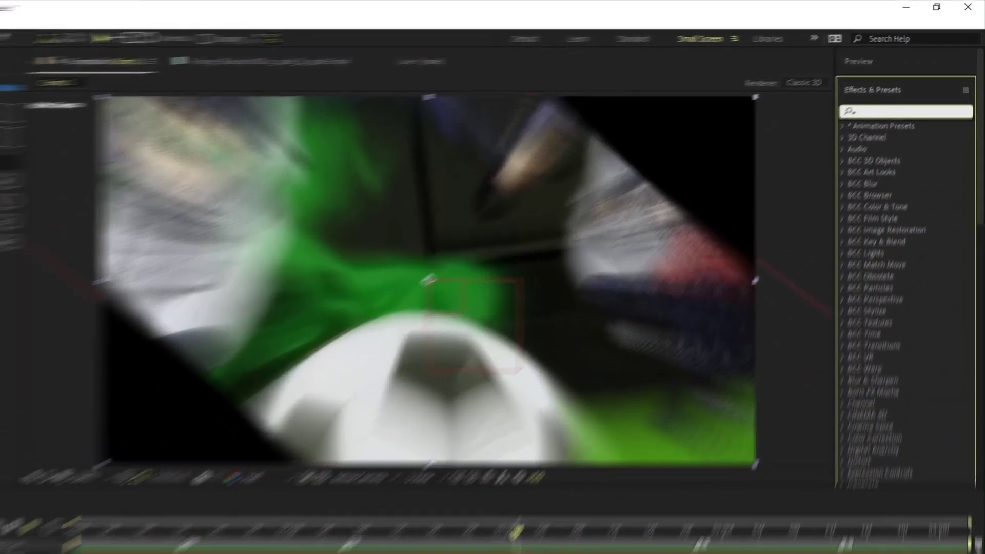
pyautogui.write('optics')
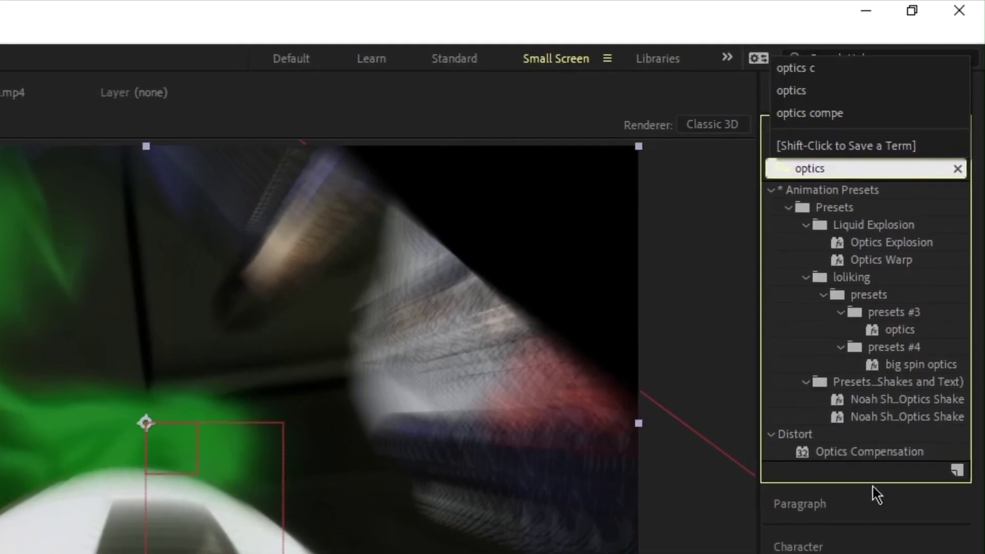
pyautogui.moveTo(911, 449); pyautogui.dragTo(673, 431)
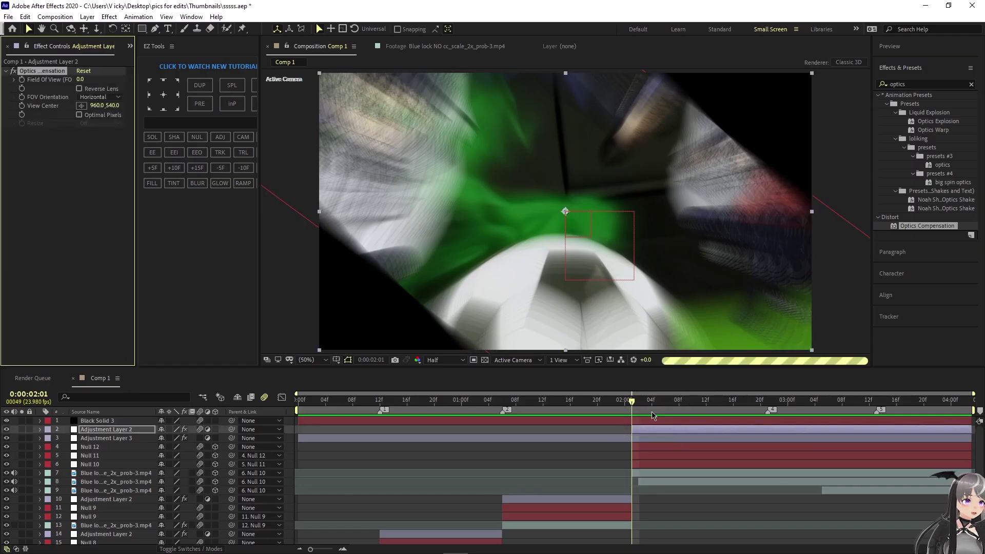
# - At 0:00:02:17, enable Reverse Lens Distortion in Optics Compensation and raise the Field of View to 51.9
pyautogui.moveTo(636, 405); pyautogui.dragTo(740, 418)
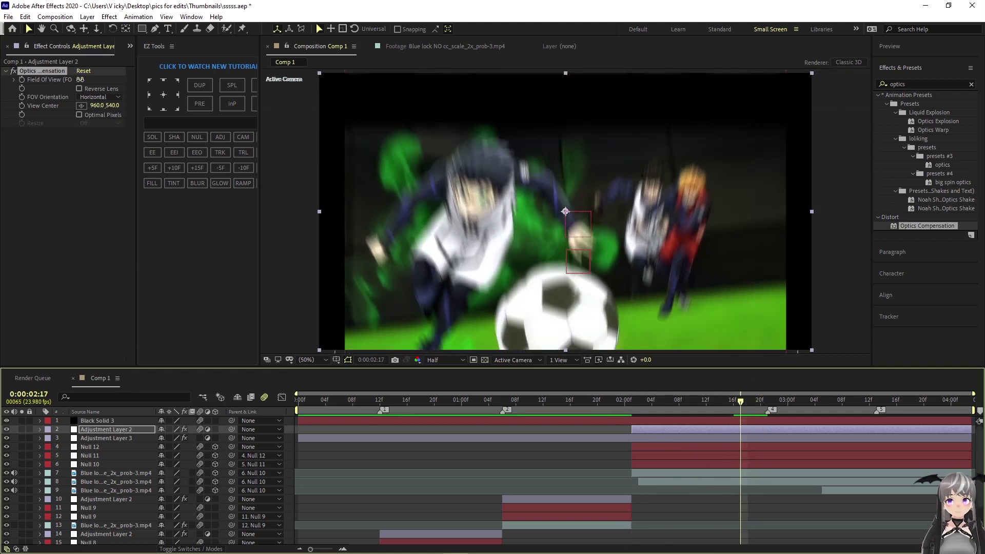
pyautogui.moveTo(80, 79); pyautogui.dragTo(89, 80)
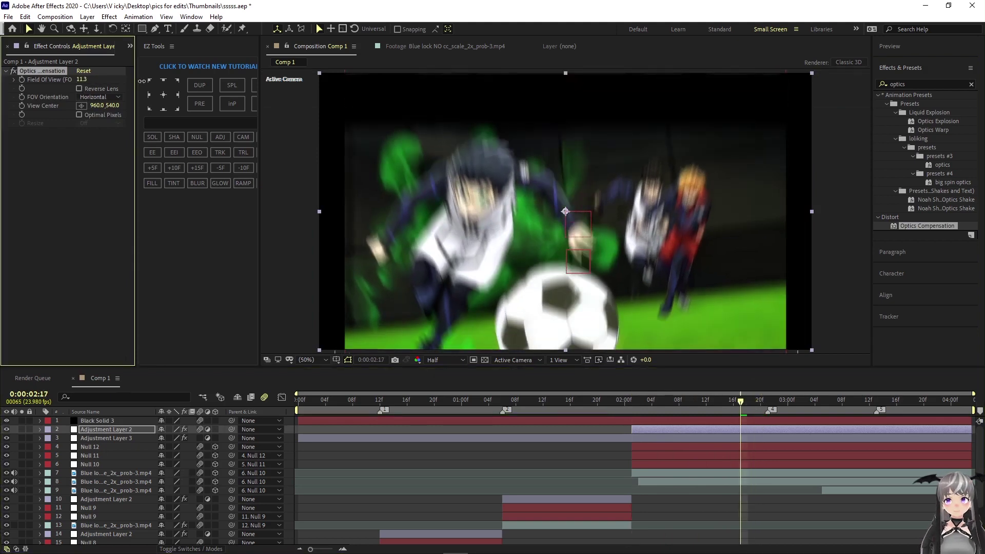
pyautogui.moveTo(261, 108); pyautogui.dragTo(266, 112)
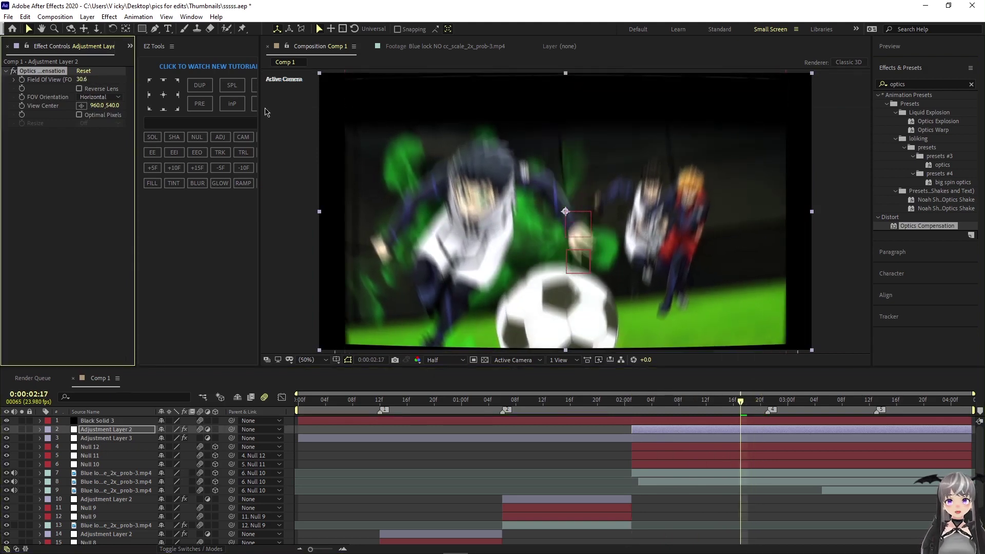
pyautogui.click(79, 89)
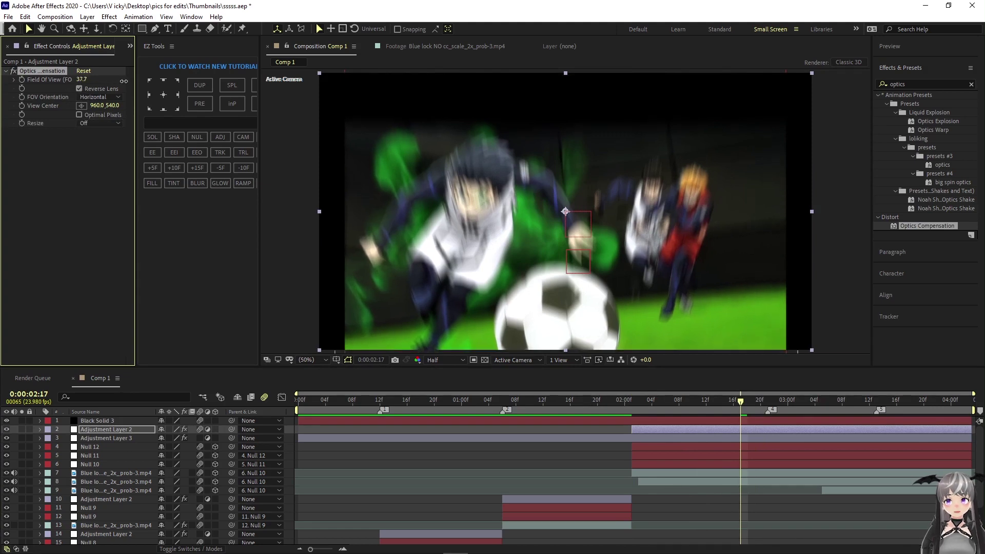
pyautogui.moveTo(123, 81); pyautogui.dragTo(287, 174)
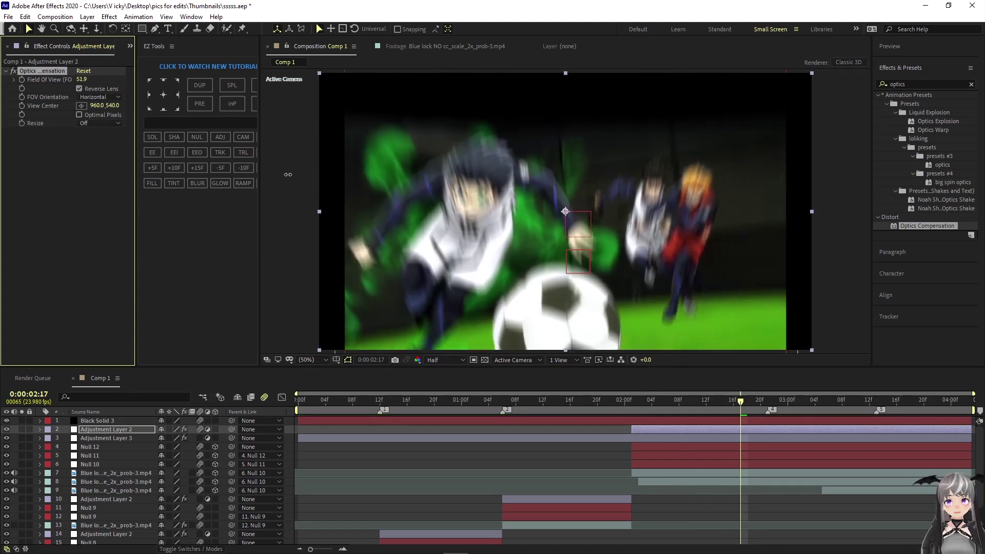
# - Preview the lens distortion, set its Field of View to 40, and play it back again before returning to the start
pyautogui.press('space')
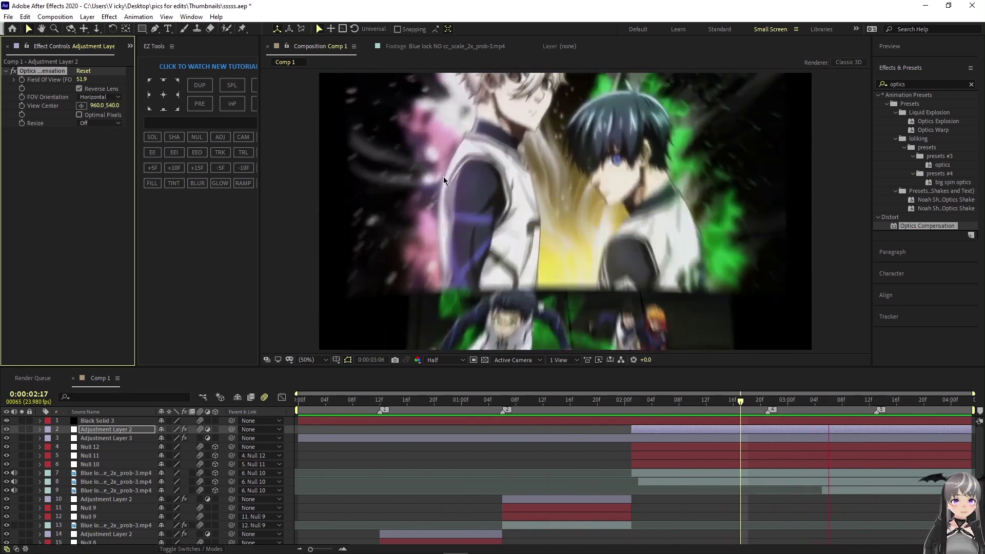
pyautogui.press('space')
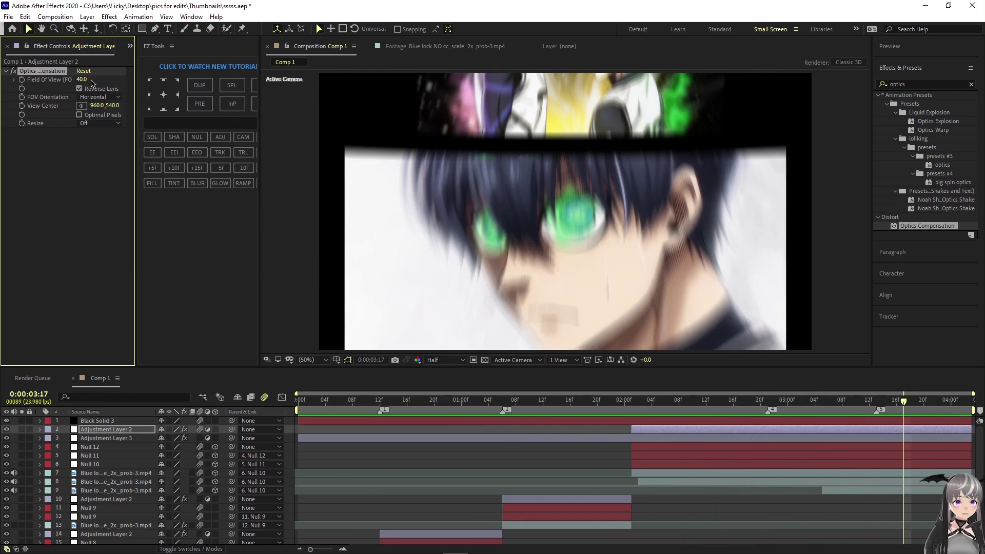
pyautogui.press('space')
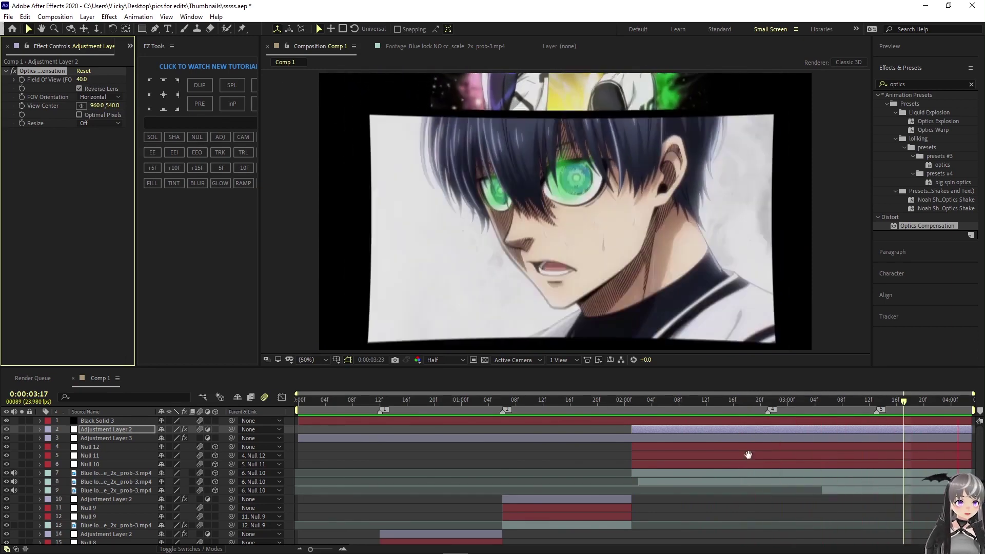
pyautogui.press('space')
pyautogui.press('Home')
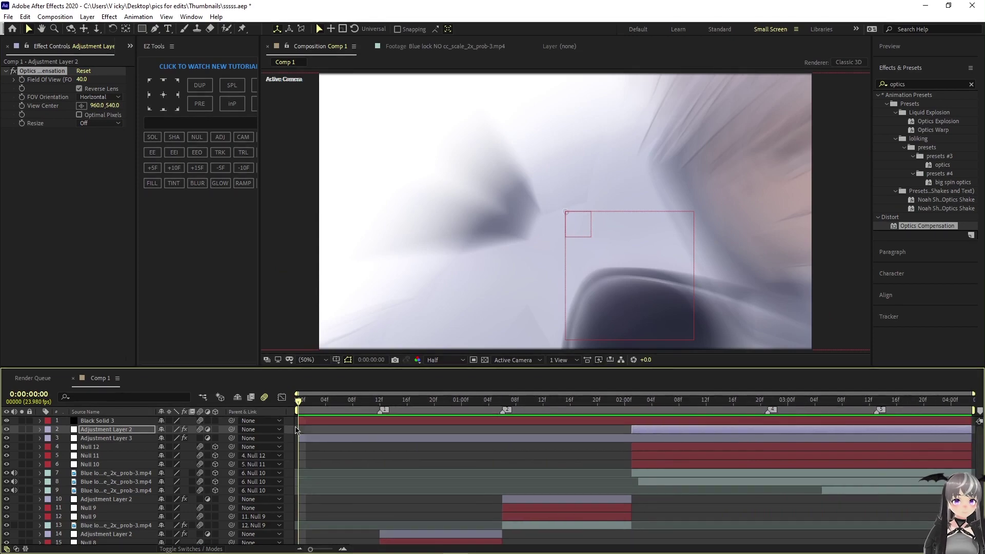
# - Review the S_Flicker layer and the opening clips up to 0:00:01:07, and return the playhead to the start
pyautogui.moveTo(303, 400); pyautogui.dragTo(16, 467)
pyautogui.click(125, 437)
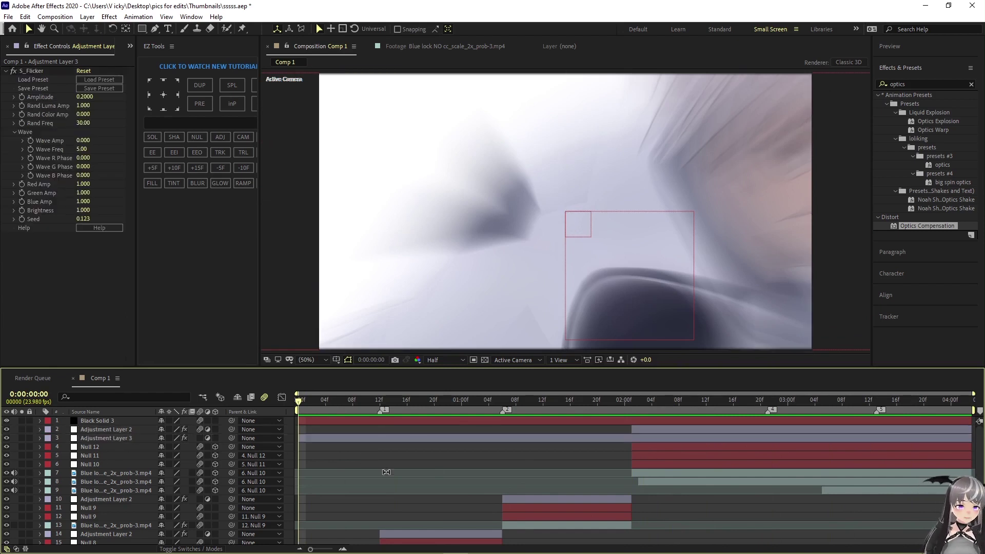
pyautogui.click(473, 360)
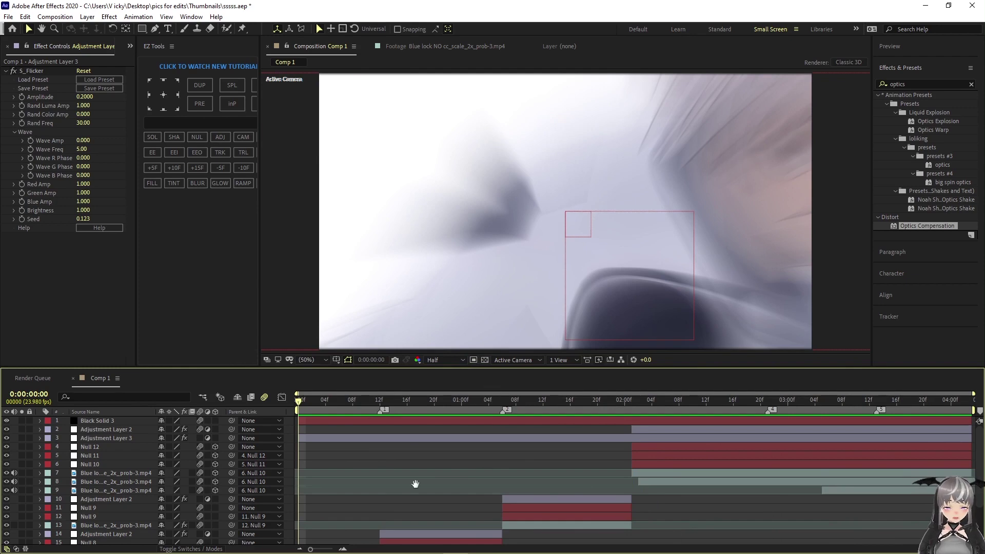
pyautogui.press('space')
pyautogui.press('space')
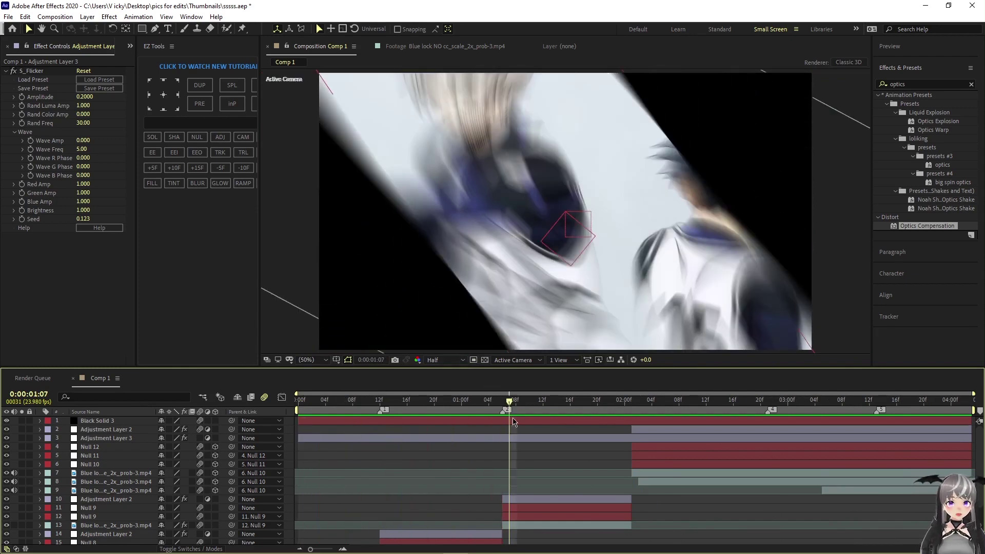
pyautogui.moveTo(506, 409); pyautogui.dragTo(282, 468)
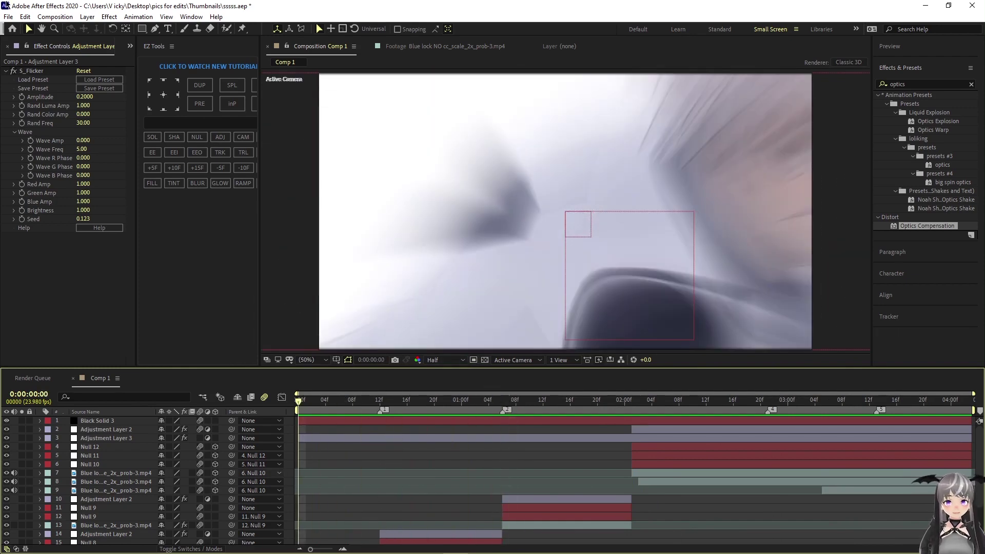
# - Create a 1920 × 1080 black solid and place it directly above the second clip's Adjustment Layer 2
pyautogui.click(88, 16)
pyautogui.moveTo(154, 28)
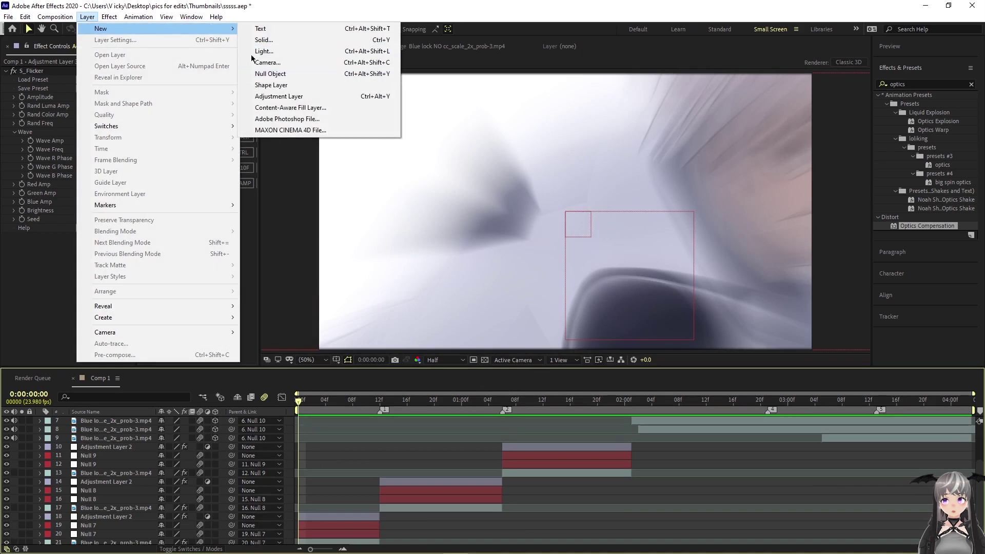
pyautogui.click(263, 40)
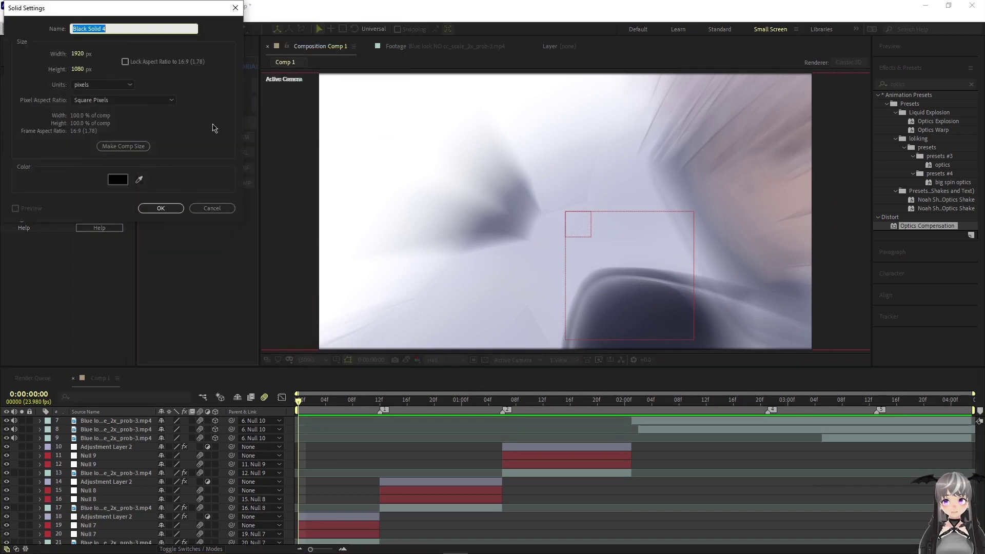
pyautogui.click(161, 208)
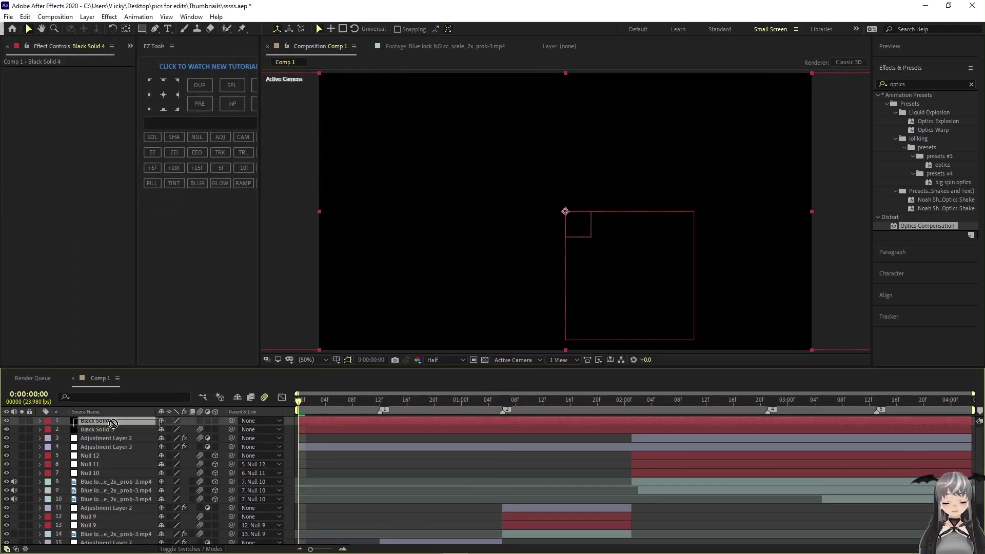
pyautogui.moveTo(114, 436); pyautogui.dragTo(128, 474)
# - Split the new black solid at 0:00:00:07 and delete the portion before the cut
pyautogui.moveTo(303, 410); pyautogui.dragTo(379, 428)
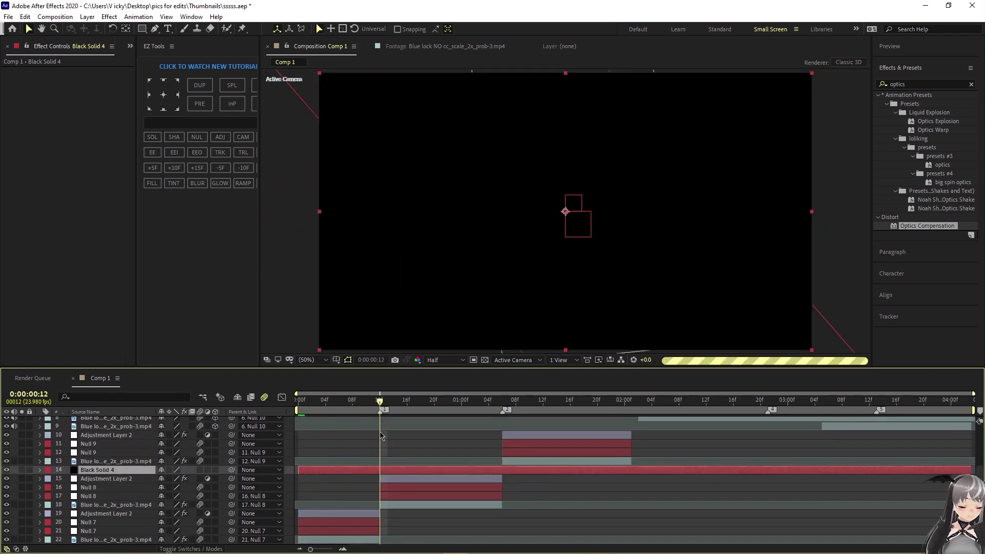
pyautogui.press('pageup')
pyautogui.press('pageup')
pyautogui.press('pageup')
pyautogui.press('pageup')
pyautogui.press('pageup')
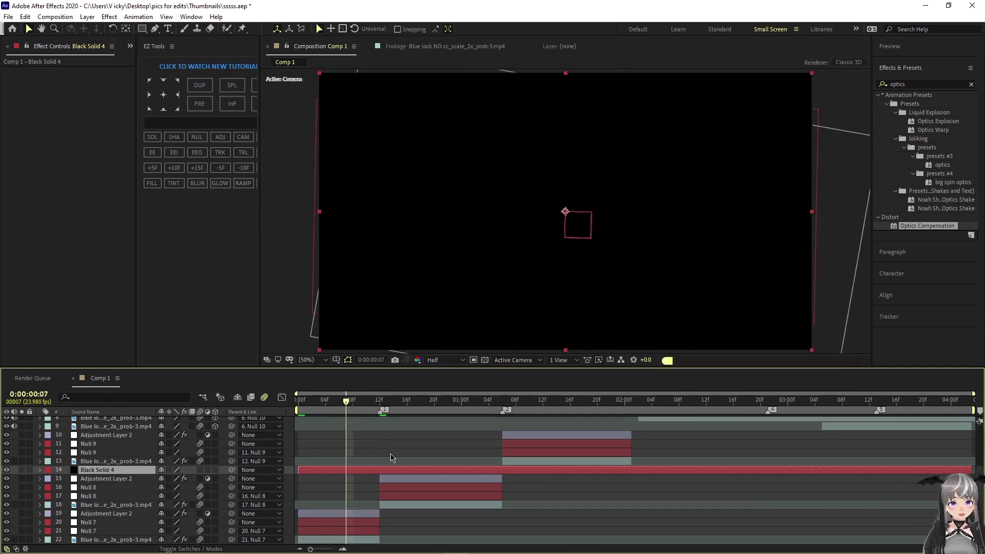
pyautogui.hotkey('ctrl', 'shift', 'd')
pyautogui.click(339, 479)
pyautogui.press('Delete')
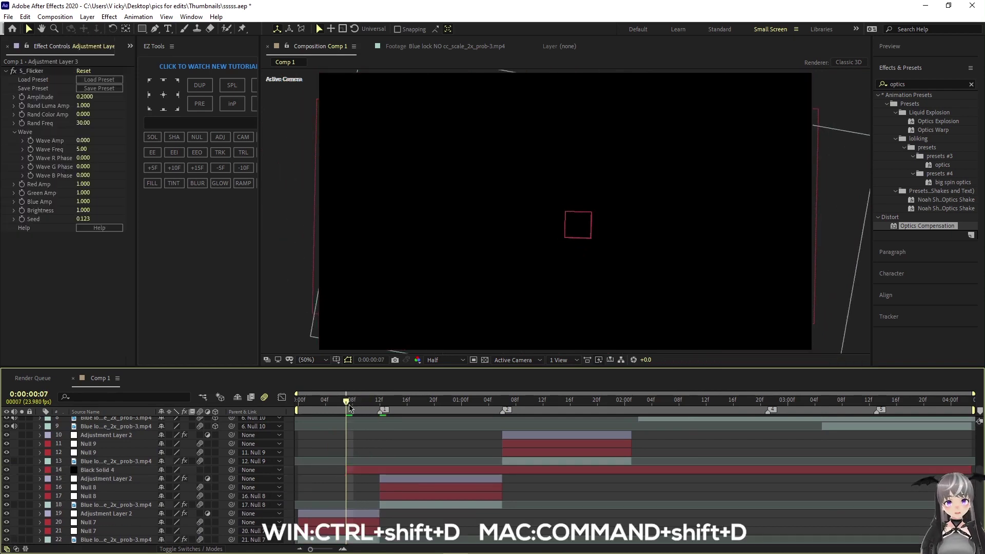
# - Split the black solid at 0:00:00:16 and delete the portion after the cut
pyautogui.moveTo(348, 403); pyautogui.dragTo(379, 421)
pyautogui.click(381, 470)
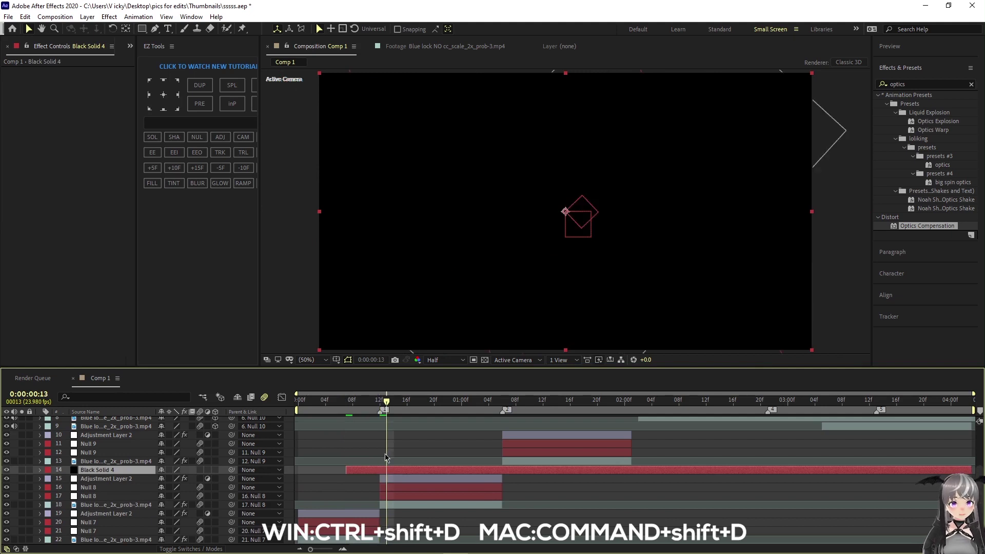
pyautogui.press('pagedown')
pyautogui.press('pagedown')
pyautogui.hotkey('ctrl', 'shift', 'd')
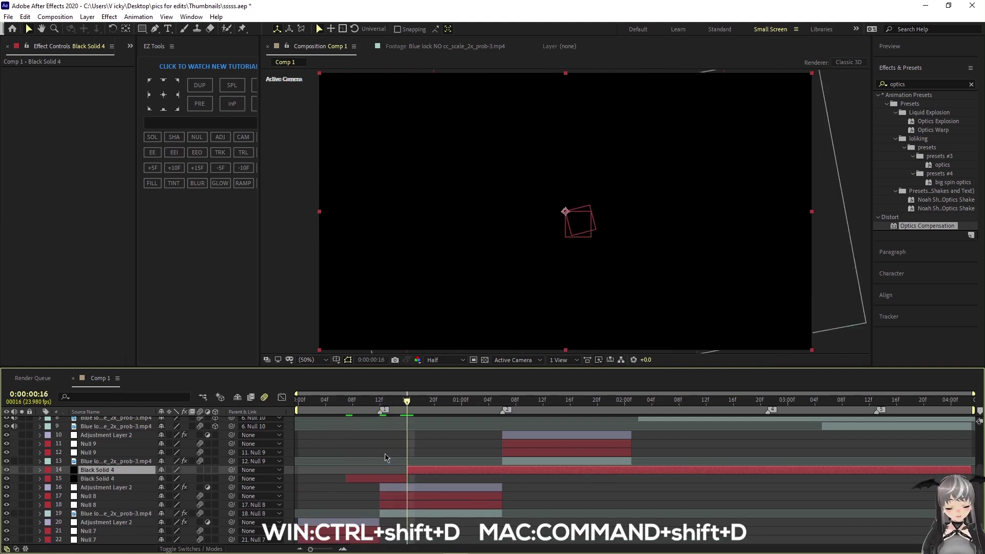
pyautogui.press('Delete')
# - Add a 50% Opacity keyframe to the trimmed black solid and place it at the cut, 0:00:00:12
pyautogui.press('pageup')
pyautogui.press('pageup')
pyautogui.press('pageup')
pyautogui.press('pageup')
pyautogui.press('pageup')
pyautogui.press('pageup')
pyautogui.press('pageup')
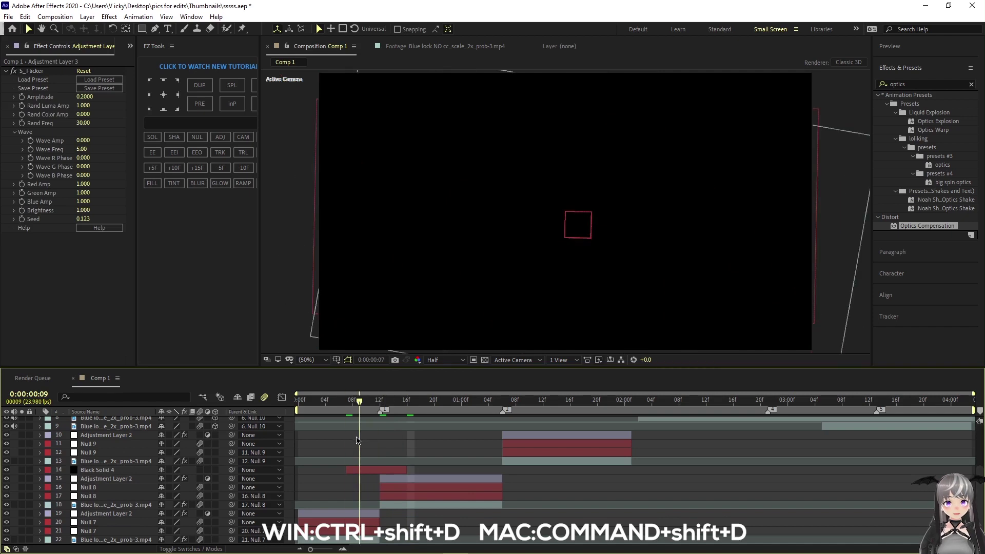
pyautogui.click(362, 471)
pyautogui.press('t')
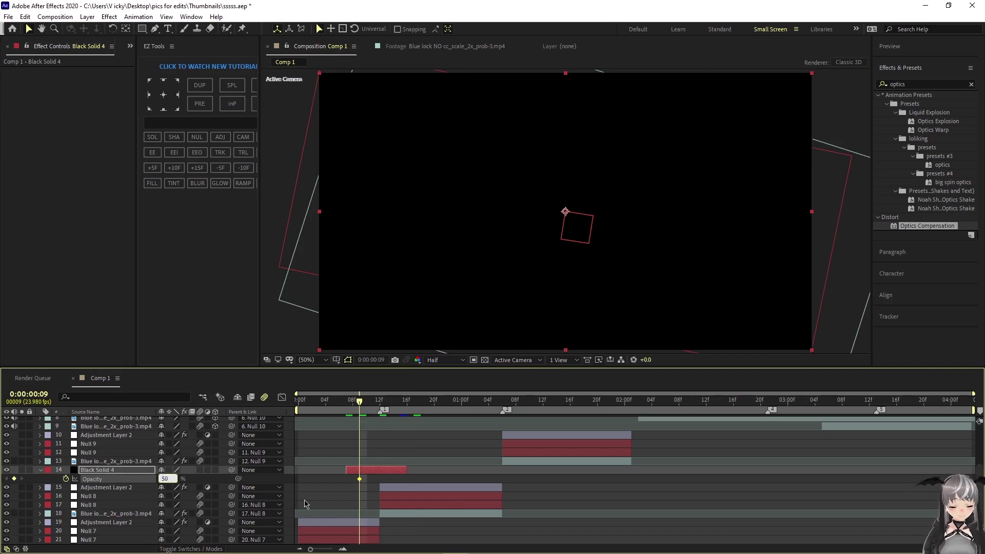
pyautogui.moveTo(359, 480); pyautogui.dragTo(379, 480)
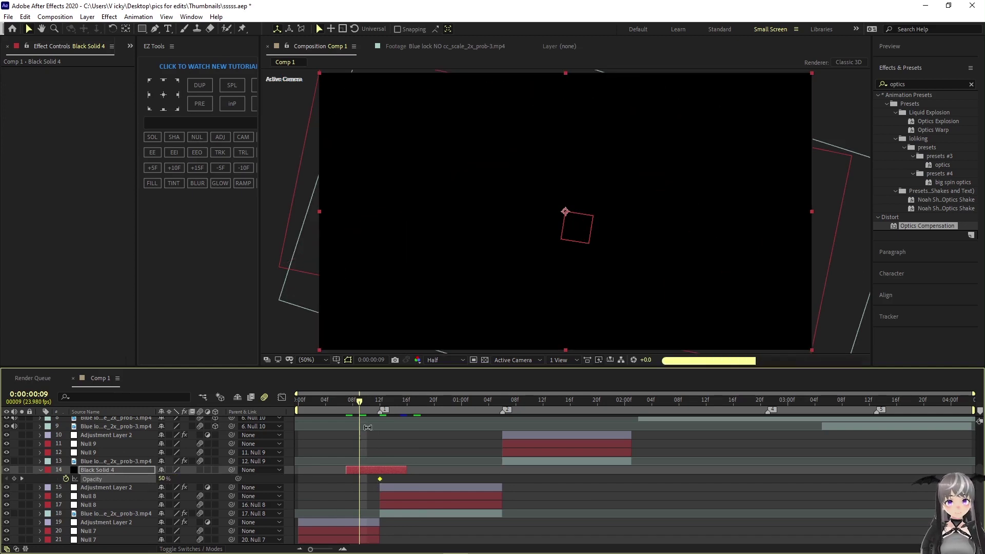
# - Add 0% Opacity keyframes at the solid's start and at 0:00:00:16, ease all three keyframes, and preview the fade
pyautogui.moveTo(361, 408); pyautogui.dragTo(405, 418)
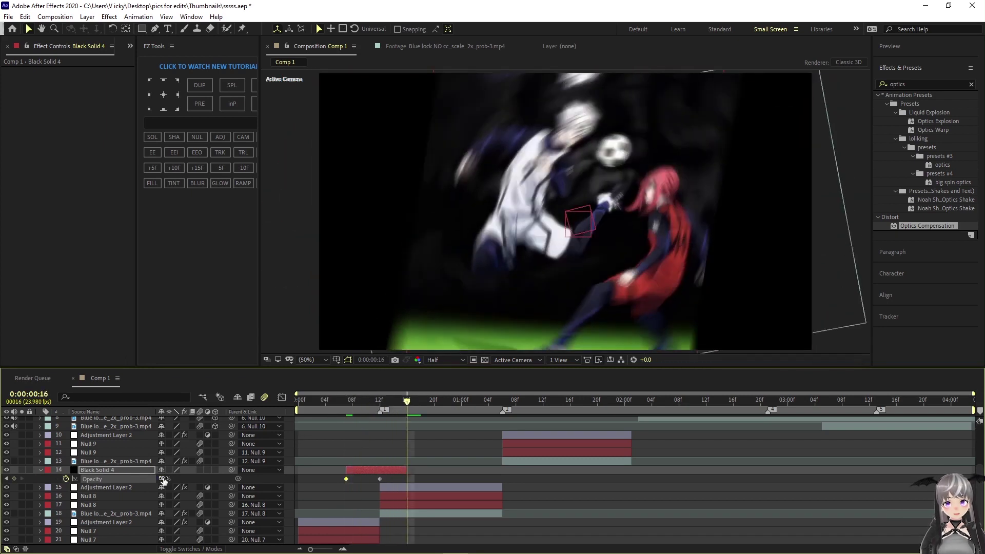
pyautogui.click(163, 479)
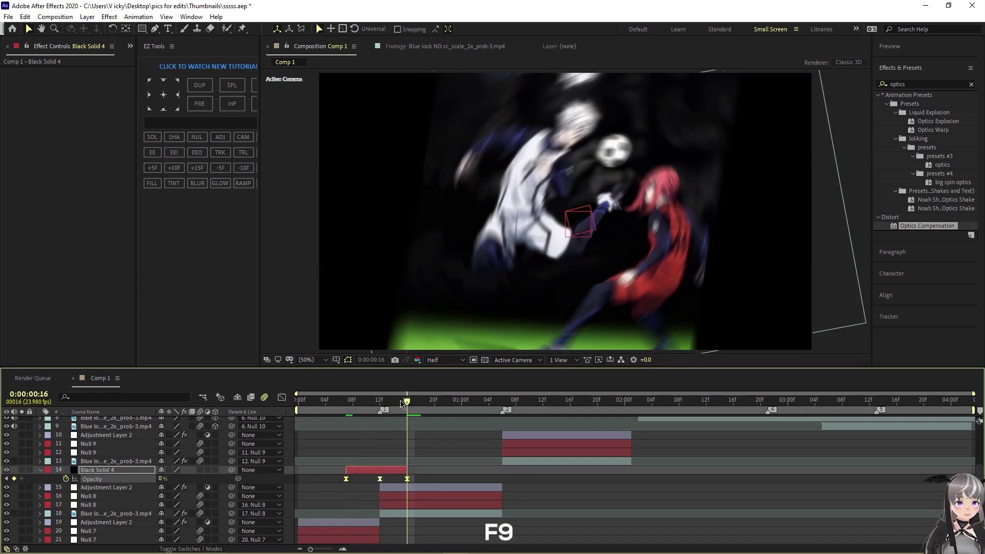
pyautogui.moveTo(402, 404); pyautogui.dragTo(296, 455)
pyautogui.press('u')
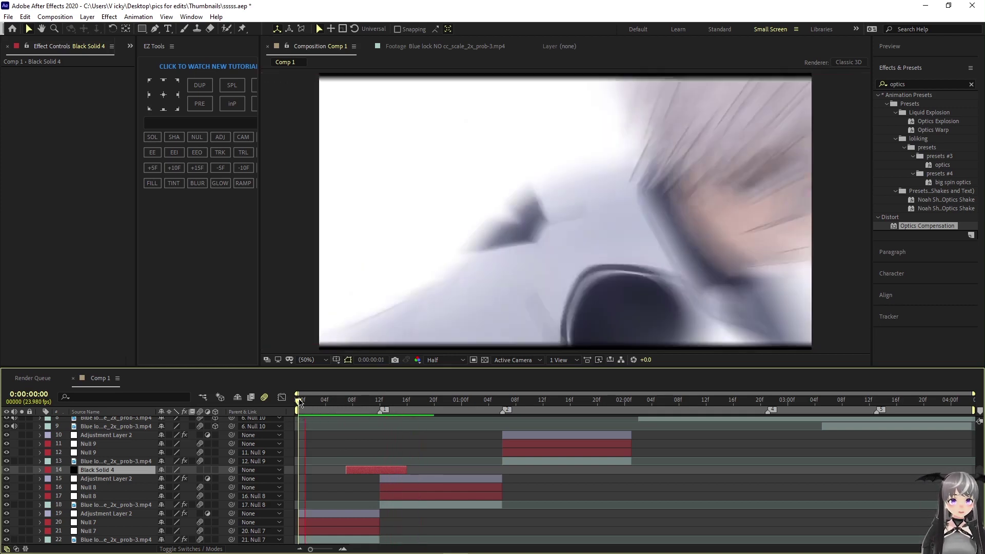
# - Duplicate the black solid, place the copy above the third clip's Adjustment Layer 2, and move it to start at 0:00:01:01
pyautogui.click(382, 471)
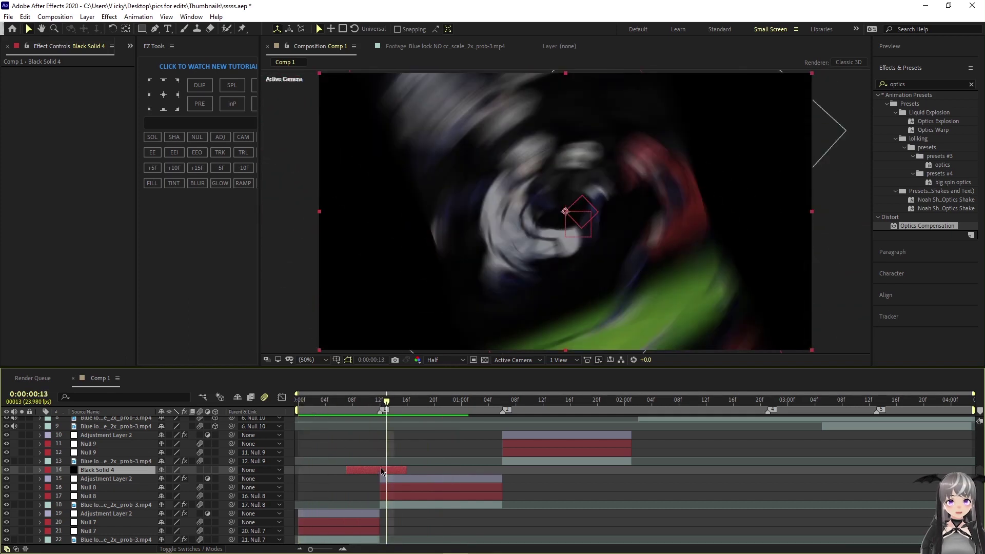
pyautogui.hotkey('ctrl', 'd')
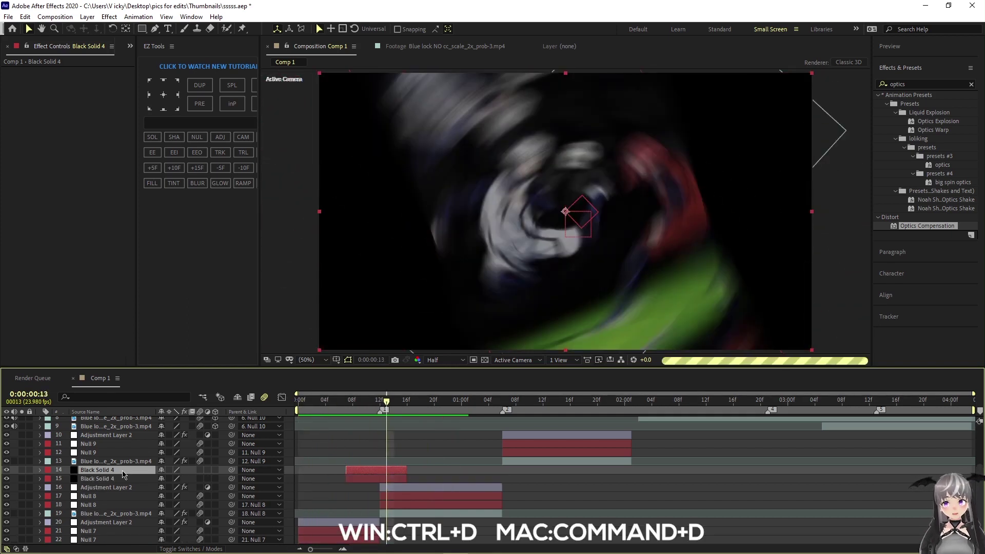
pyautogui.moveTo(138, 455); pyautogui.dragTo(137, 436)
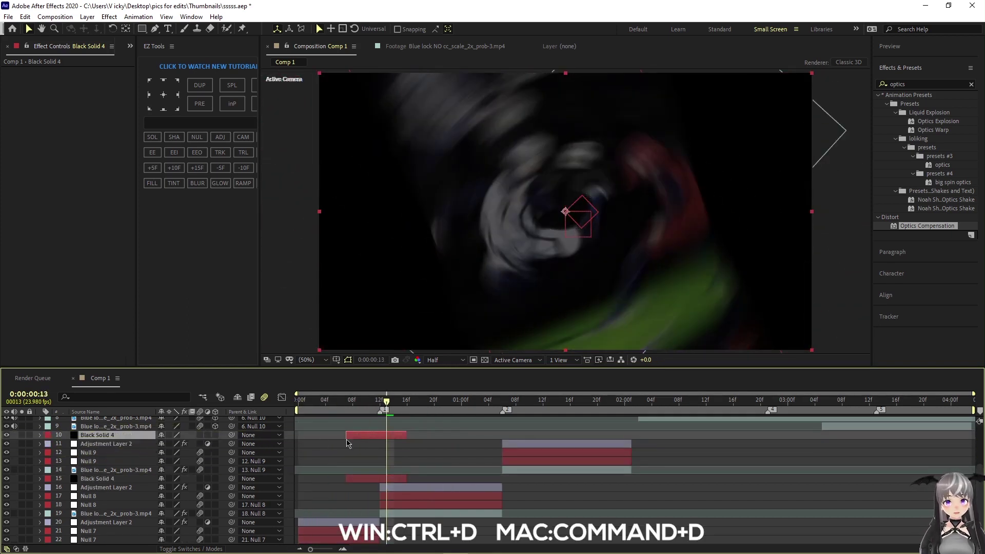
pyautogui.moveTo(496, 435); pyautogui.dragTo(489, 435)
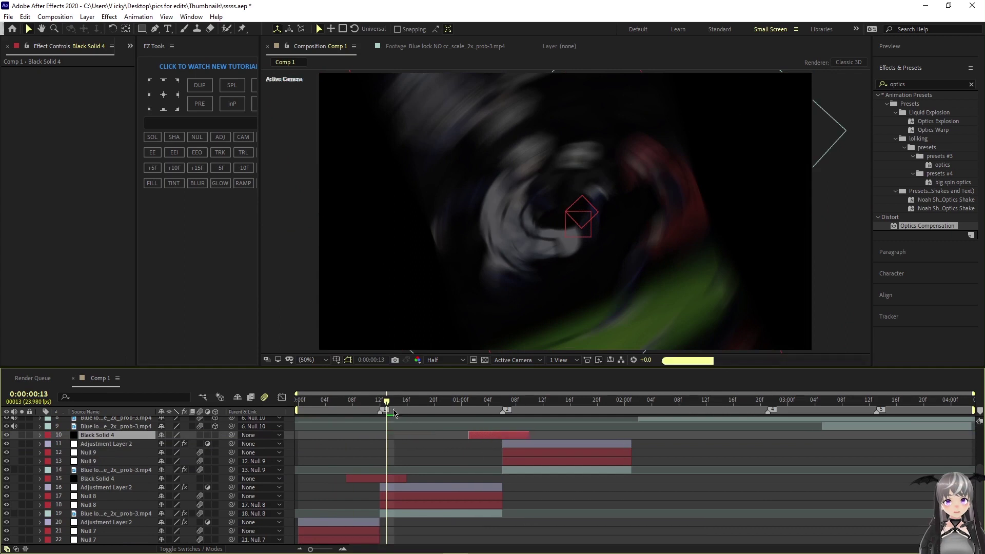
# - Examine the copied fade across the second cut from 0:00:01:01 to 0:00:01:09 and preview the edit from the start
pyautogui.moveTo(472, 403); pyautogui.dragTo(468, 403)
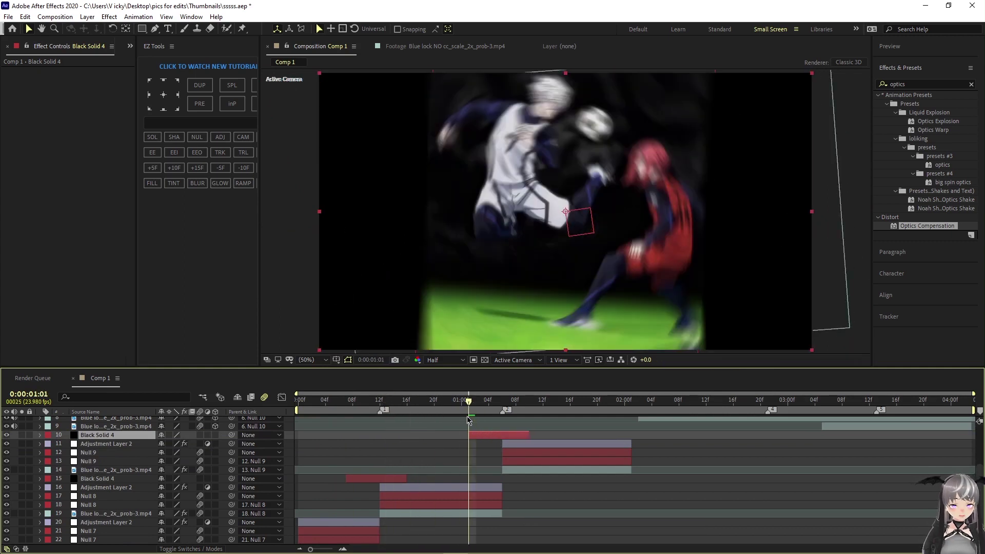
pyautogui.press('pagedown')
pyautogui.press('pagedown')
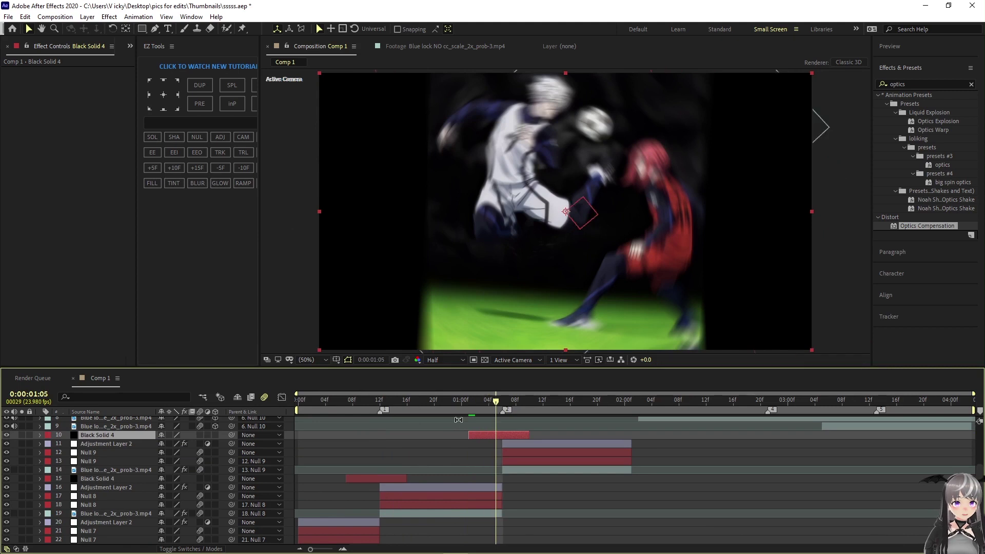
pyautogui.press('pagedown')
pyautogui.press('pagedown')
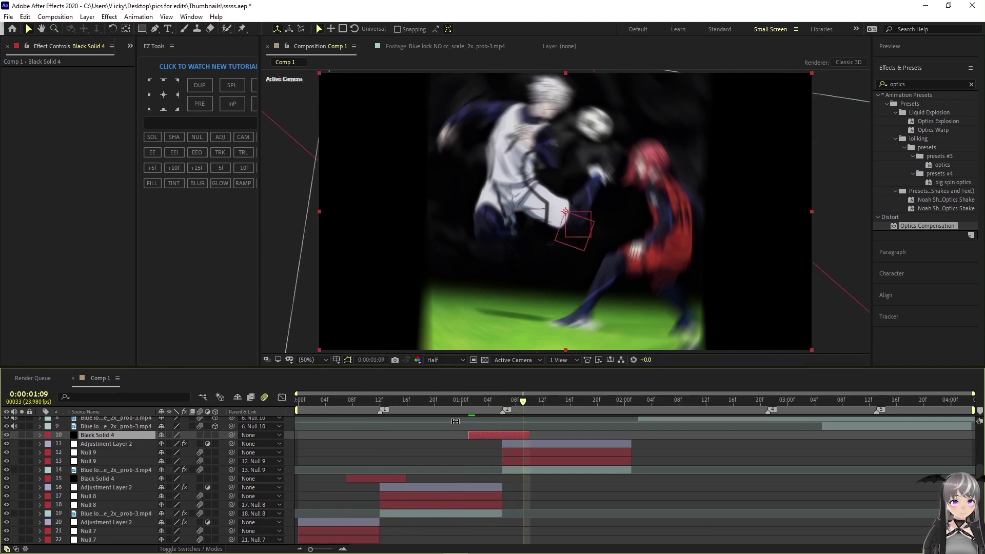
pyautogui.press('pagedown')
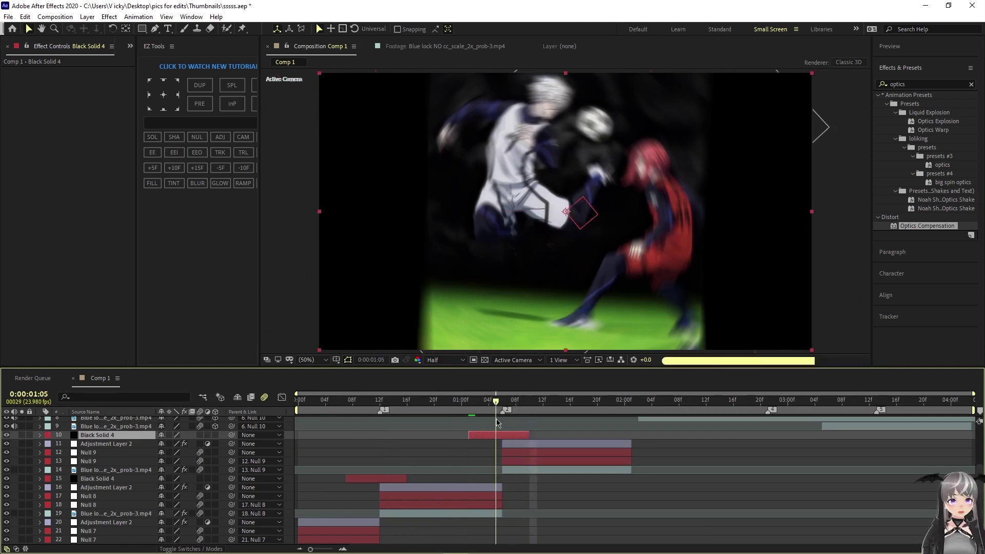
pyautogui.press('pagedown')
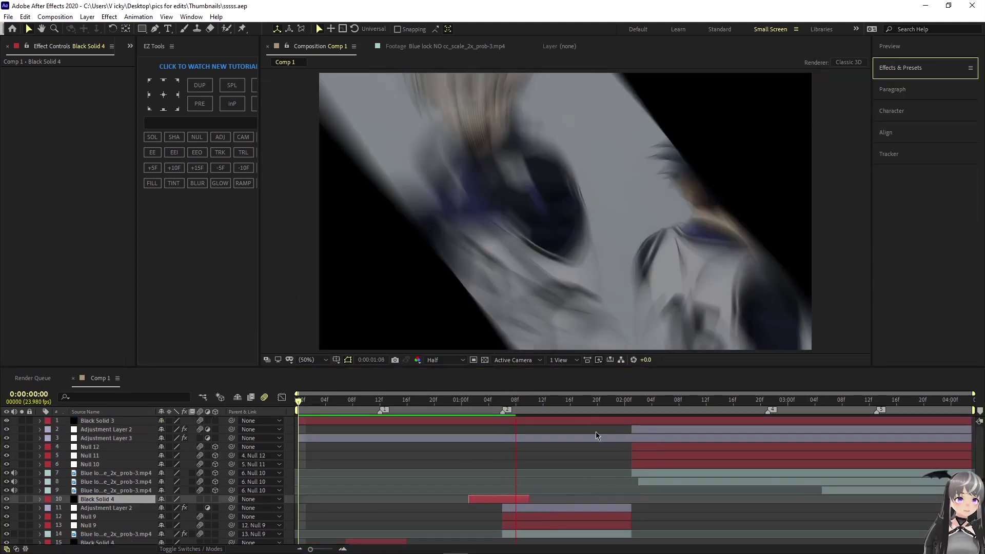
pyautogui.press('pagedown')
pyautogui.press('Home')
pyautogui.scroll(-2, 562, 456)
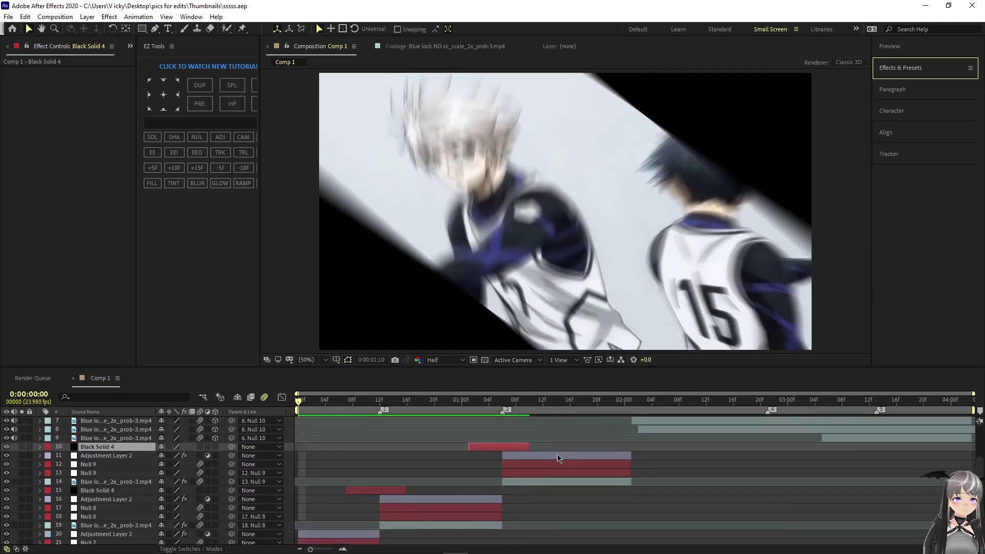
pyautogui.press('space')
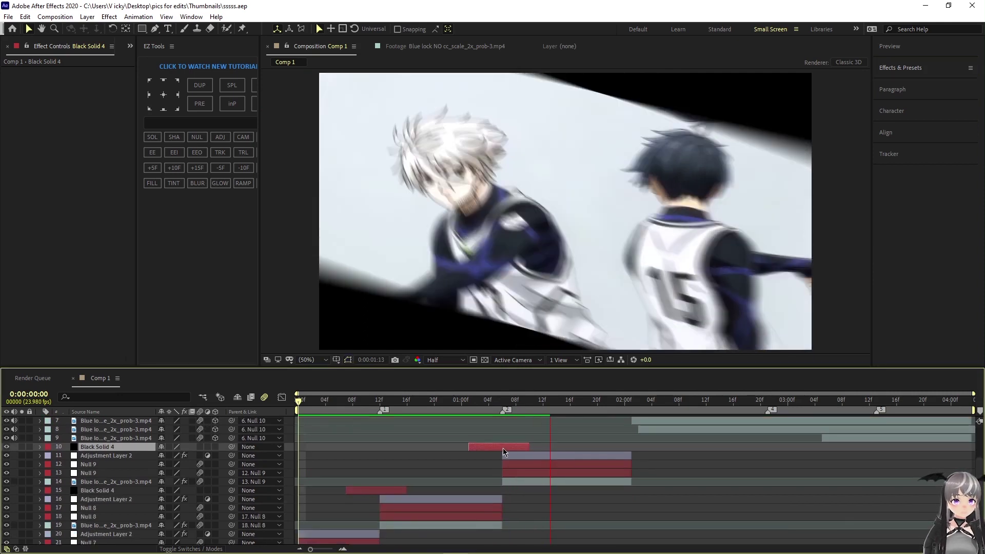
# - Duplicate the black solid again, place the copy directly above Null 12, and move it to start at 0:00:01:20
pyautogui.hotkey('ctrl', 'd')
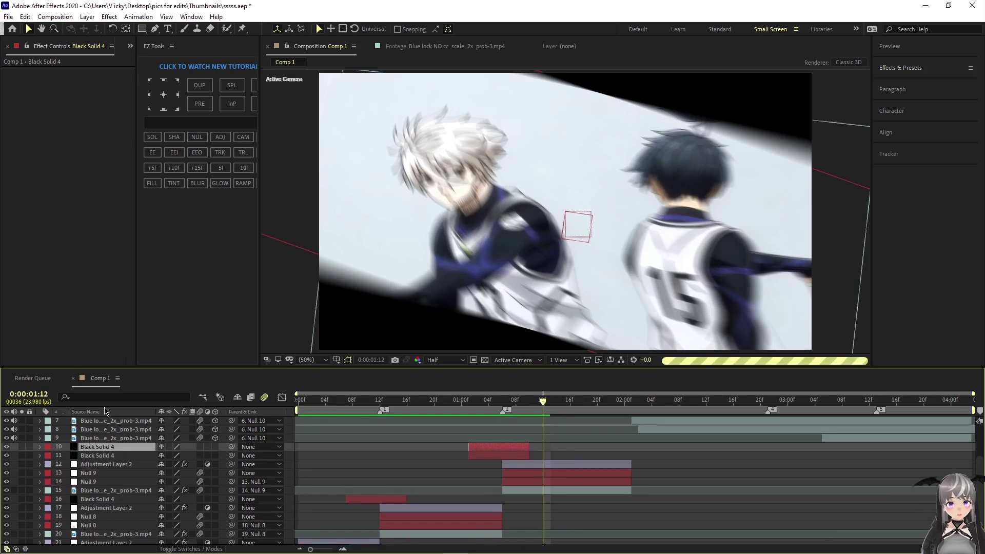
pyautogui.moveTo(107, 445)
pyautogui.mouseDown()
pyautogui.moveTo(119, 422)
pyautogui.moveTo(119, 441)
pyautogui.mouseUp()
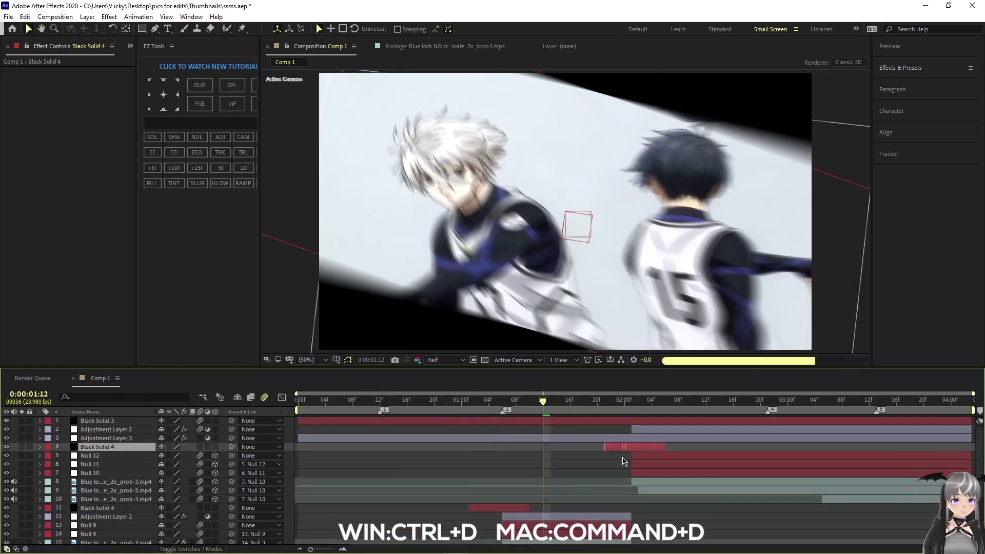
pyautogui.press('u')
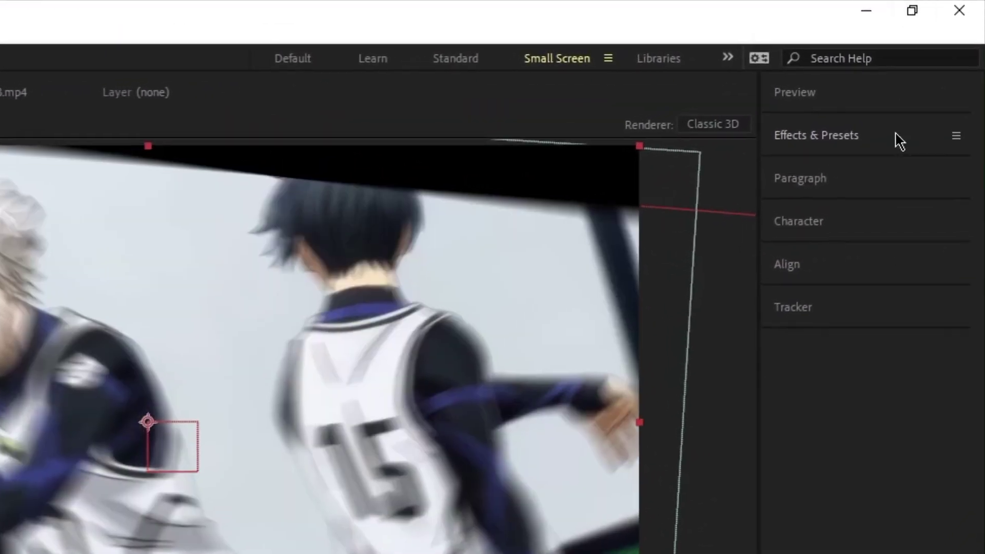
# - Find the Color Correction Tint effect and apply it to the newest black solid above Null 12
pyautogui.click(898, 128)
pyautogui.click(859, 158)
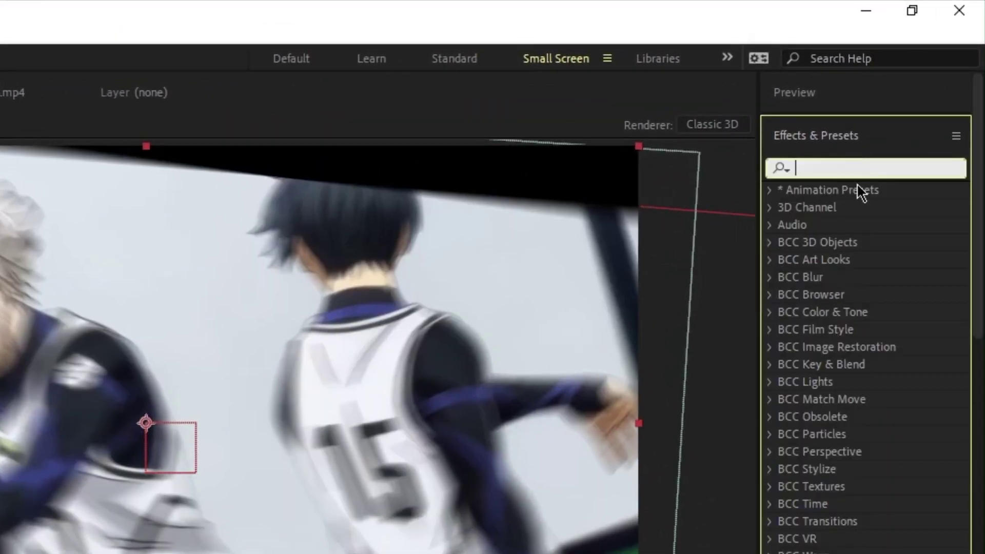
pyautogui.write('tint')
pyautogui.moveTo(842, 399); pyautogui.dragTo(615, 449)
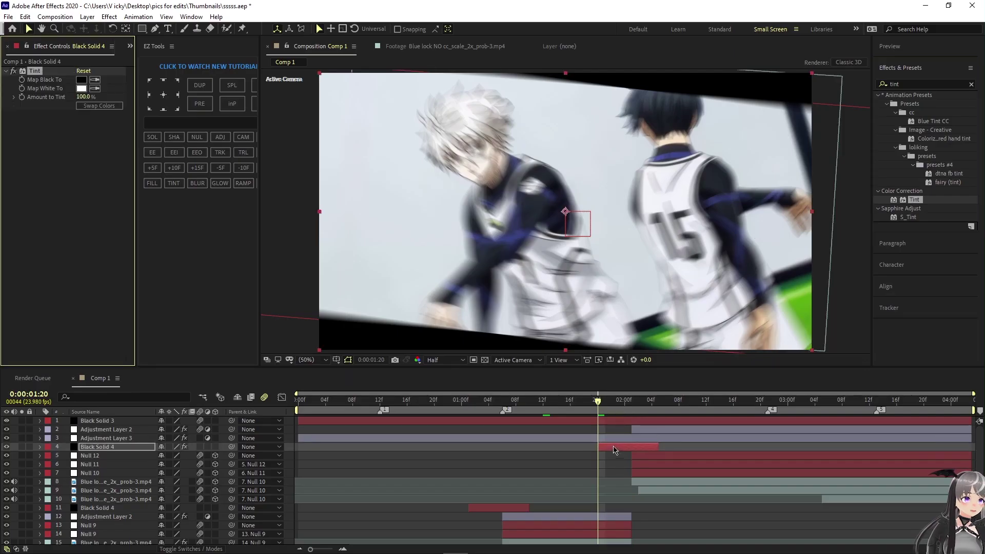
# - Set the Tint effect's Map Black To colour to 36427D, sampled from the character's jersey
pyautogui.click(81, 80)
pyautogui.moveTo(220, 144); pyautogui.dragTo(223, 129)
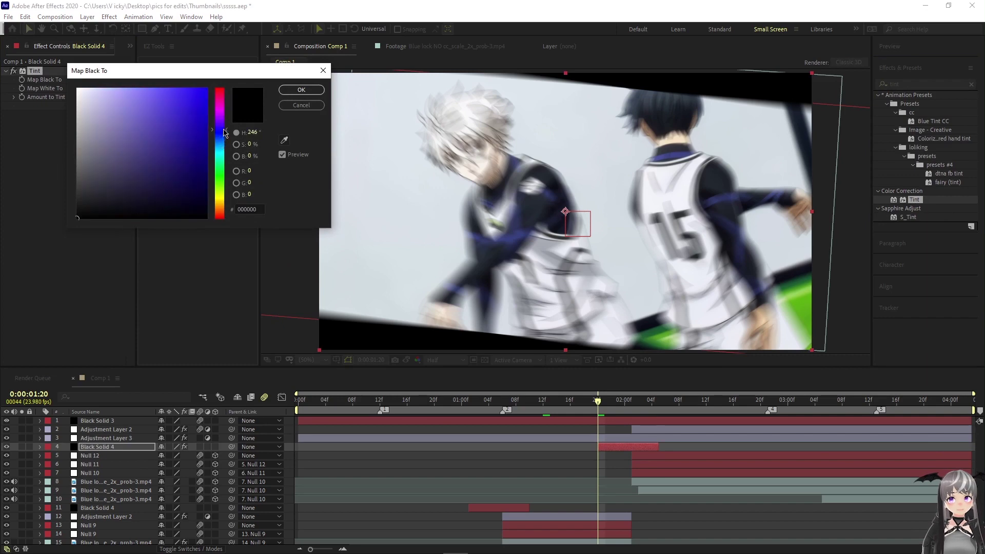
pyautogui.click(282, 141)
pyautogui.click(518, 241)
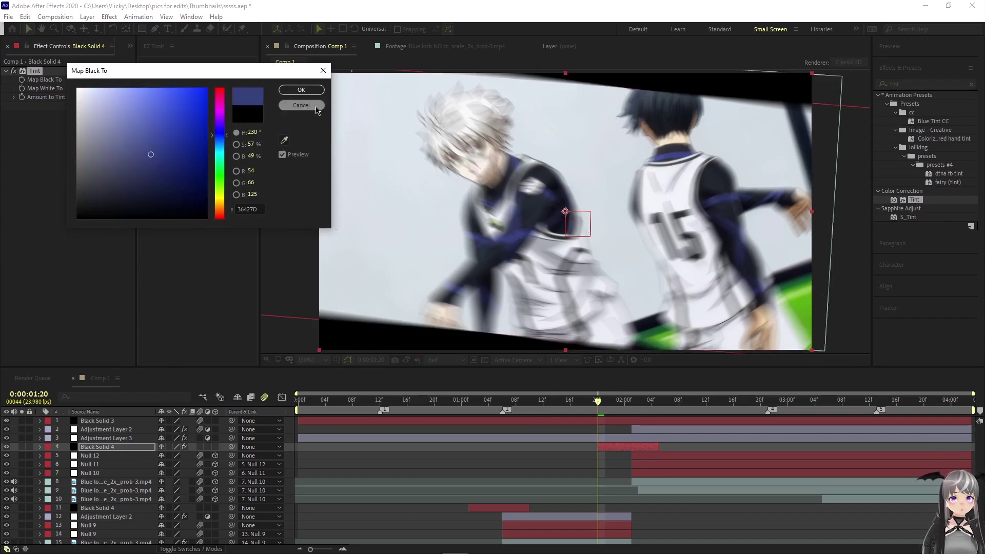
pyautogui.click(301, 90)
# - Check the tinted solid's Opacity keyframes, preview the fades, and save the project
pyautogui.press('t')
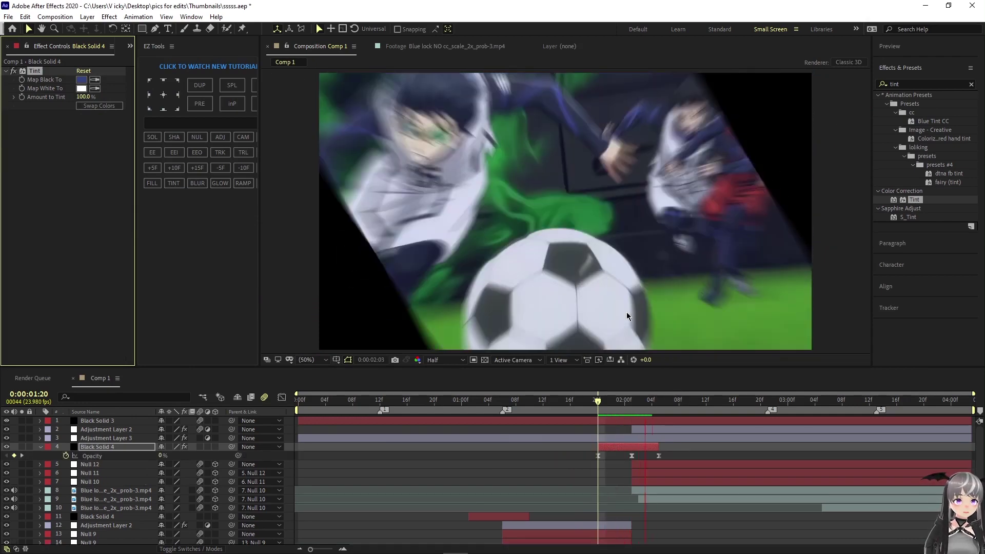
pyautogui.press('t')
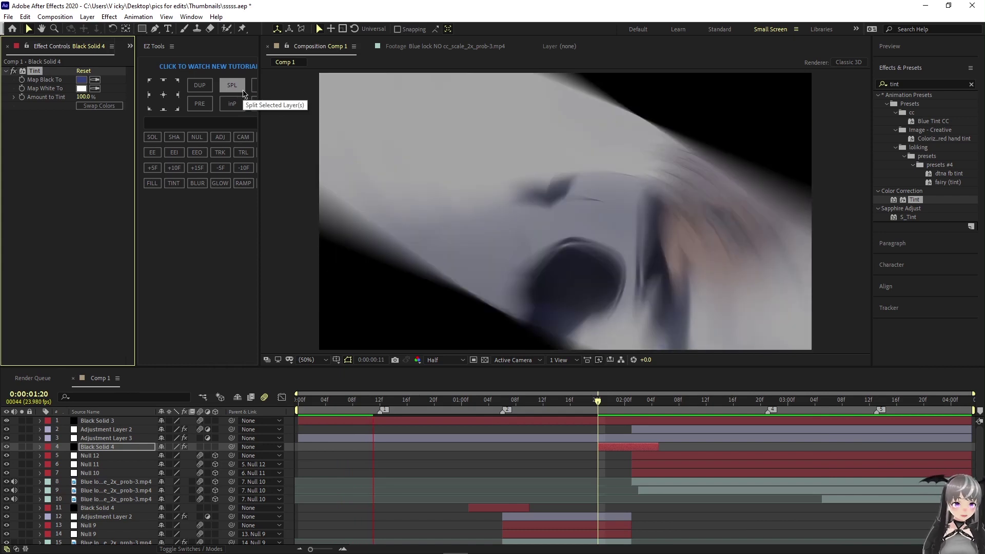
pyautogui.hotkey('ctrl', 's')
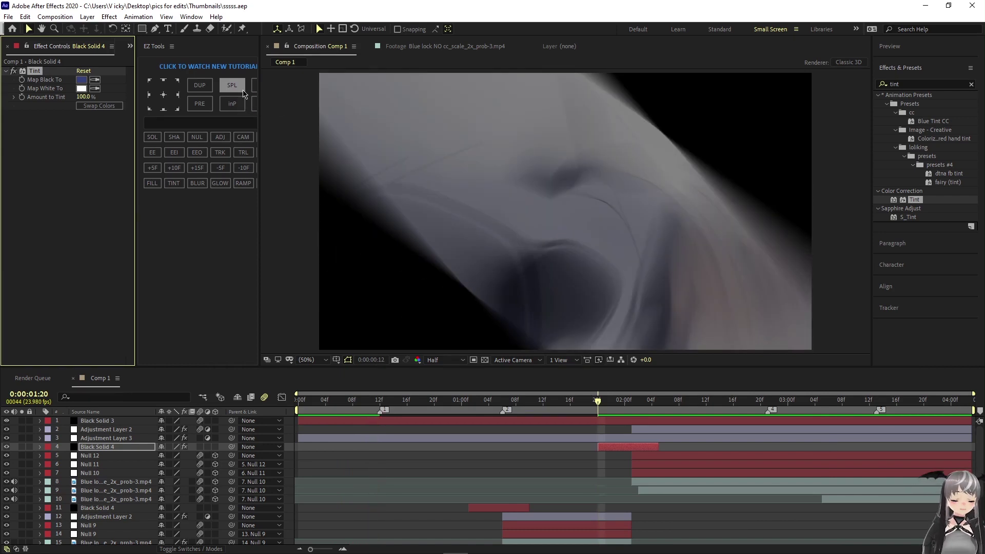
pyautogui.press('space')
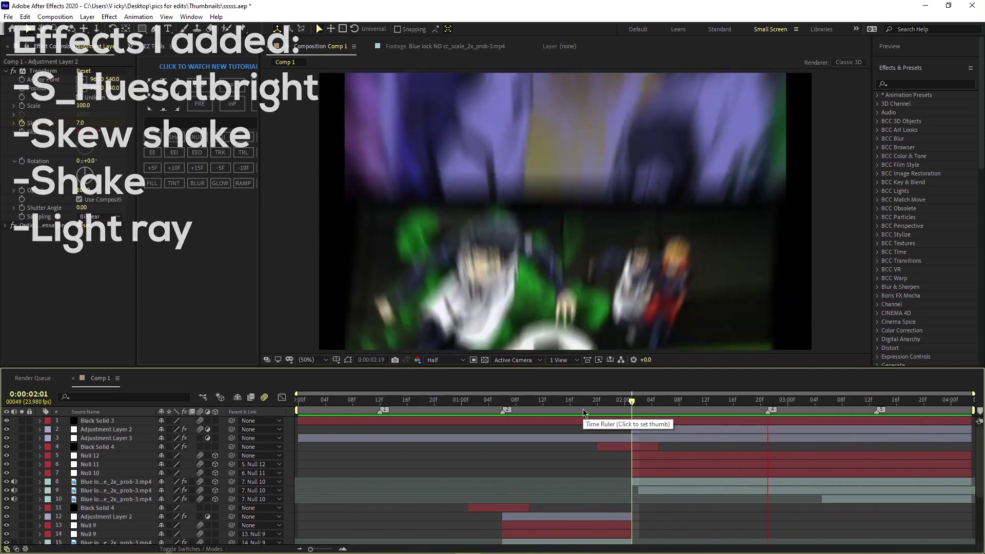
# - Try the Shake (1) preset from the Daddy Style shakes on the last section's Adjustment Layer 2 at 0:00:02:01
pyautogui.click(85, 123)
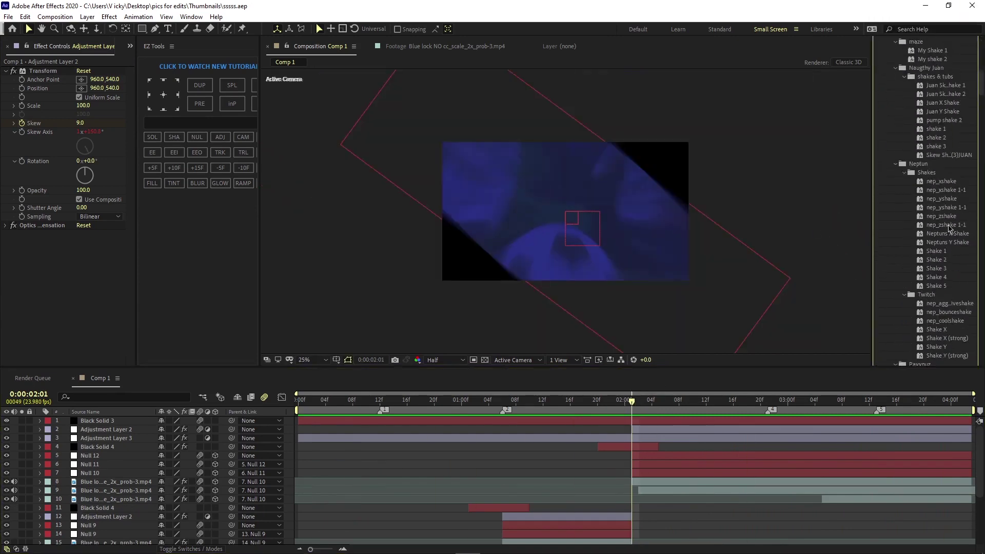
pyautogui.click(971, 85)
pyautogui.scroll(-5, 954, 222)
pyautogui.click(896, 220)
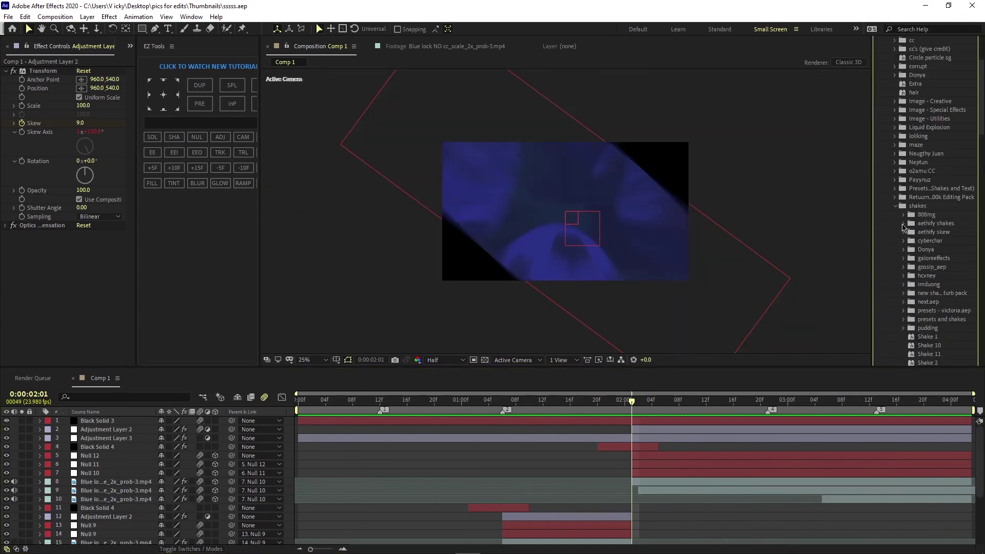
pyautogui.scroll(-5, 905, 226)
pyautogui.moveTo(947, 205); pyautogui.dragTo(714, 429)
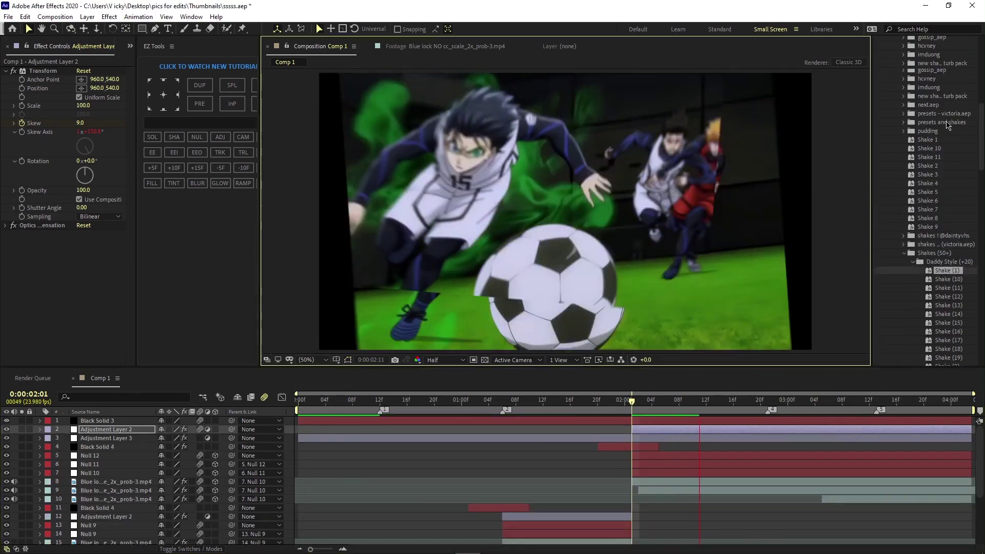
# - Pre-compose the last section's Adjustment Layer 2, Null 10, Null 11, Null 12 and three video clips into one composition
pyautogui.press('i')
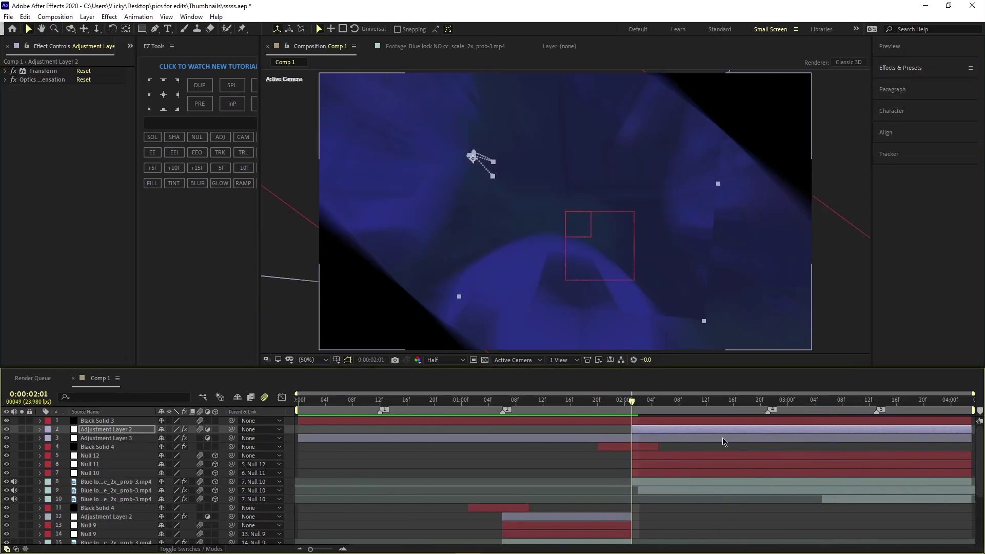
pyautogui.press('u')
pyautogui.press('u')
pyautogui.press('space')
pyautogui.click(672, 401)
pyautogui.moveTo(116, 430); pyautogui.dragTo(117, 452)
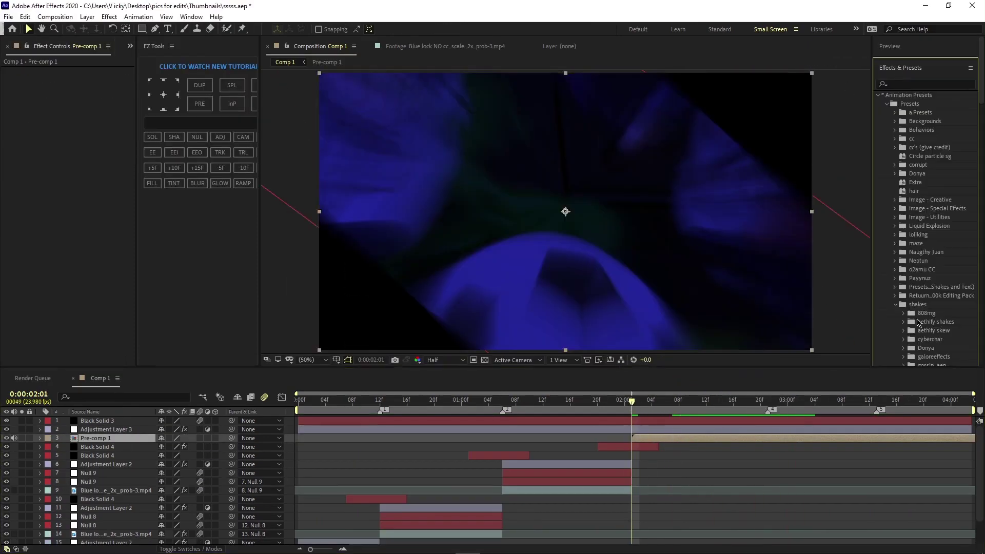
# - Apply the Daddy Style Shake (1) preset to Pre-comp 1 at 0:00:02:01
pyautogui.scroll(-8, 918, 323)
pyautogui.doubleClick(941, 335)
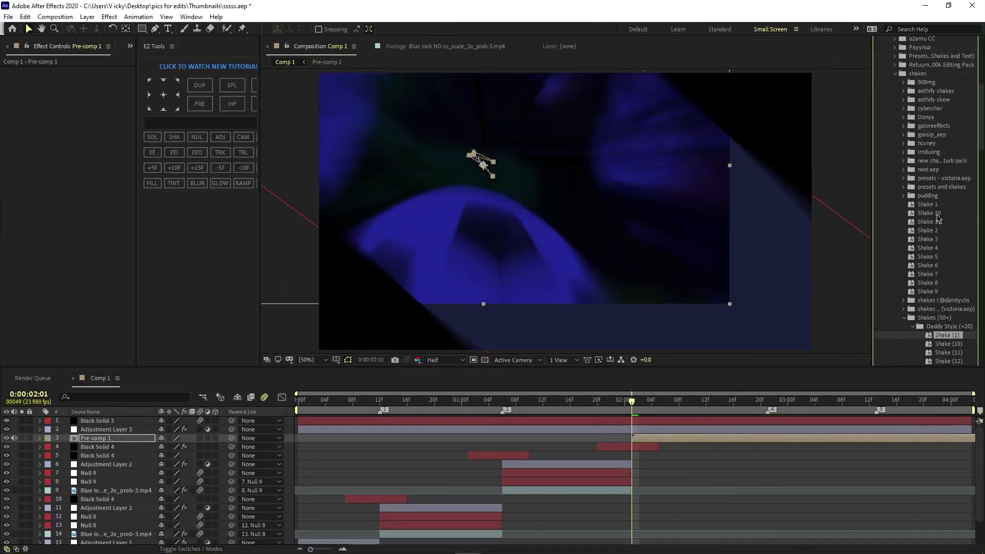
pyautogui.scroll(8, 936, 217)
pyautogui.click(900, 68)
# - Shift Pre-comp 1 towards the centre of the frame and preview its shake
pyautogui.press('space')
pyautogui.press('space')
pyautogui.moveTo(484, 166); pyautogui.dragTo(557, 216)
pyautogui.press('space')
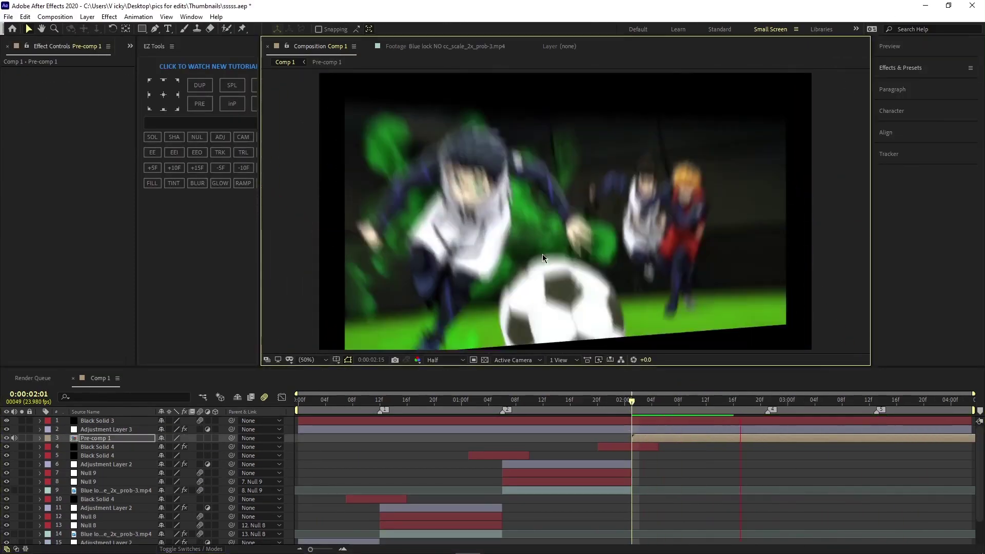
# - Move the Black Solid 4 fade above Pre-comp 1 in the layer order and save the project
pyautogui.moveTo(620, 447); pyautogui.dragTo(620, 435)
pyautogui.click(639, 447)
pyautogui.hotkey('ctrl', 's')
# - Search the presets for cc and try the nep_fullbluecc colour preset from the Neptun CCs on Adjustment Layer 3
pyautogui.click(899, 68)
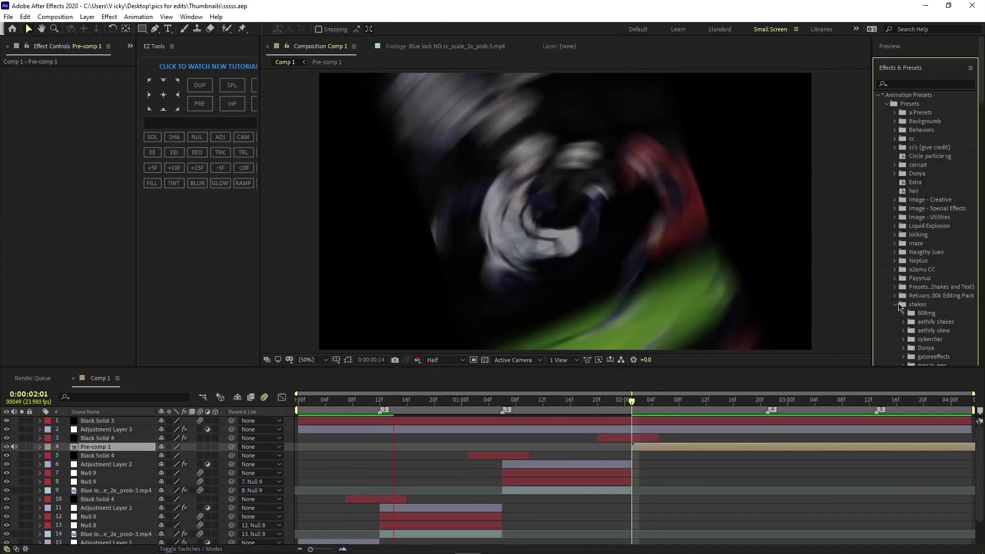
pyautogui.click(891, 70)
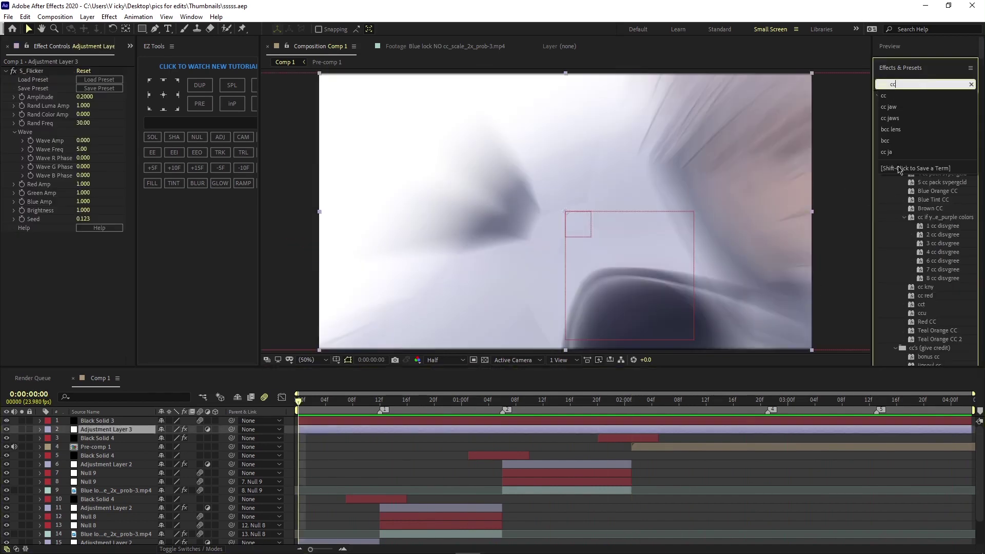
pyautogui.scroll(-10, 898, 205)
pyautogui.scroll(-10, 899, 213)
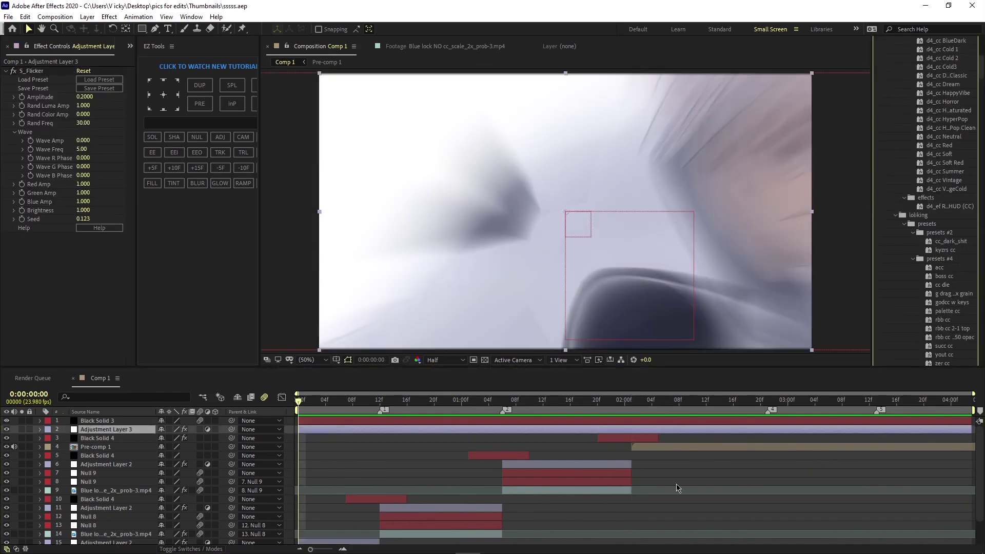
pyautogui.doubleClick(945, 265)
pyautogui.click(359, 400)
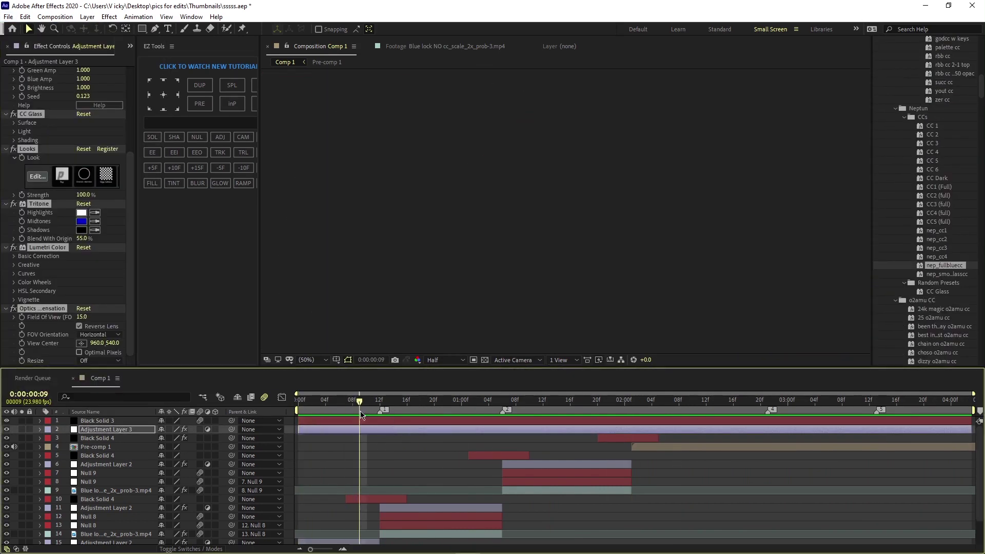
pyautogui.click(6, 247)
pyautogui.click(375, 430)
pyautogui.scroll(-4, 914, 293)
pyautogui.moveTo(982, 95)
pyautogui.mouseDown()
pyautogui.moveTo(981, 133)
pyautogui.moveTo(981, 59)
pyautogui.moveTo(982, 94)
pyautogui.mouseUp()
pyautogui.hotkey('ctrl', 'z')
# - Apply the Neptun nep_smo...lasscc colour preset to Adjustment Layer 3 at 0:00:00:18, preview it and collapse its effects
pyautogui.click(325, 401)
pyautogui.moveTo(325, 401); pyautogui.dragTo(418, 418)
pyautogui.moveTo(946, 313); pyautogui.dragTo(629, 429)
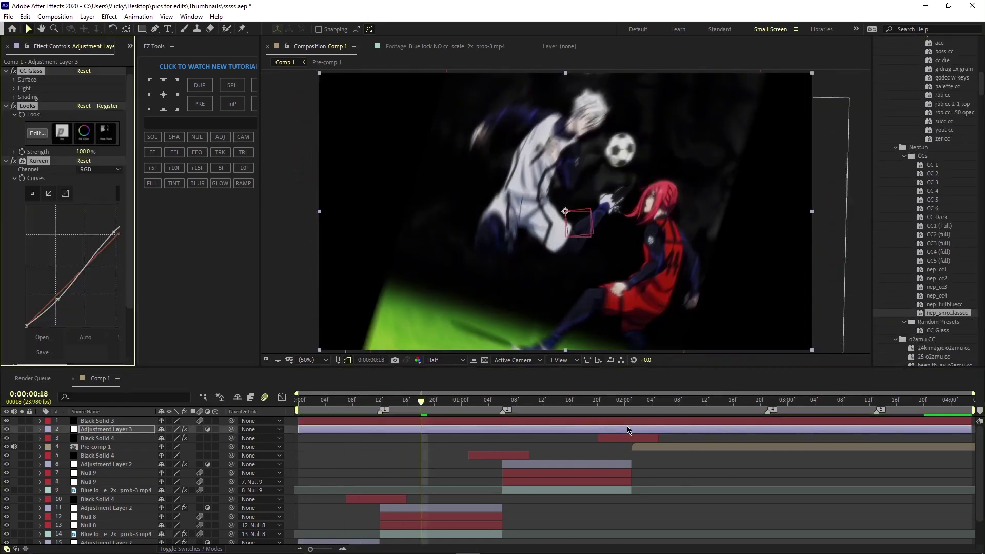
pyautogui.press('space')
pyautogui.click(5, 160)
pyautogui.click(7, 148)
pyautogui.scroll(10, 938, 199)
# - Empty the disk cache in the Media & Disk Cache preferences
pyautogui.click(25, 17)
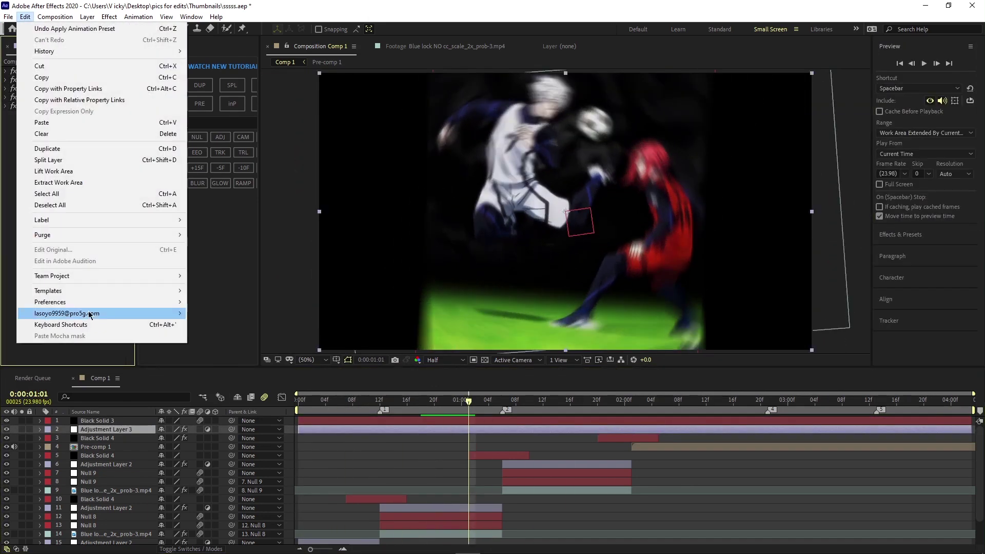
pyautogui.moveTo(87, 302)
pyautogui.click(225, 380)
pyautogui.click(157, 100)
pyautogui.press('Return')
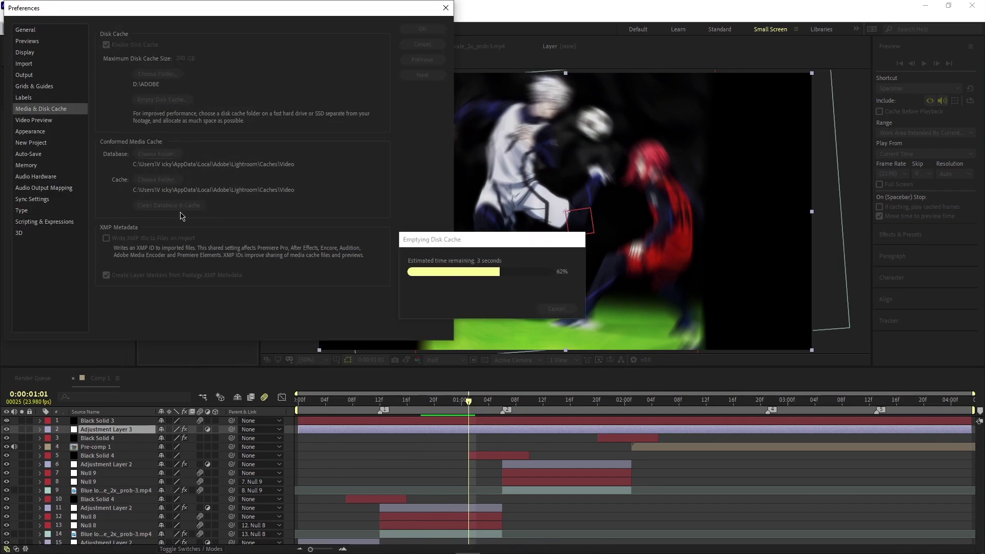